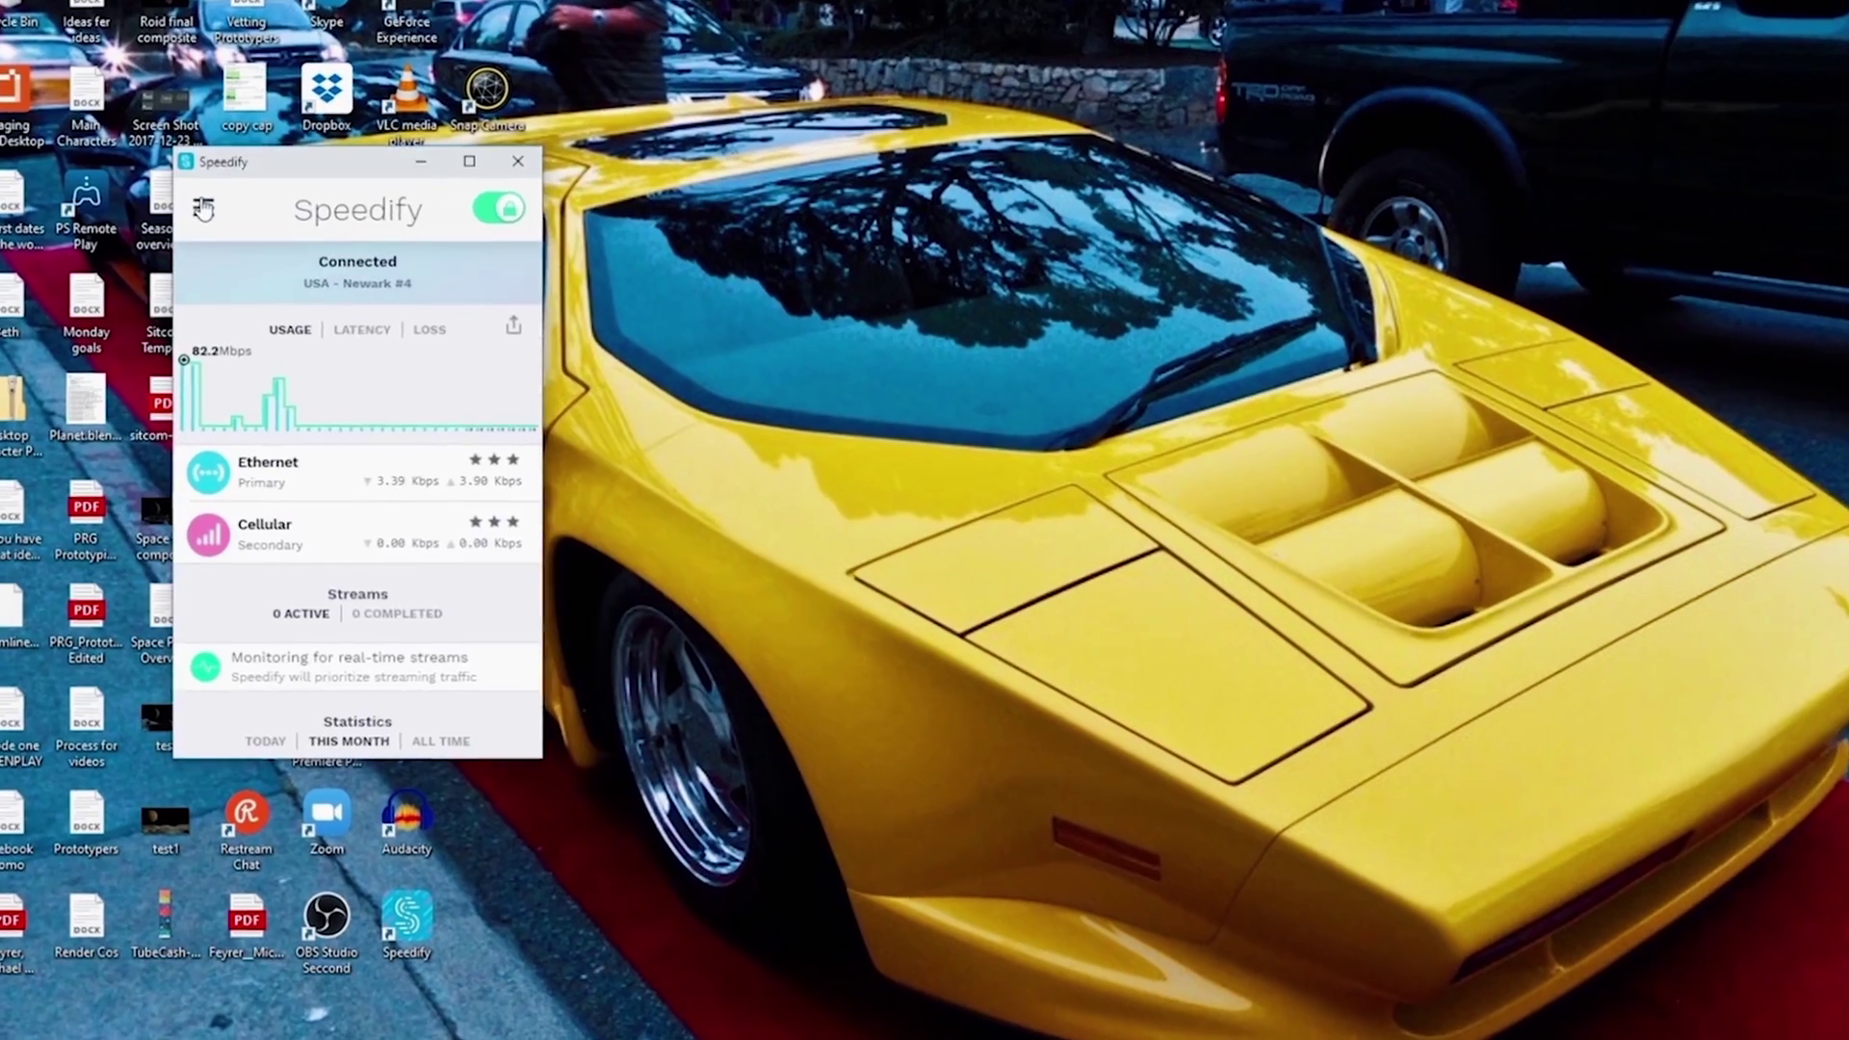
Step: Review Speedify's settings and server list while connected through USA - Newark #4
{"action": "left_click", "coordinate": [197, 173]}
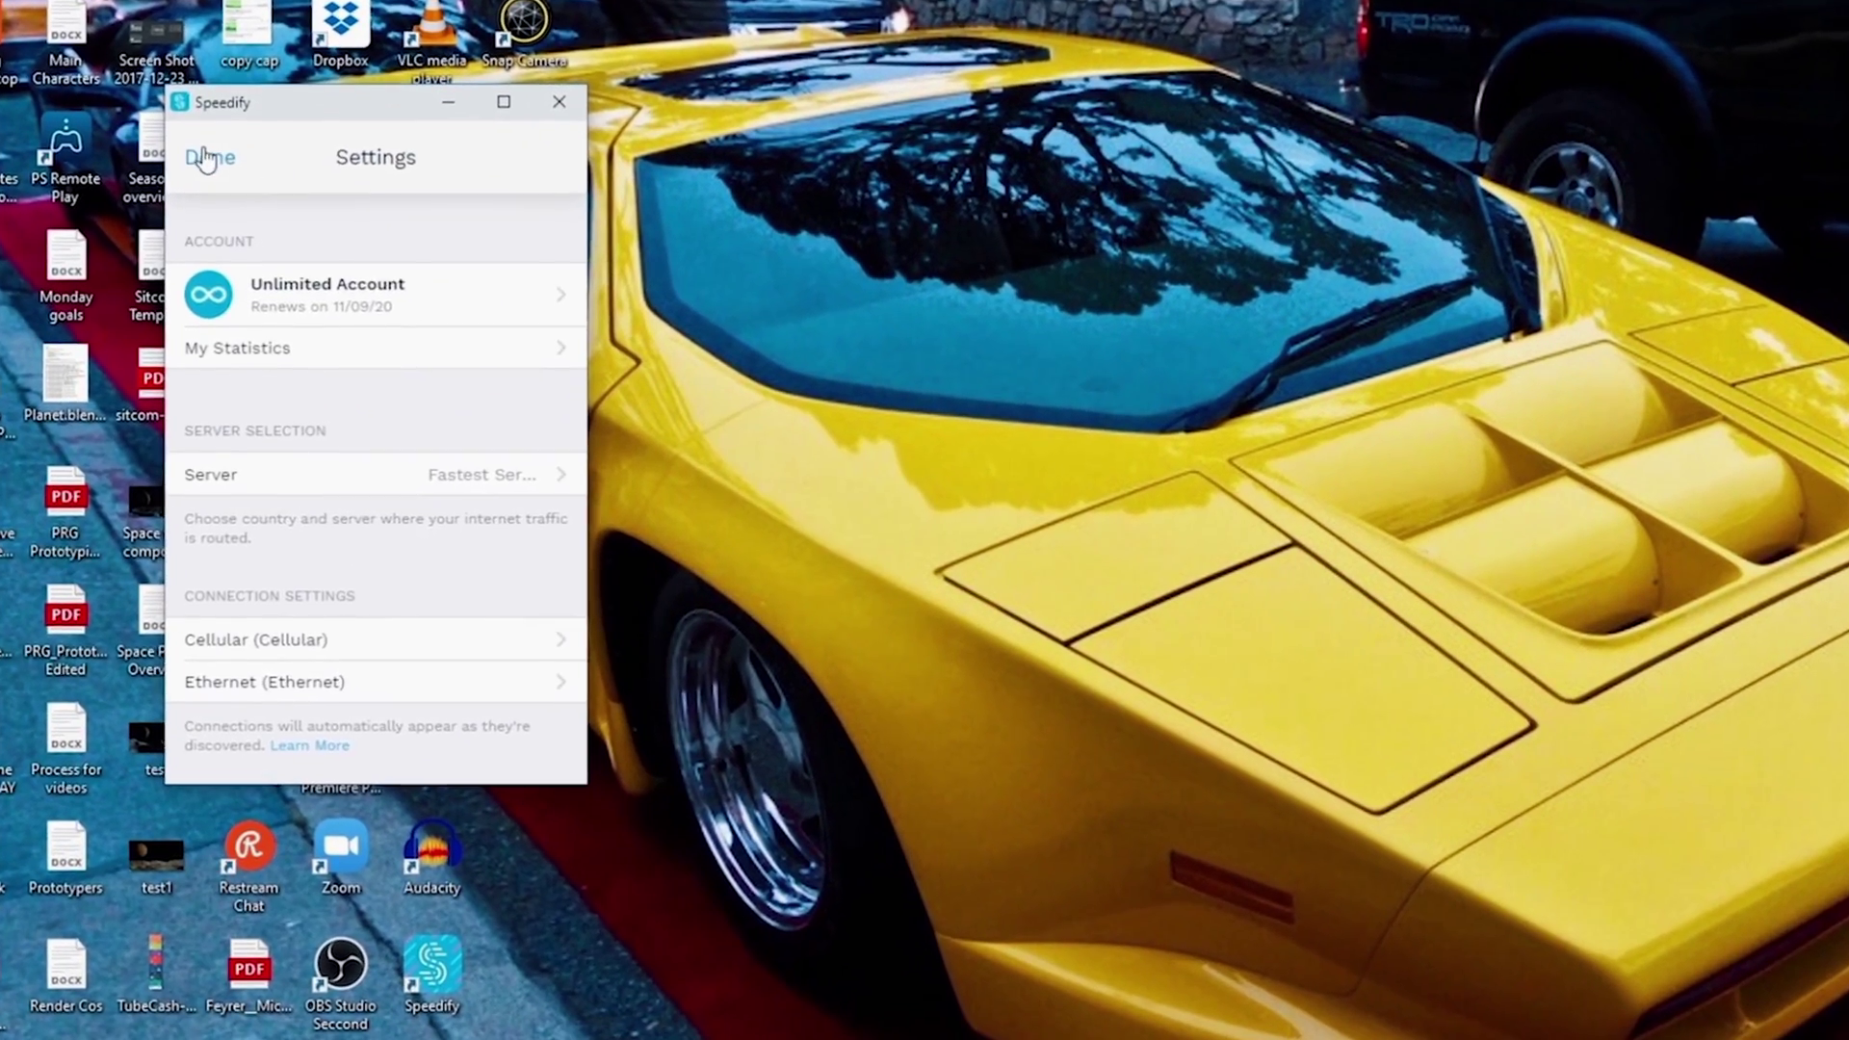
{"action": "left_click", "coordinate": [210, 174]}
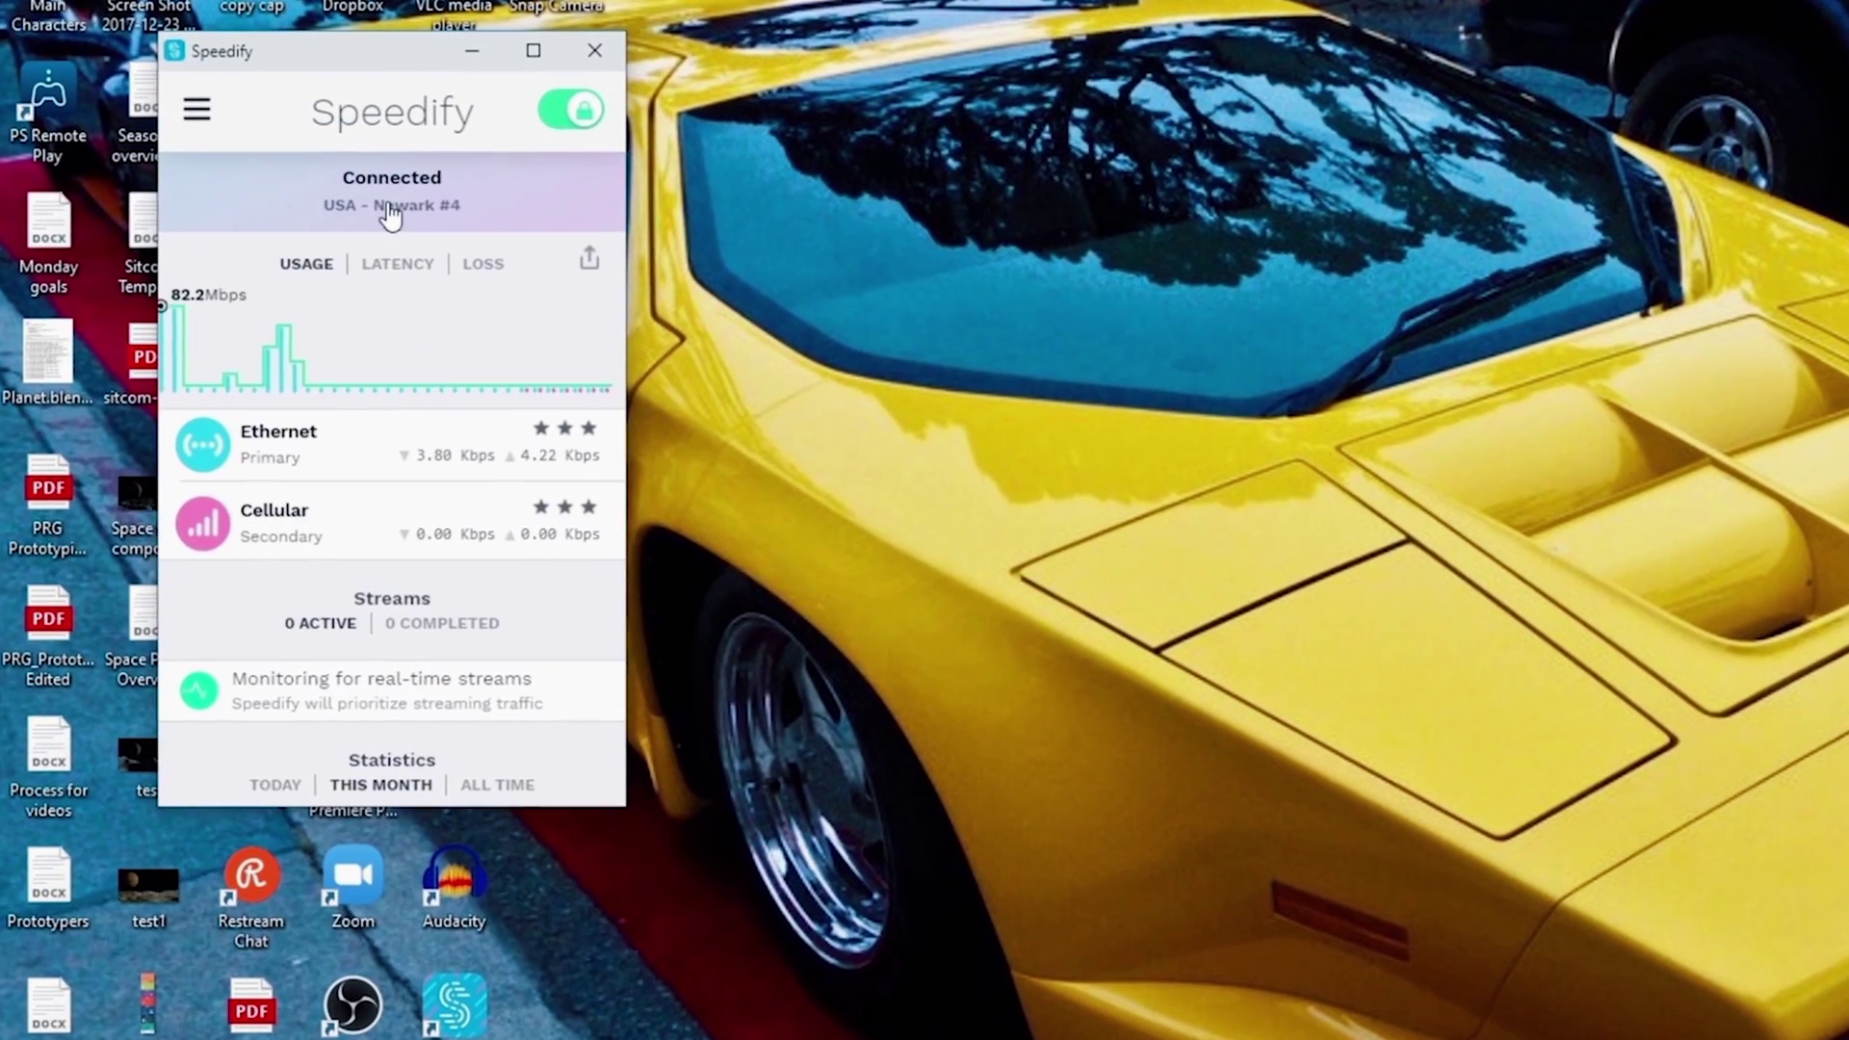
{"action": "left_click", "coordinate": [389, 207]}
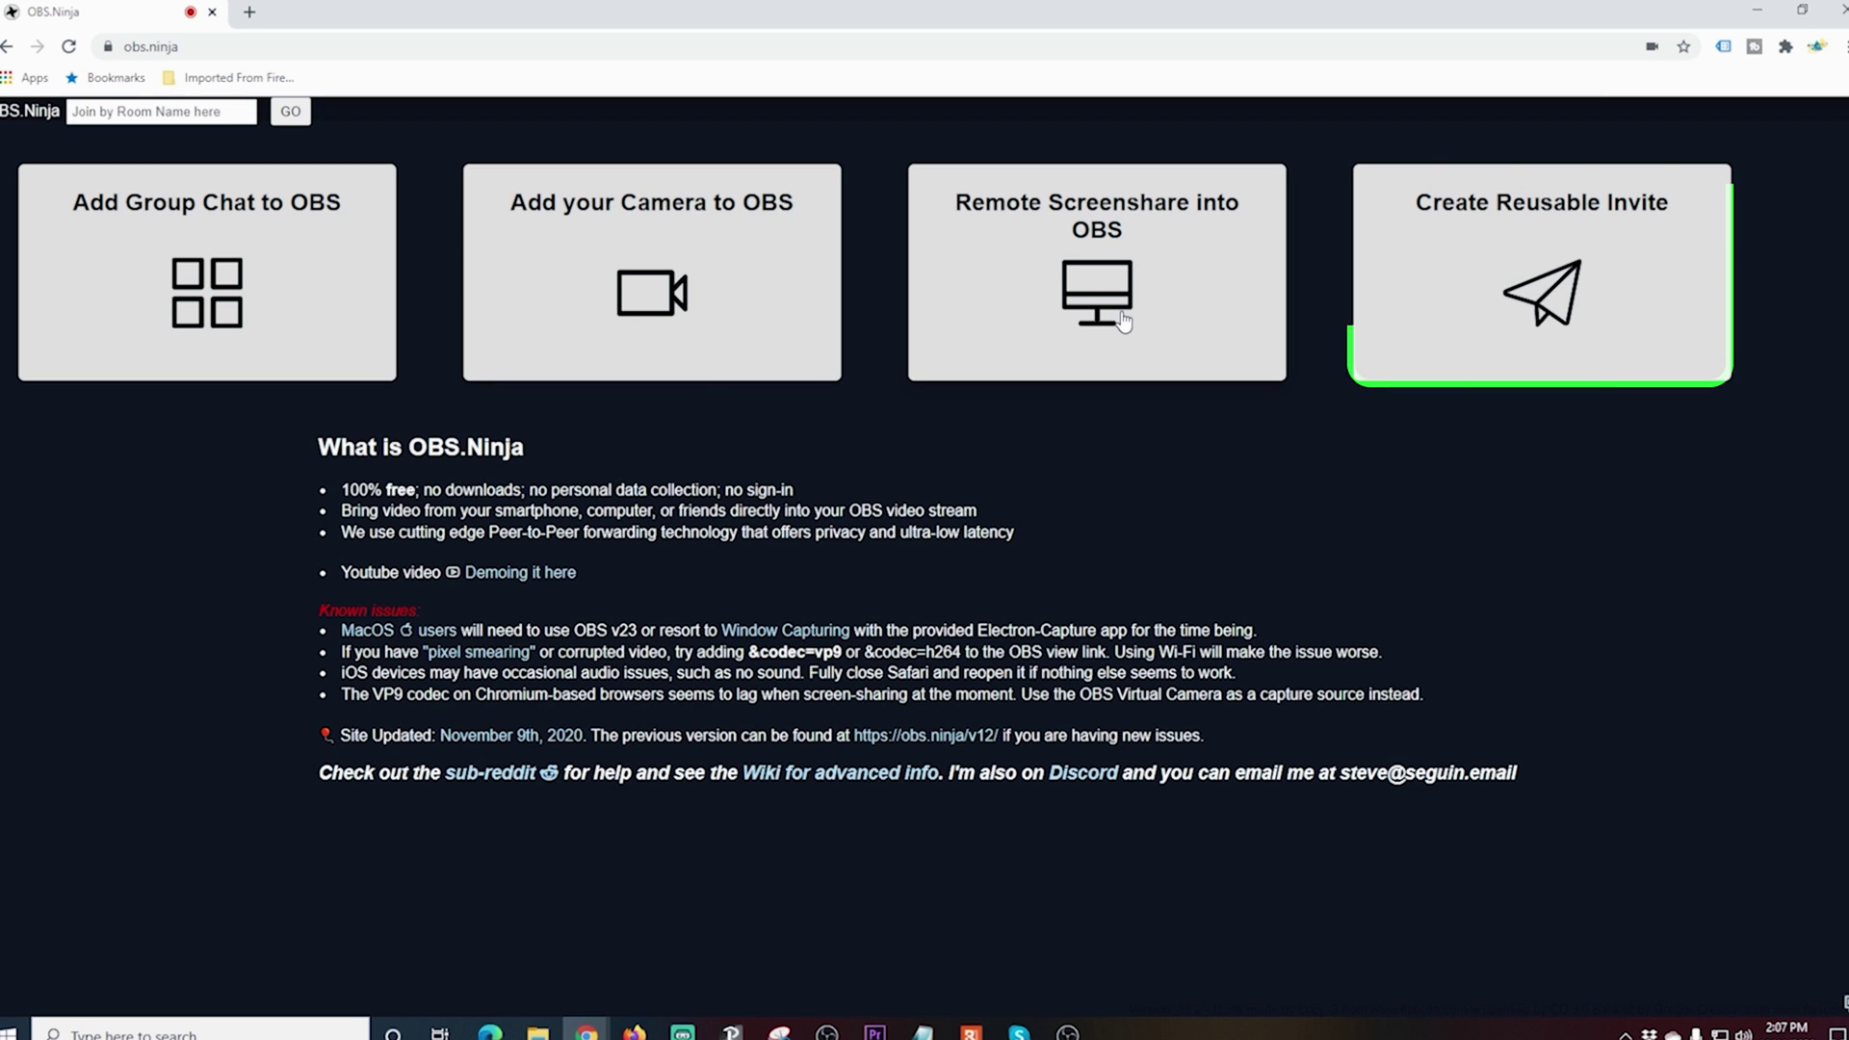
Step: Generate a reusable OBS.Ninja invite named 'My Iphone' with unlocked video bitrate and Maximum Resolution
{"action": "left_click", "coordinate": [1545, 307]}
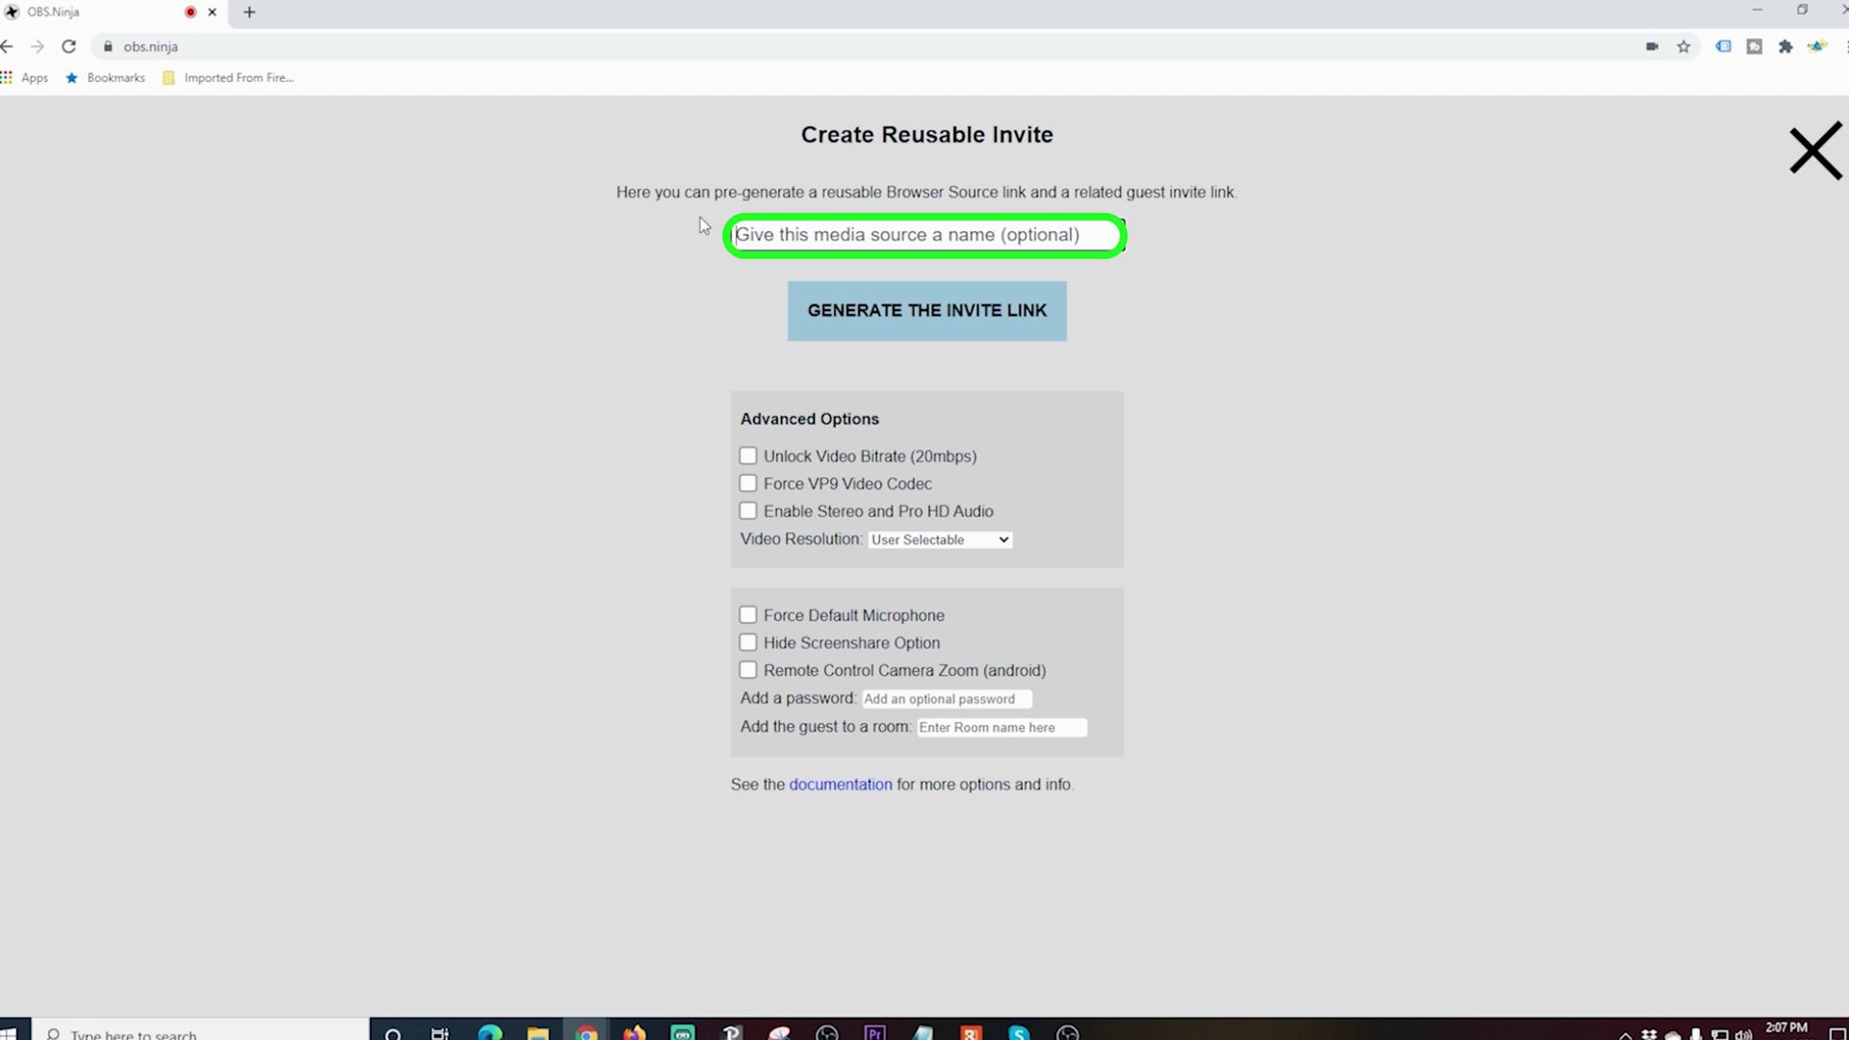
{"action": "type", "text": "My Iph"}
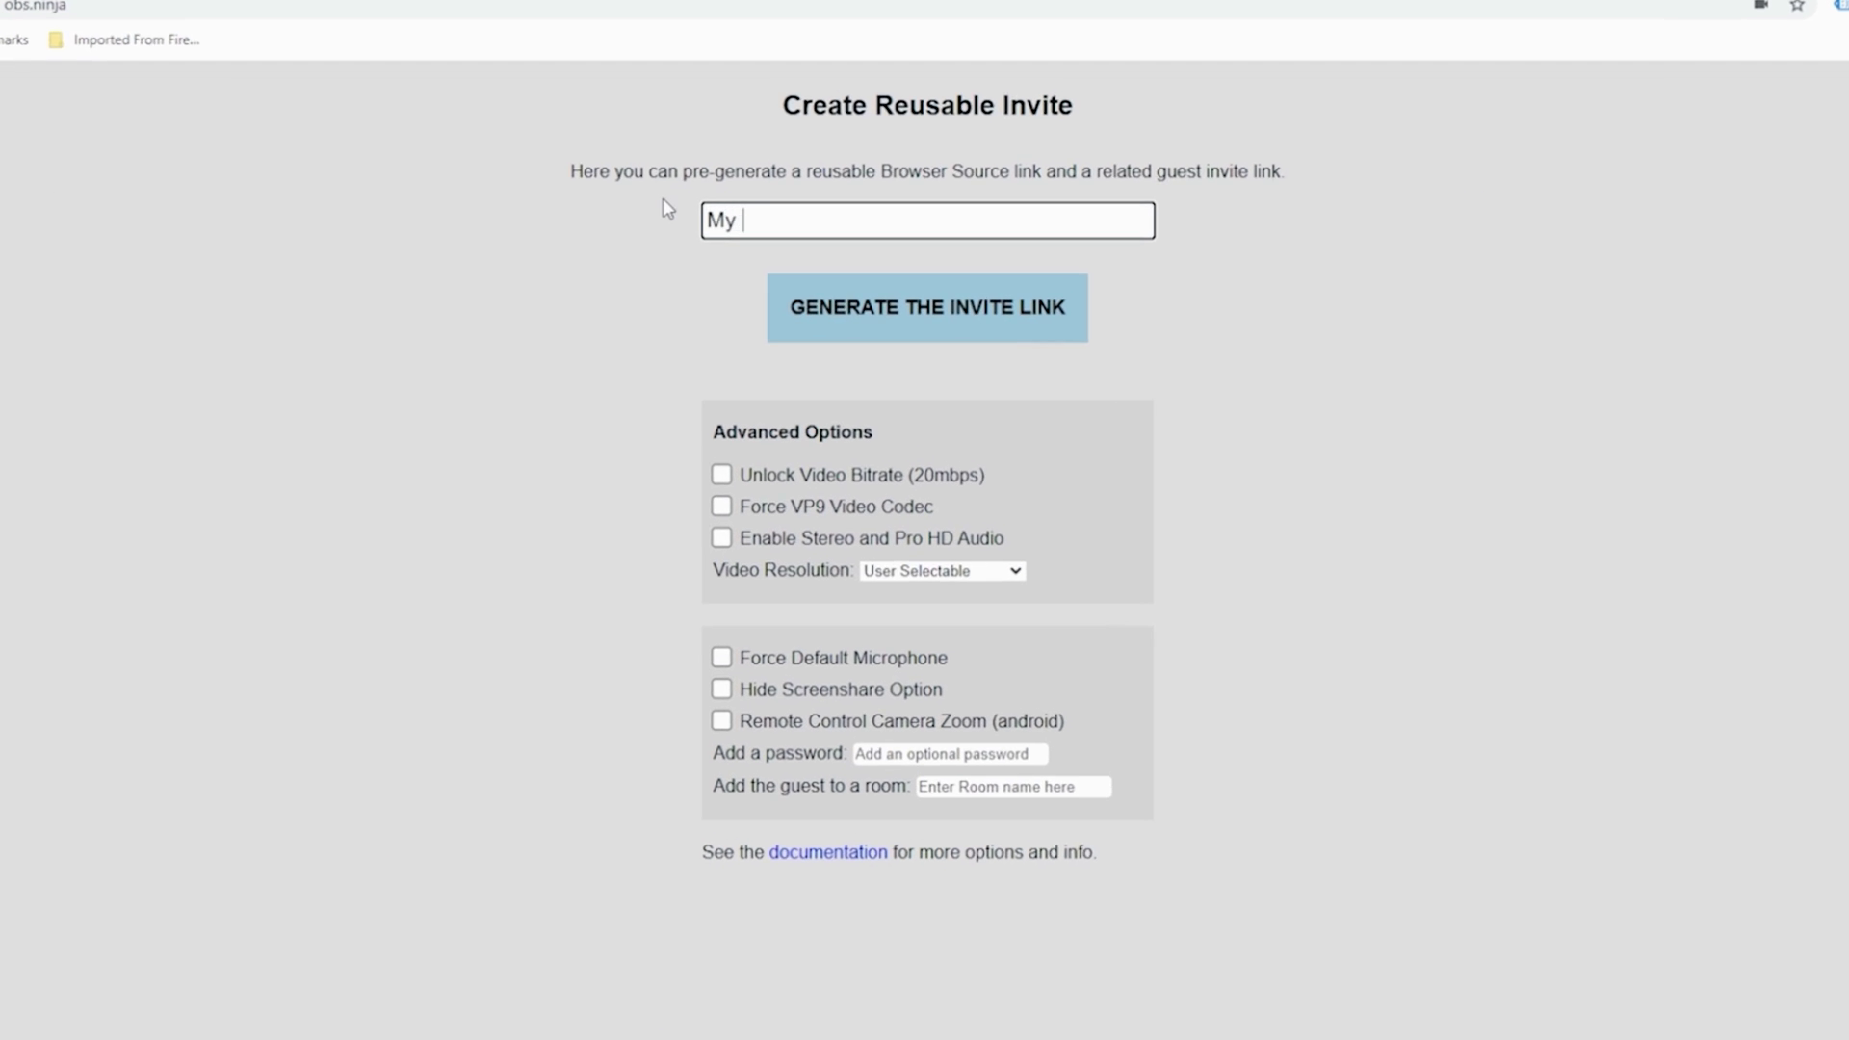
{"action": "type", "text": "one"}
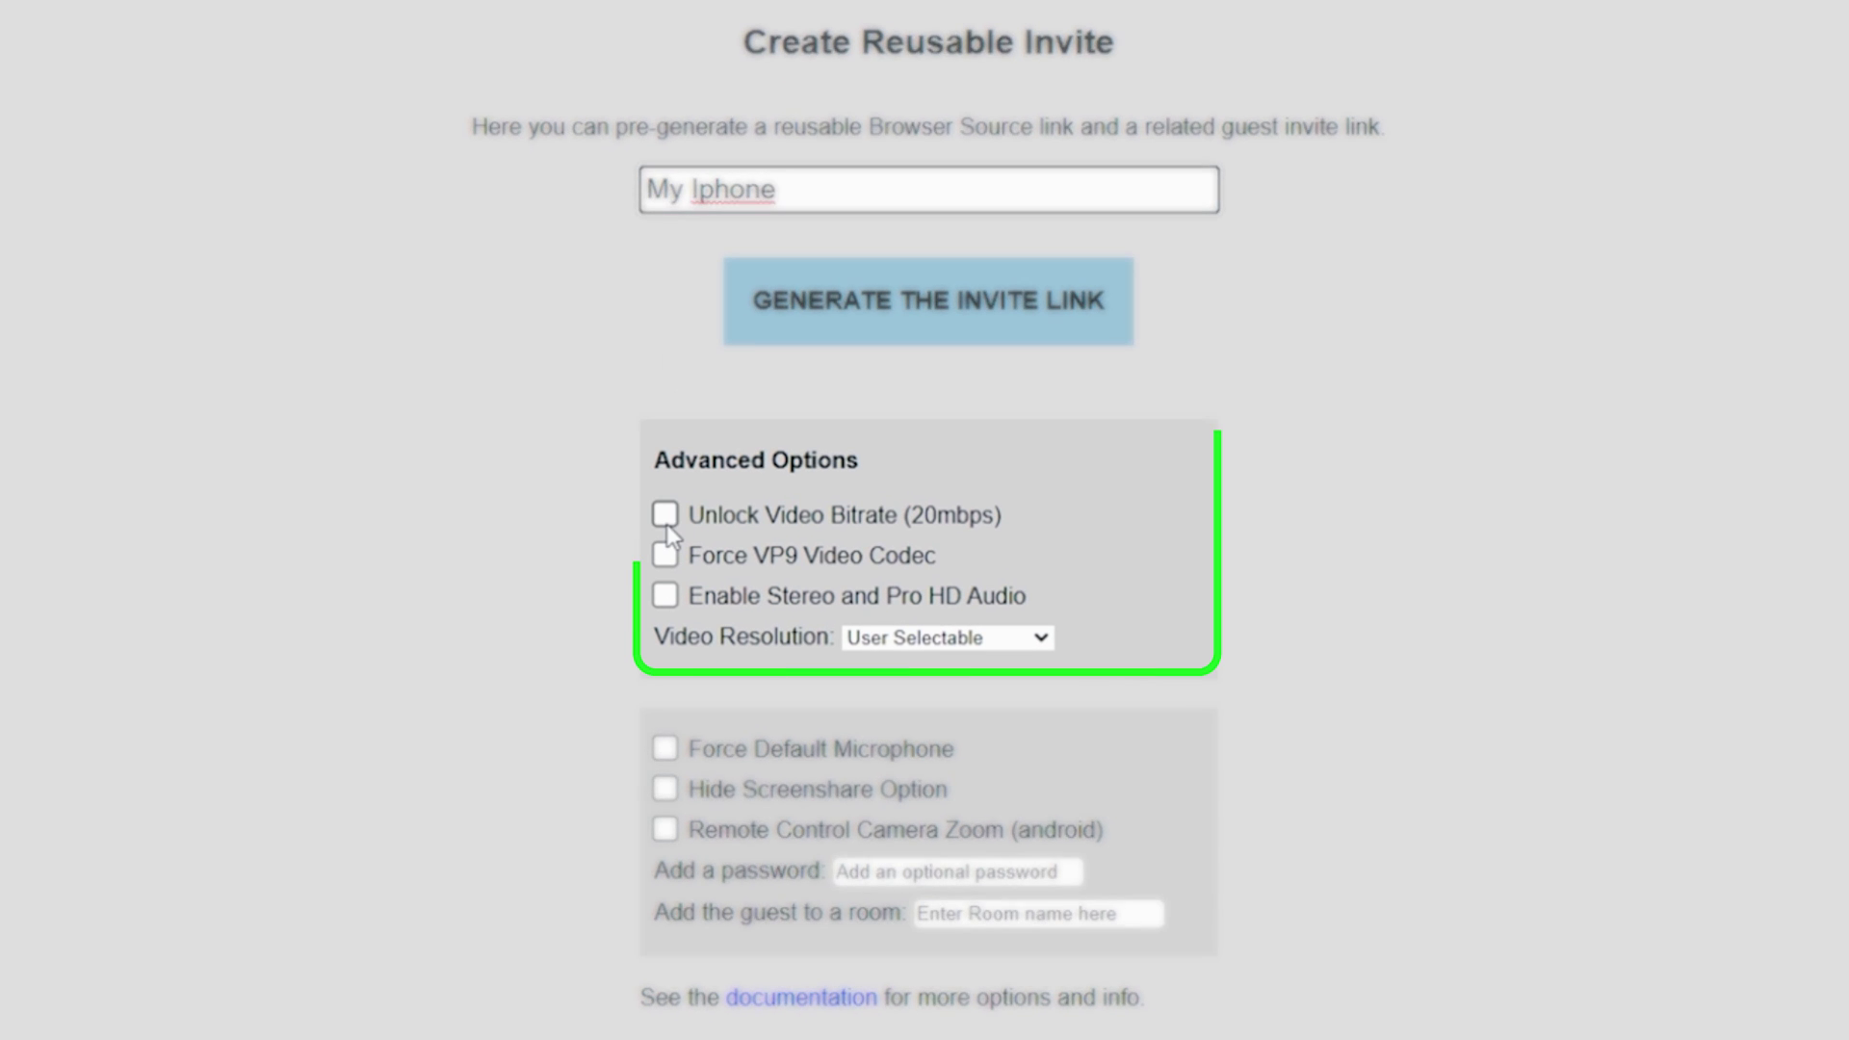
{"action": "mouse_move", "coordinate": [901, 521]}
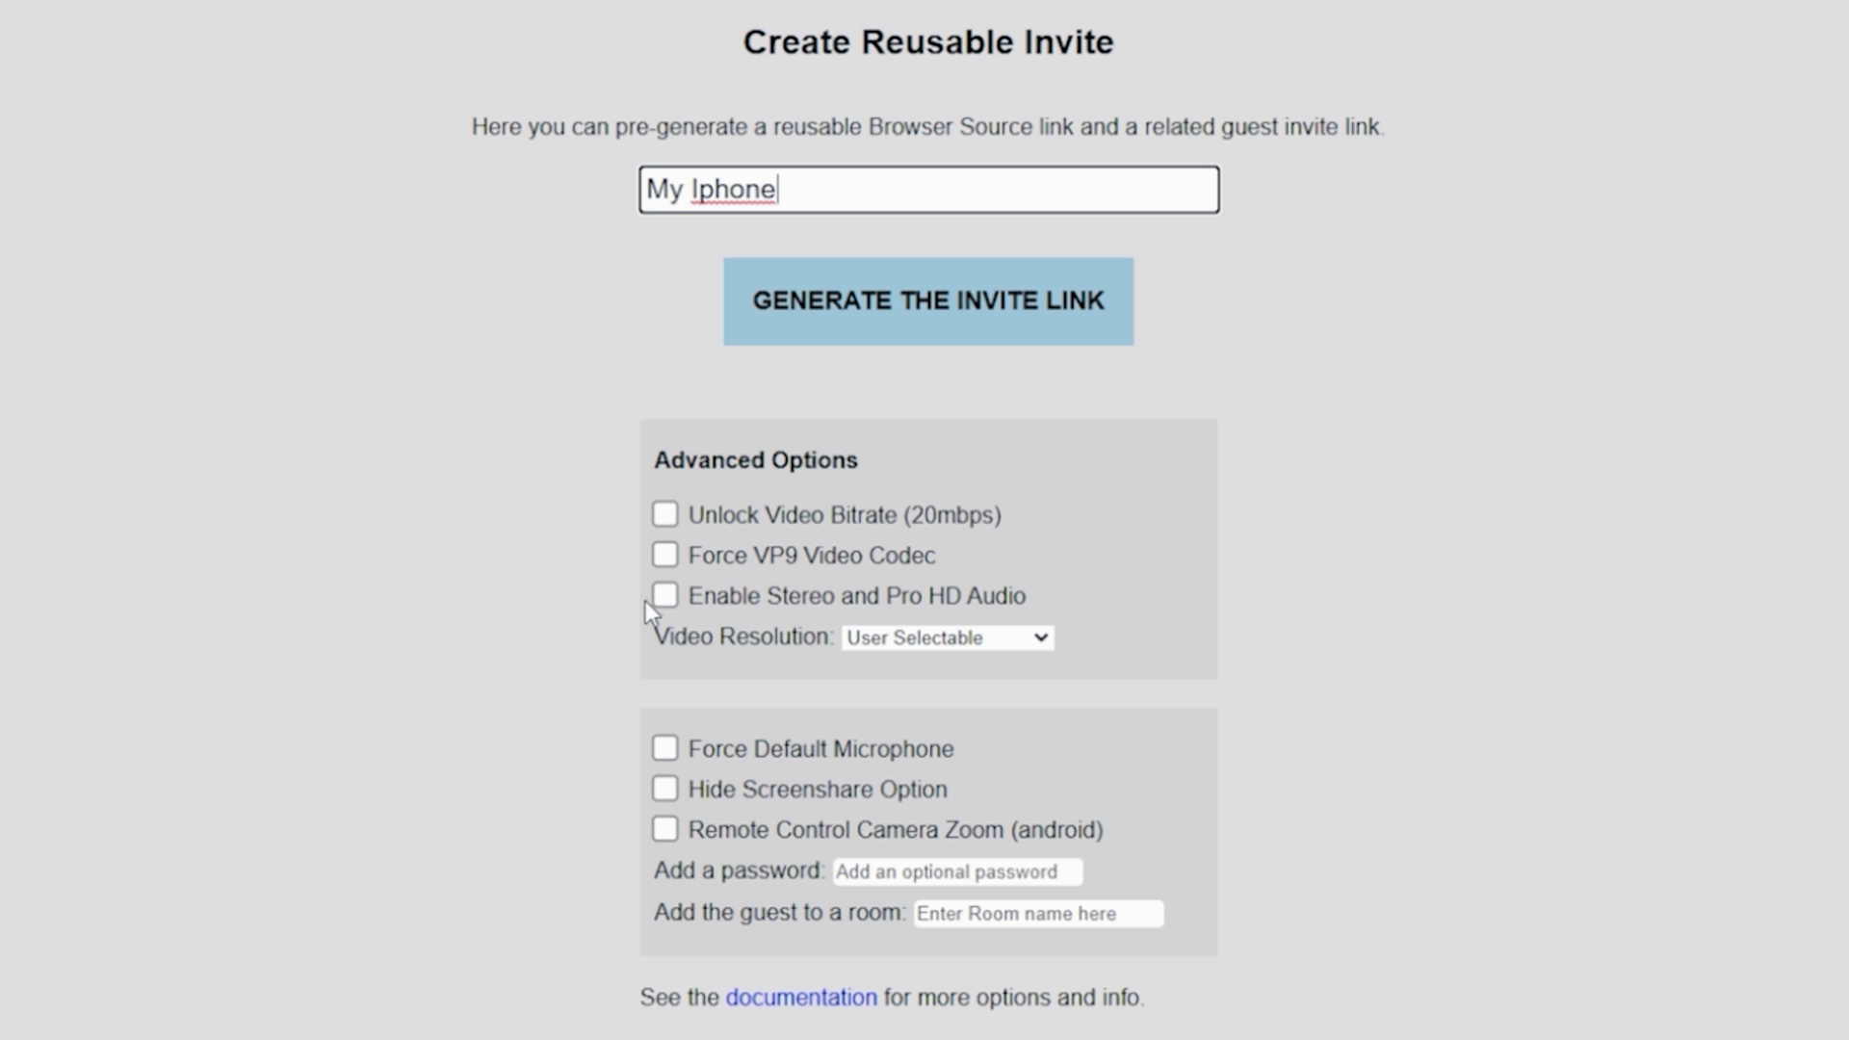
{"action": "left_click", "coordinate": [1040, 643]}
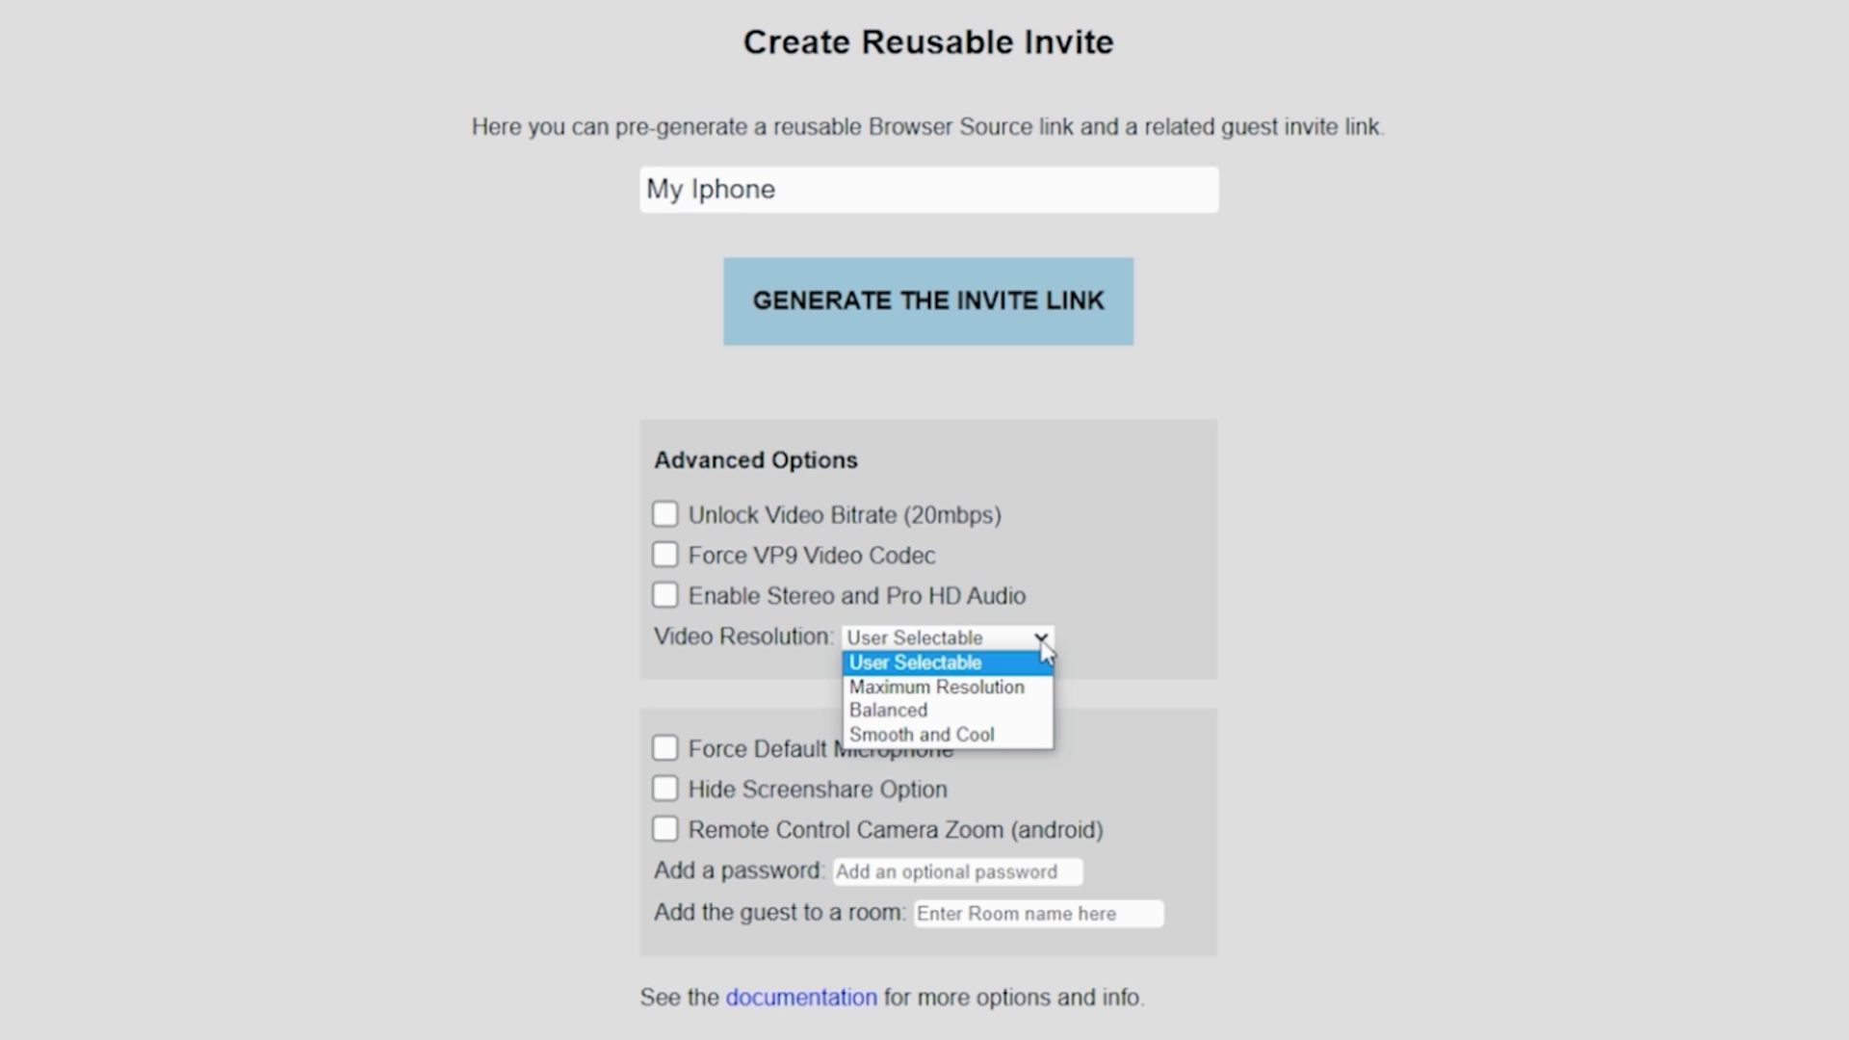
{"action": "left_click", "coordinate": [1022, 688]}
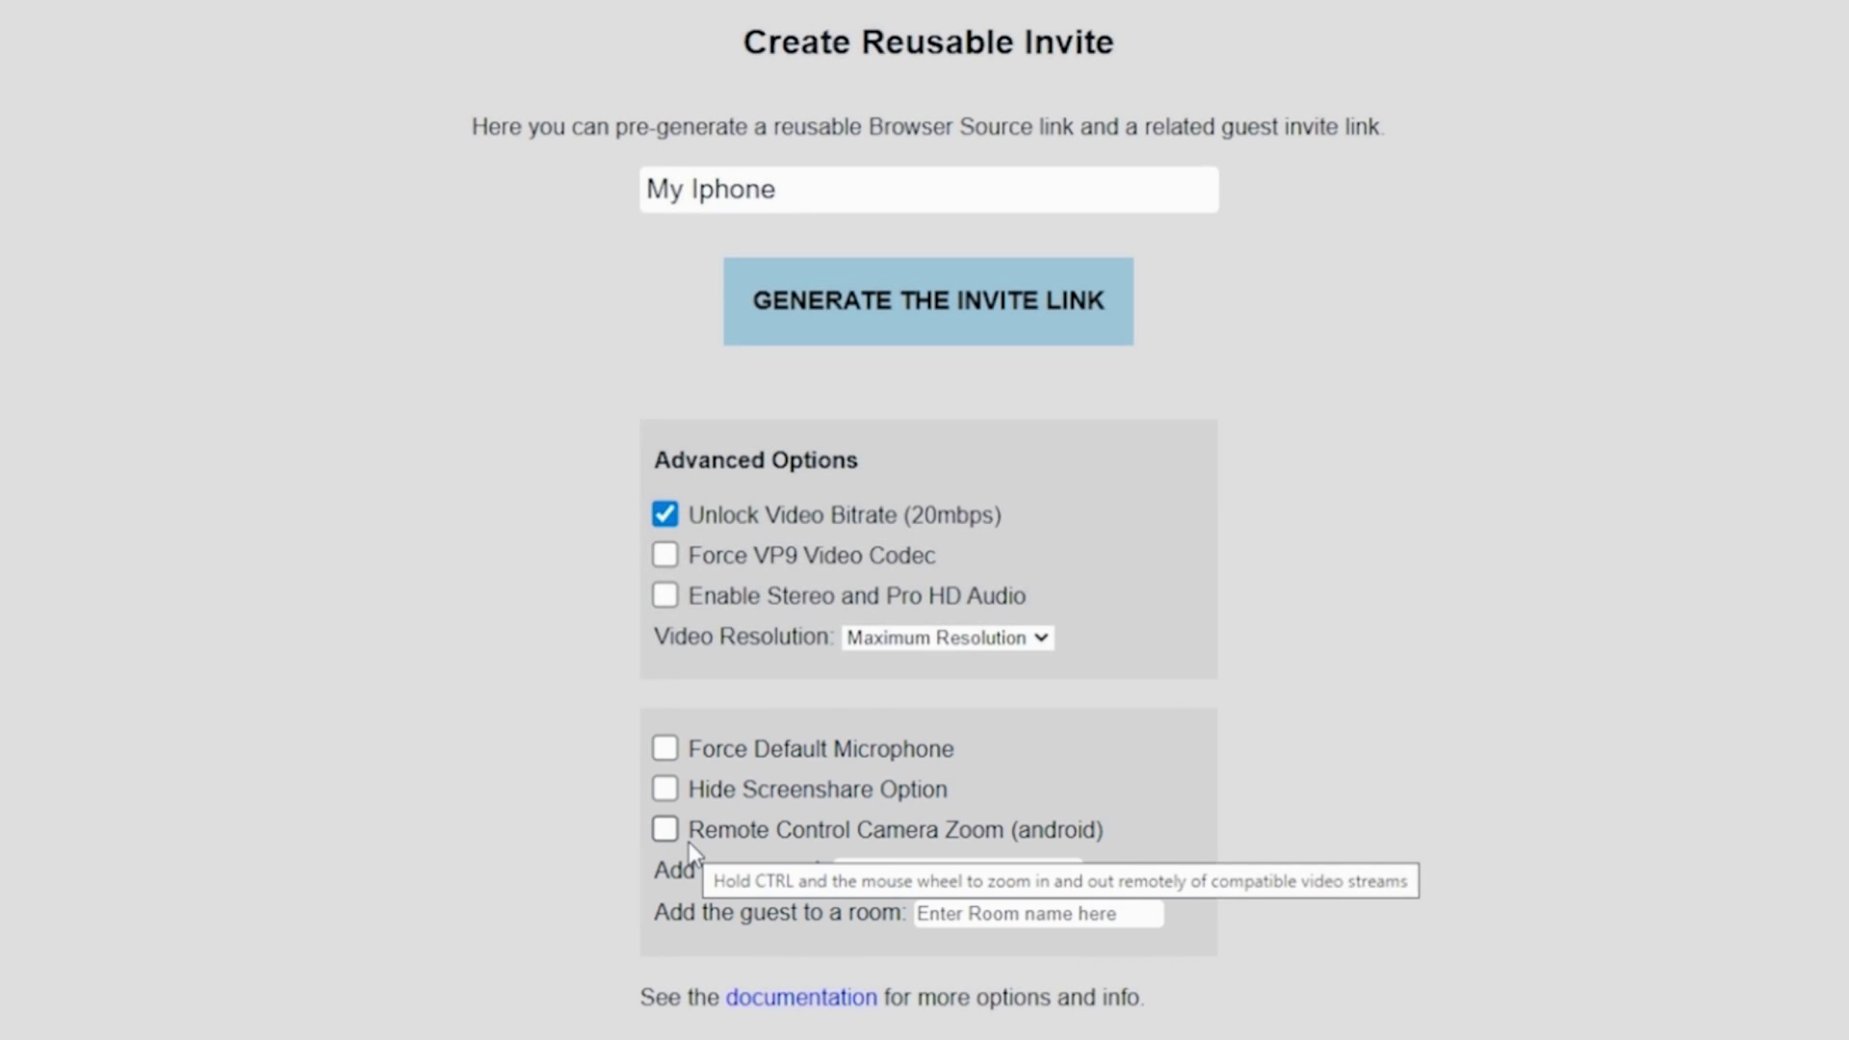
{"action": "left_click", "coordinate": [937, 318]}
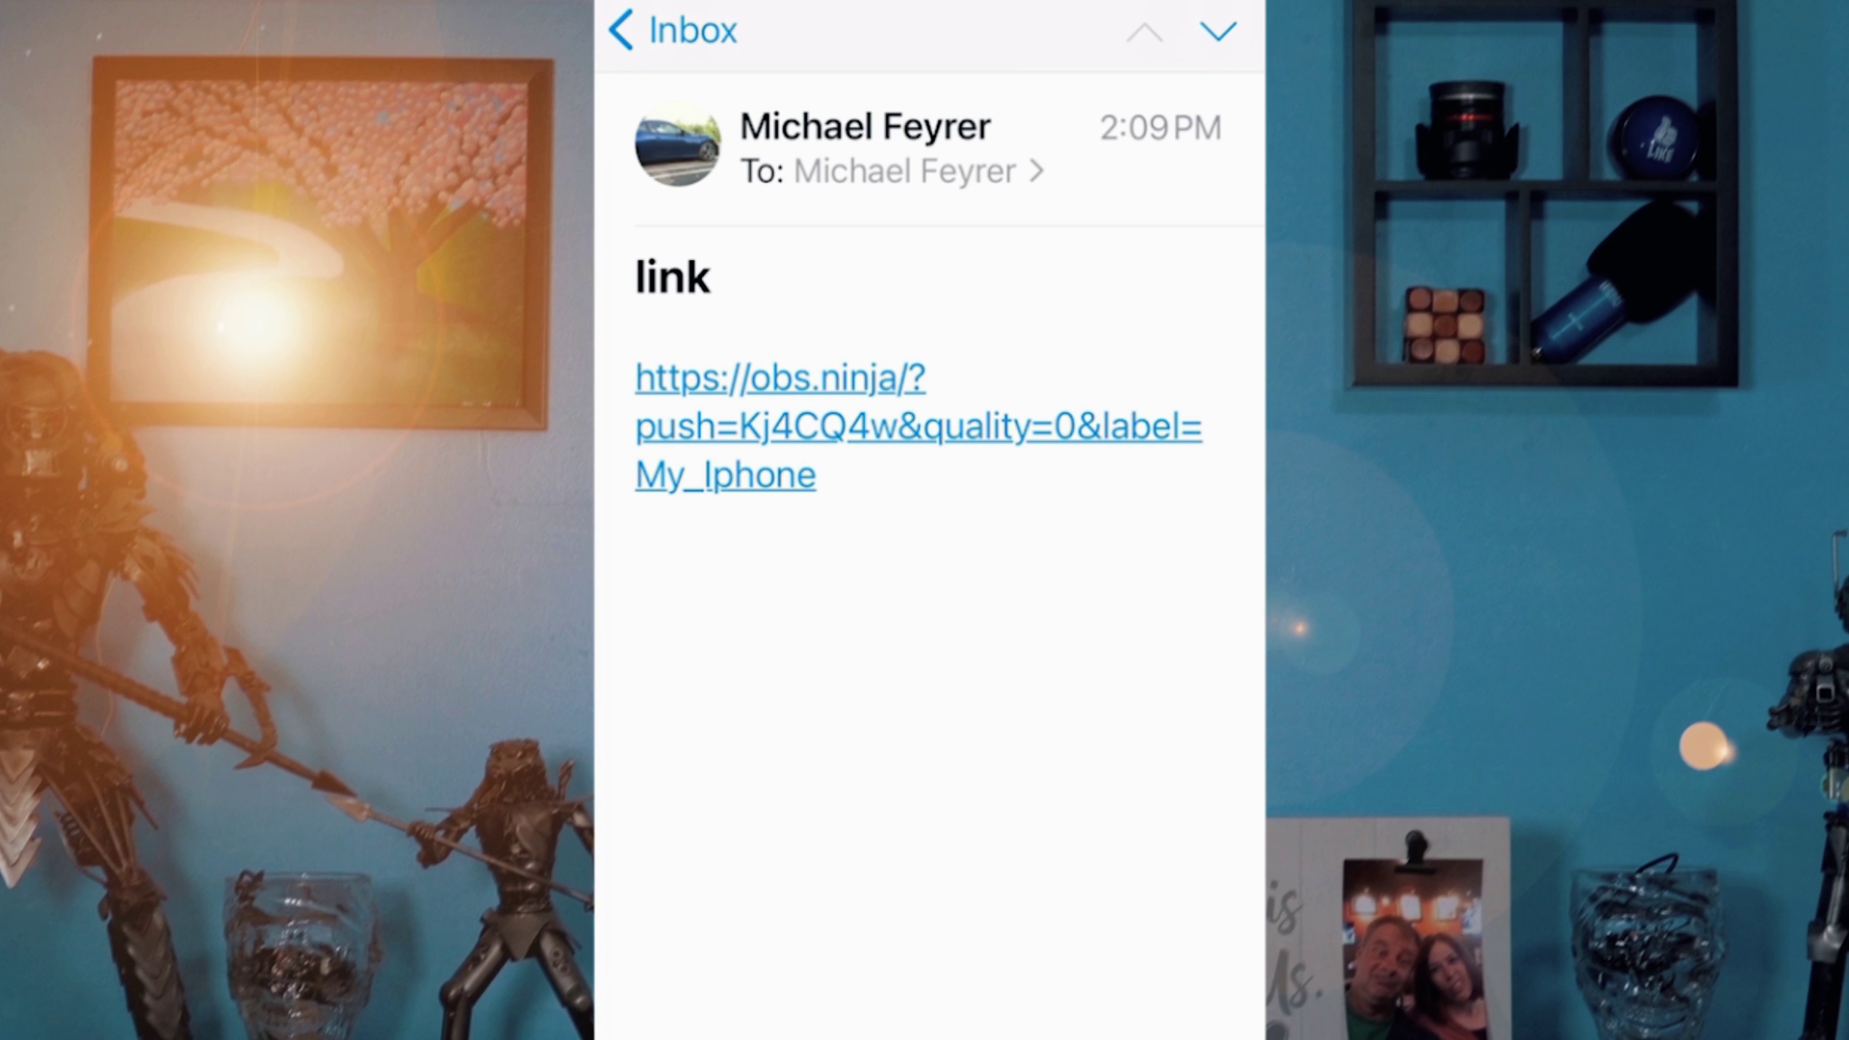
Step: On the iPhone, open the emailed invite link and share the camera, allowing microphone and camera access
{"action": "left_click", "coordinate": [917, 426]}
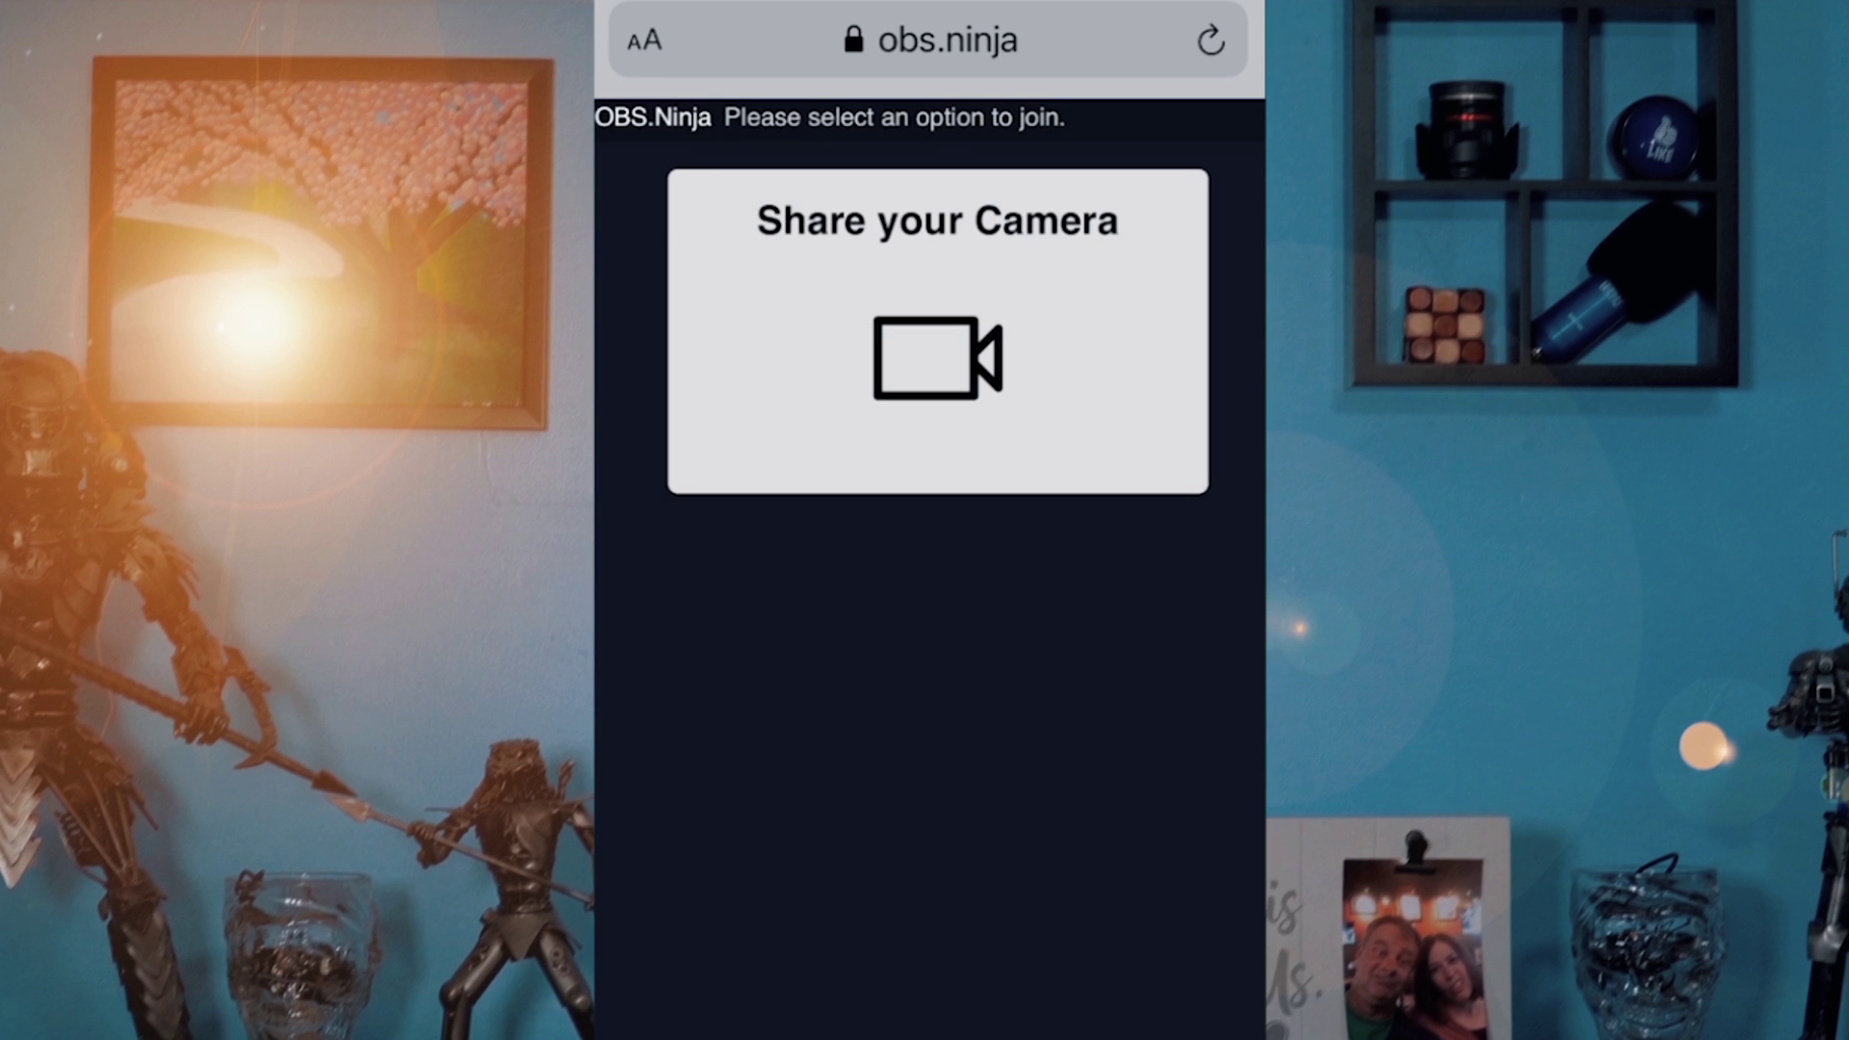
{"action": "left_click", "coordinate": [938, 331]}
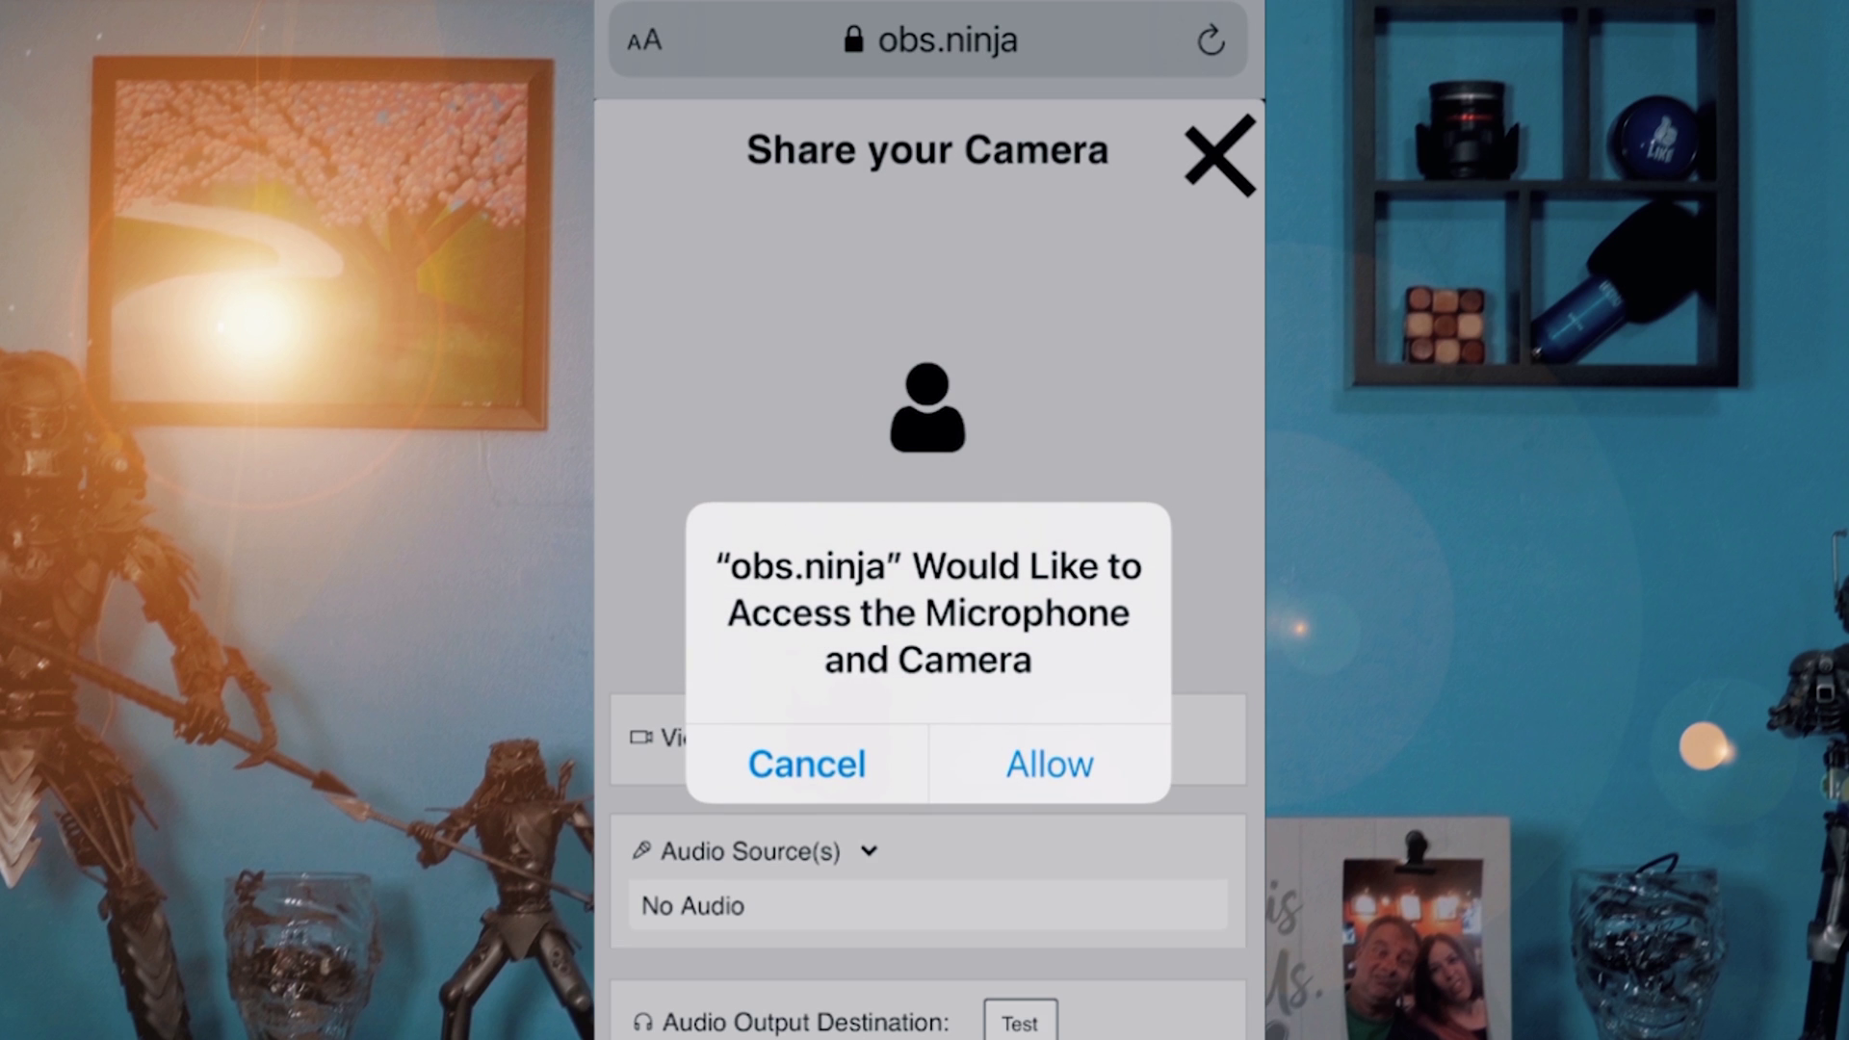
{"action": "left_click", "coordinate": [1049, 764]}
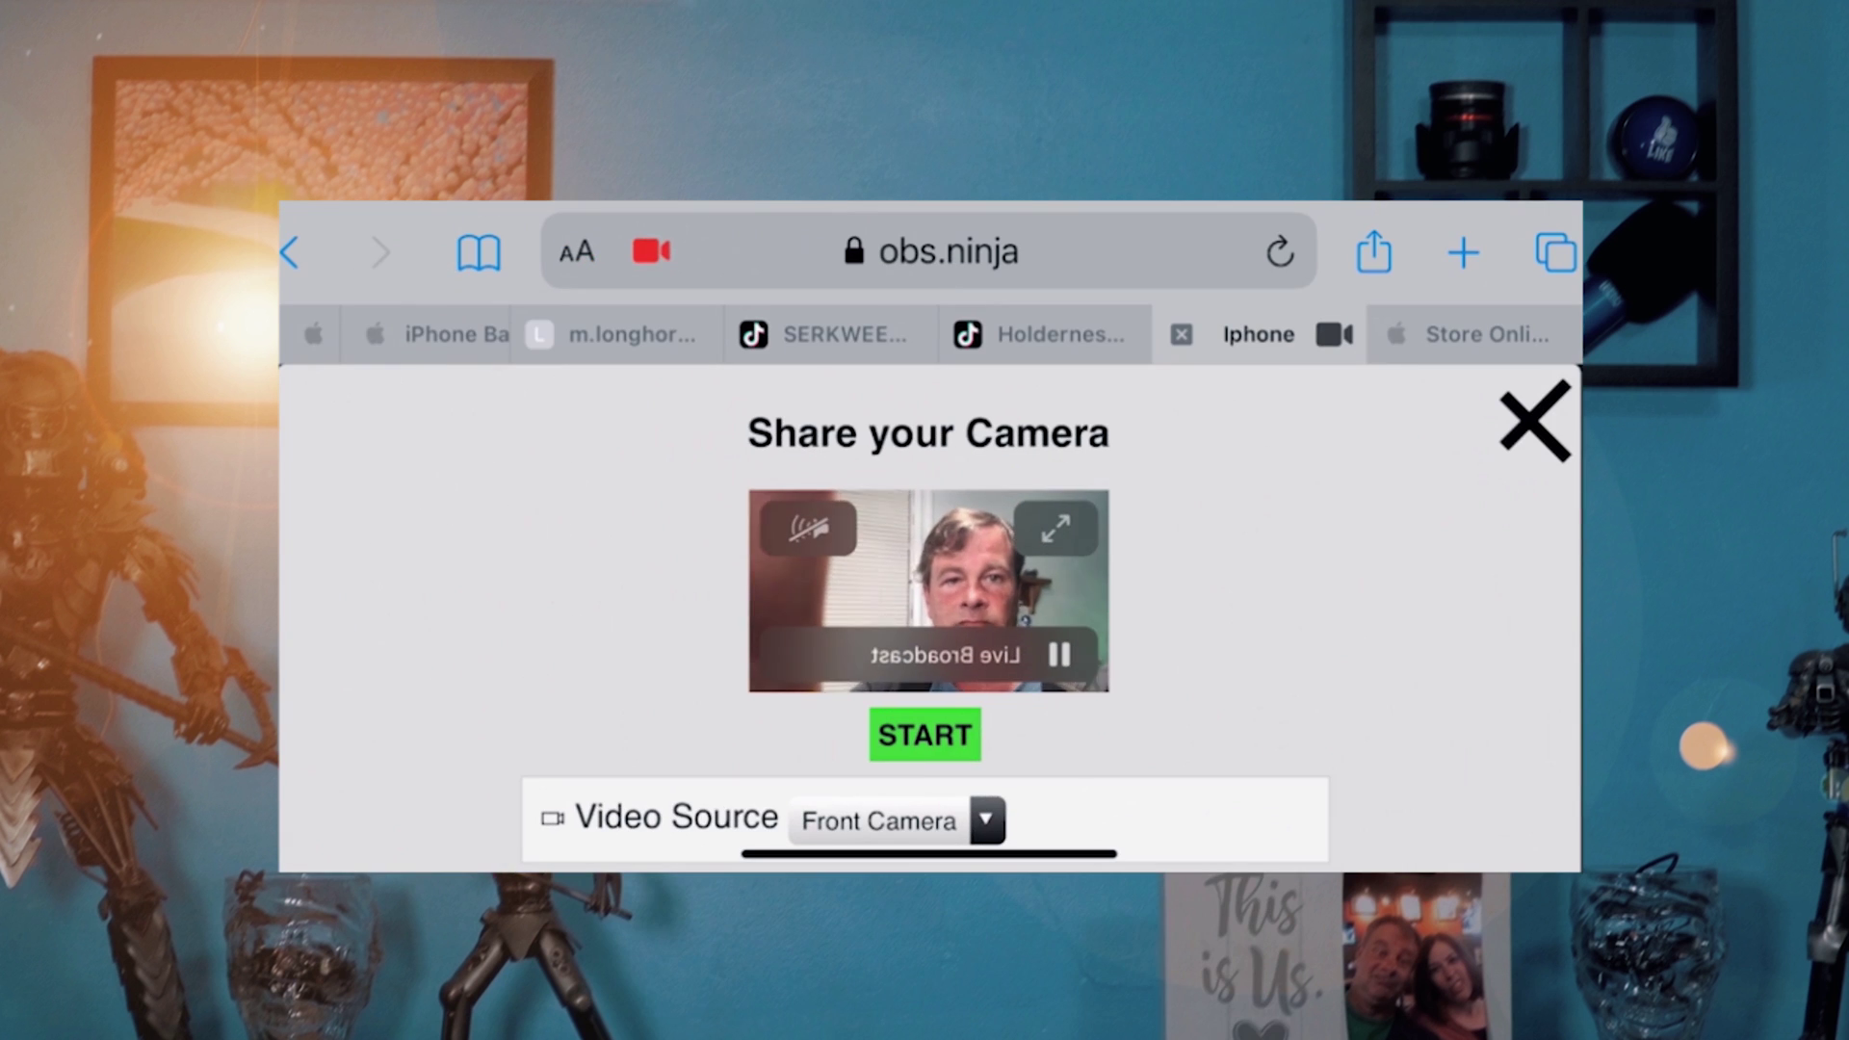
Step: Set the iPhone's audio source to No Audio and start broadcasting the front camera
{"action": "scroll", "coordinate": [925, 617], "scroll_direction": "down", "scroll_amount": 5}
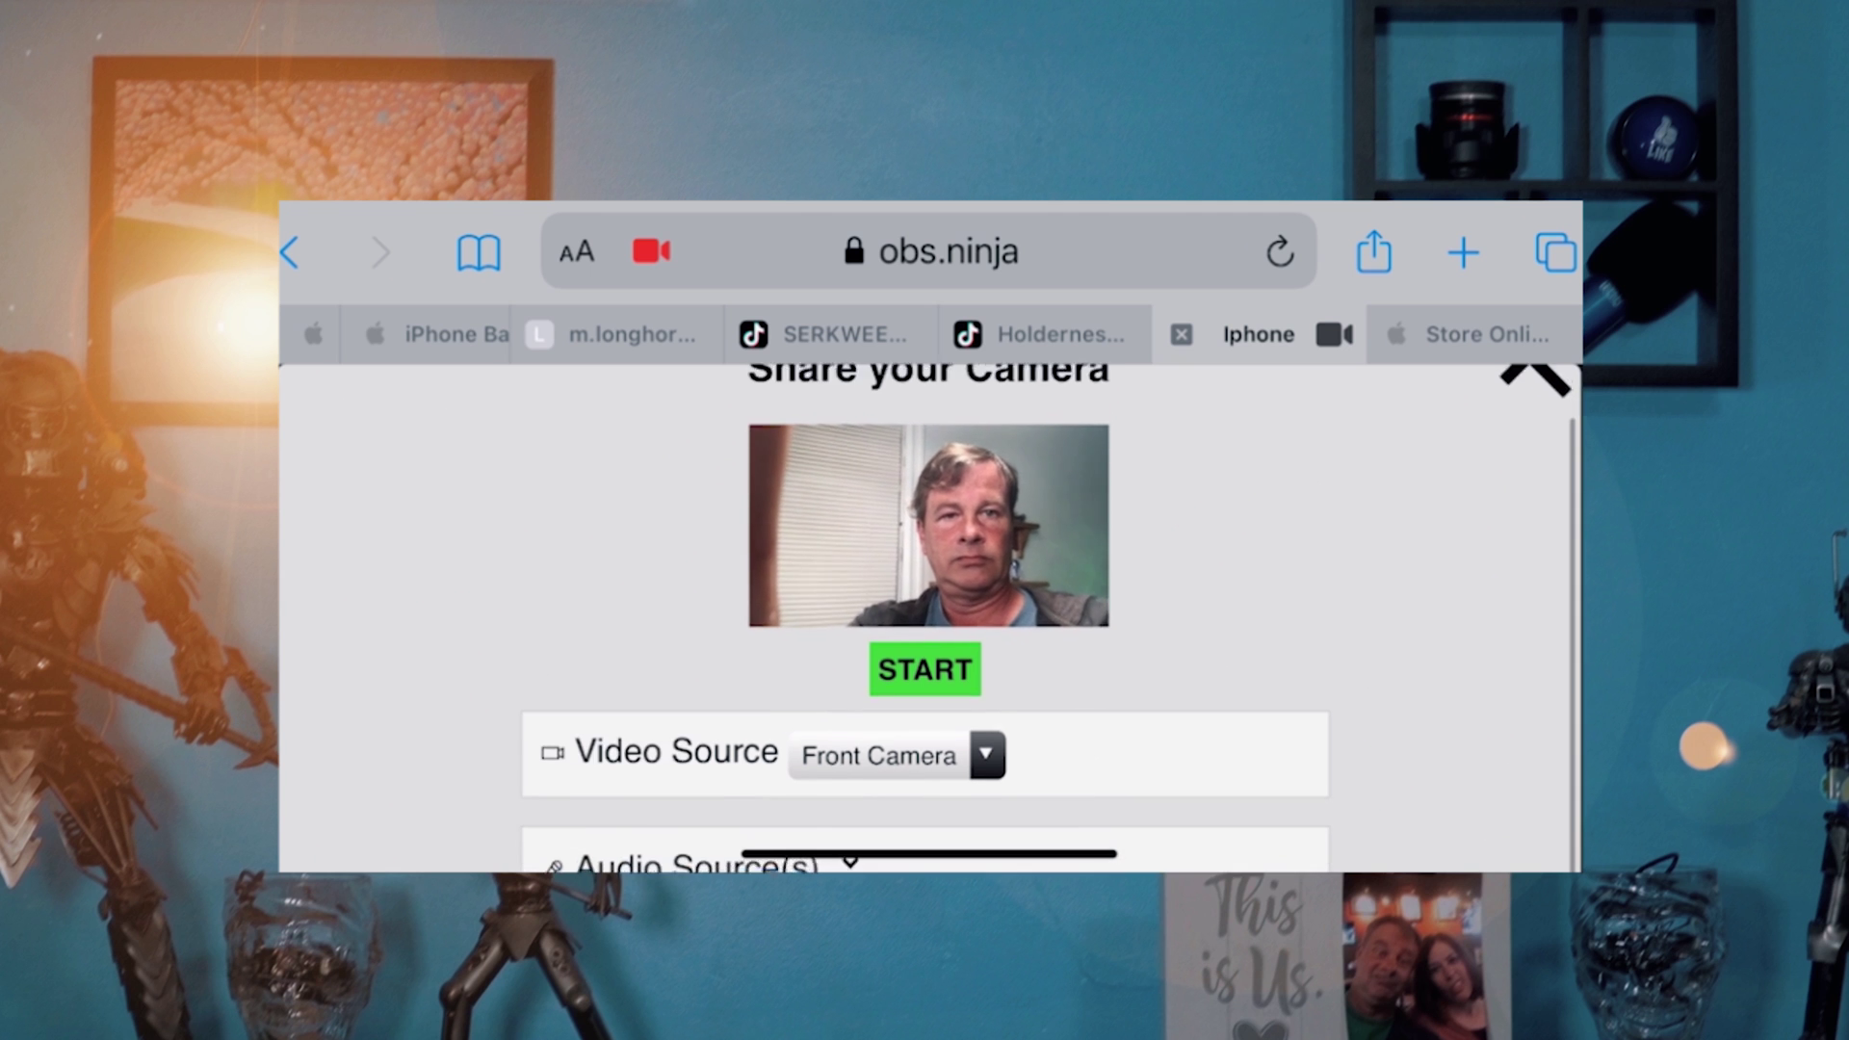
{"action": "scroll", "coordinate": [925, 617], "scroll_direction": "down", "scroll_amount": 3}
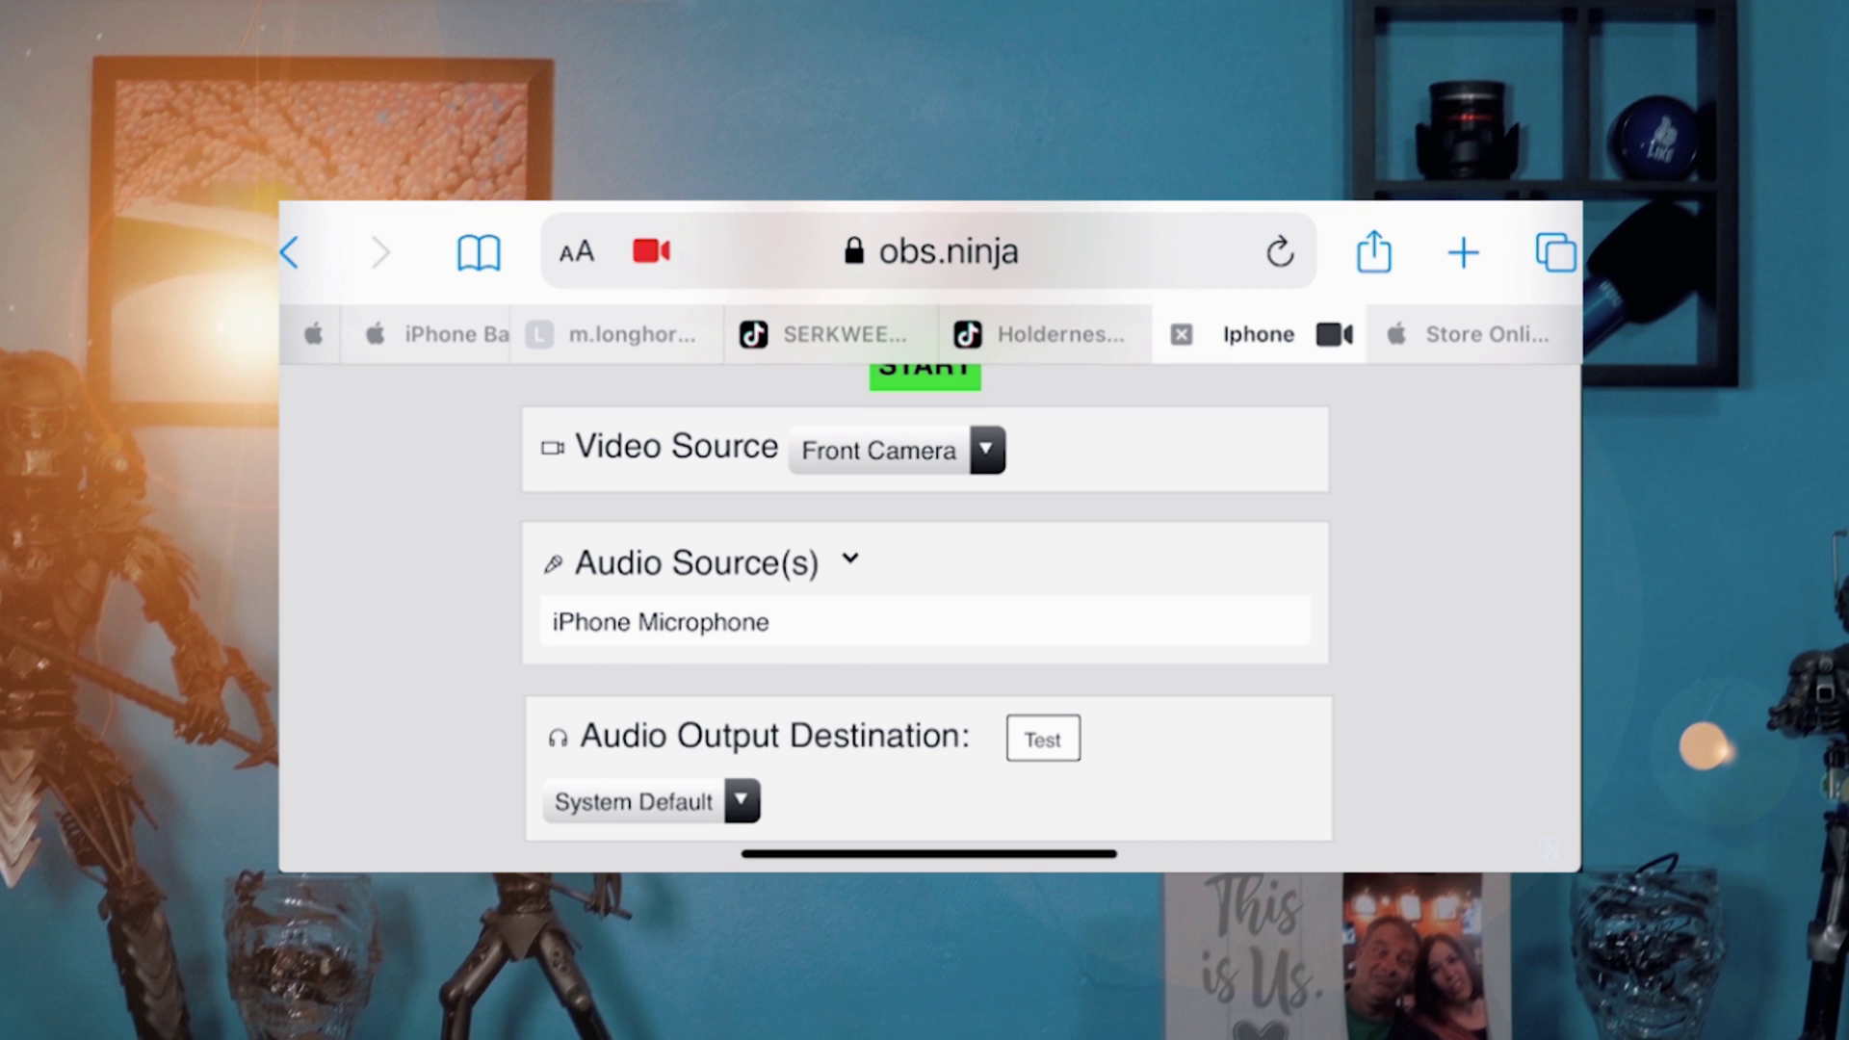
{"action": "scroll", "coordinate": [925, 617], "scroll_direction": "up", "scroll_amount": 2}
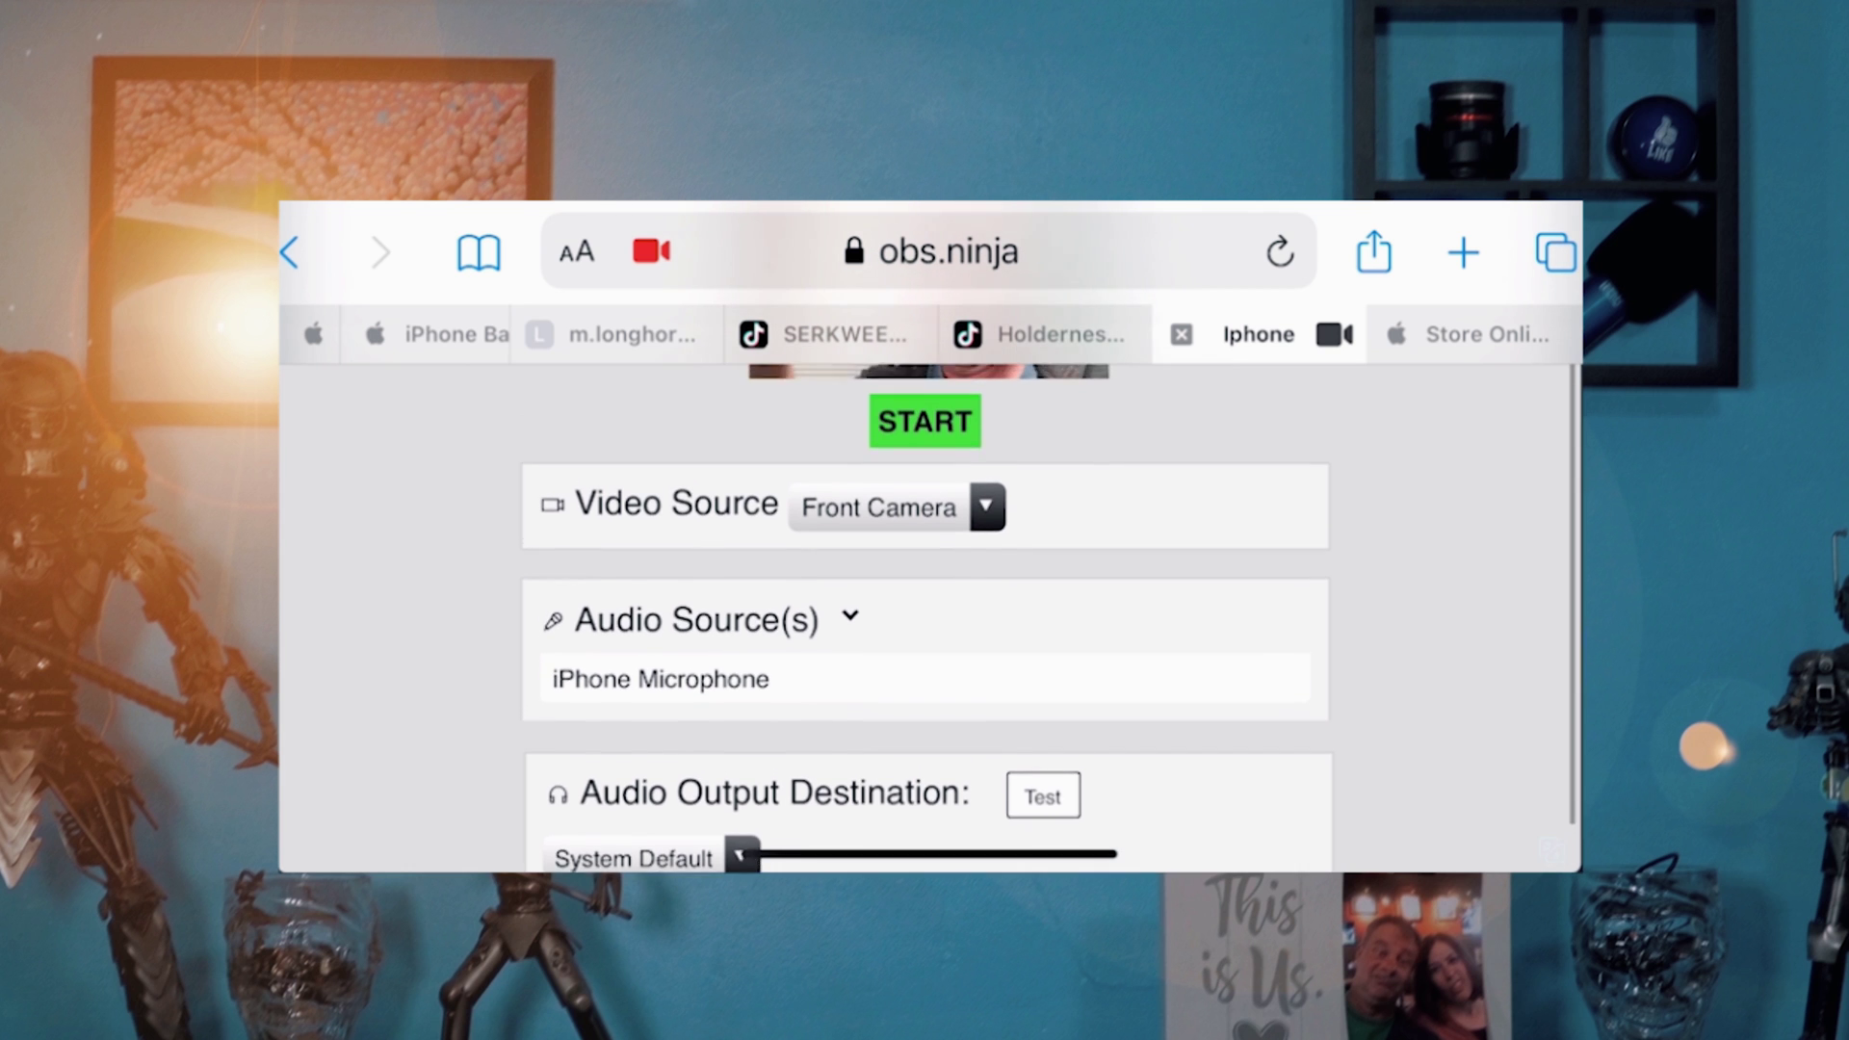
{"action": "scroll", "coordinate": [925, 616], "scroll_direction": "down", "scroll_amount": 2}
{"action": "scroll", "coordinate": [924, 617], "scroll_direction": "up", "scroll_amount": 3}
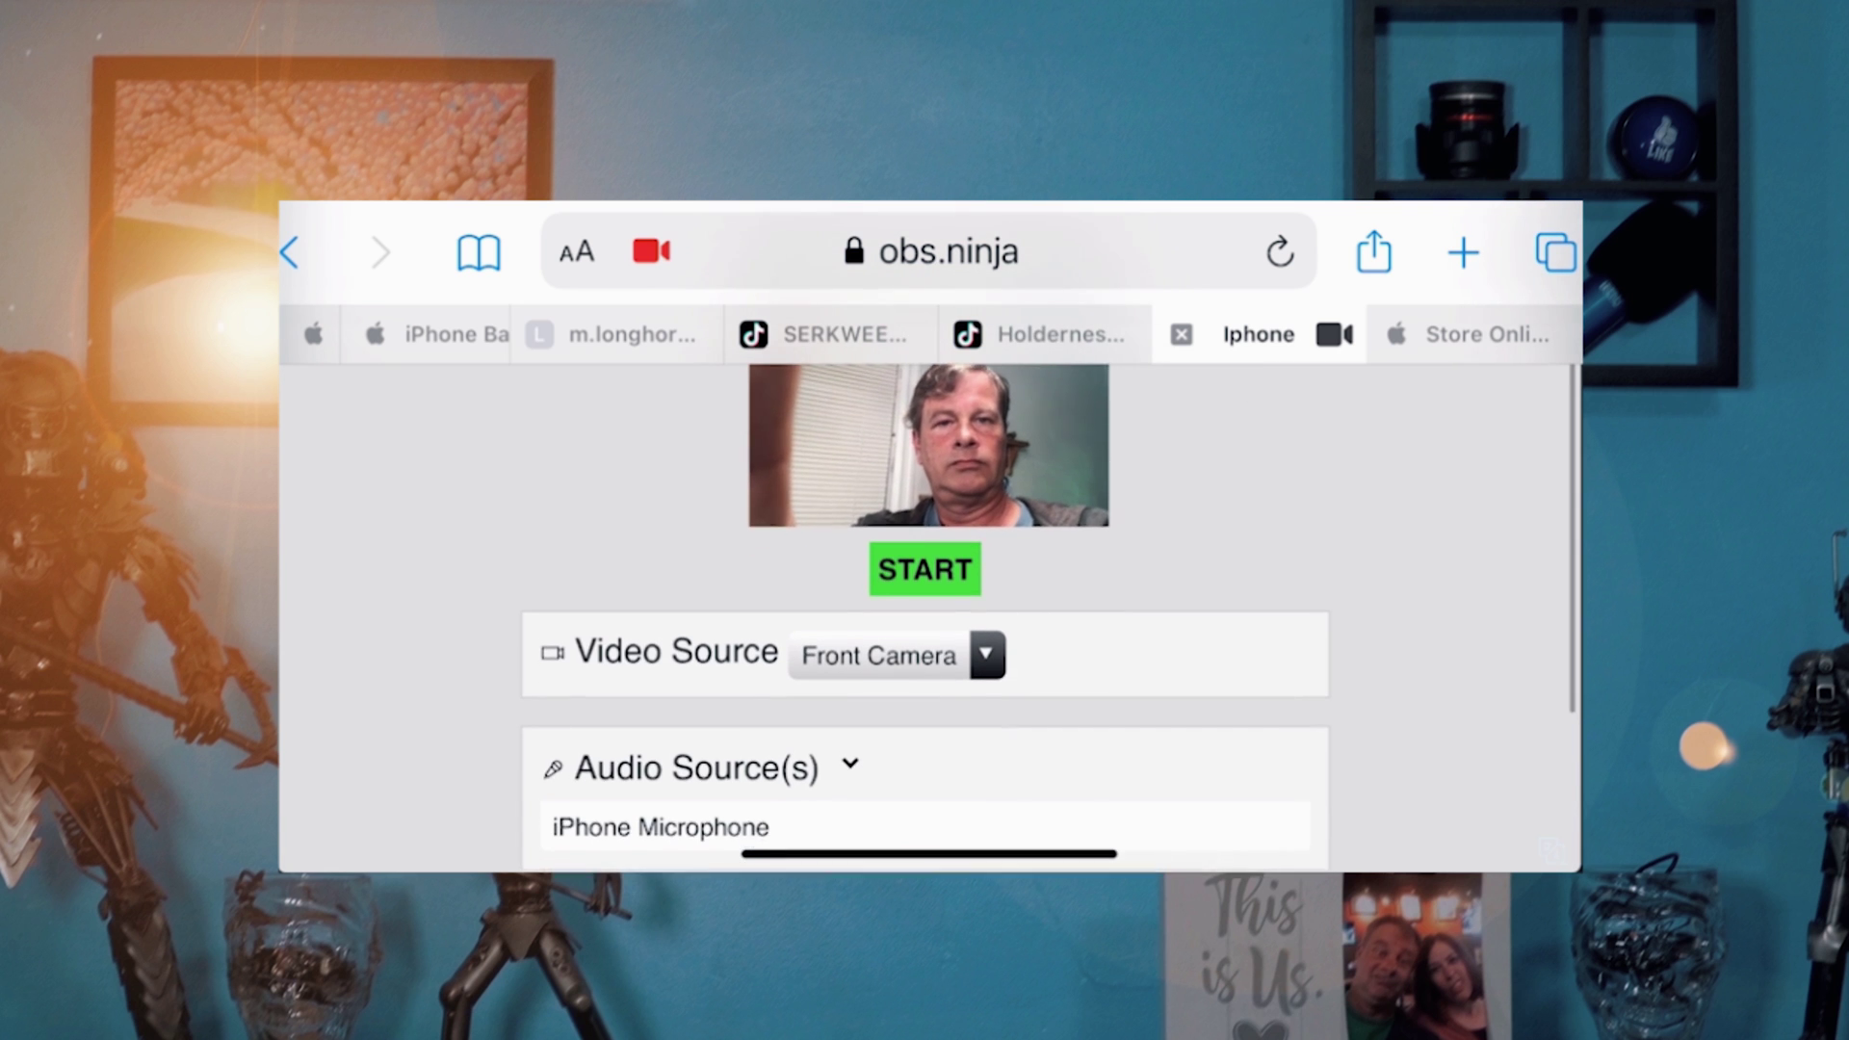
{"action": "scroll", "coordinate": [925, 616], "scroll_direction": "down", "scroll_amount": 1}
{"action": "left_click", "coordinate": [697, 664]}
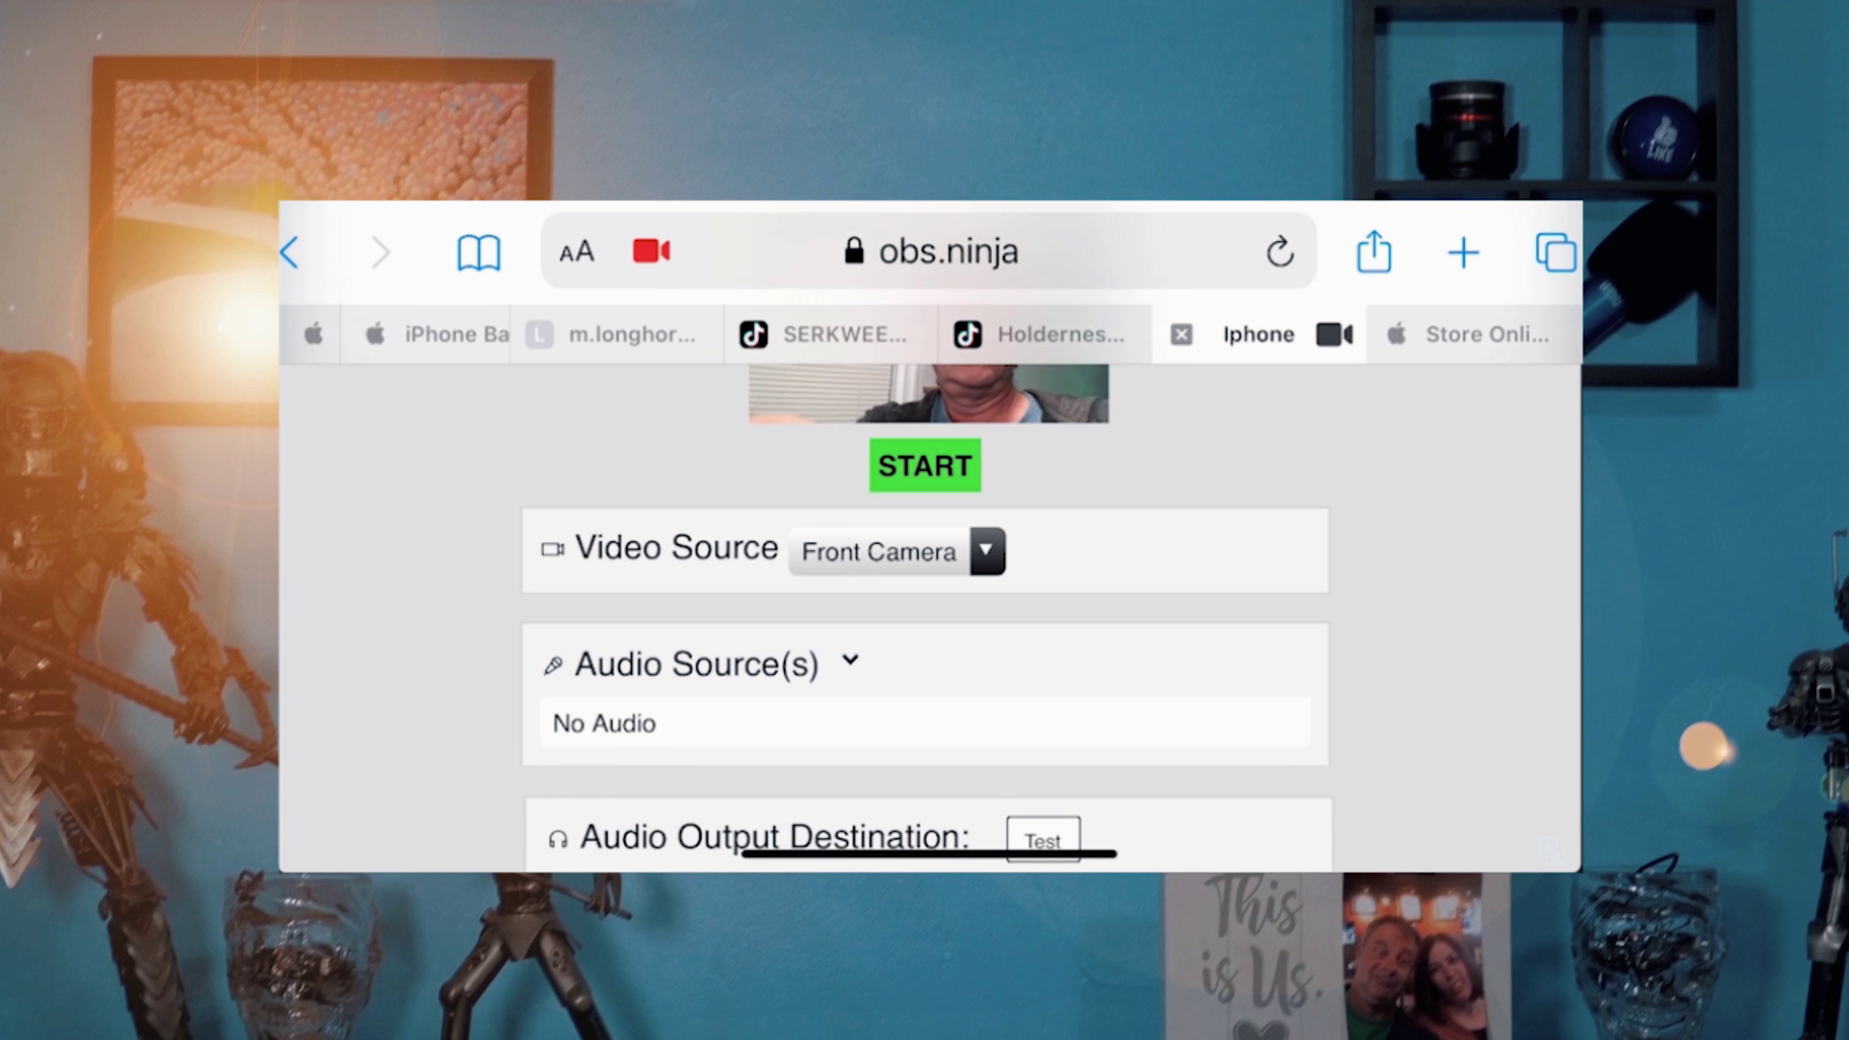
{"action": "scroll", "coordinate": [925, 616], "scroll_direction": "up", "scroll_amount": 2}
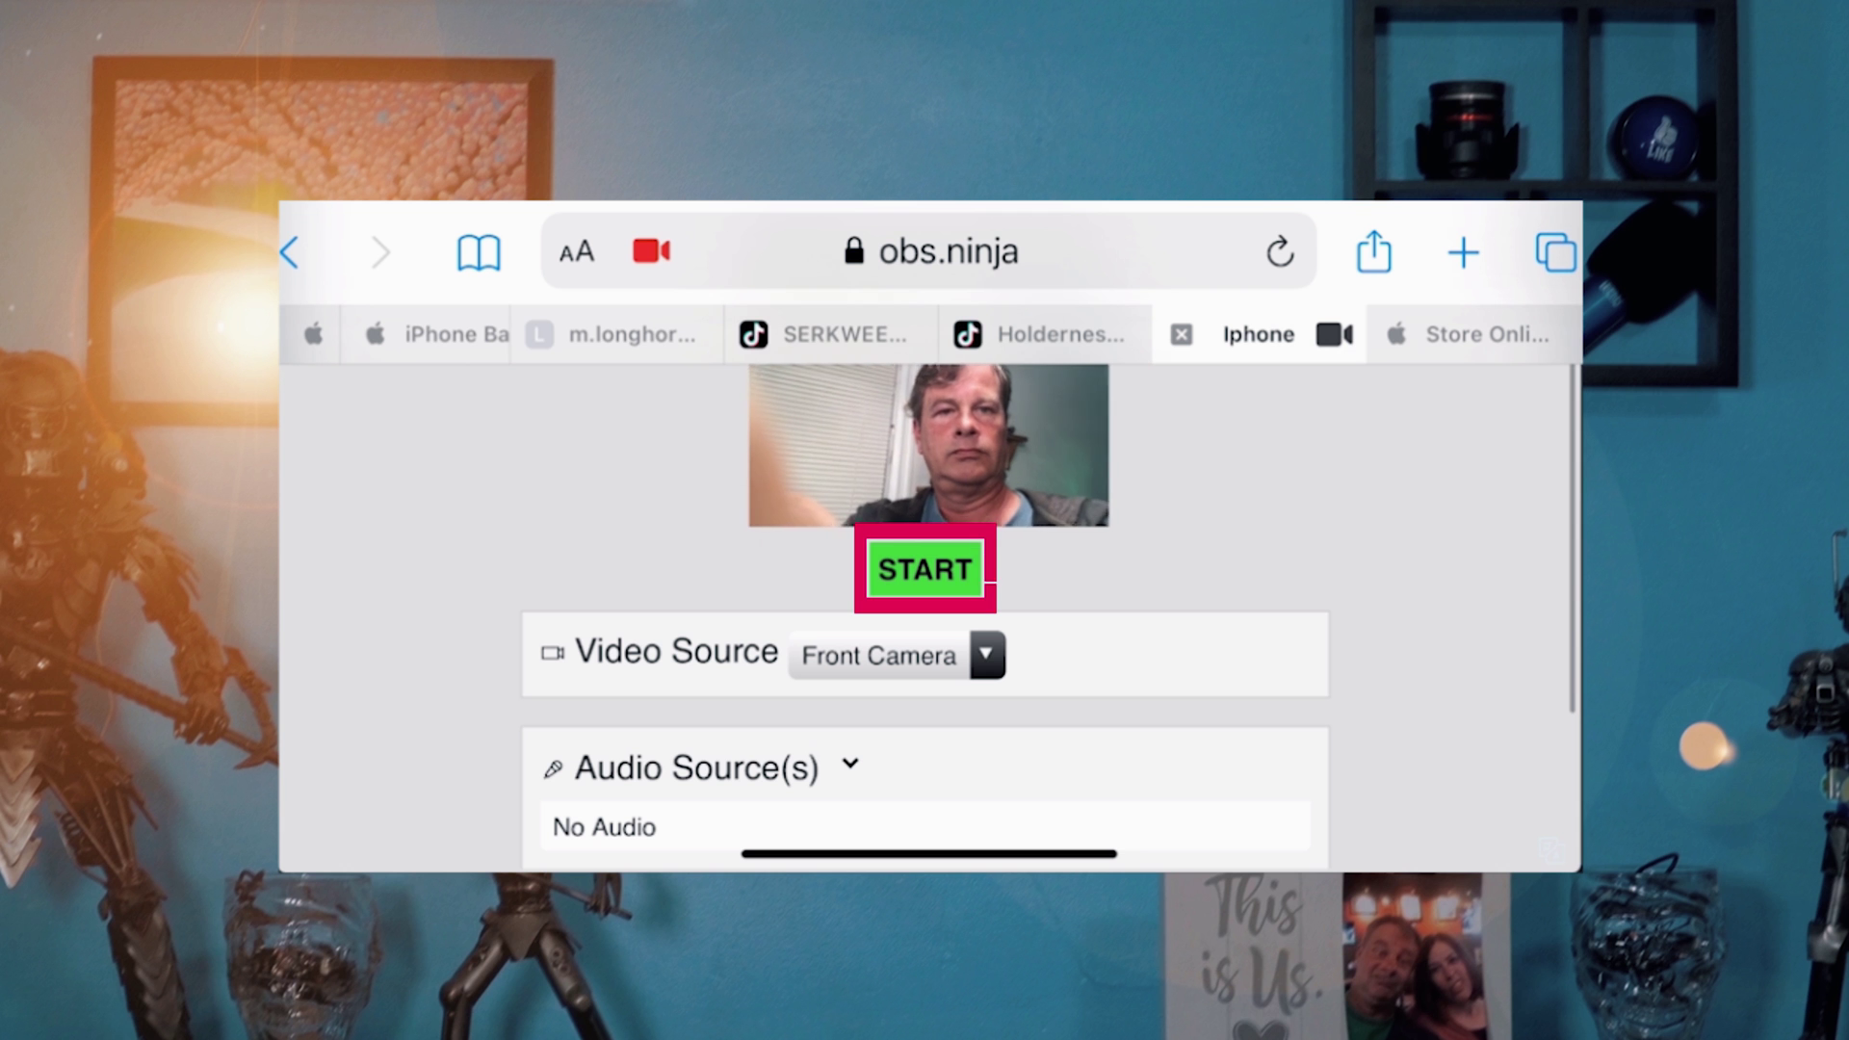
{"action": "left_click", "coordinate": [924, 569]}
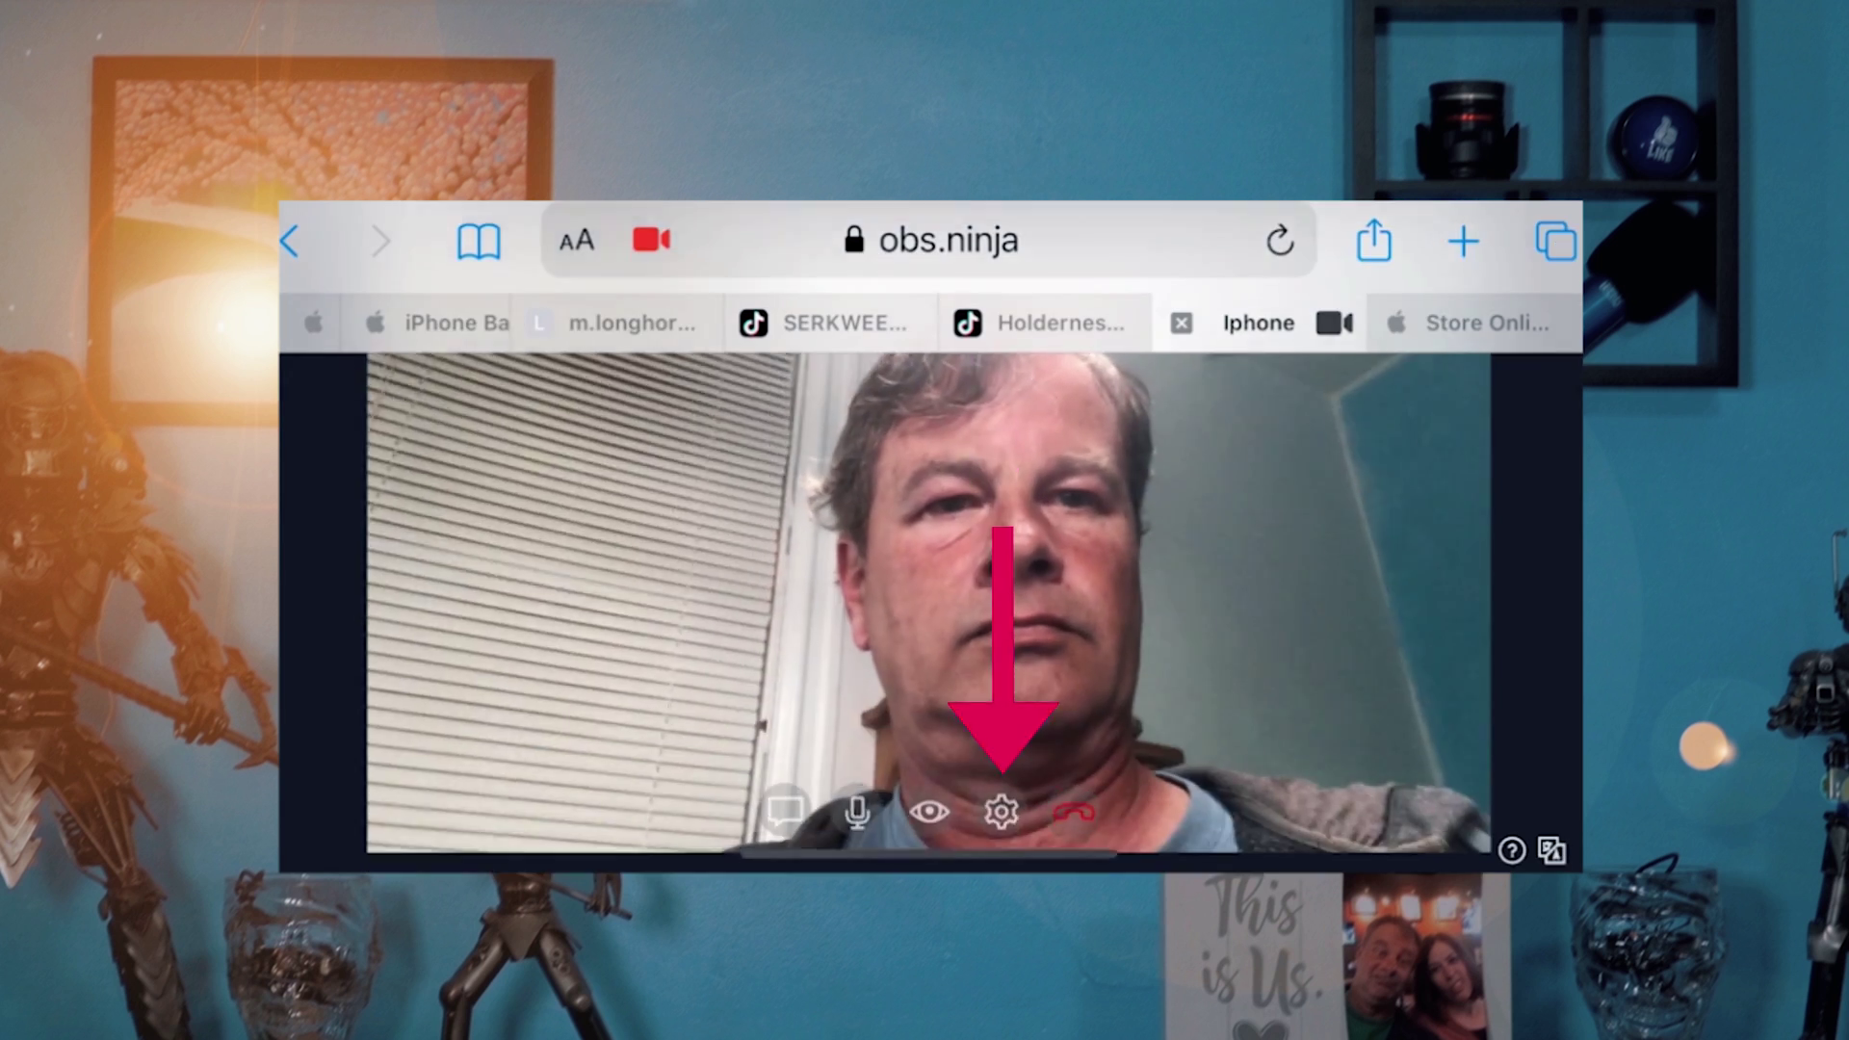
Step: Switch the iPhone's live video source from the front camera to the Back Camera
{"action": "left_click", "coordinate": [1002, 812]}
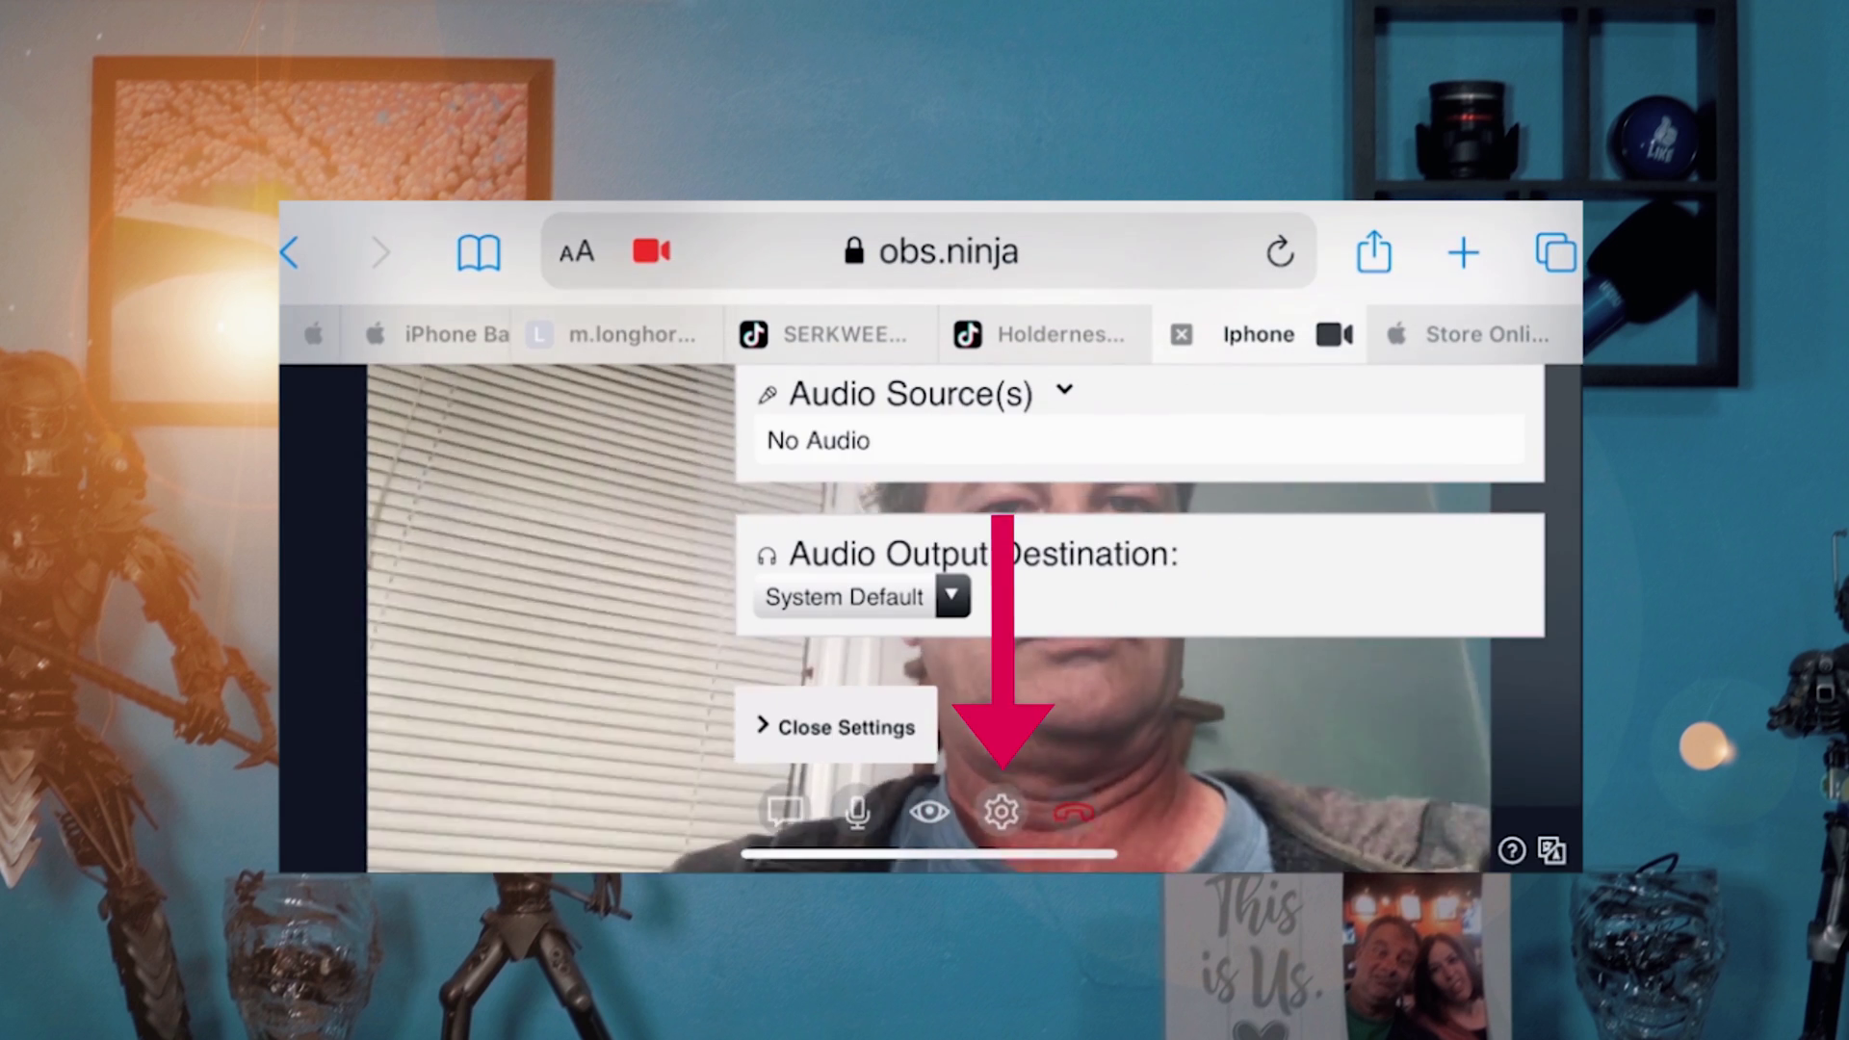
{"action": "scroll", "coordinate": [1137, 578], "scroll_direction": "up", "scroll_amount": 3}
{"action": "left_click", "coordinate": [910, 534]}
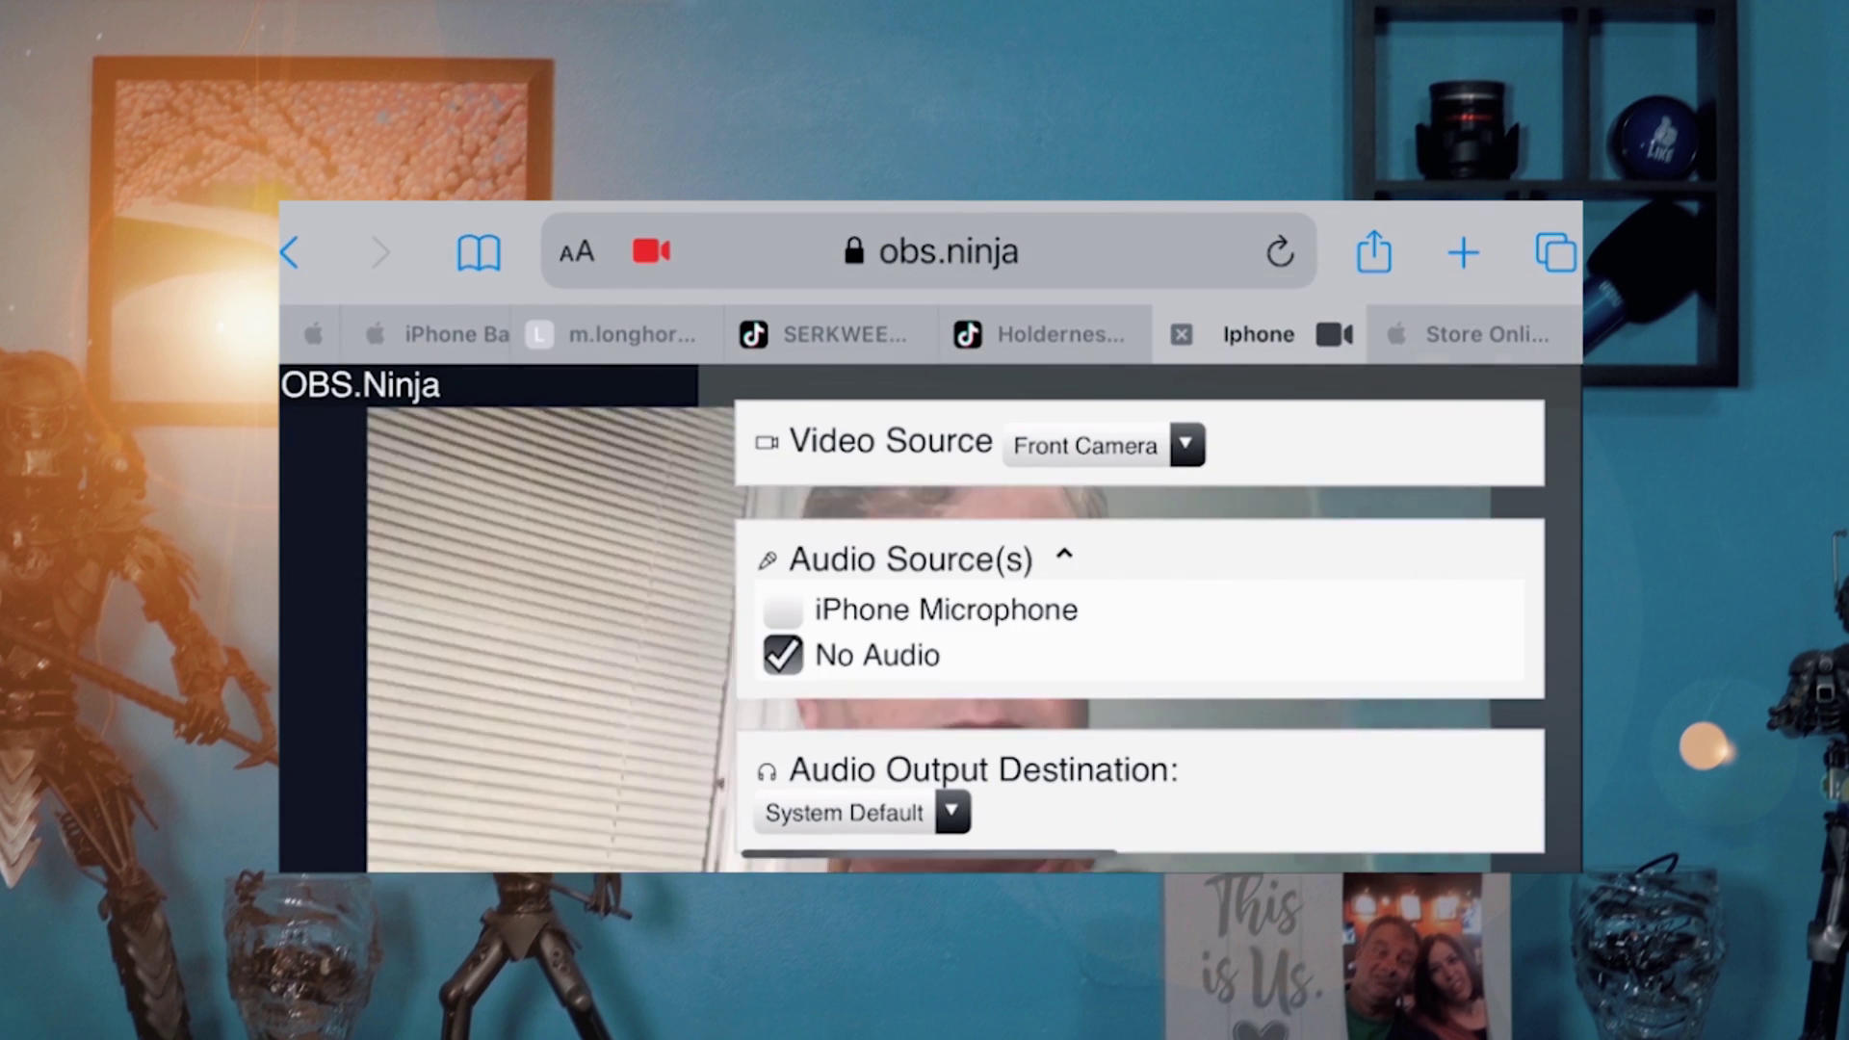
{"action": "left_click", "coordinate": [1103, 445]}
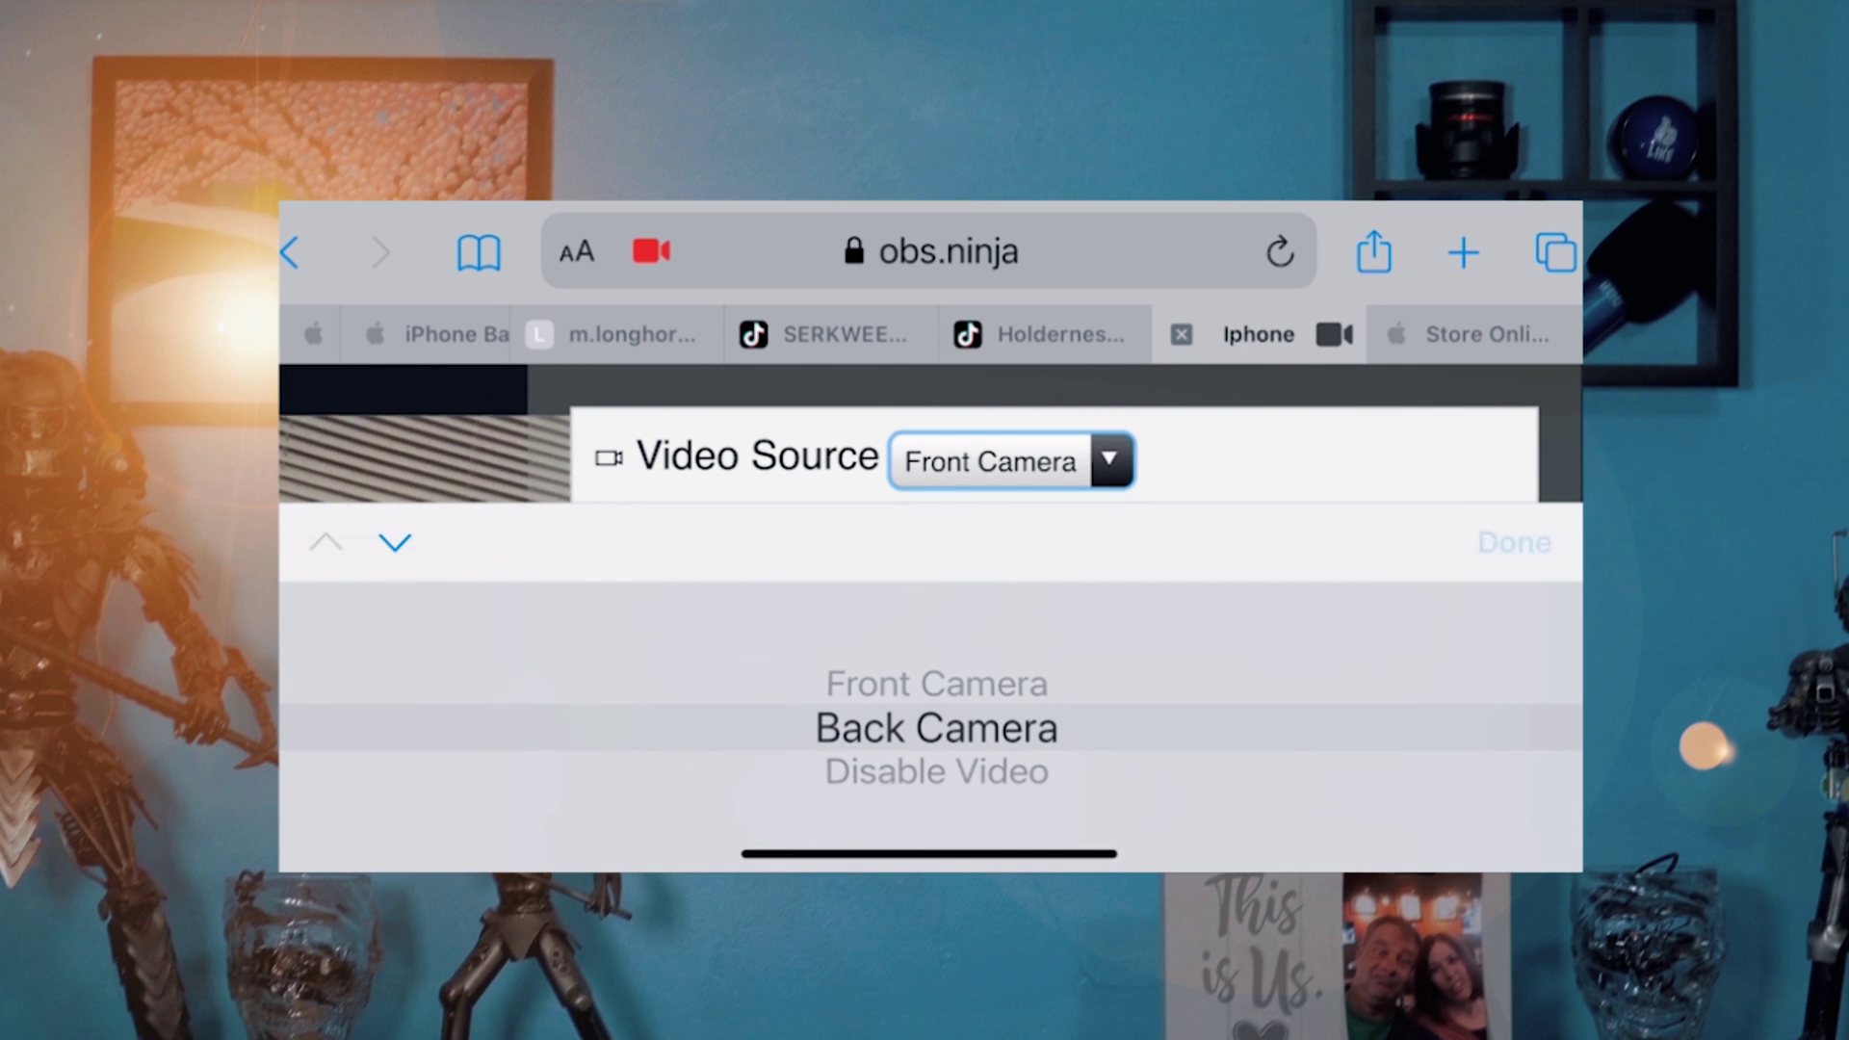
{"action": "left_click", "coordinate": [1515, 542]}
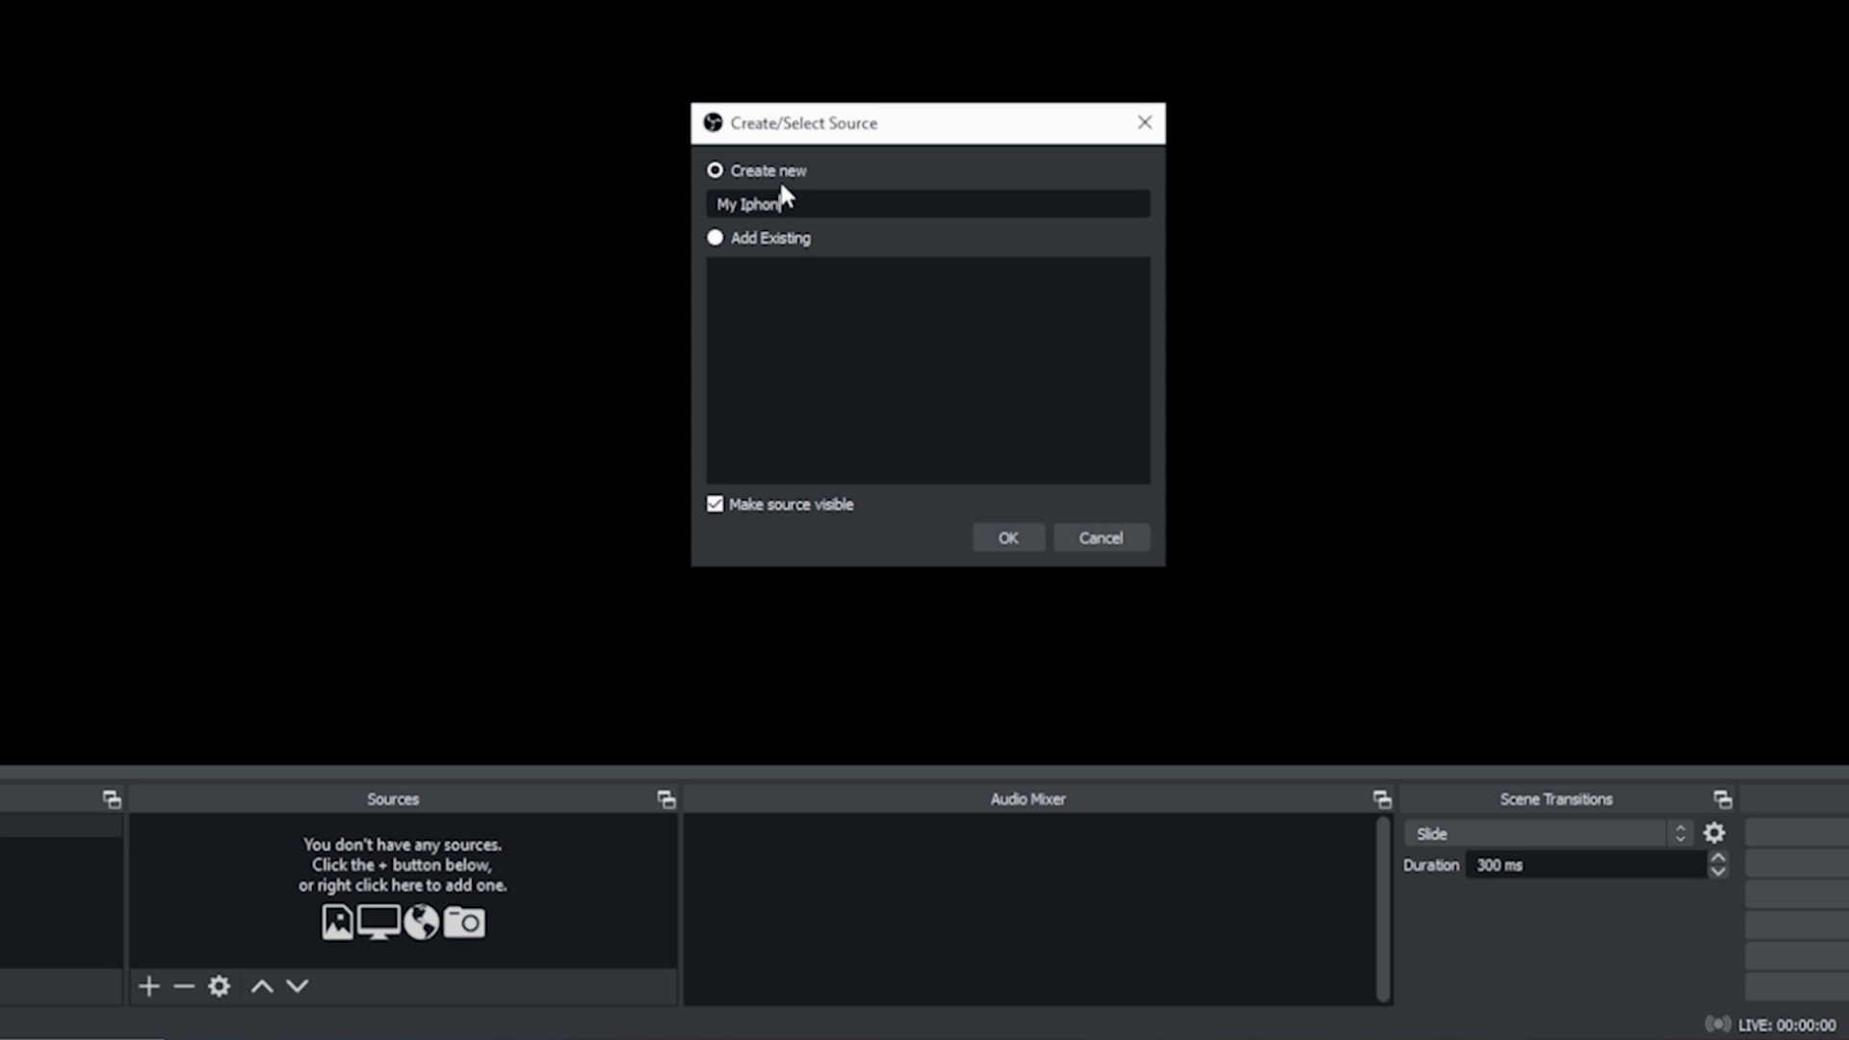
Step: Set the My Iphone browser source to the OBS.Ninja link at 1920x1080 with OBS-controlled audio
{"action": "left_click", "coordinate": [1007, 536]}
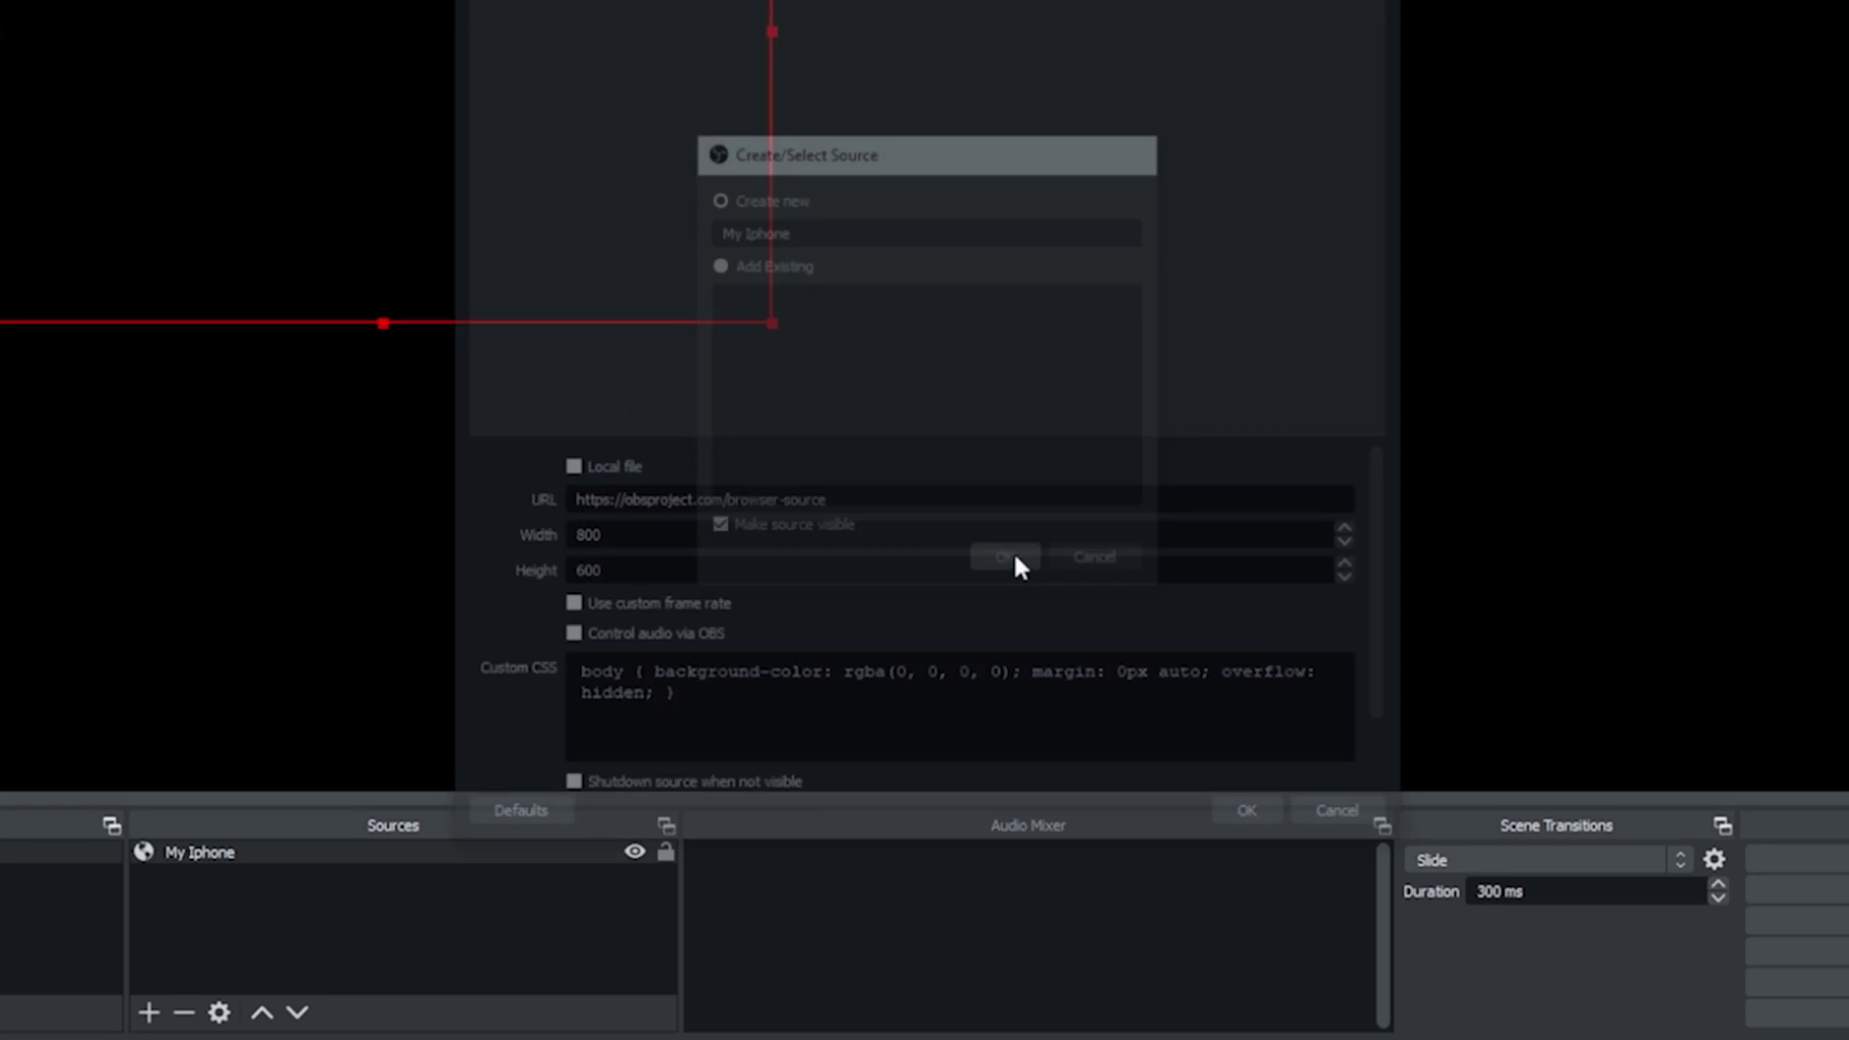
{"action": "left_click_drag", "start_coordinate": [825, 567], "coordinate": [569, 567]}
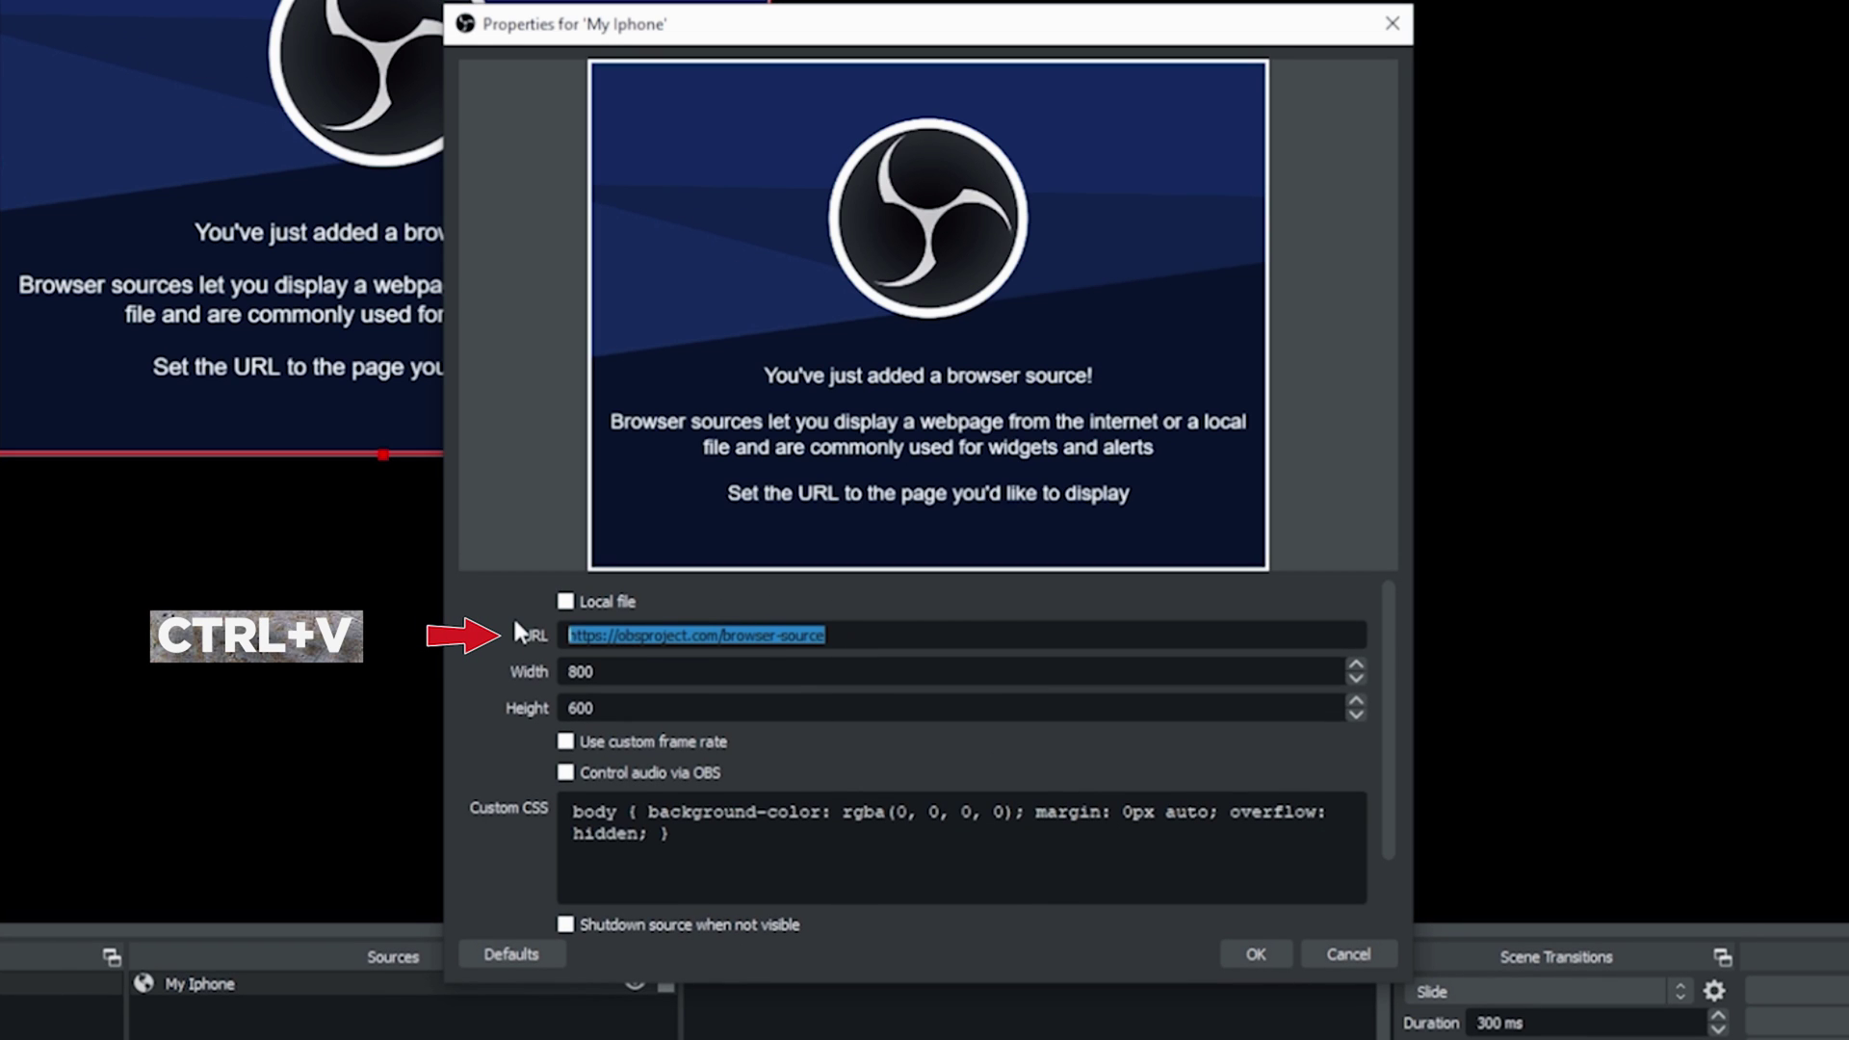
{"action": "left_click", "coordinate": [681, 679]}
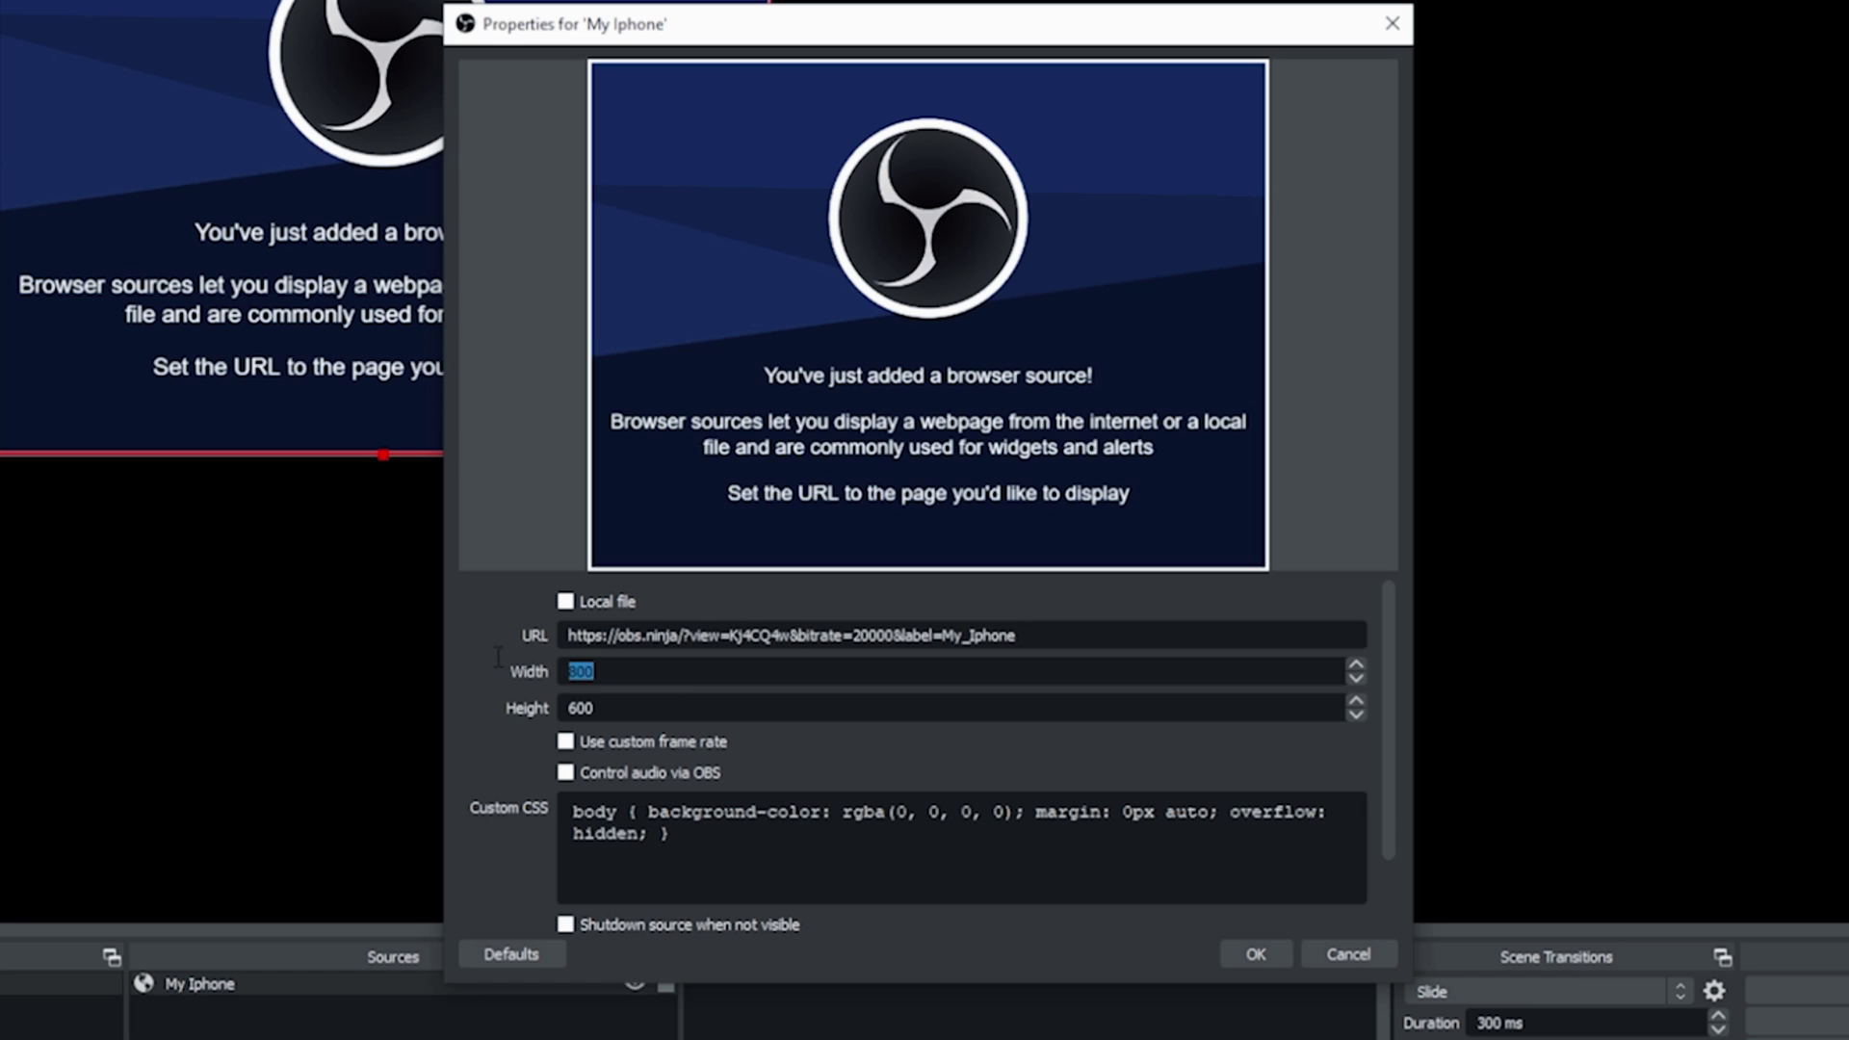
{"action": "type", "text": "1920"}
{"action": "key", "text": "Tab"}
{"action": "type", "text": "1080"}
{"action": "scroll", "coordinate": [531, 740], "scroll_direction": "down", "scroll_amount": 3}
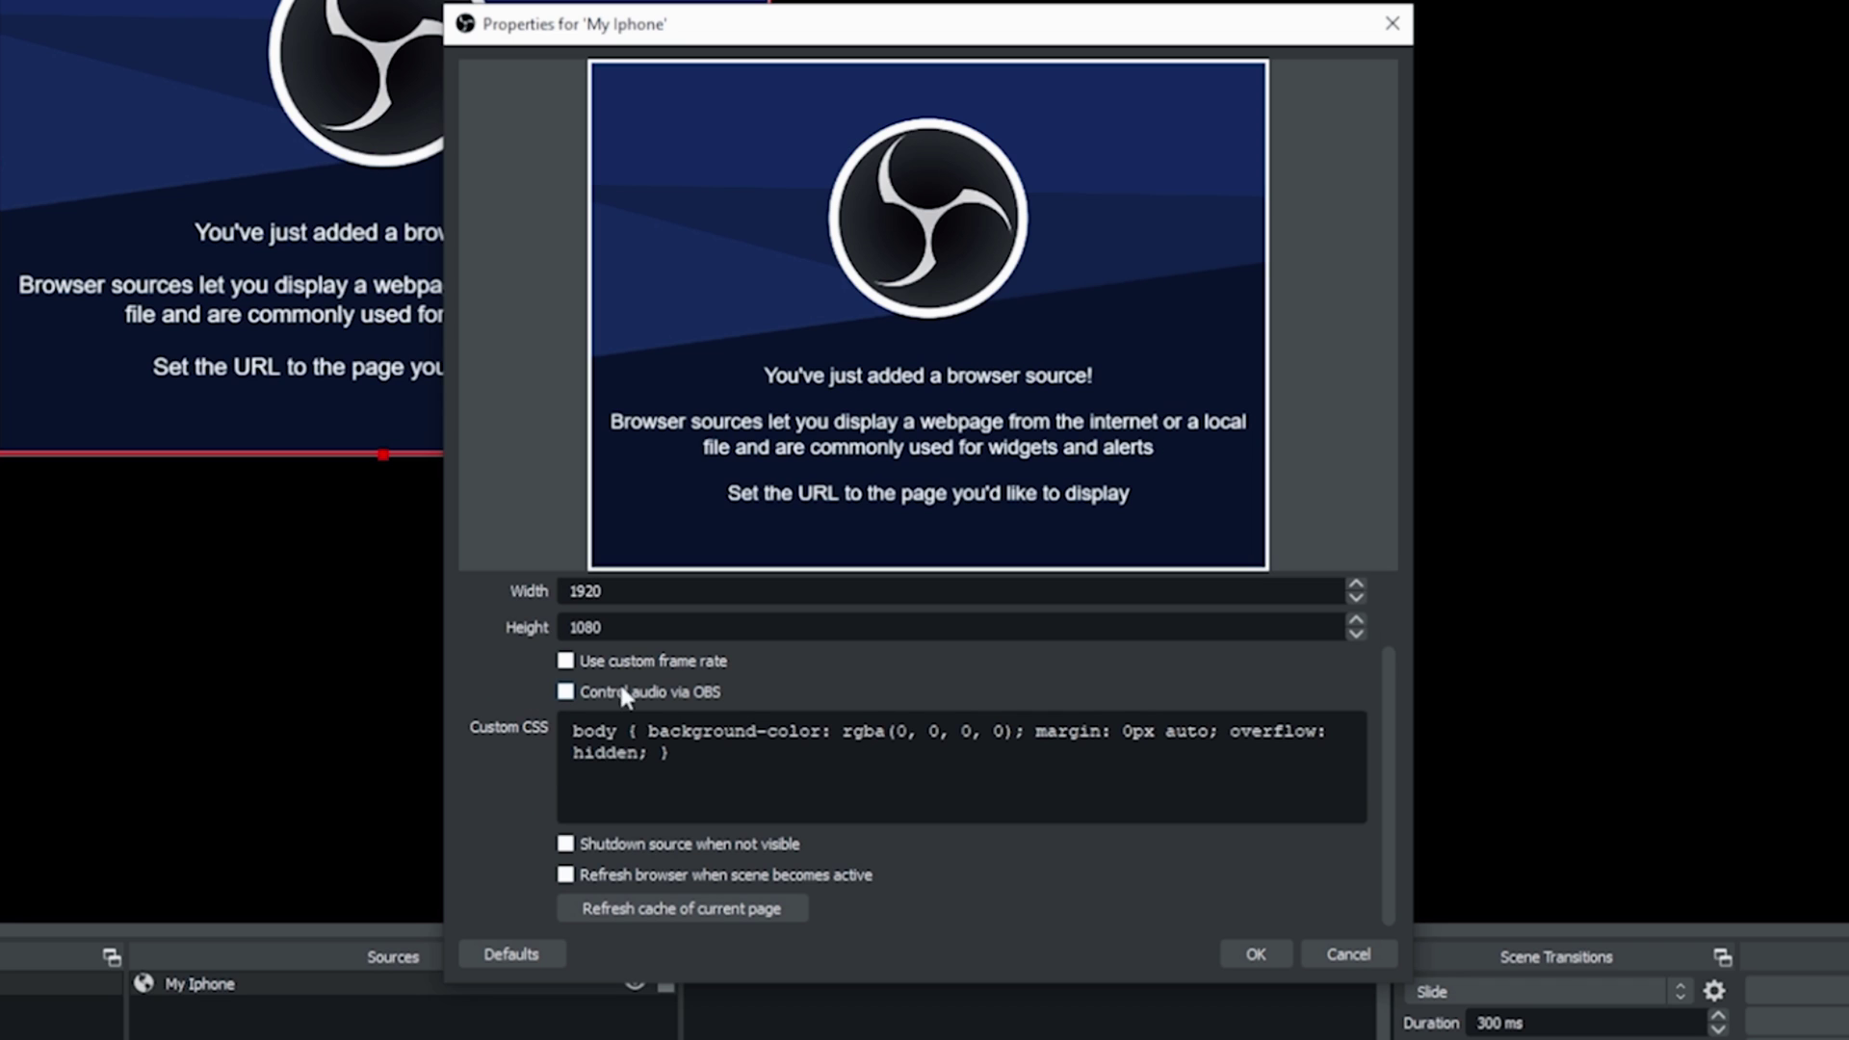
{"action": "left_click", "coordinate": [670, 691]}
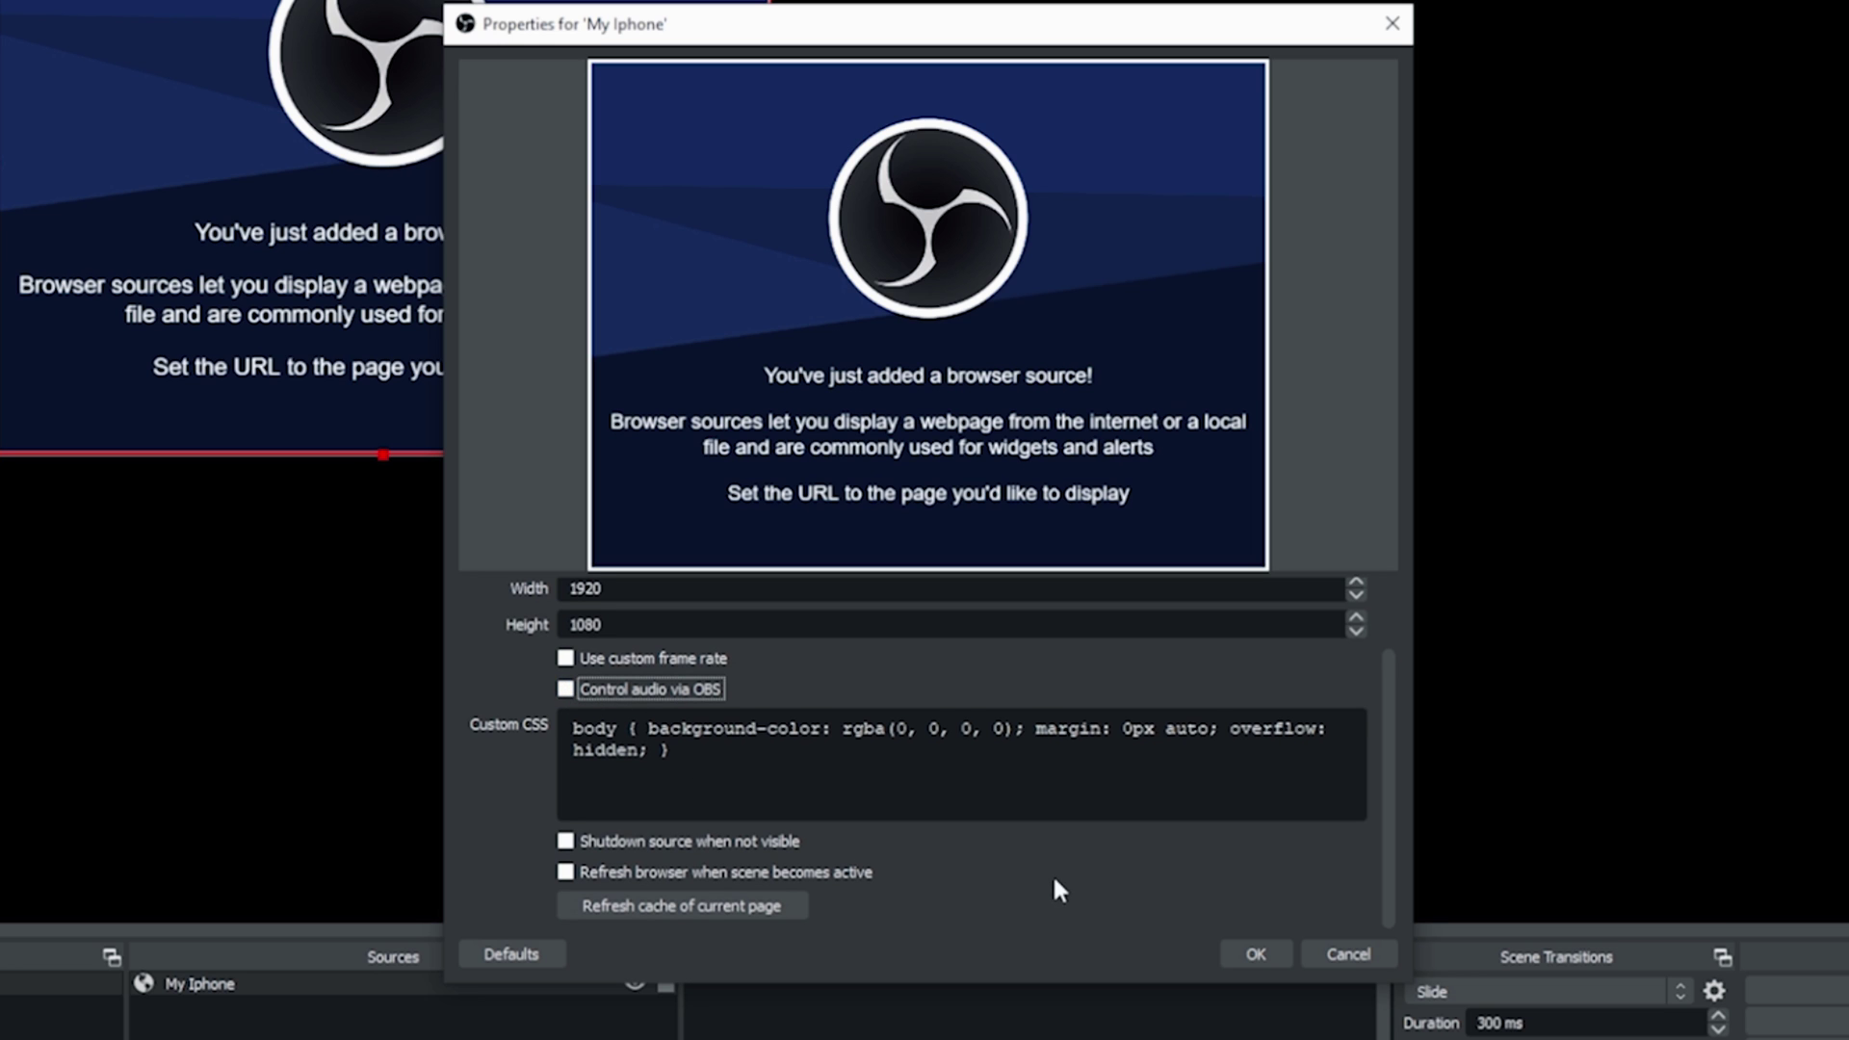
{"action": "left_click", "coordinate": [1252, 954]}
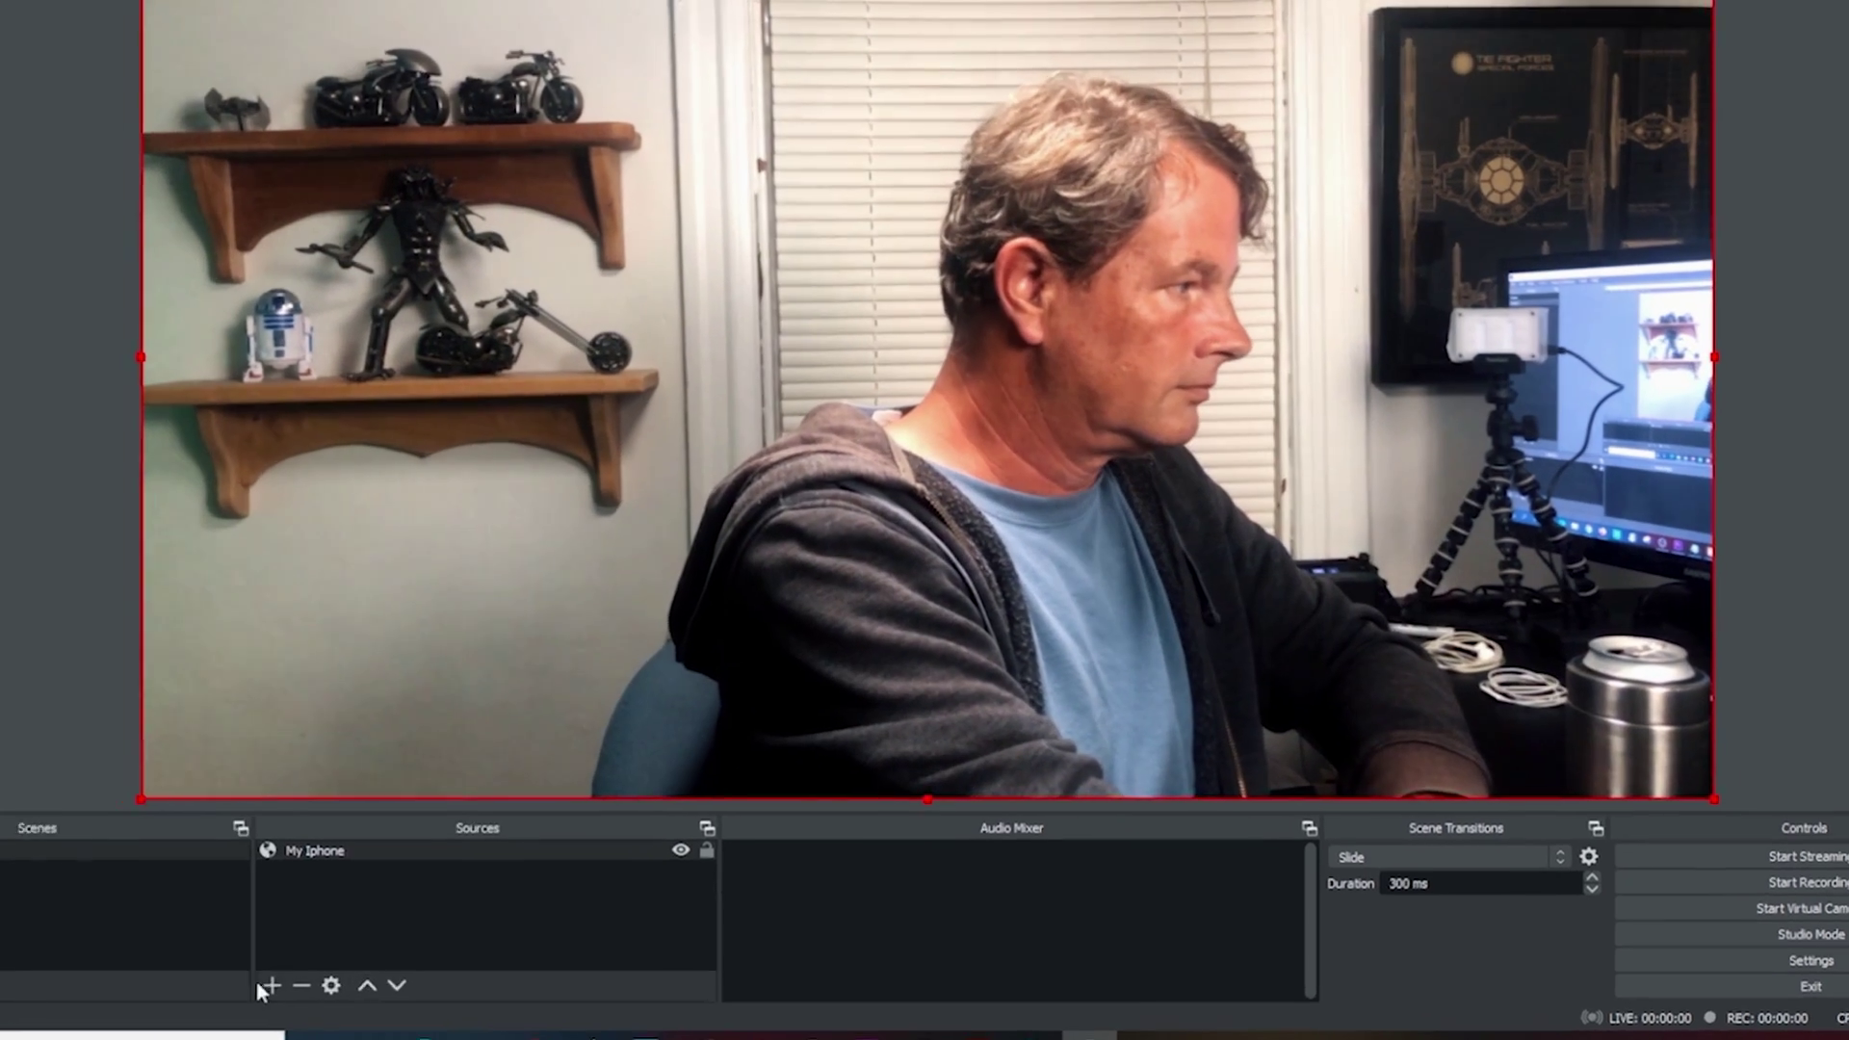
Step: Add an Audio Input Capture source 'My Mic' using the Digital Audio Interface (7- Cam Link) device
{"action": "left_click", "coordinate": [357, 977]}
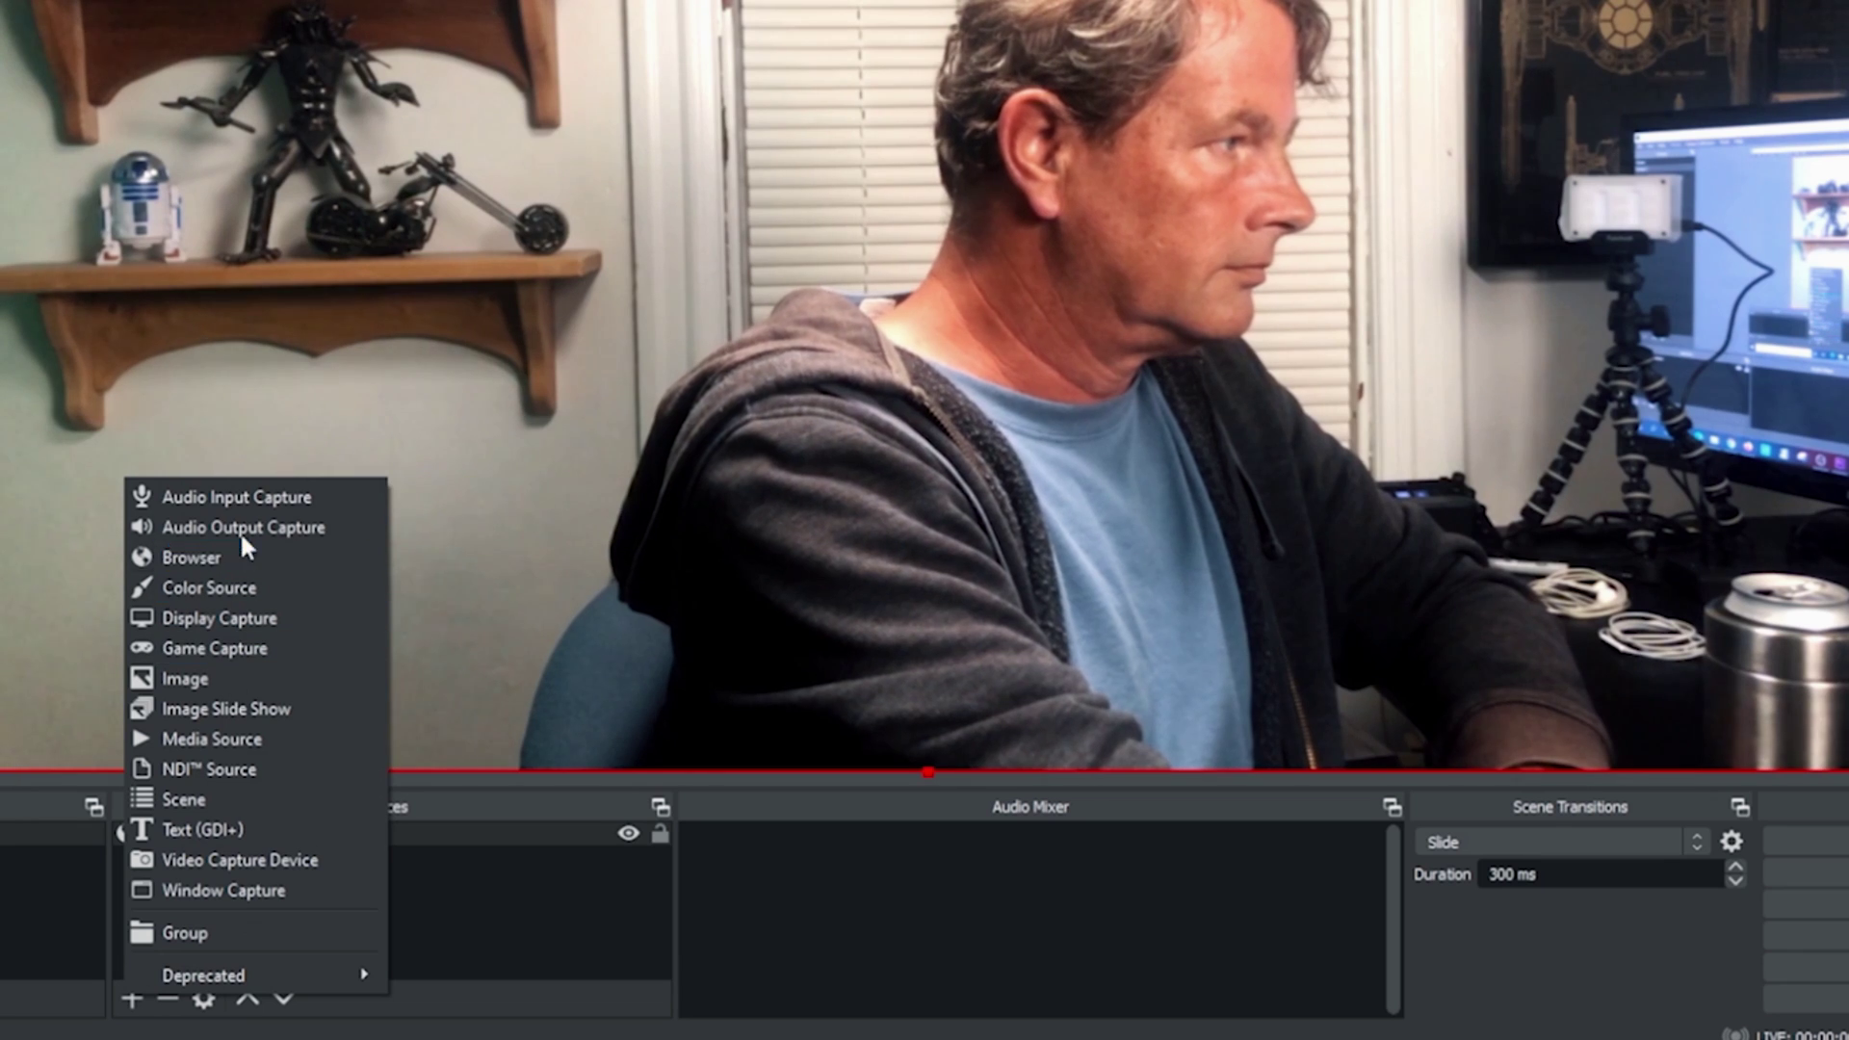
{"action": "left_click", "coordinate": [243, 503]}
{"action": "type", "text": "My Mic"}
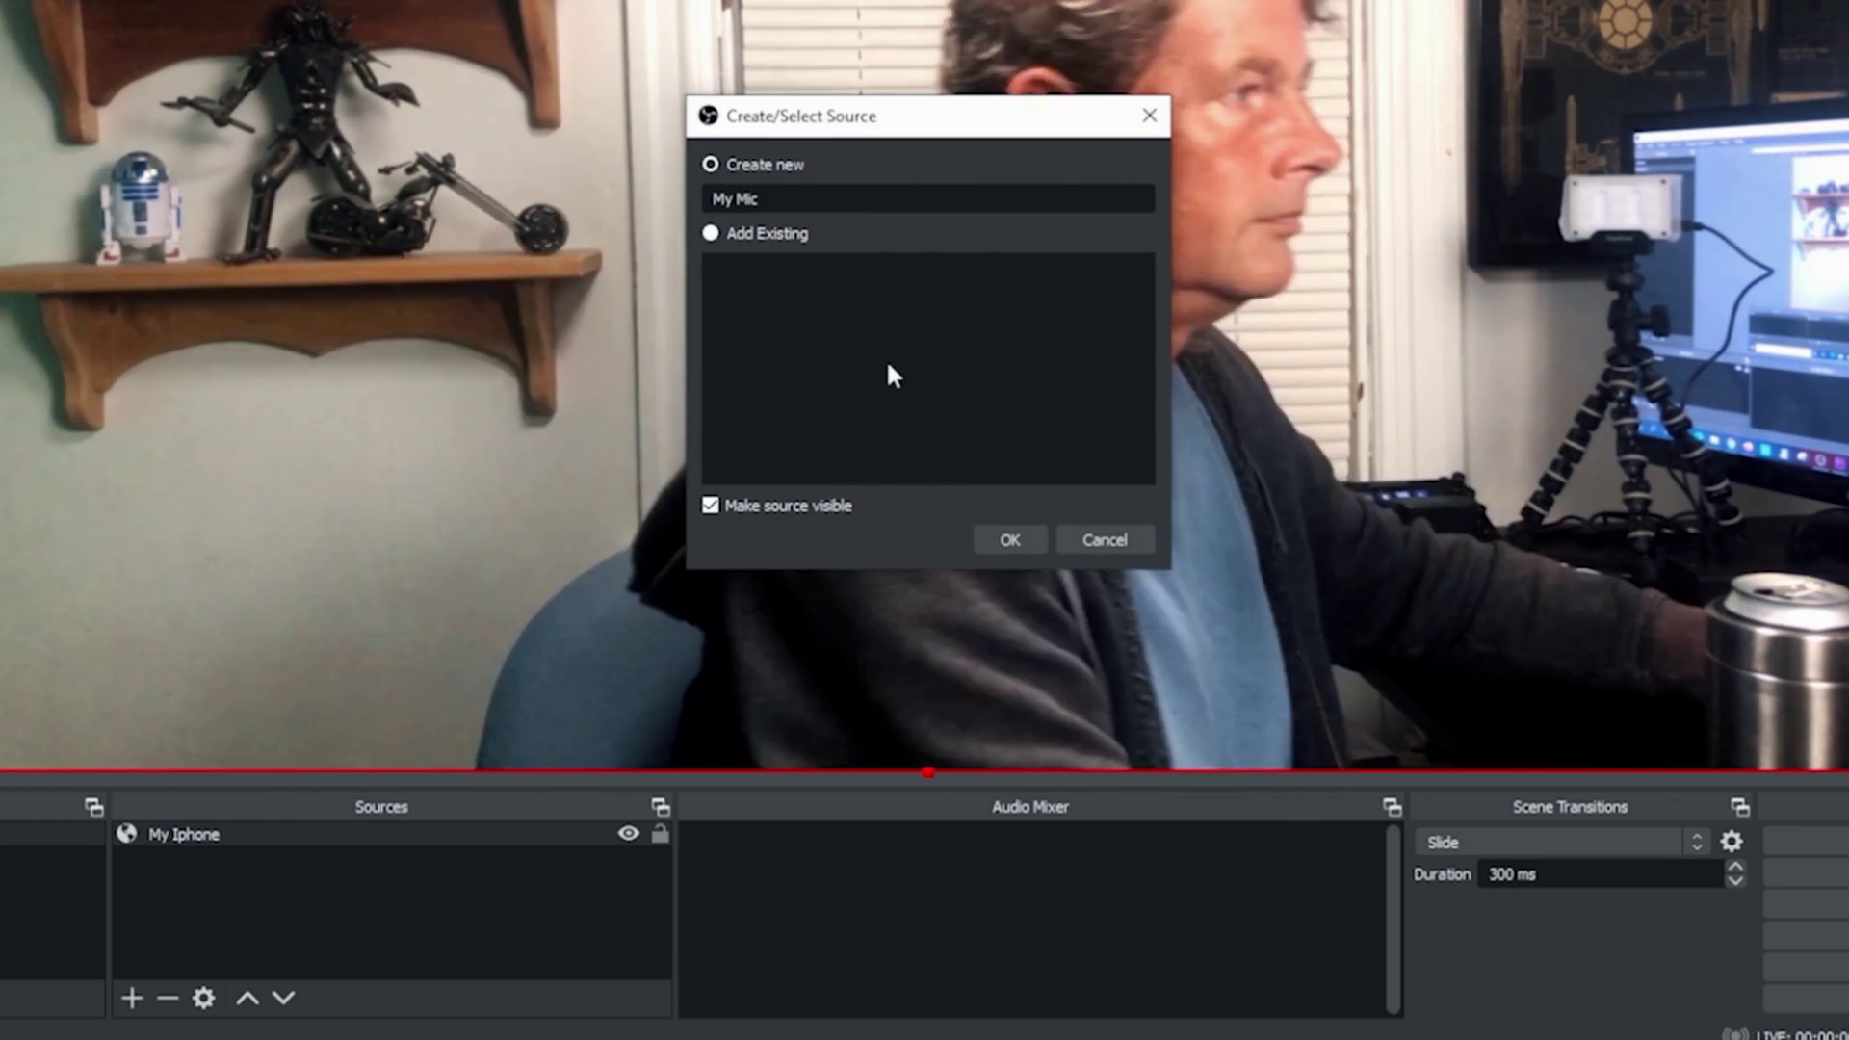
{"action": "left_click", "coordinate": [1010, 539]}
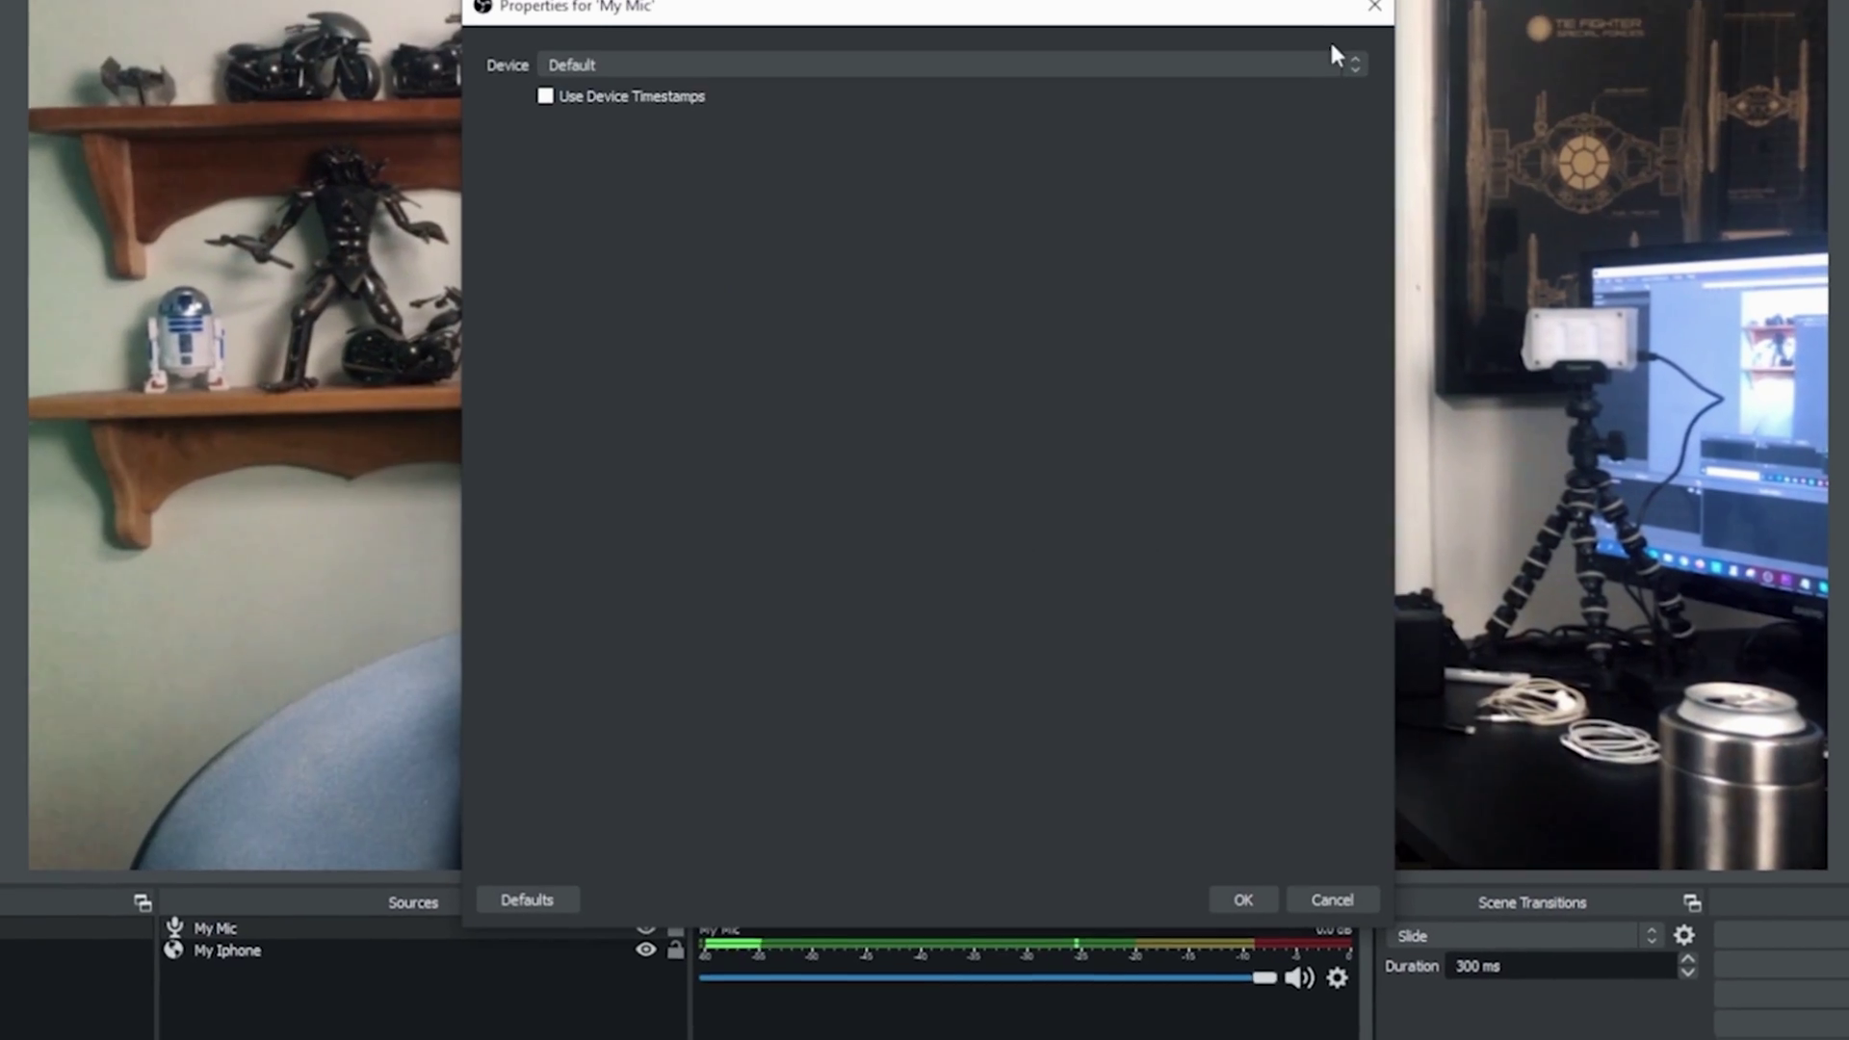
{"action": "left_click", "coordinate": [1351, 78]}
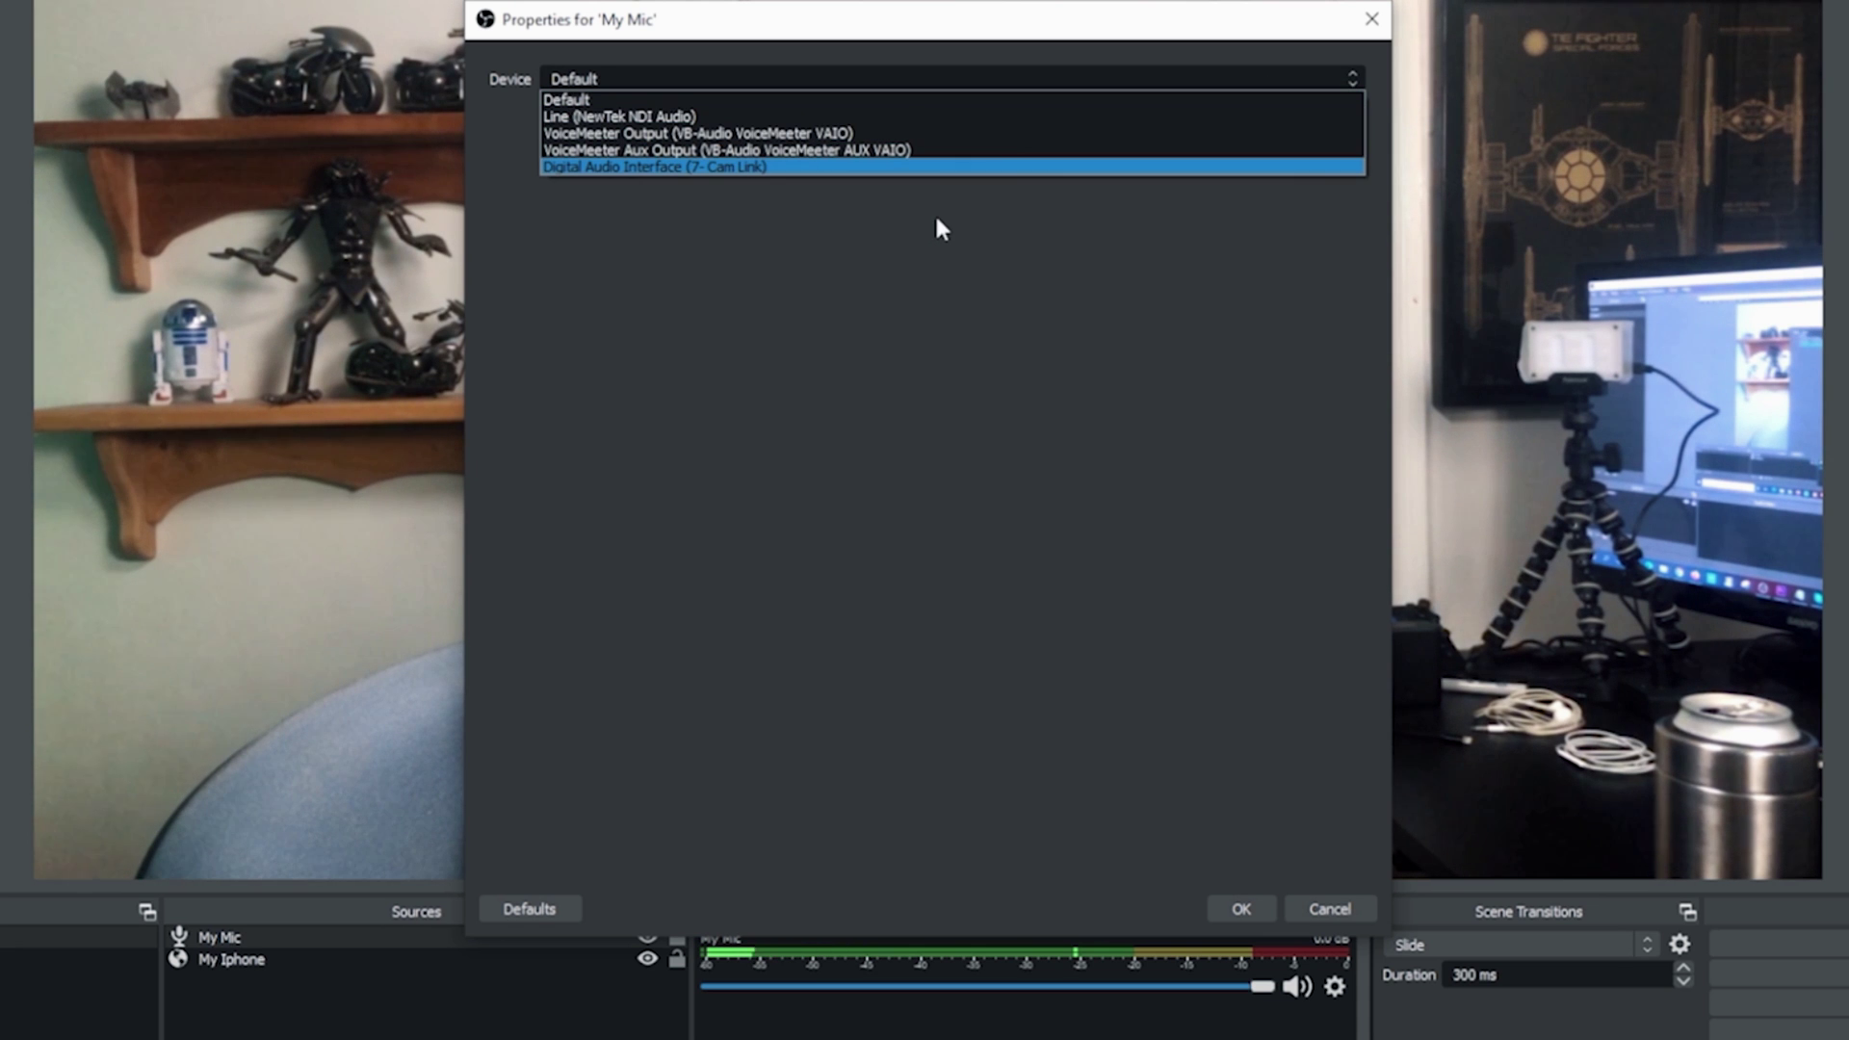
{"action": "left_click", "coordinate": [738, 167]}
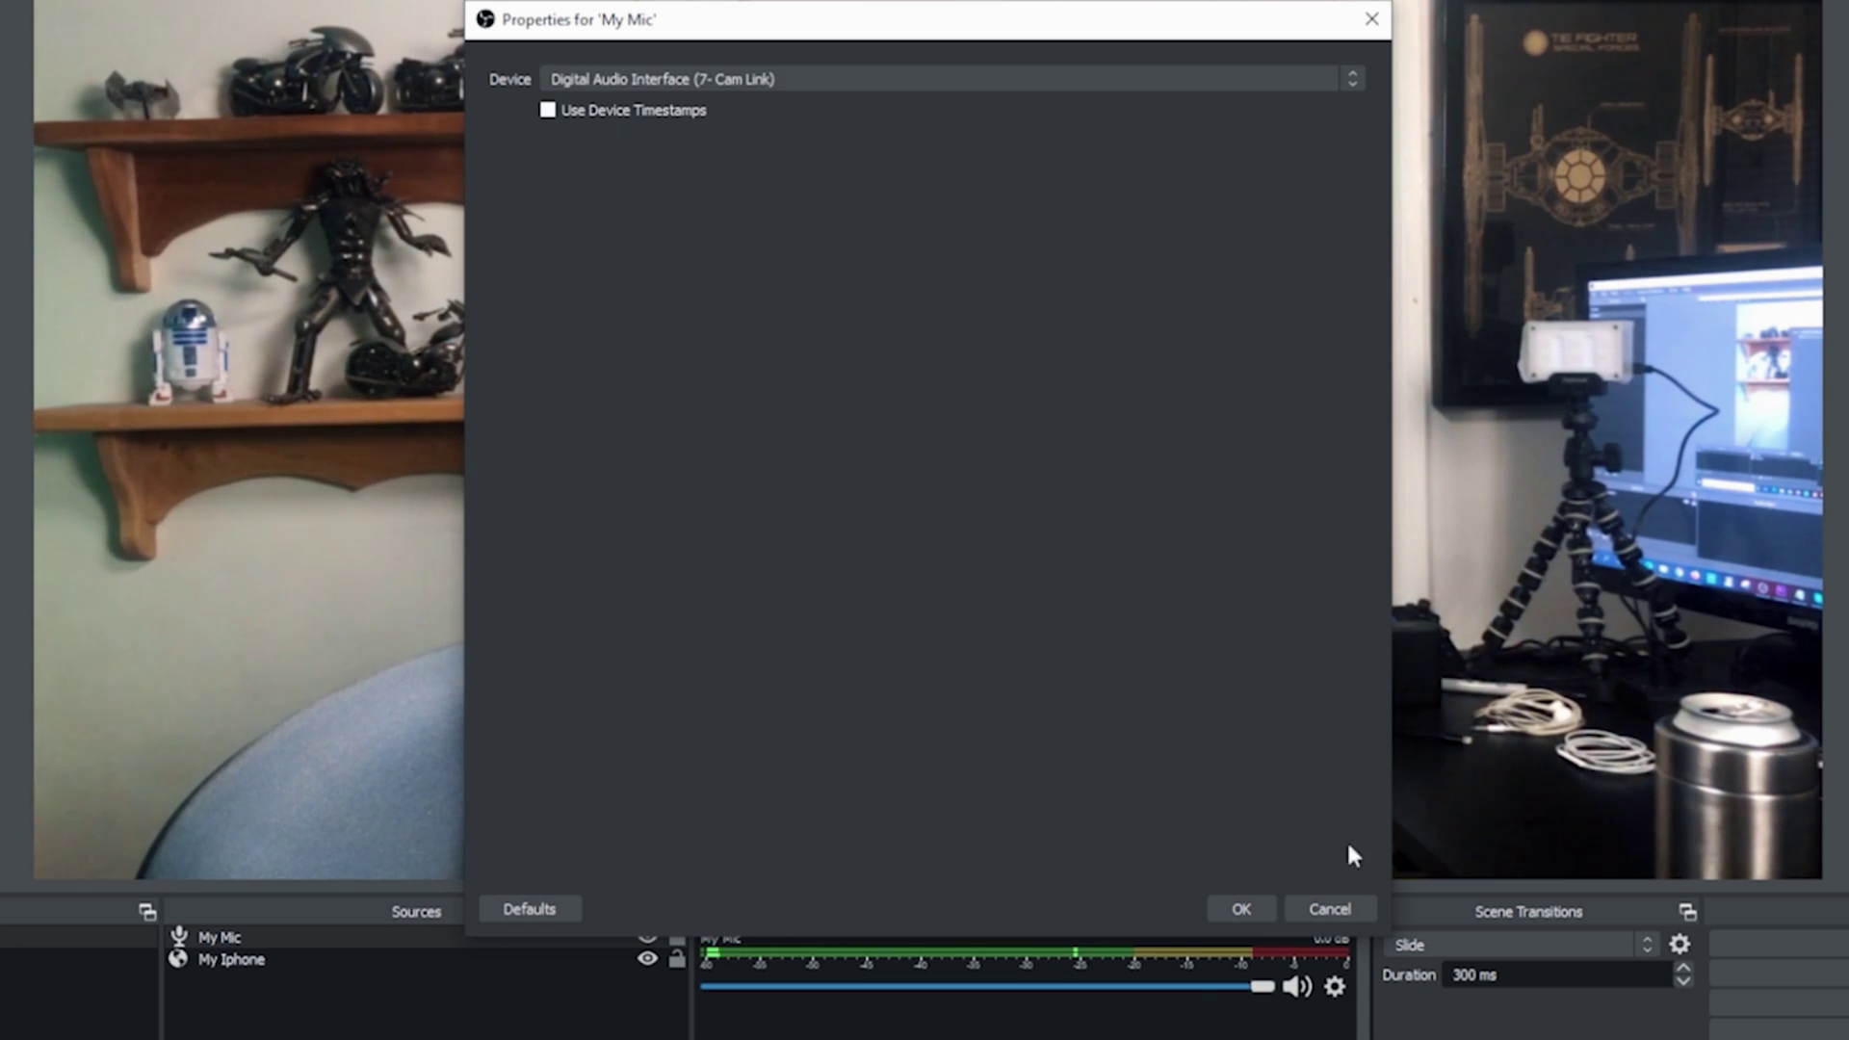
{"action": "left_click", "coordinate": [1232, 910]}
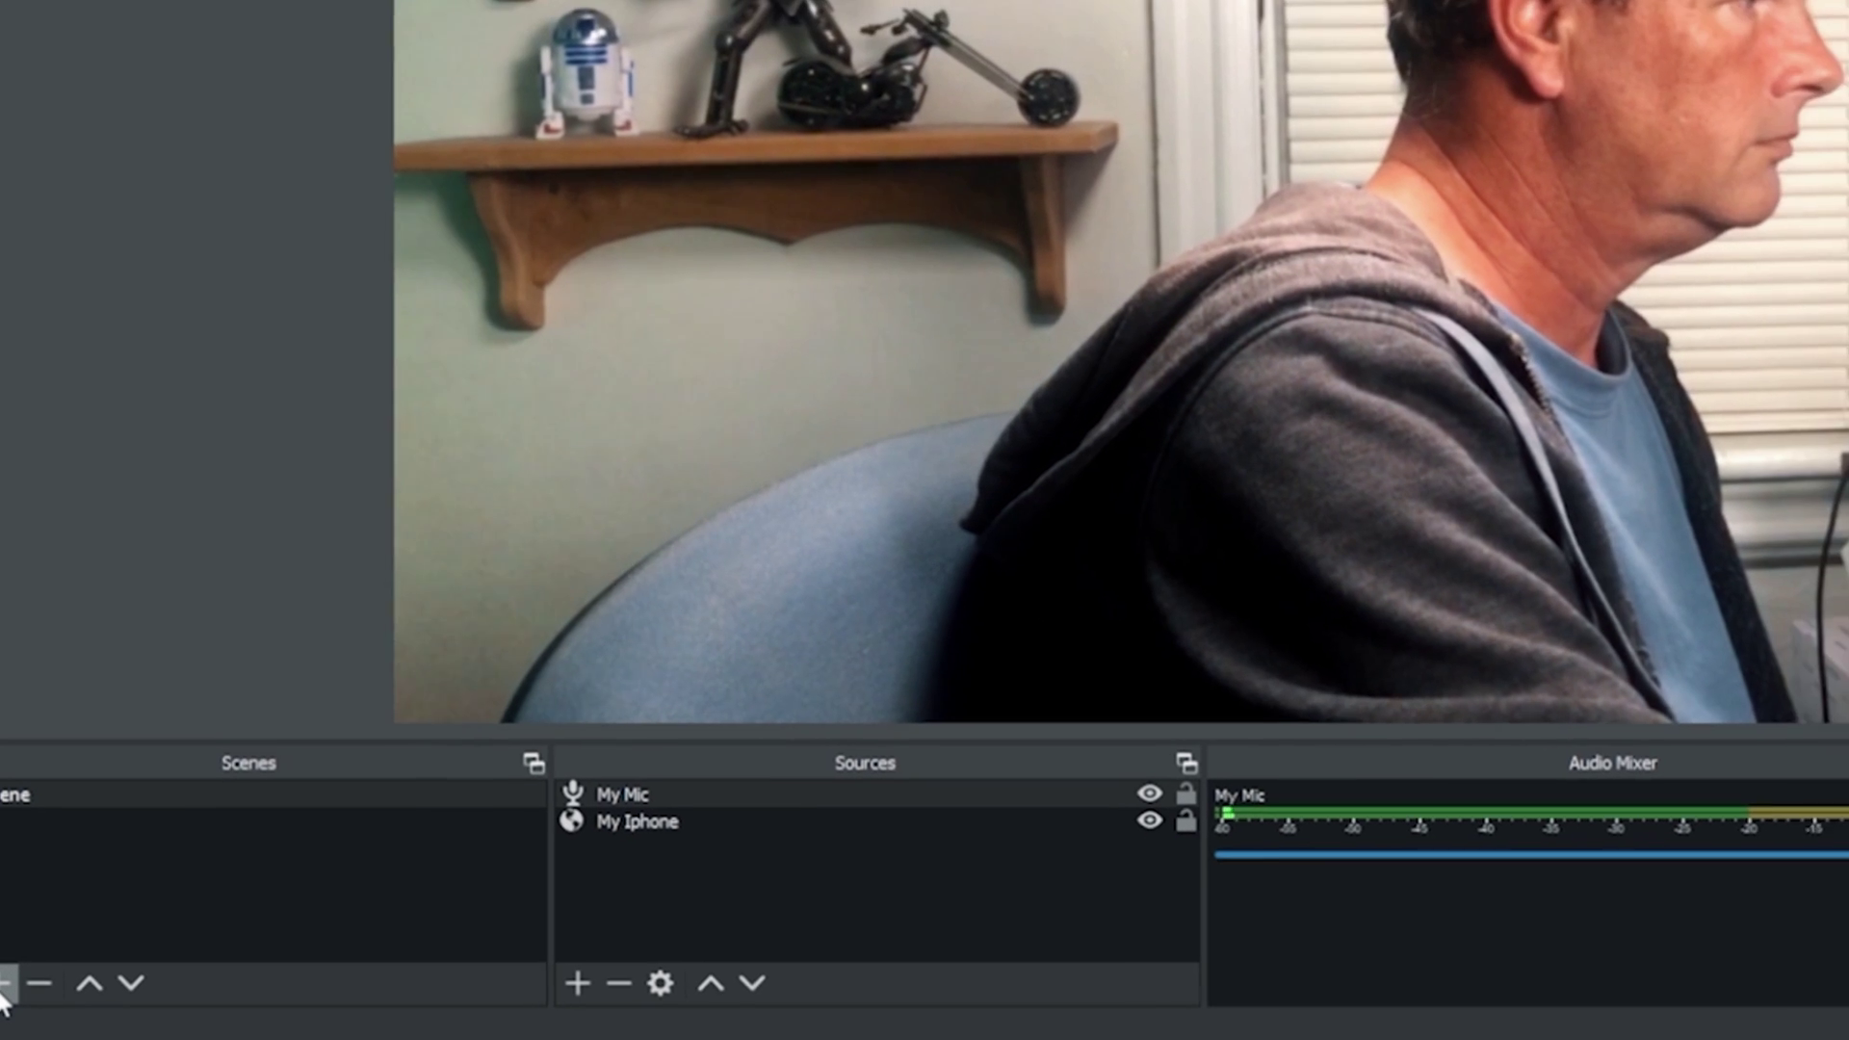
Step: Create Scene 2 and add a Video Capture Device source named 'Main Camera'
{"action": "left_click", "coordinate": [5, 984]}
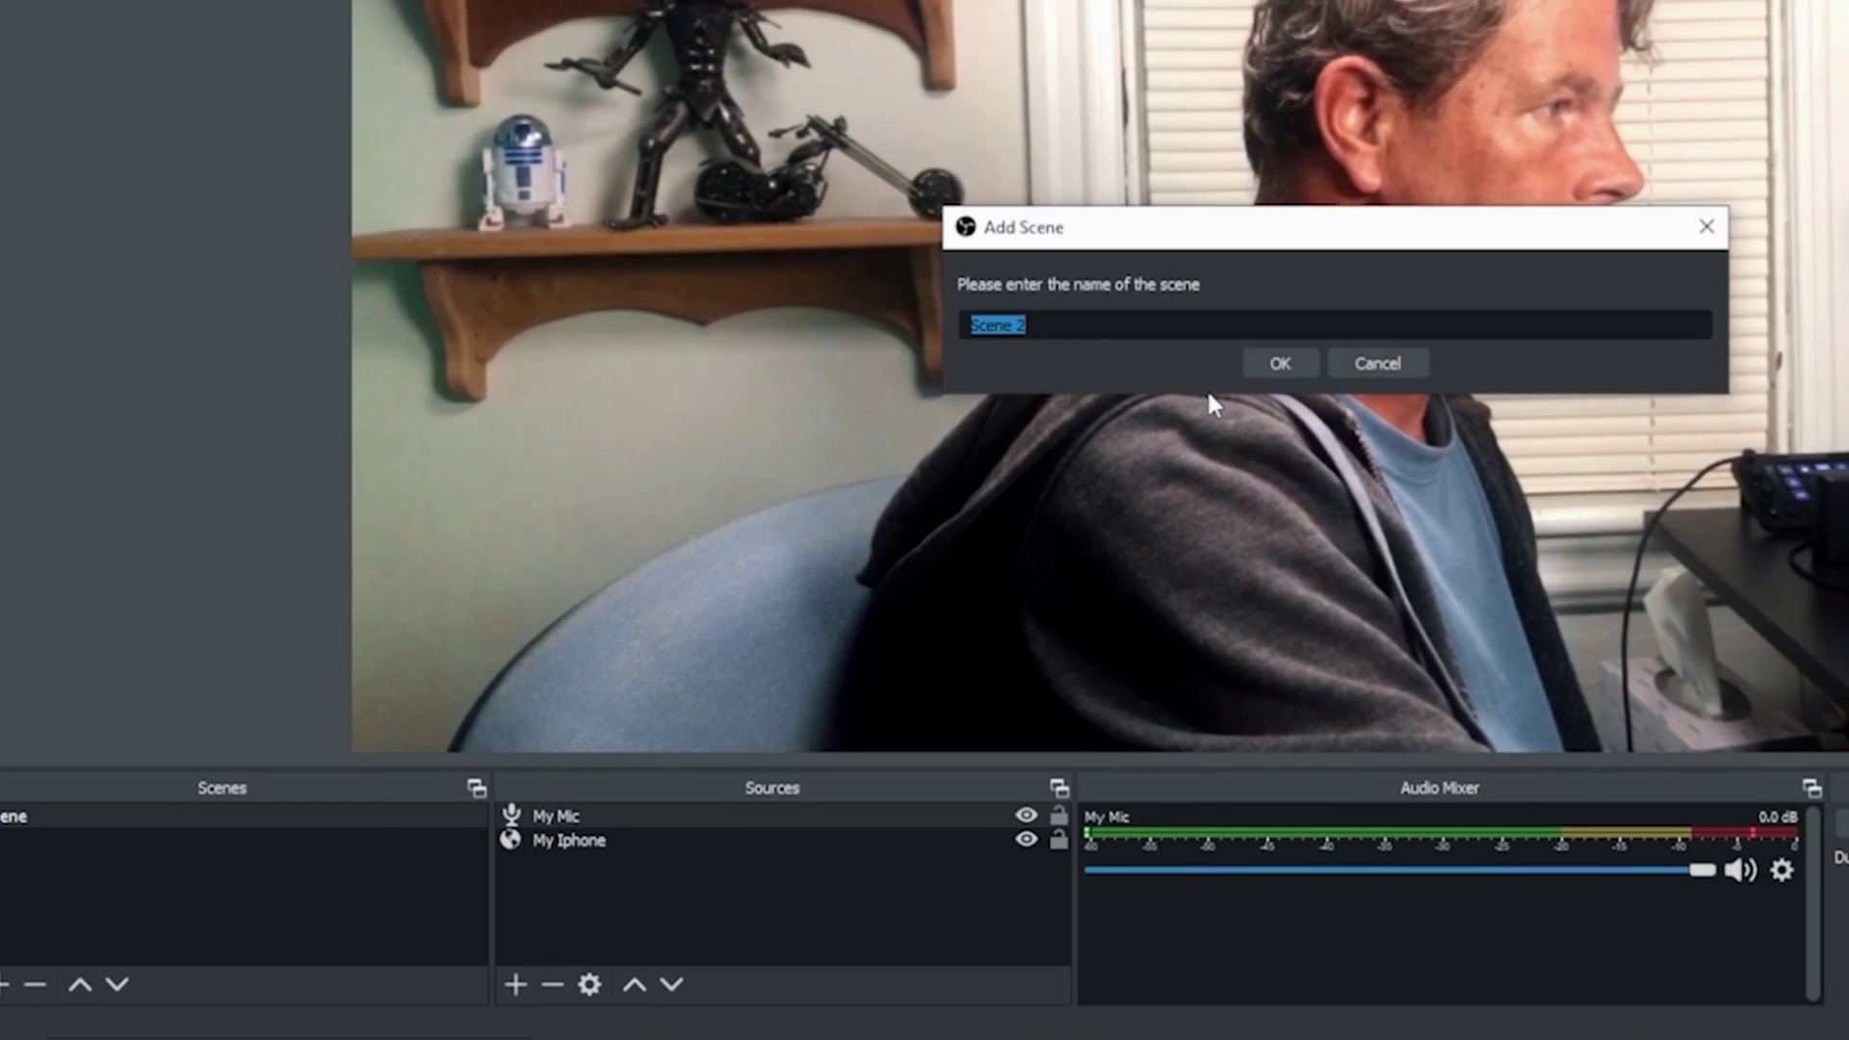
{"action": "left_click", "coordinate": [1279, 364]}
{"action": "left_click", "coordinate": [516, 985]}
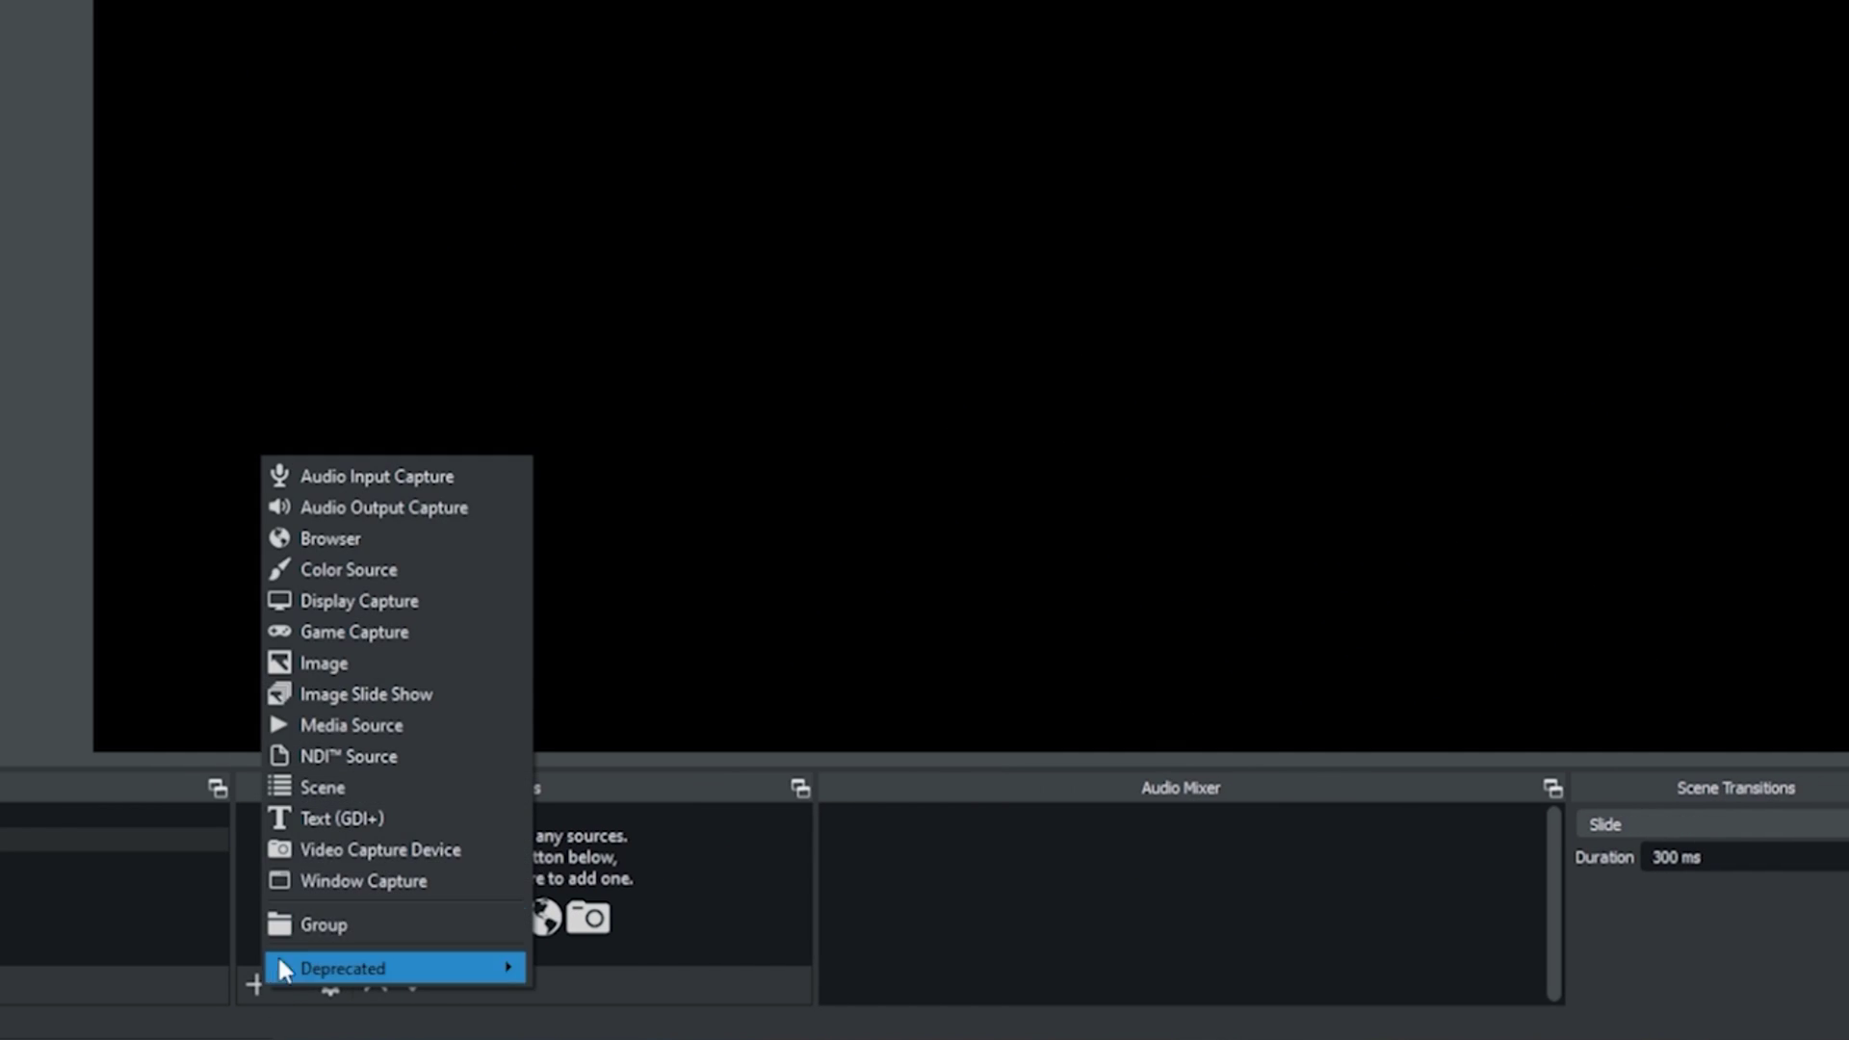
{"action": "left_click", "coordinate": [372, 848]}
{"action": "type", "text": "Main Ca"}
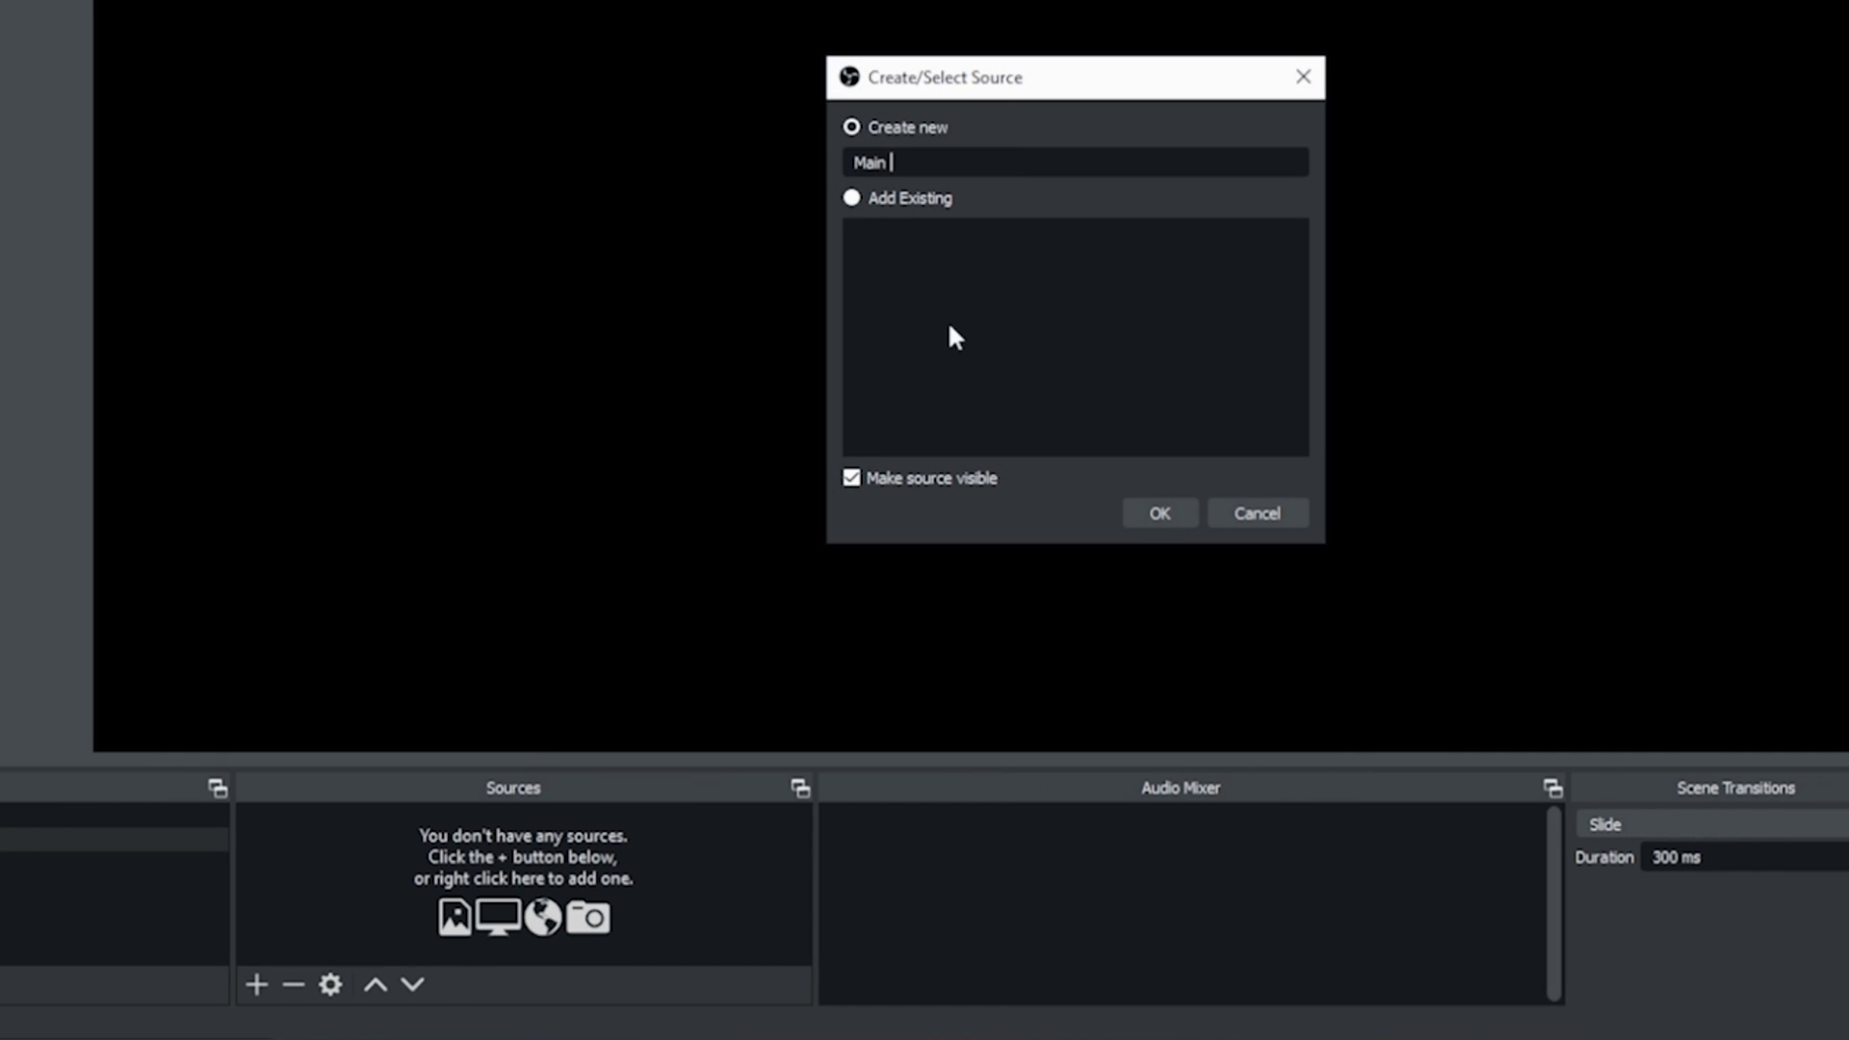
{"action": "type", "text": "mera"}
{"action": "left_click", "coordinate": [1157, 514]}
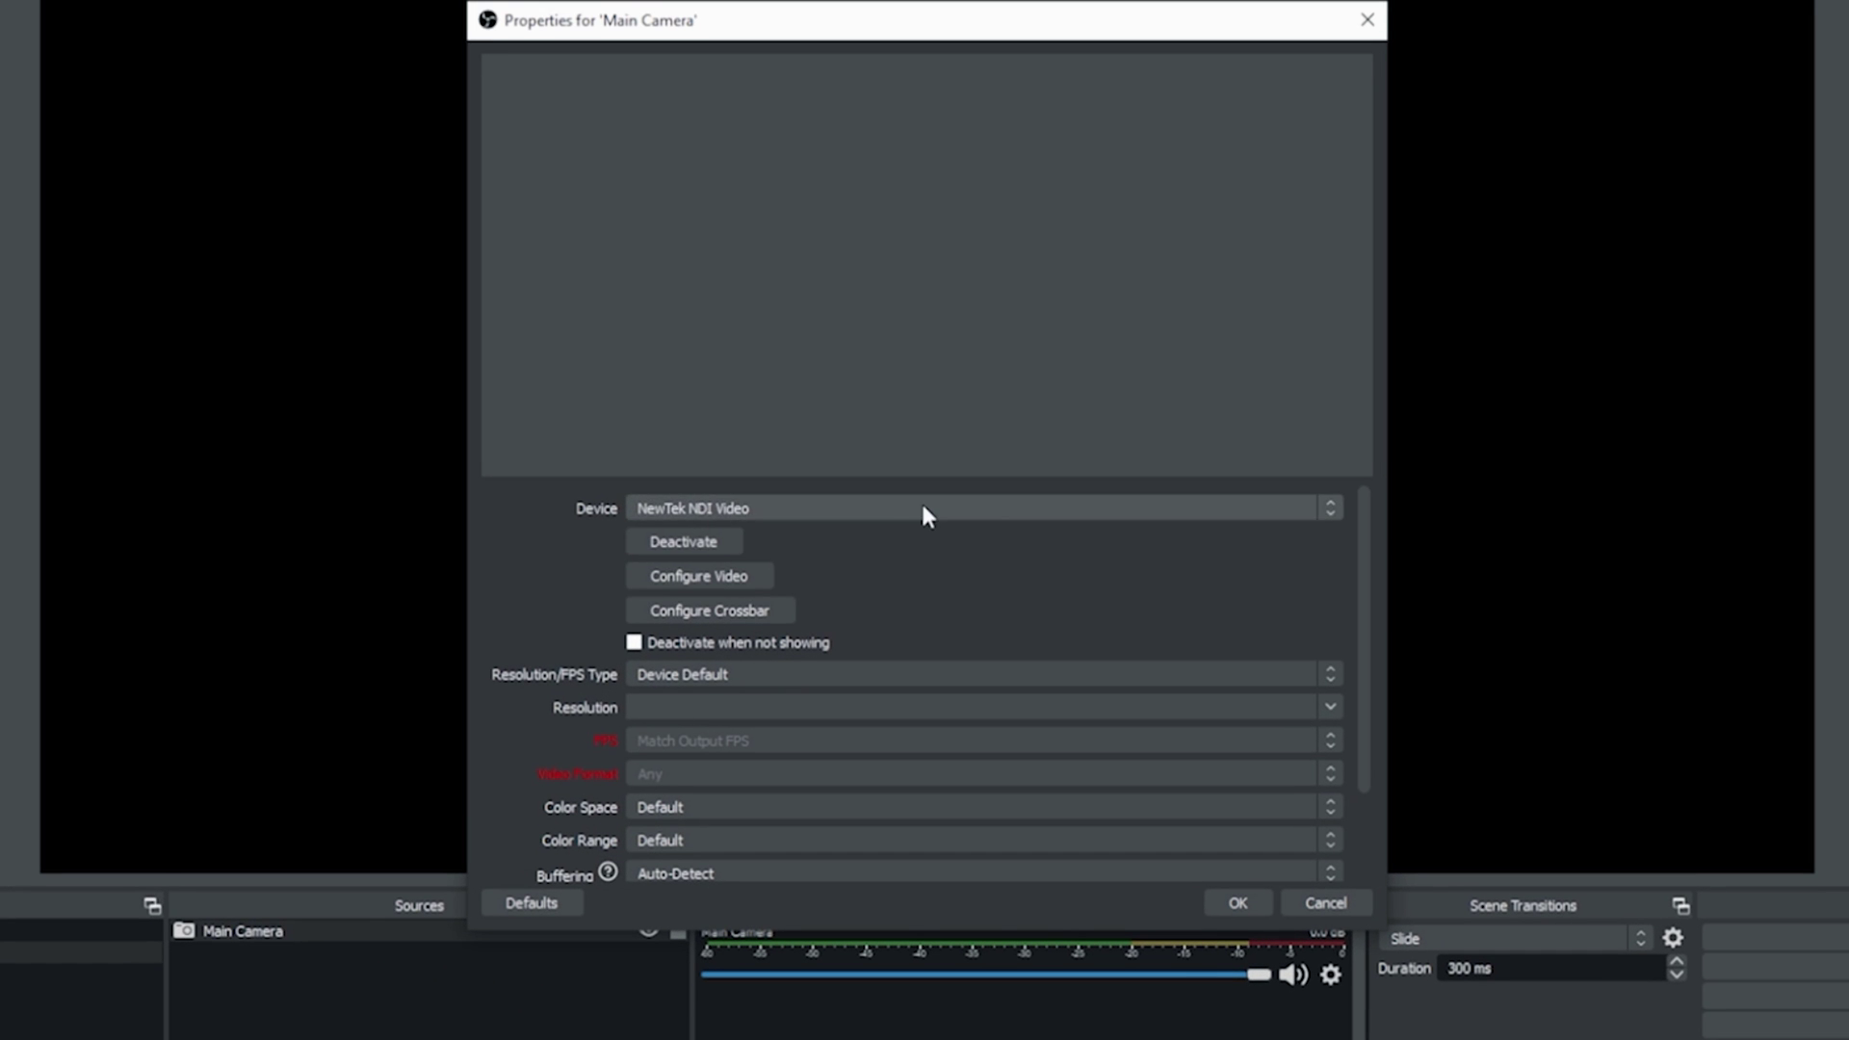
Step: Set Main Camera to the Cam Link device with a Custom 1920x1080 resolution
{"action": "left_click", "coordinate": [1070, 348]}
{"action": "left_click", "coordinate": [851, 545]}
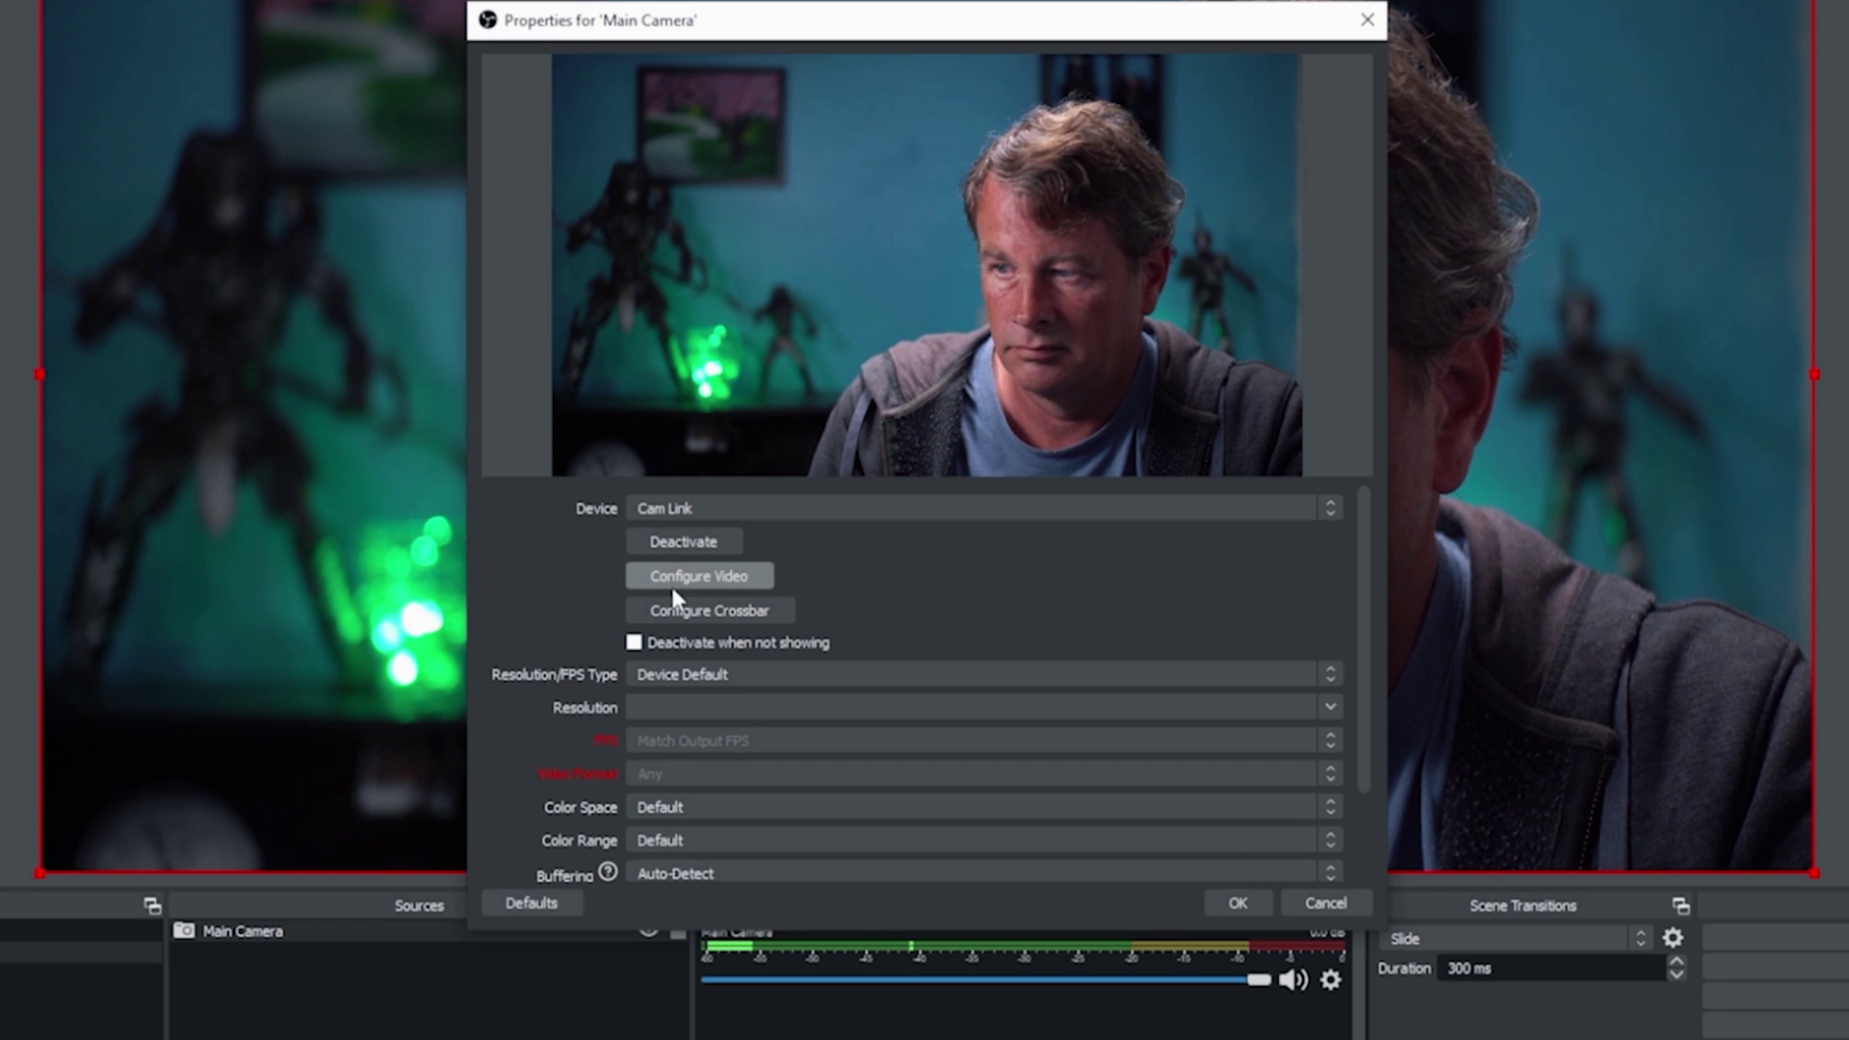
{"action": "left_click", "coordinate": [676, 674]}
{"action": "left_click", "coordinate": [666, 700]}
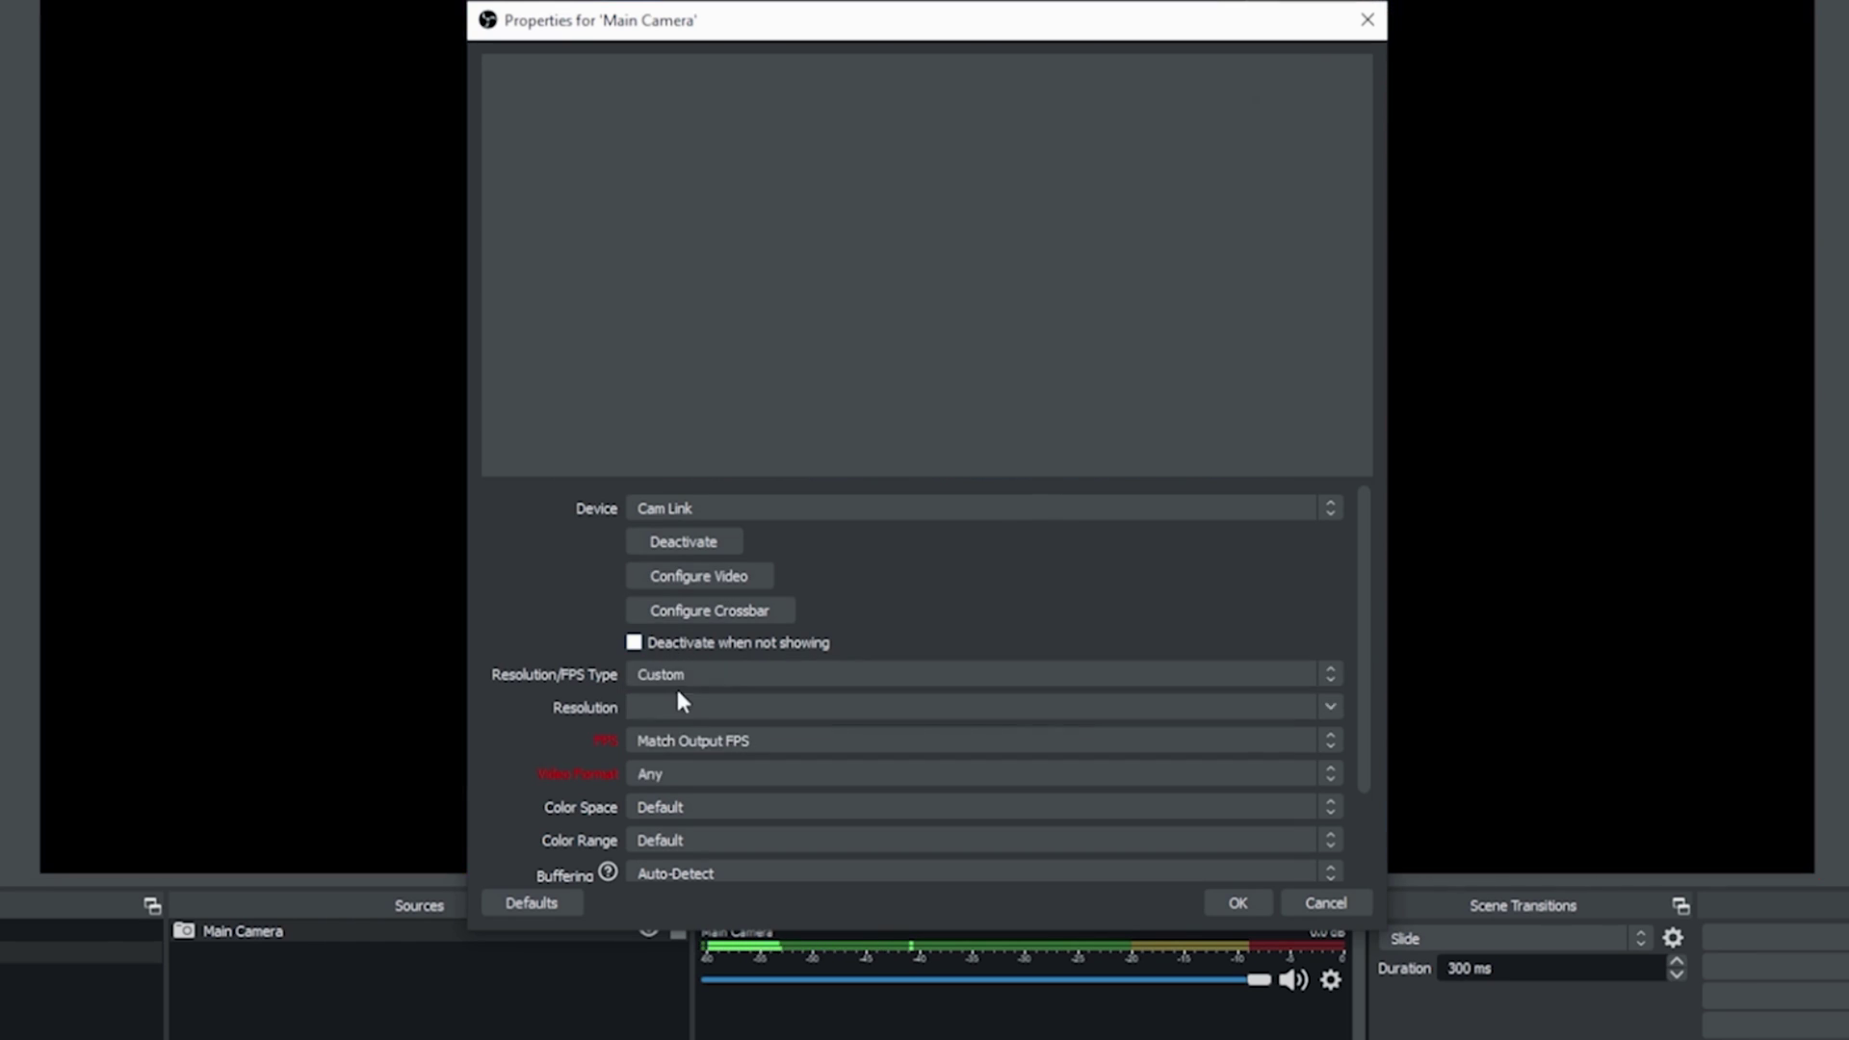
{"action": "left_click", "coordinate": [1169, 727]}
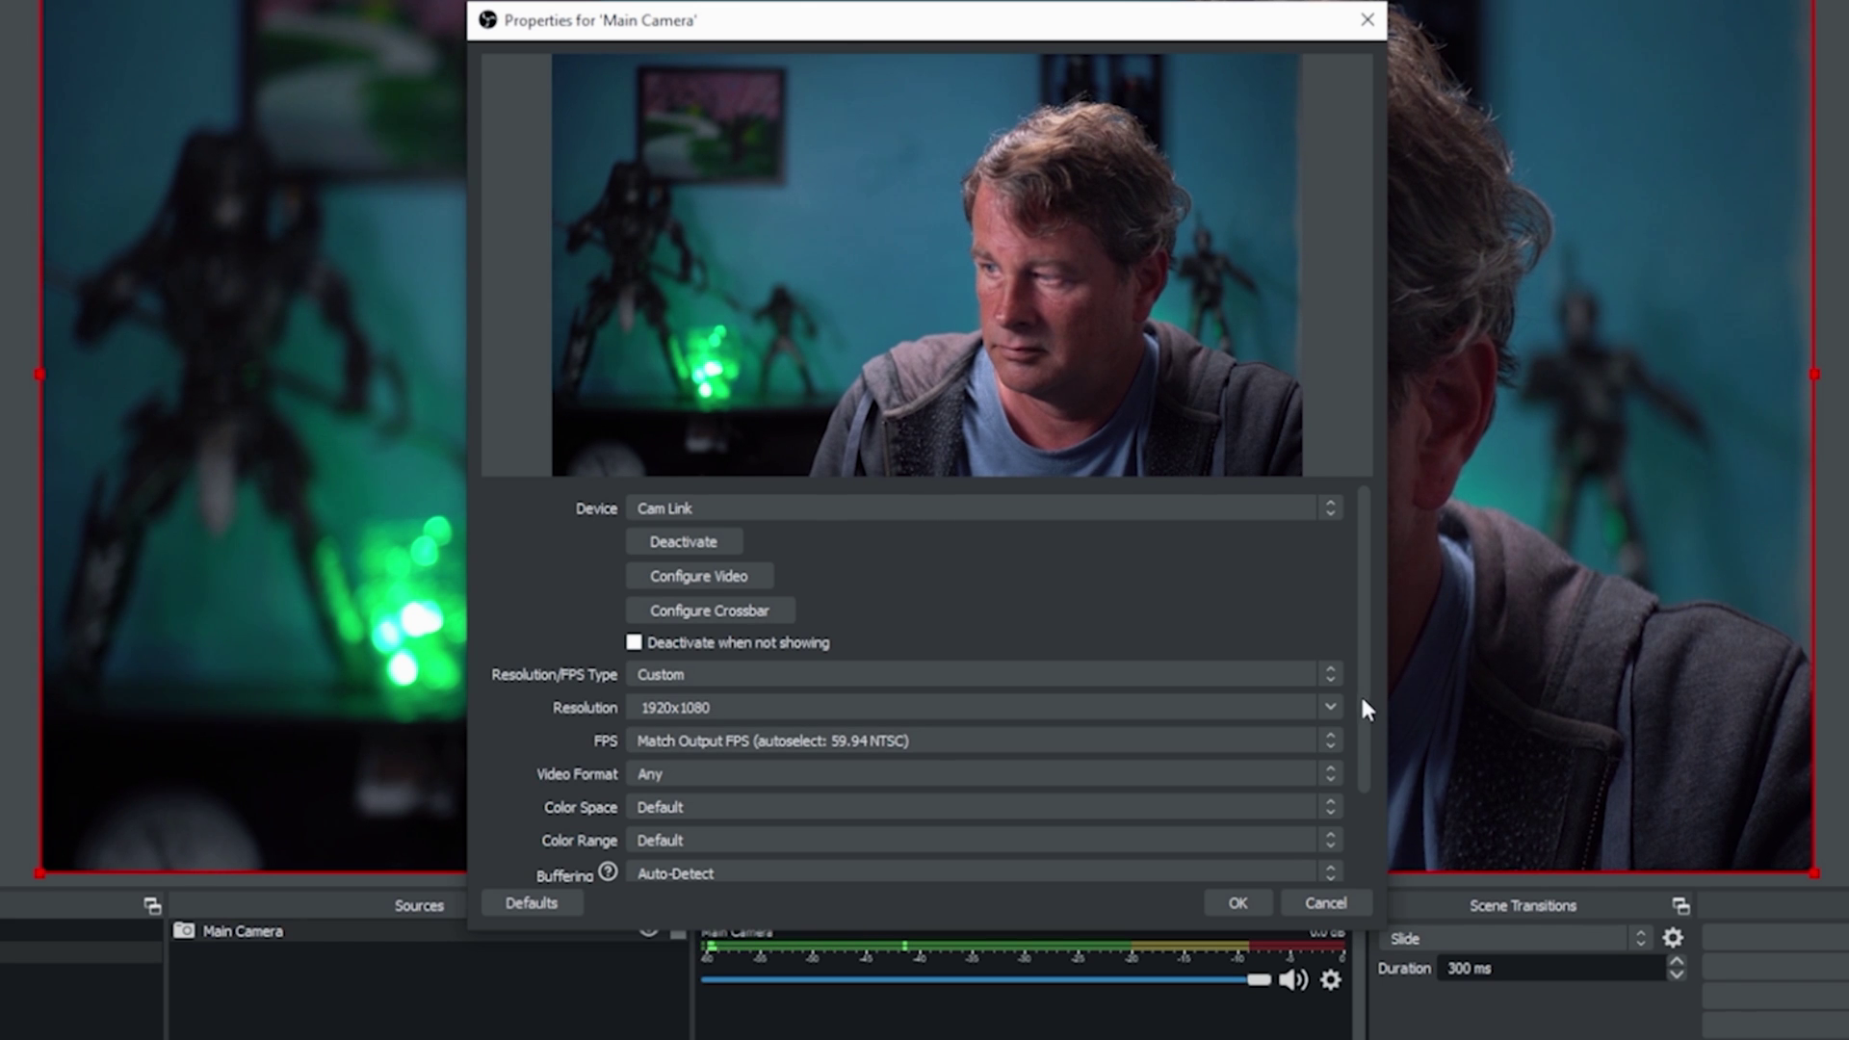
{"action": "scroll", "coordinate": [1362, 703], "scroll_direction": "down", "scroll_amount": 3}
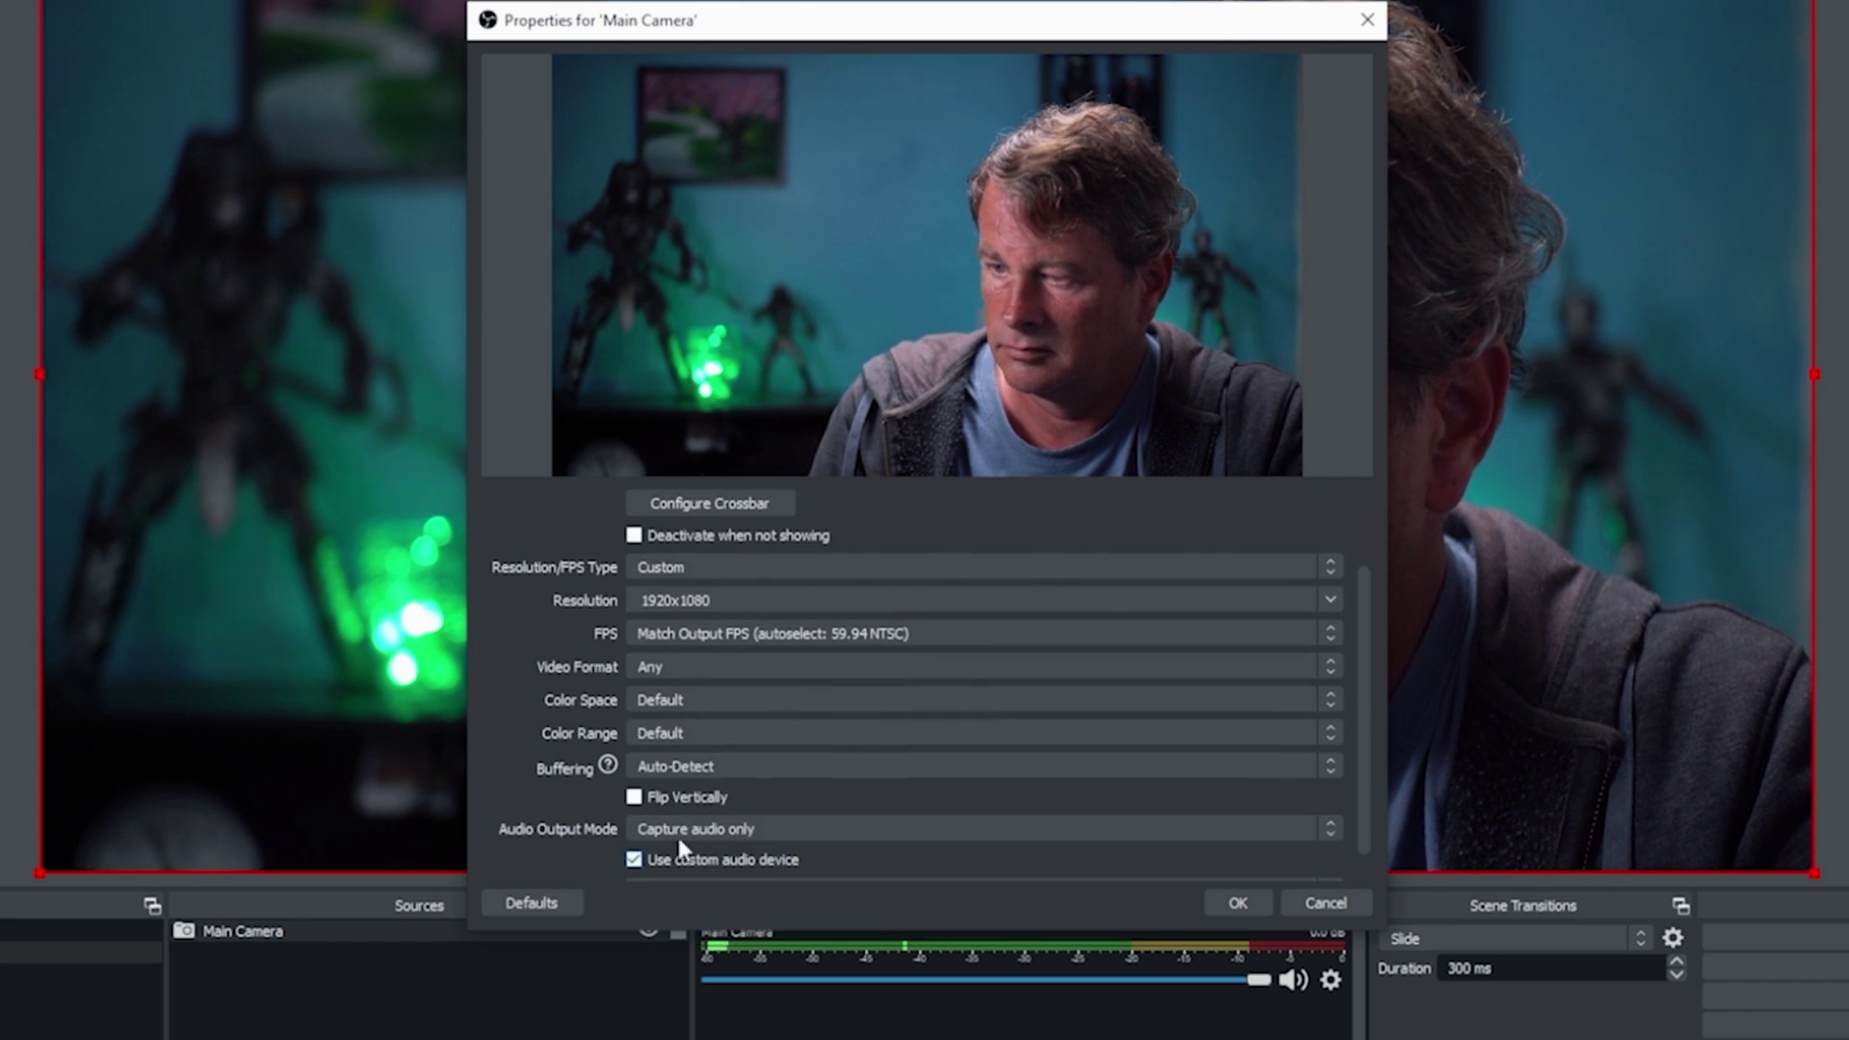
{"action": "scroll", "coordinate": [742, 790], "scroll_direction": "down", "scroll_amount": 1}
{"action": "left_click", "coordinate": [1233, 901]}
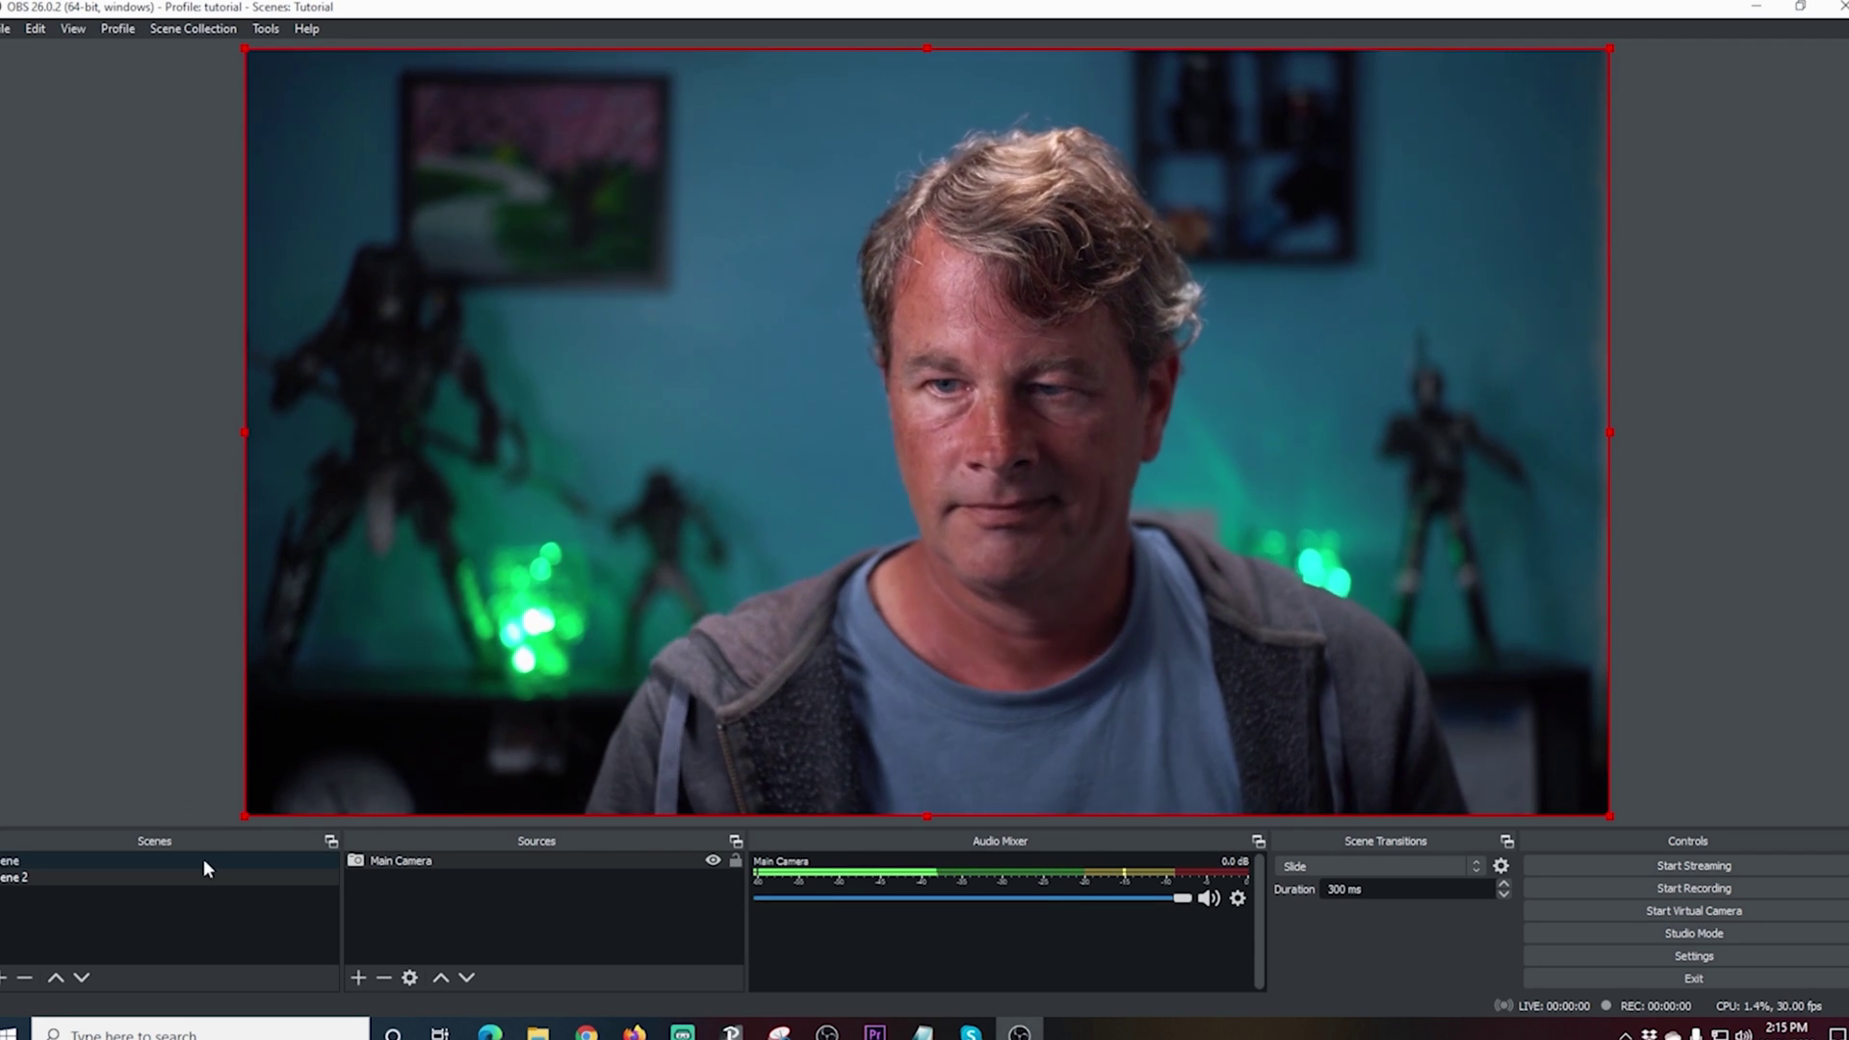
Step: Switch between Scene and Scene 2, then return to Scene and select the iPhone camera source
{"action": "left_click", "coordinate": [204, 862]}
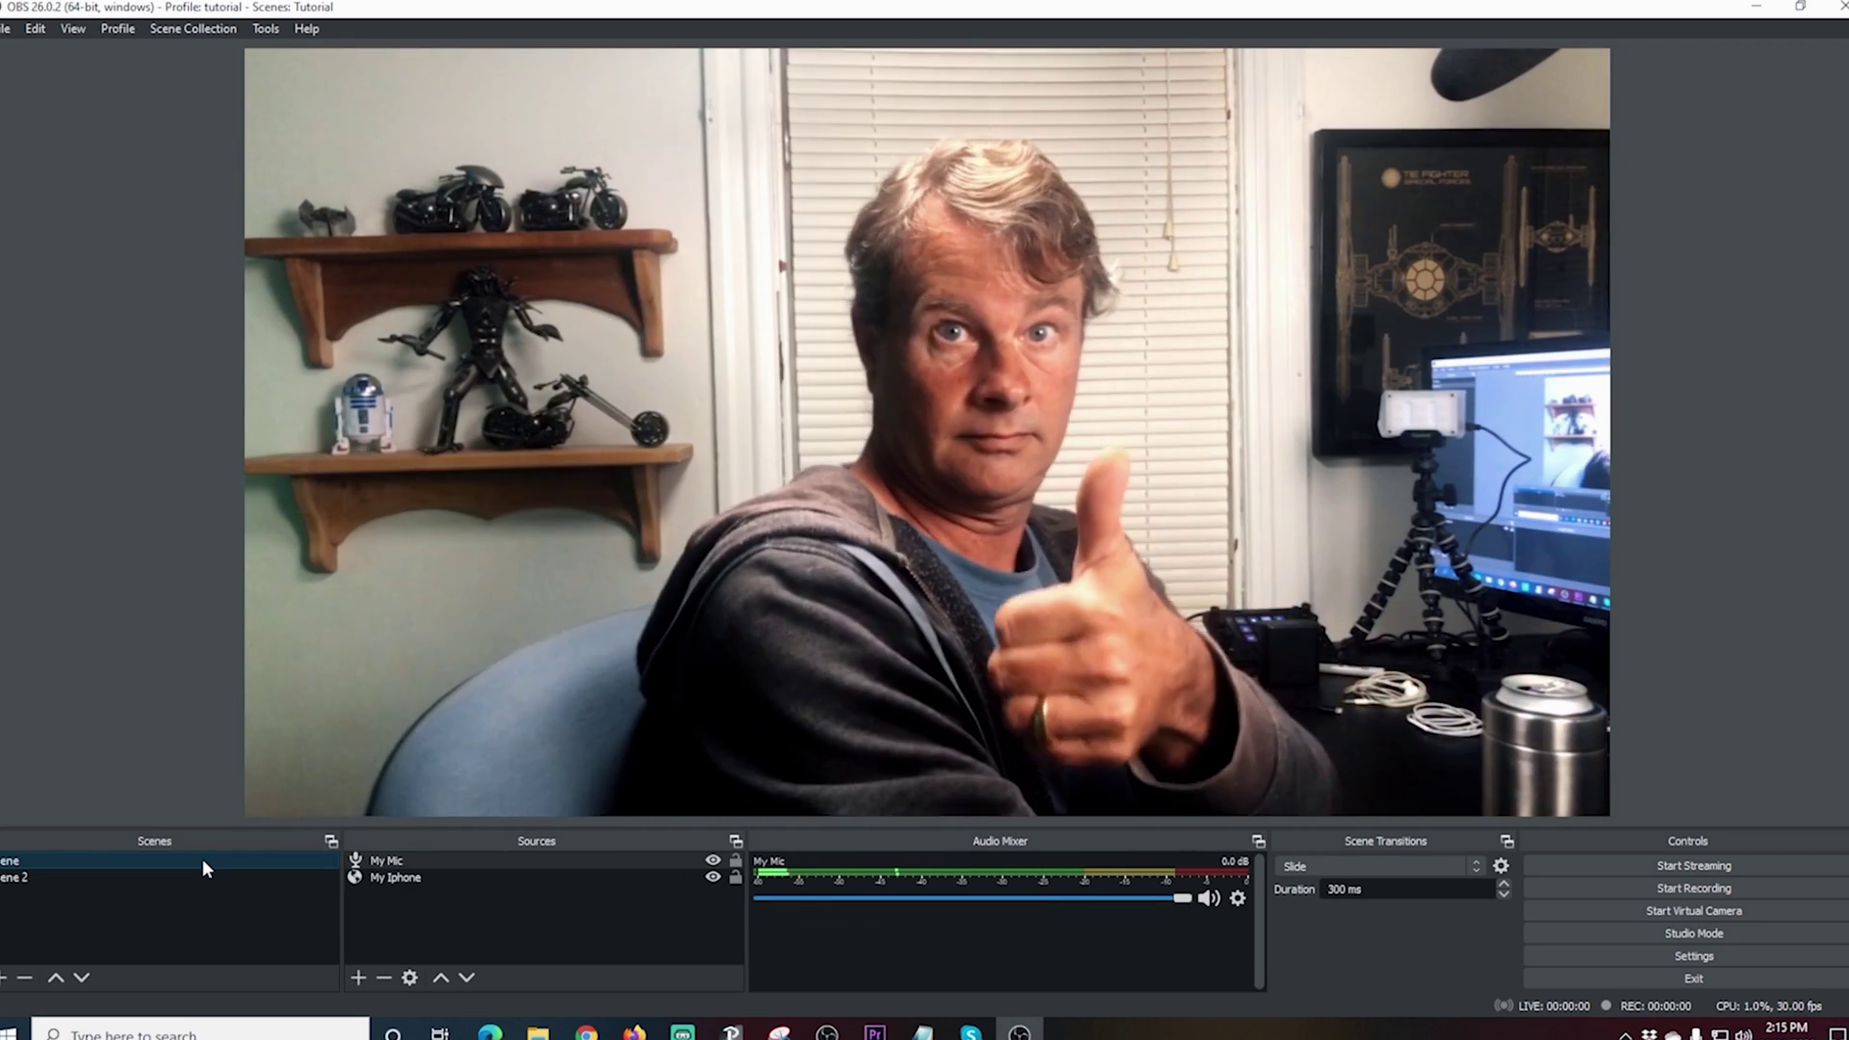
{"action": "left_click", "coordinate": [118, 878]}
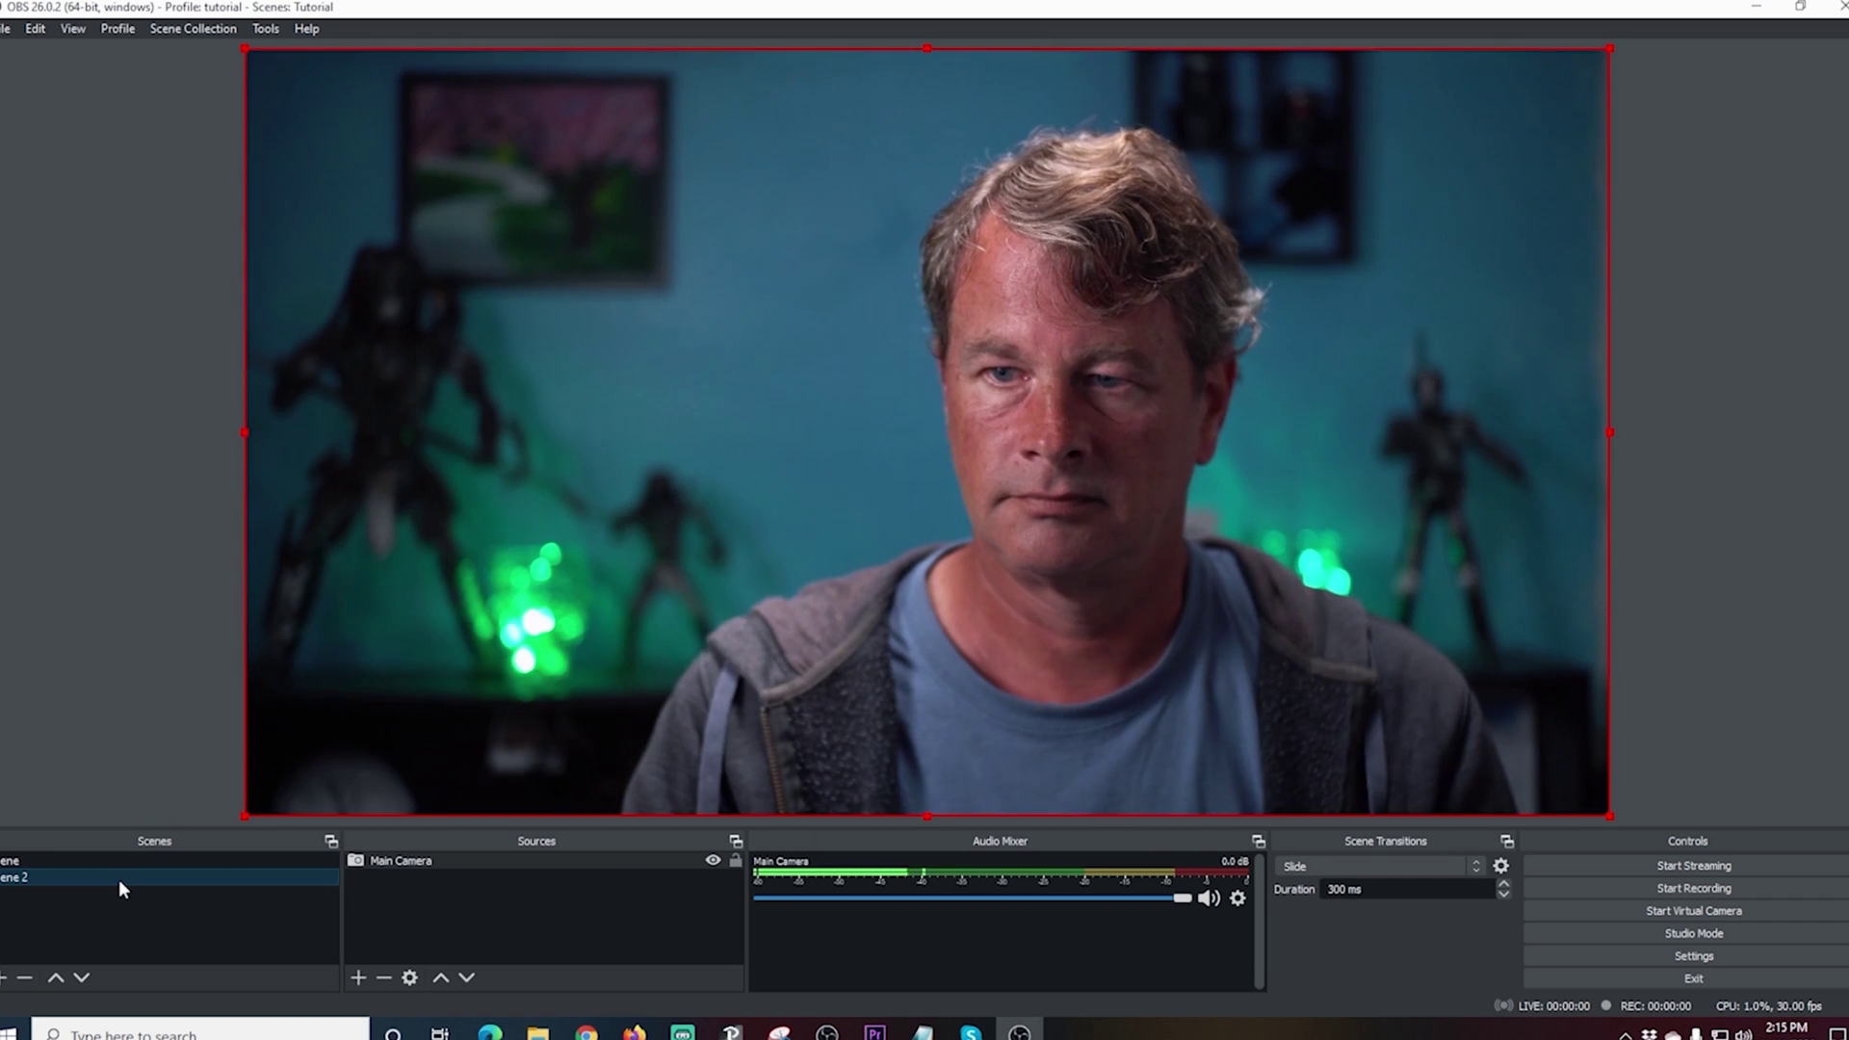
{"action": "left_click", "coordinate": [166, 860]}
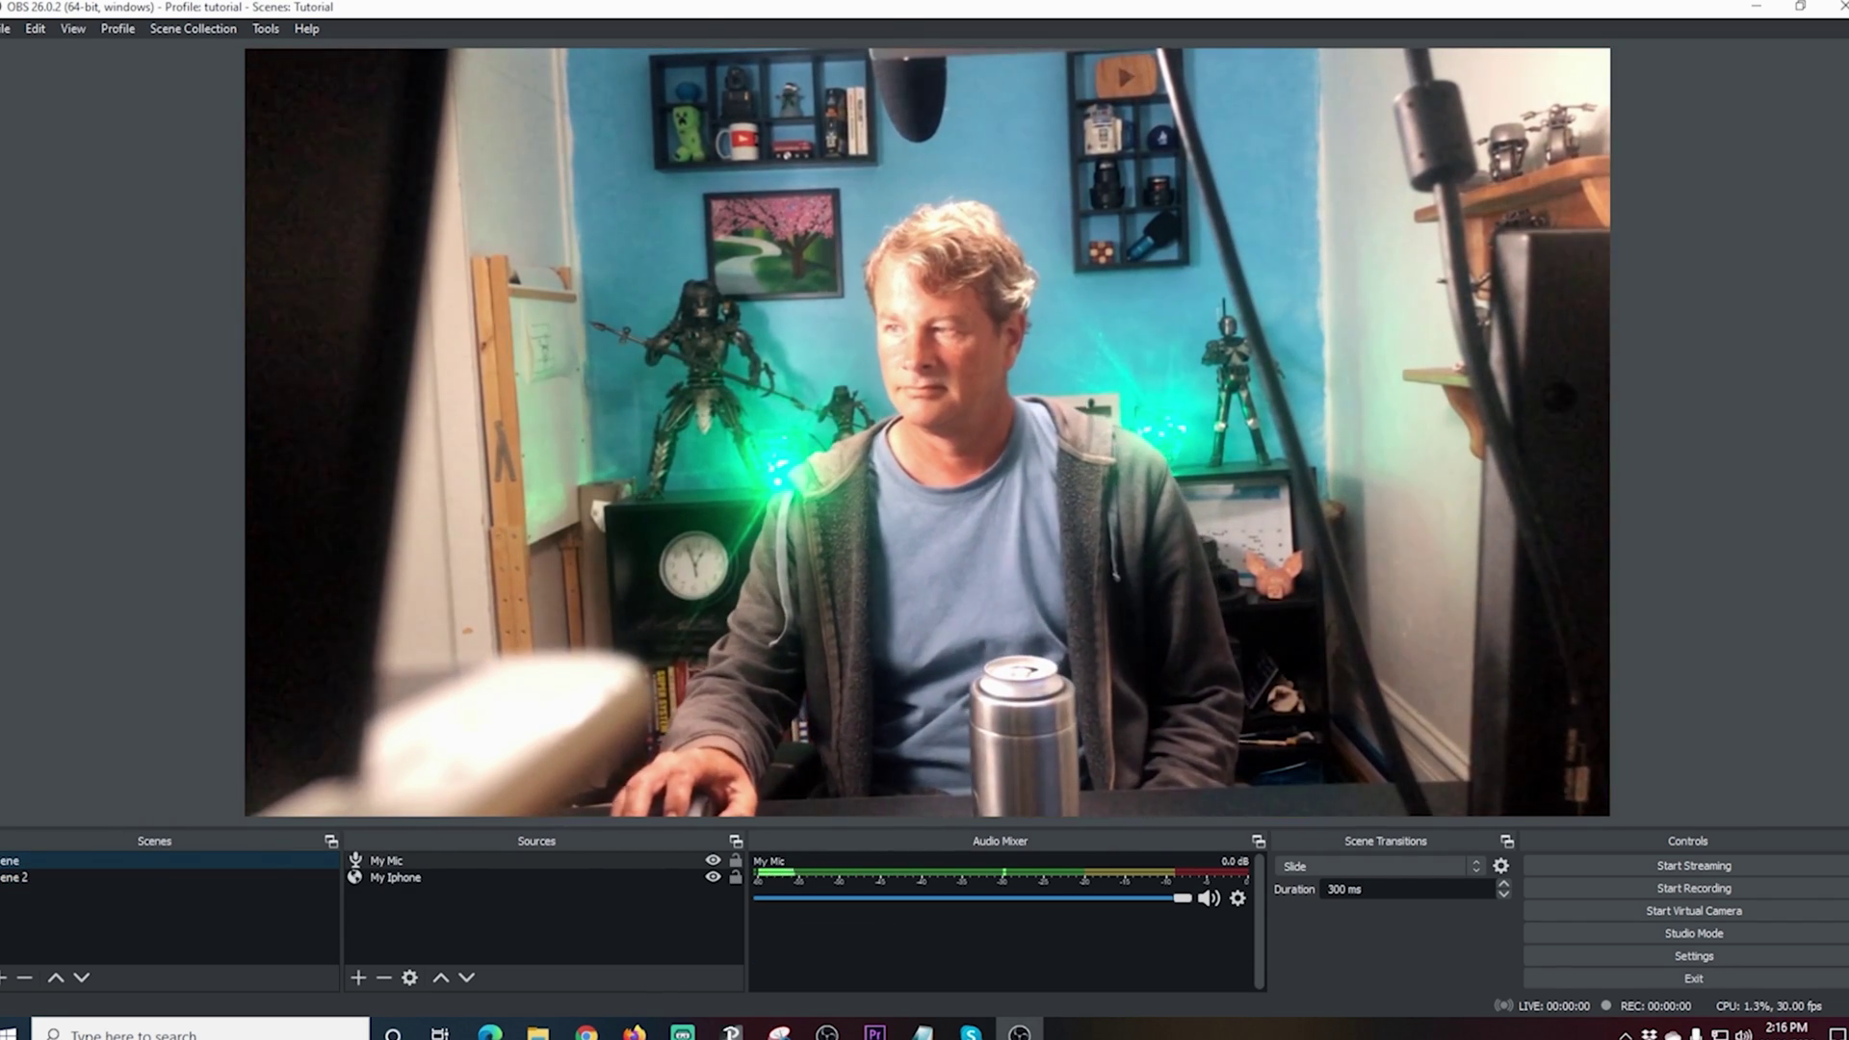
{"action": "left_click", "coordinate": [422, 498]}
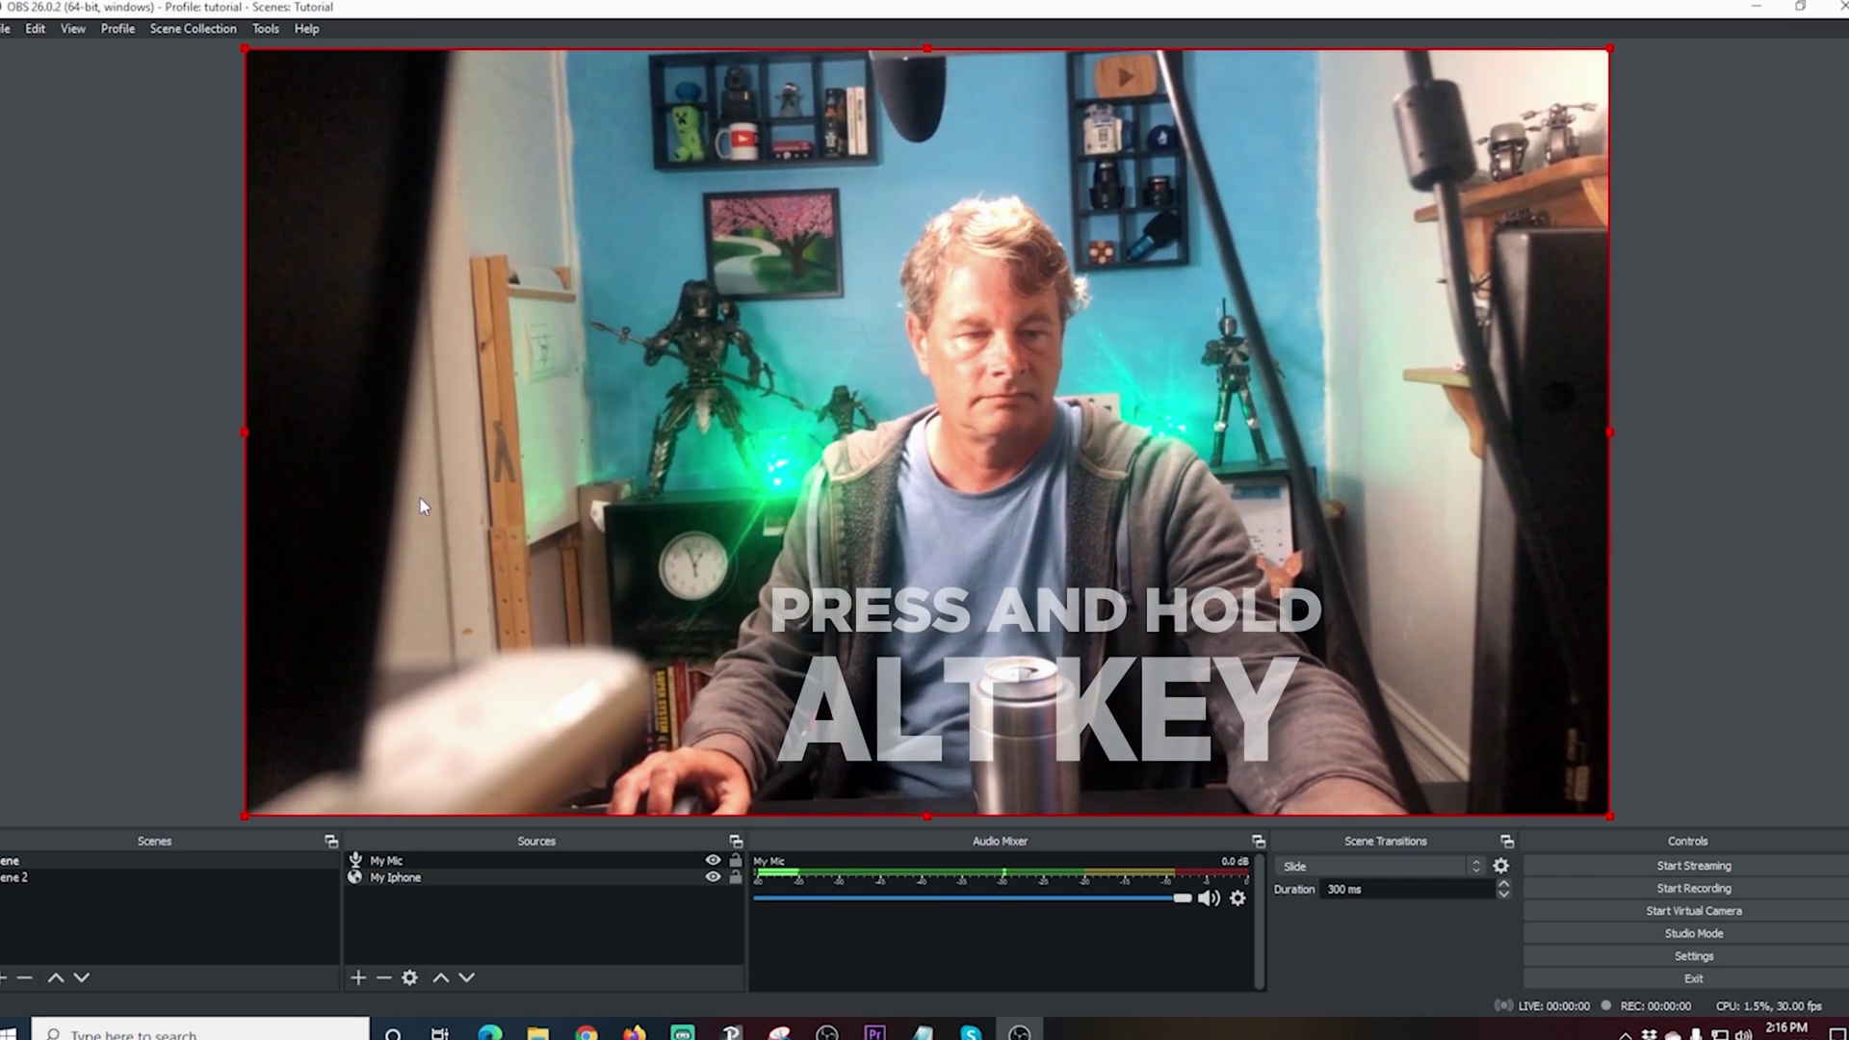
Step: Crop all four sides of the iPhone feed, then move and enlarge it to span the canvas
{"action": "key", "text": "alt"}
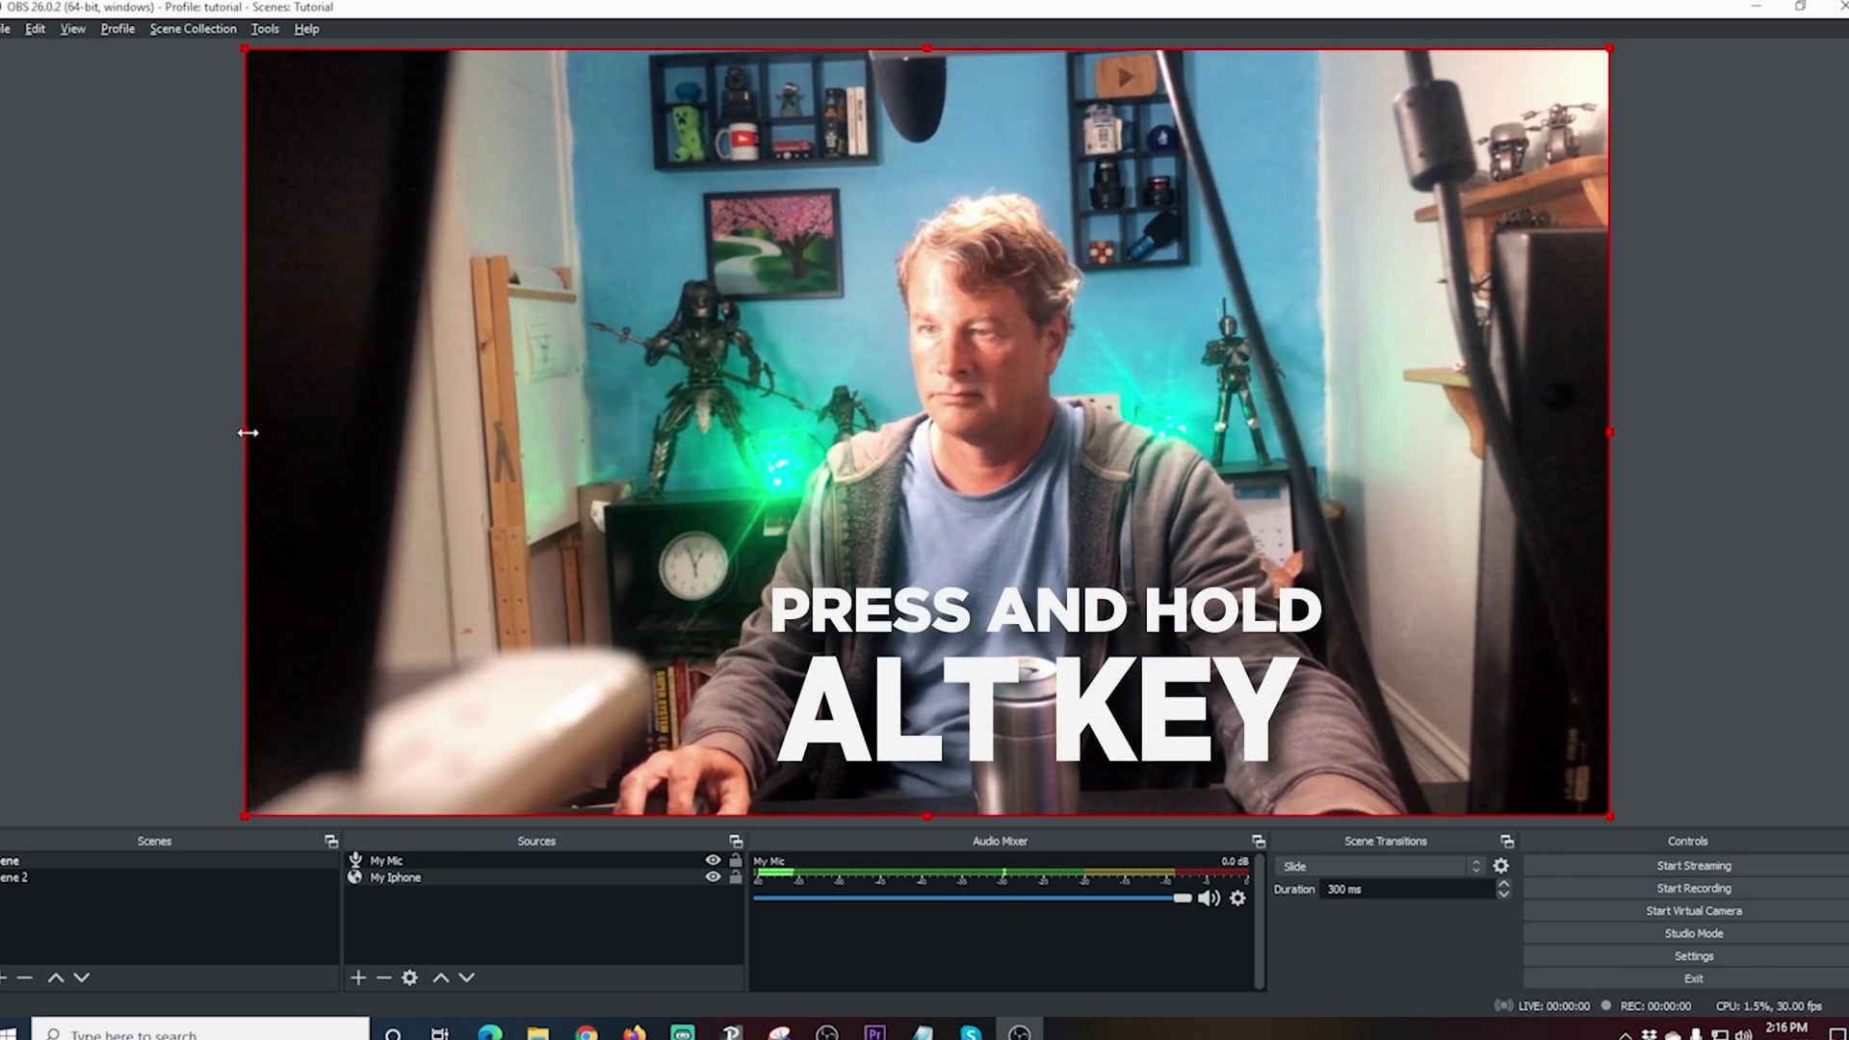
{"action": "left_click_drag", "start_coordinate": [247, 433], "coordinate": [582, 508]}
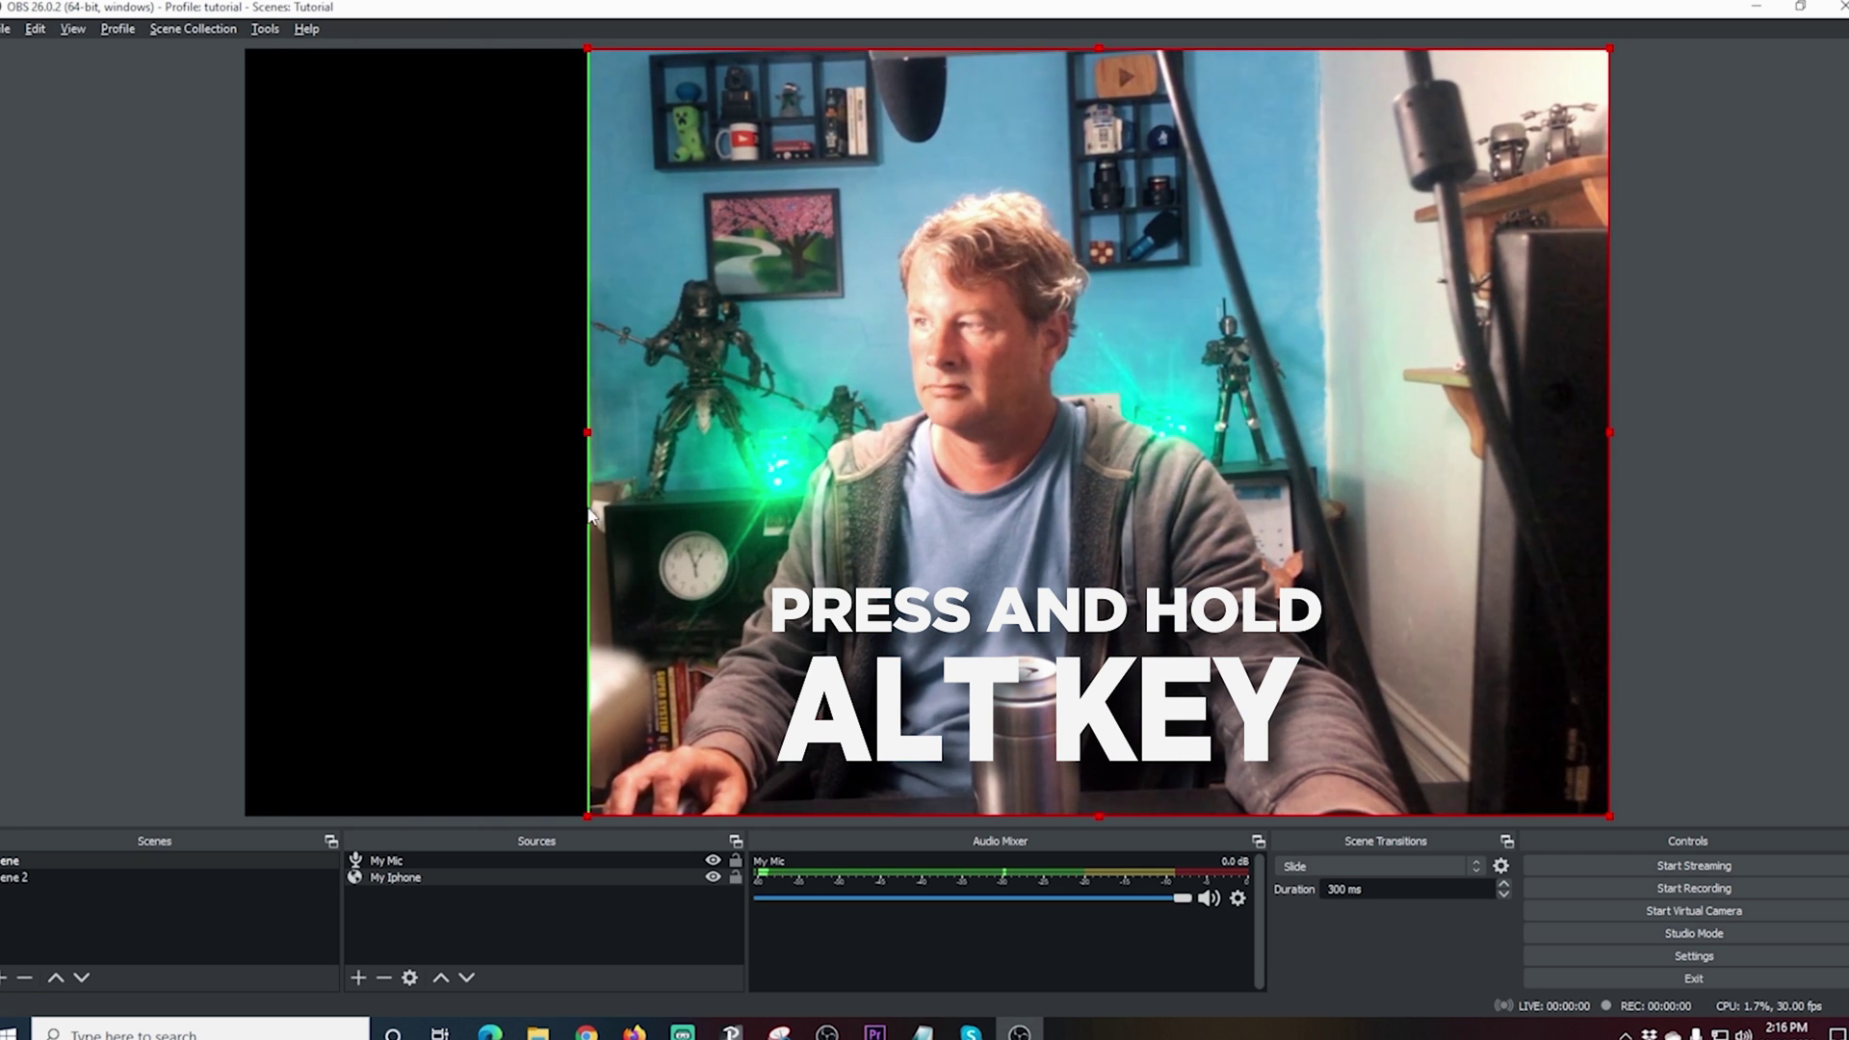
{"action": "left_click_drag", "start_coordinate": [1611, 432], "coordinate": [1323, 436]}
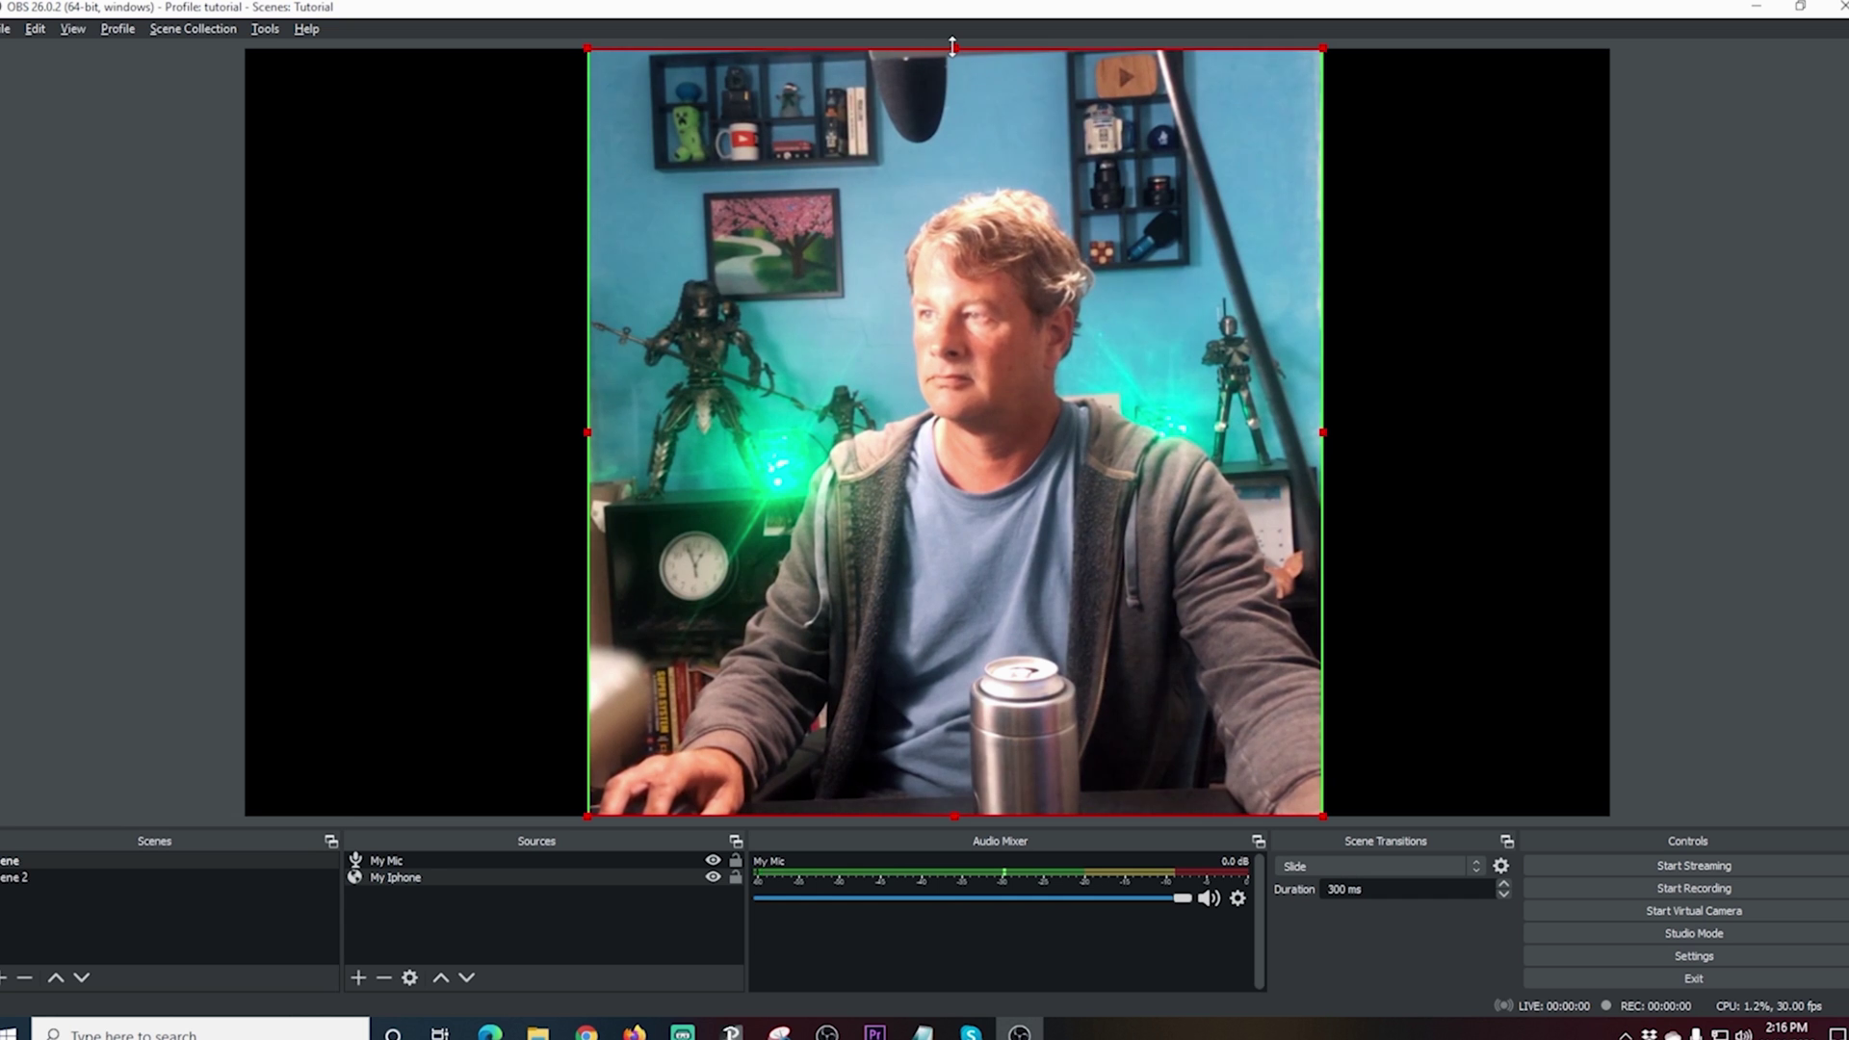
{"action": "left_click_drag", "start_coordinate": [952, 46], "coordinate": [960, 170]}
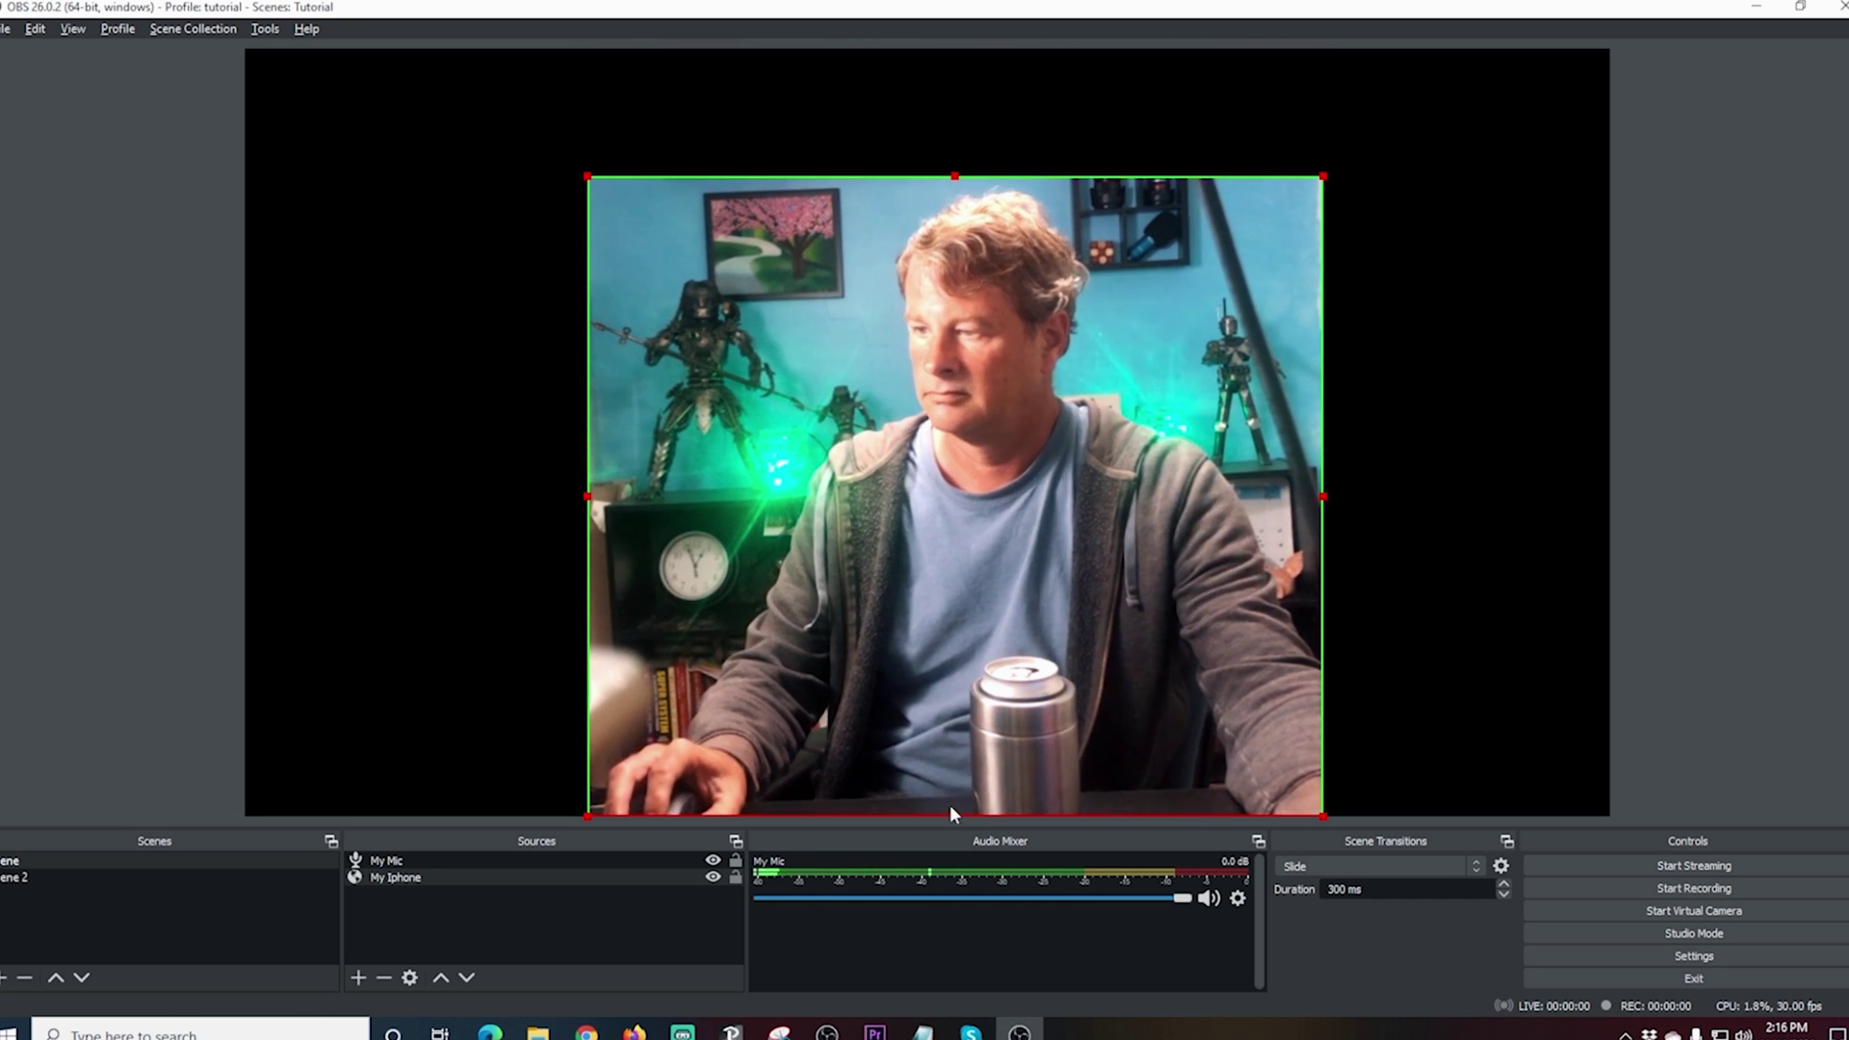
{"action": "left_click_drag", "start_coordinate": [952, 814], "coordinate": [956, 616]}
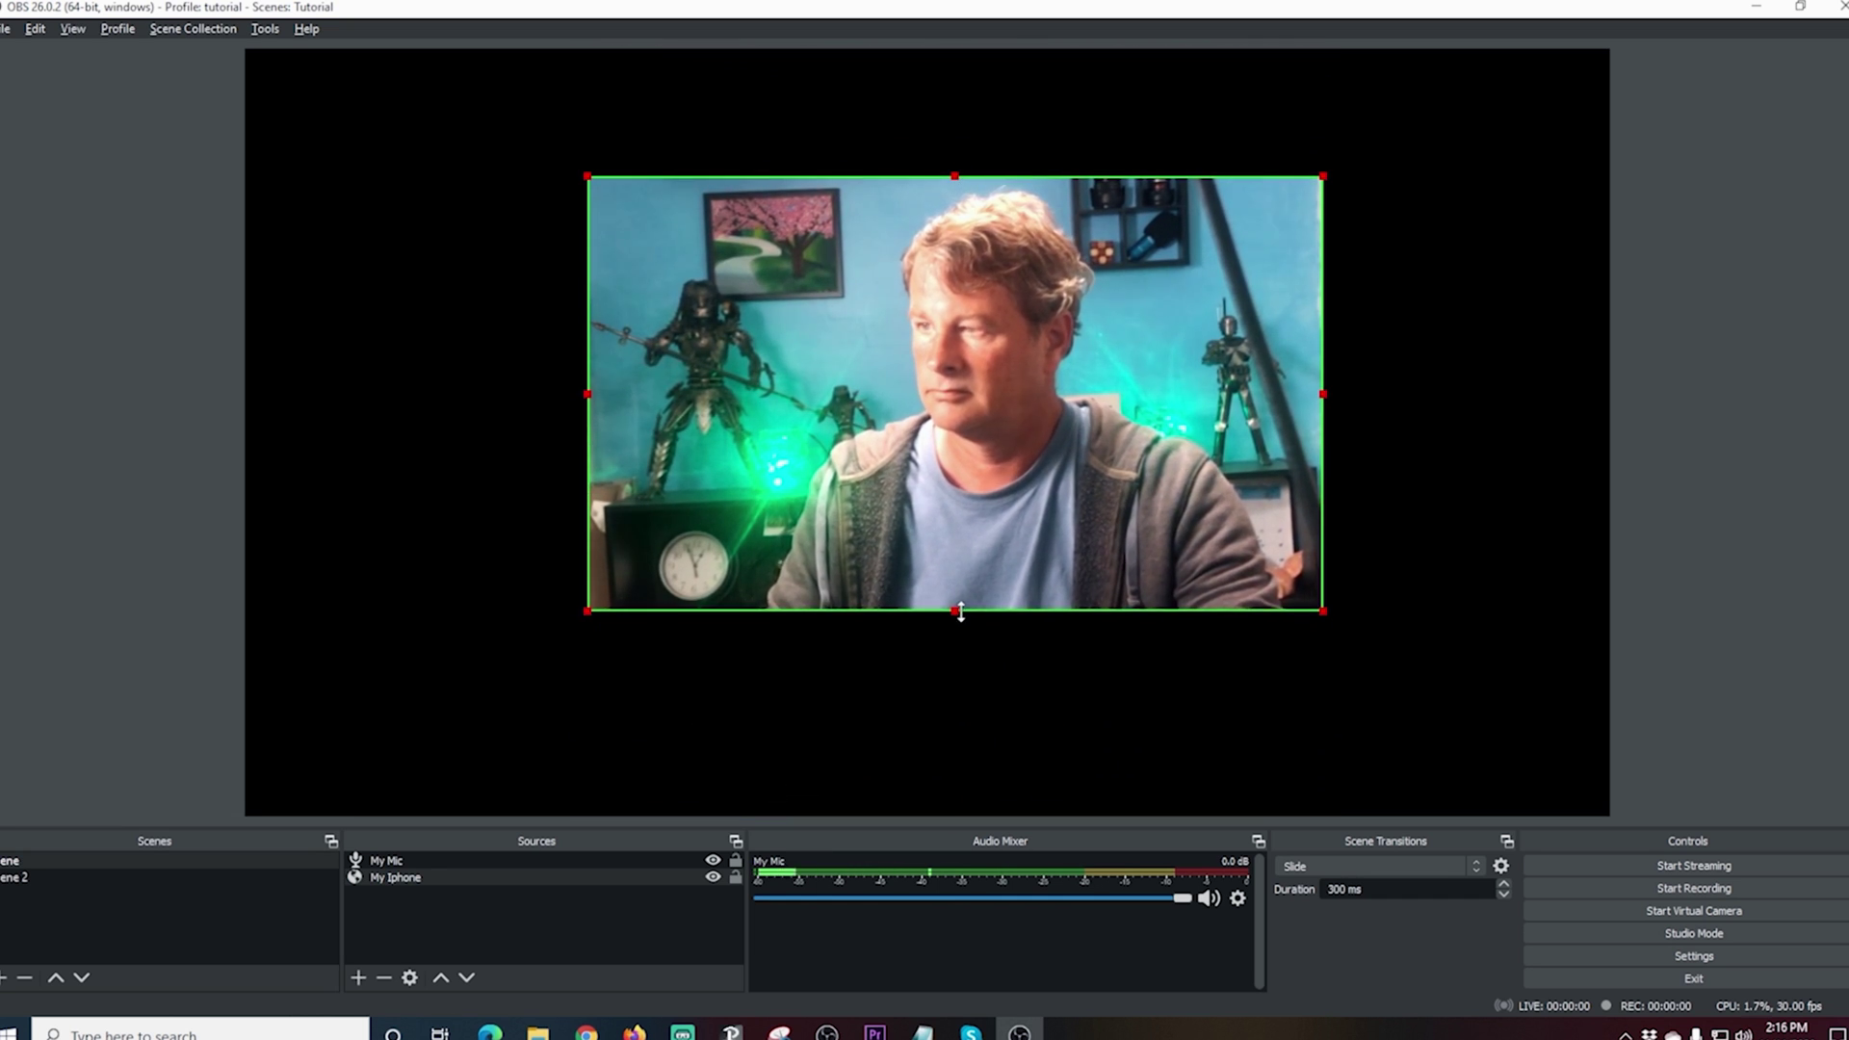
{"action": "left_click_drag", "start_coordinate": [956, 539], "coordinate": [614, 411]}
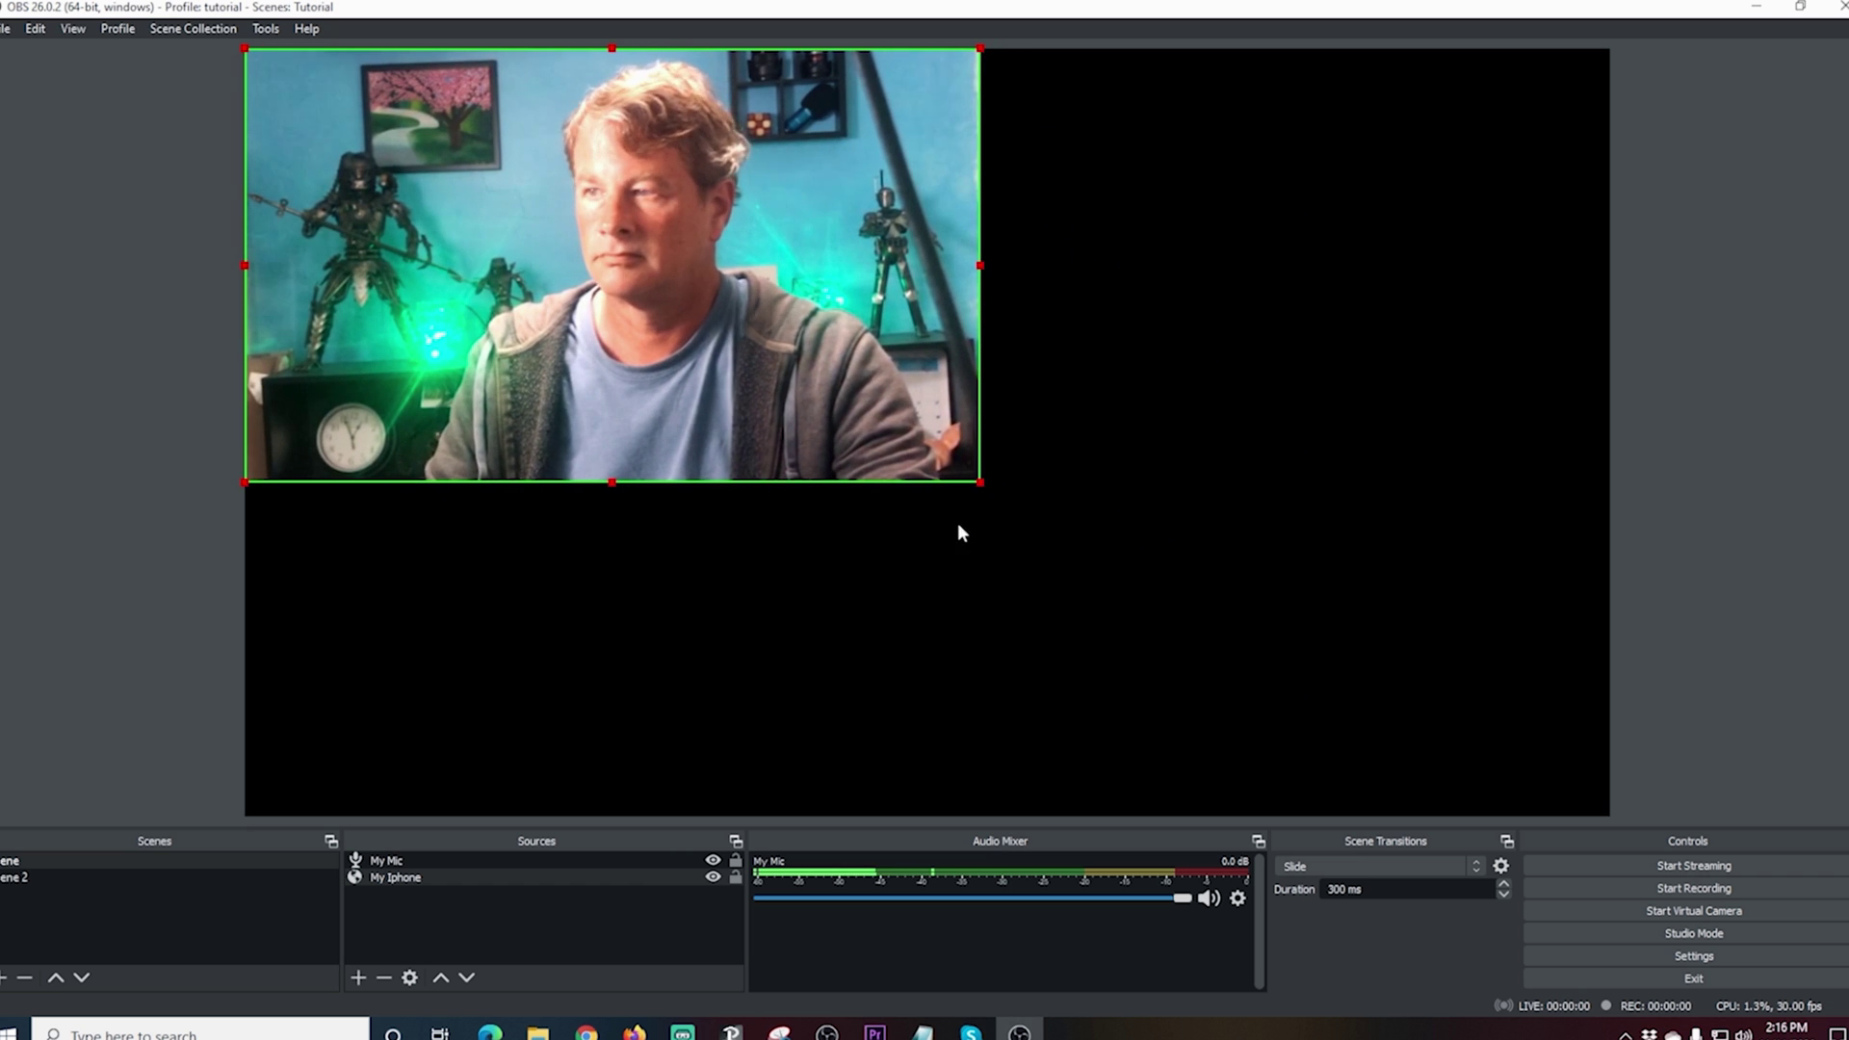
{"action": "left_click_drag", "start_coordinate": [978, 480], "coordinate": [1511, 848]}
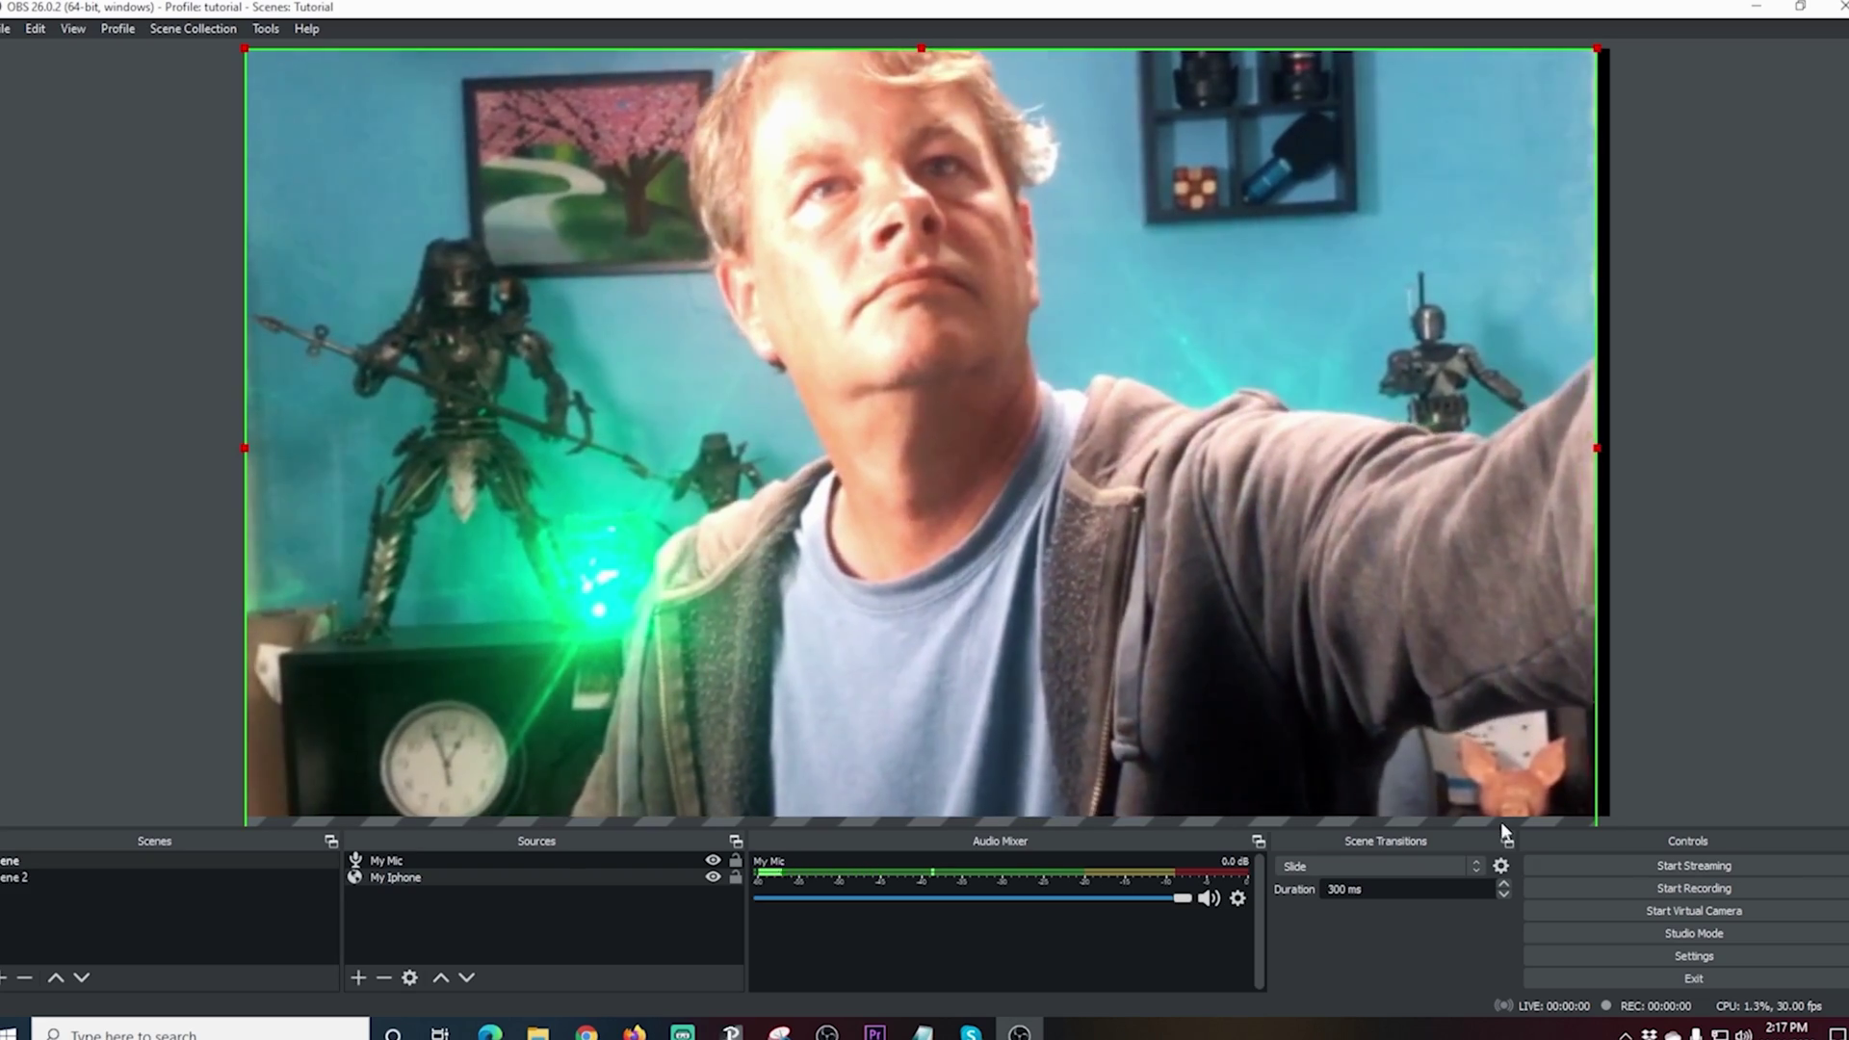
Step: Fine-tune the iPhone feed's left and right edges to remove the remaining black strips
{"action": "left_click_drag", "start_coordinate": [1327, 645], "coordinate": [1338, 646]}
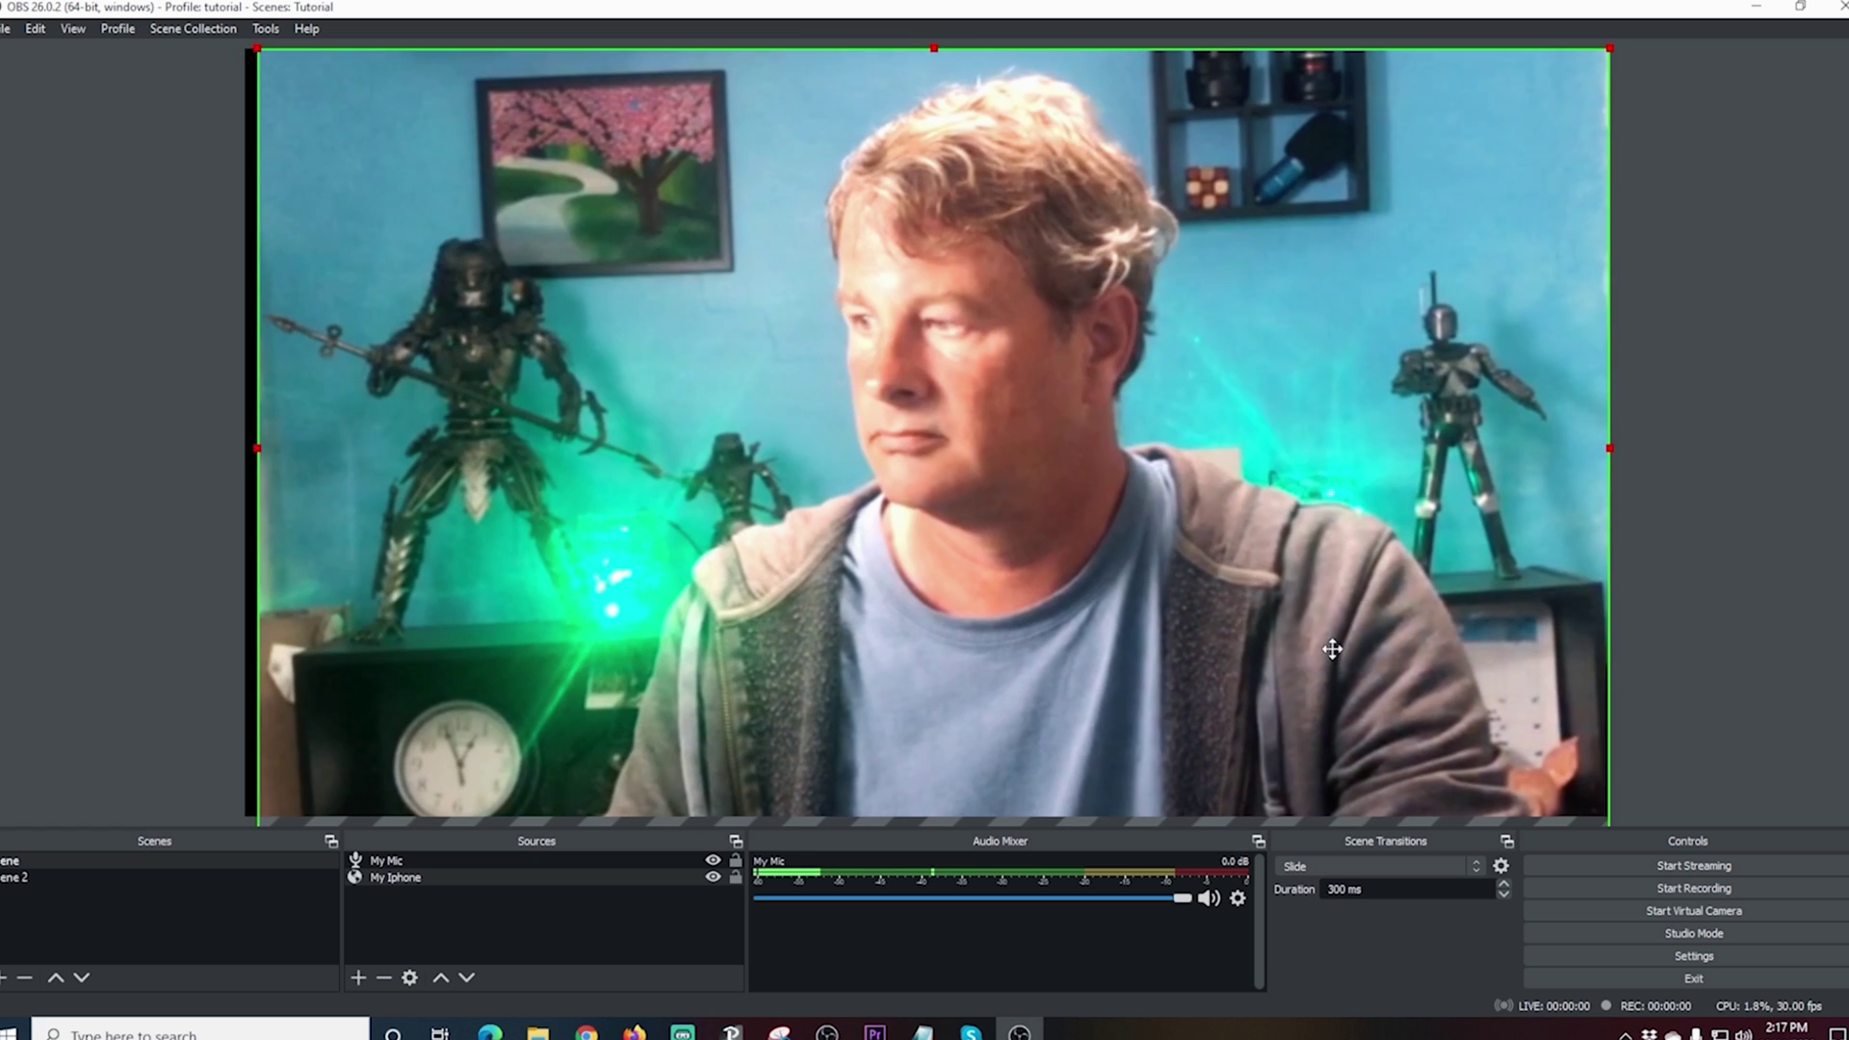
{"action": "left_click_drag", "start_coordinate": [257, 448], "coordinate": [252, 449]}
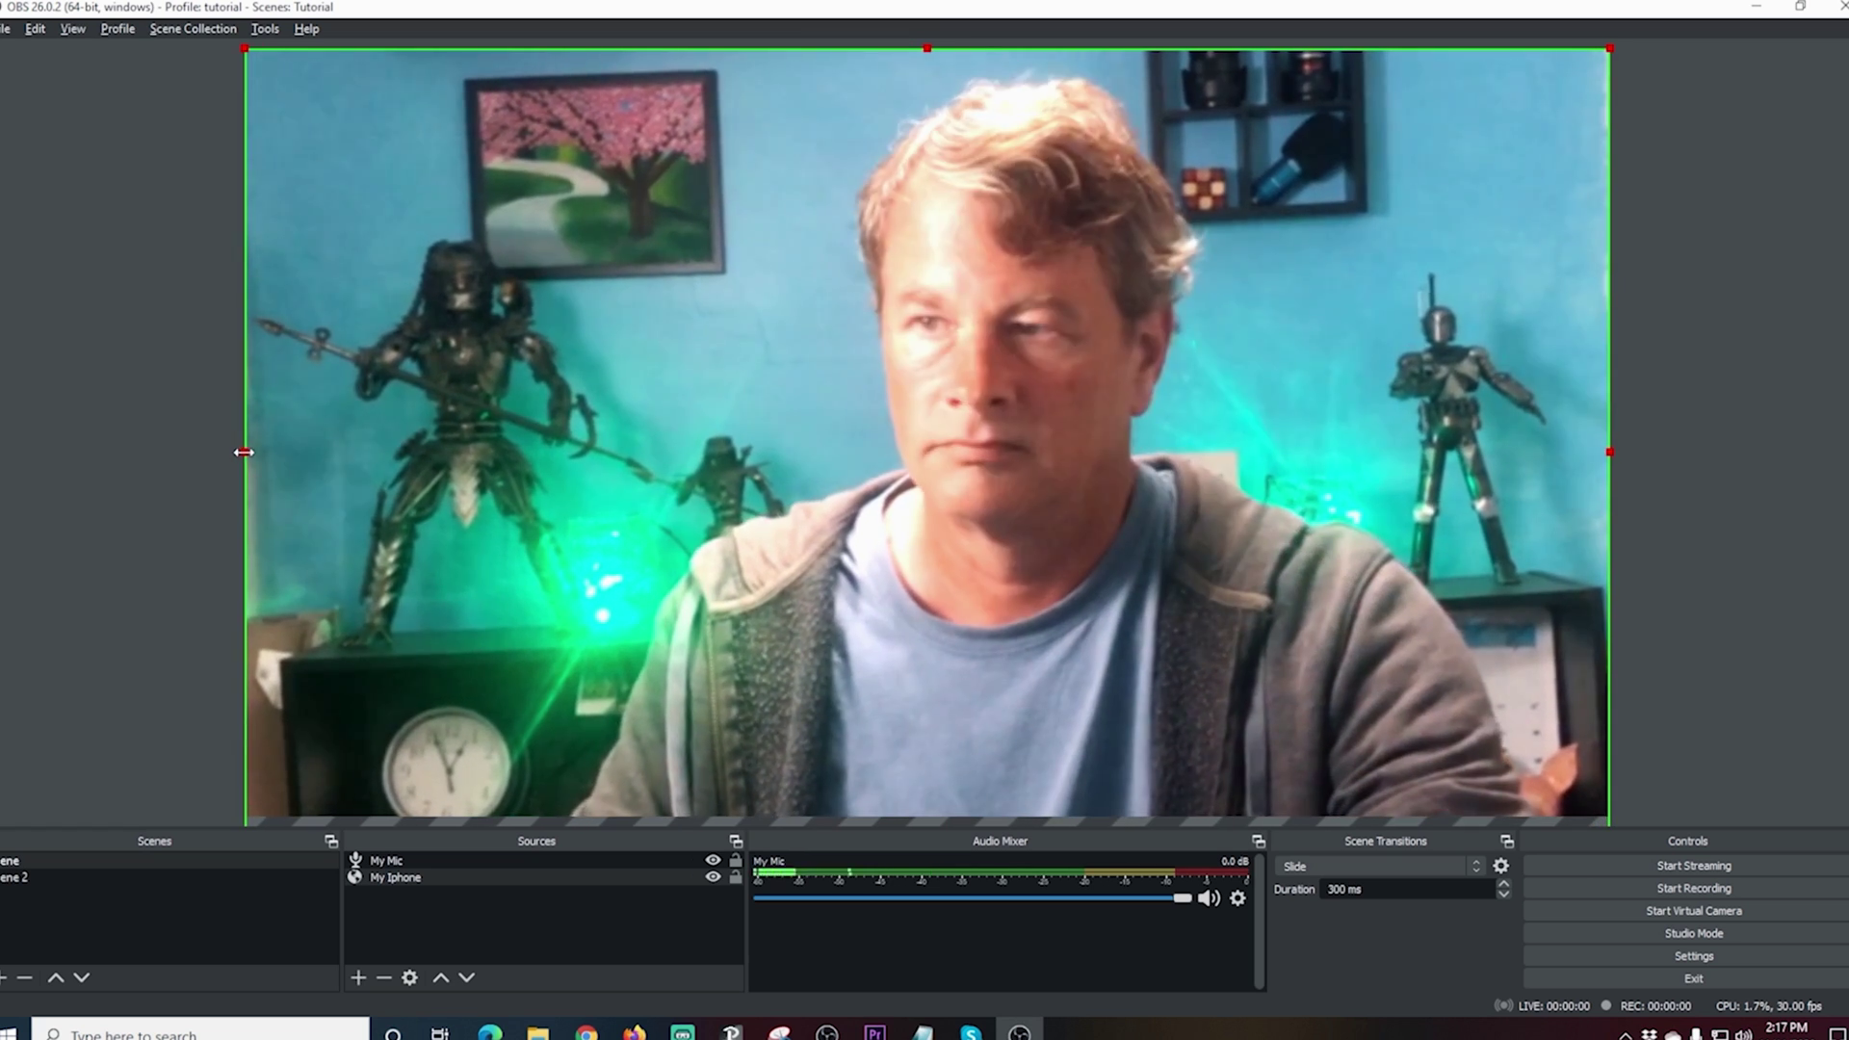
{"action": "left_click_drag", "start_coordinate": [248, 451], "coordinate": [261, 459], "text": "alt"}
{"action": "left_click_drag", "start_coordinate": [409, 475], "coordinate": [392, 475]}
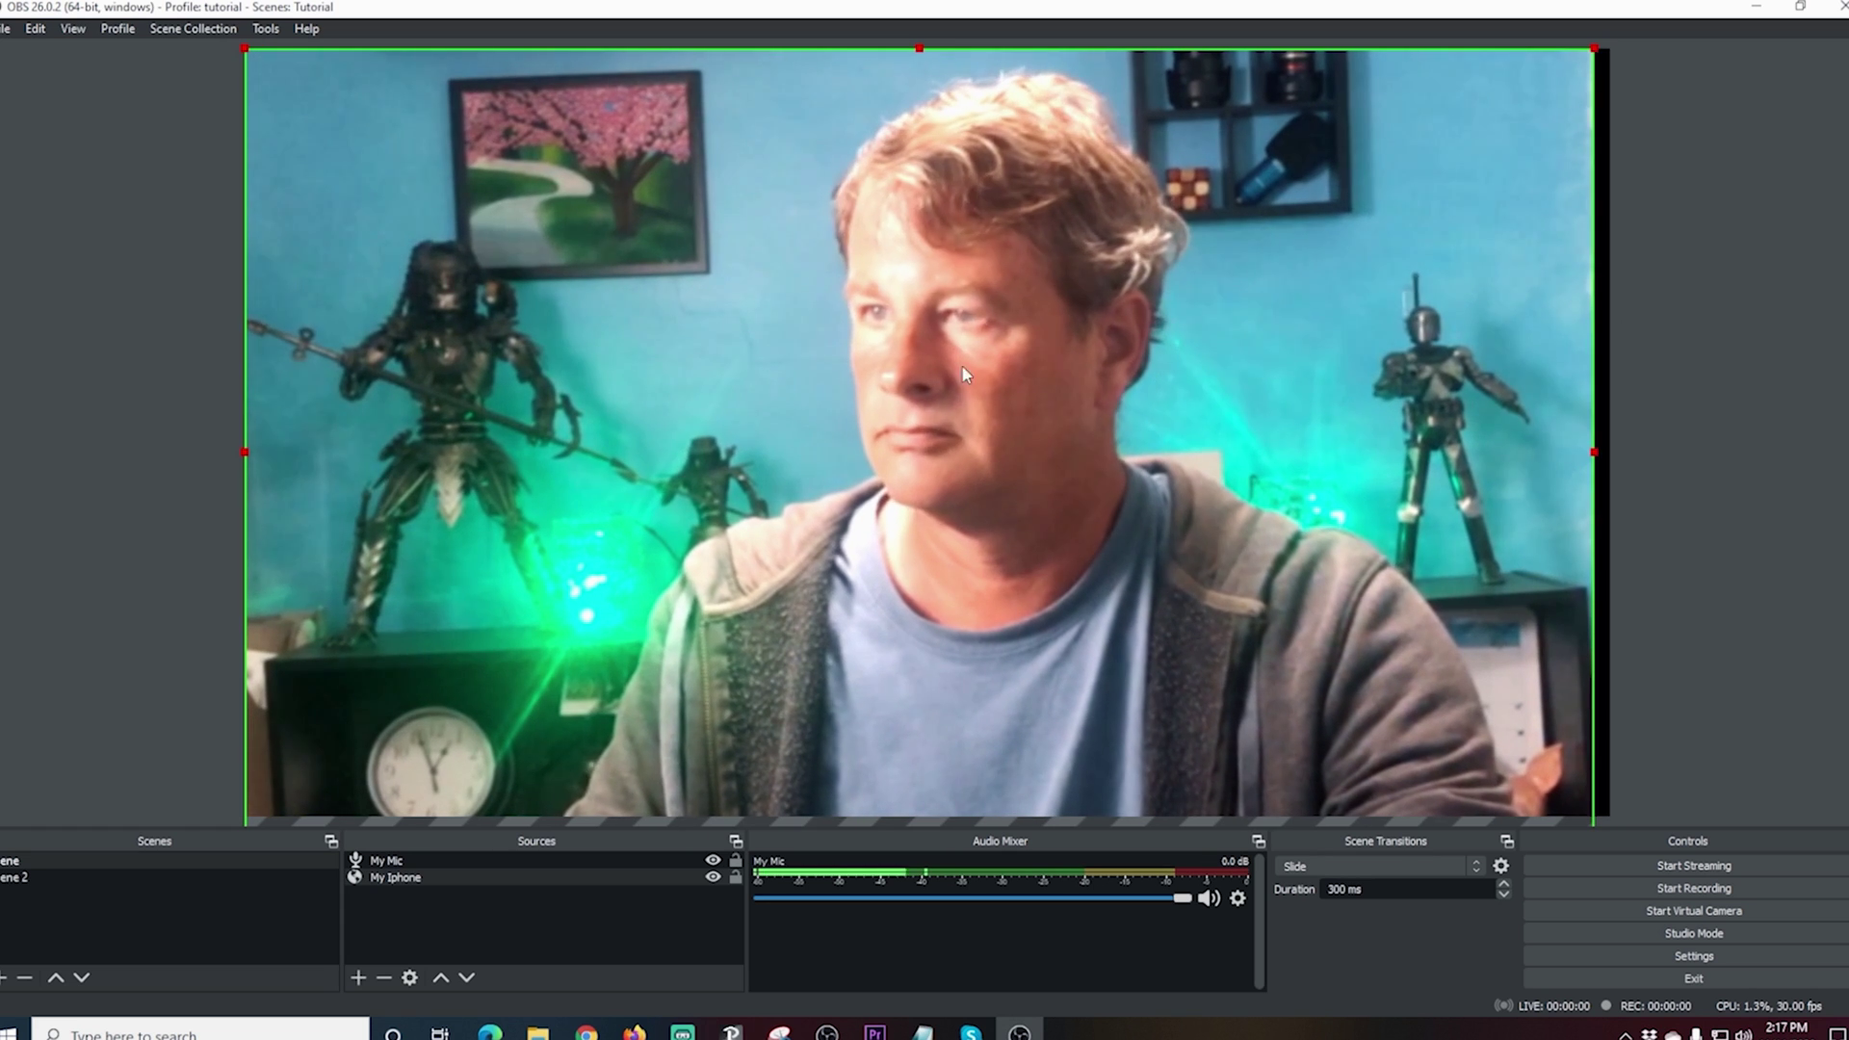
{"action": "left_click_drag", "start_coordinate": [1595, 452], "coordinate": [1609, 454]}
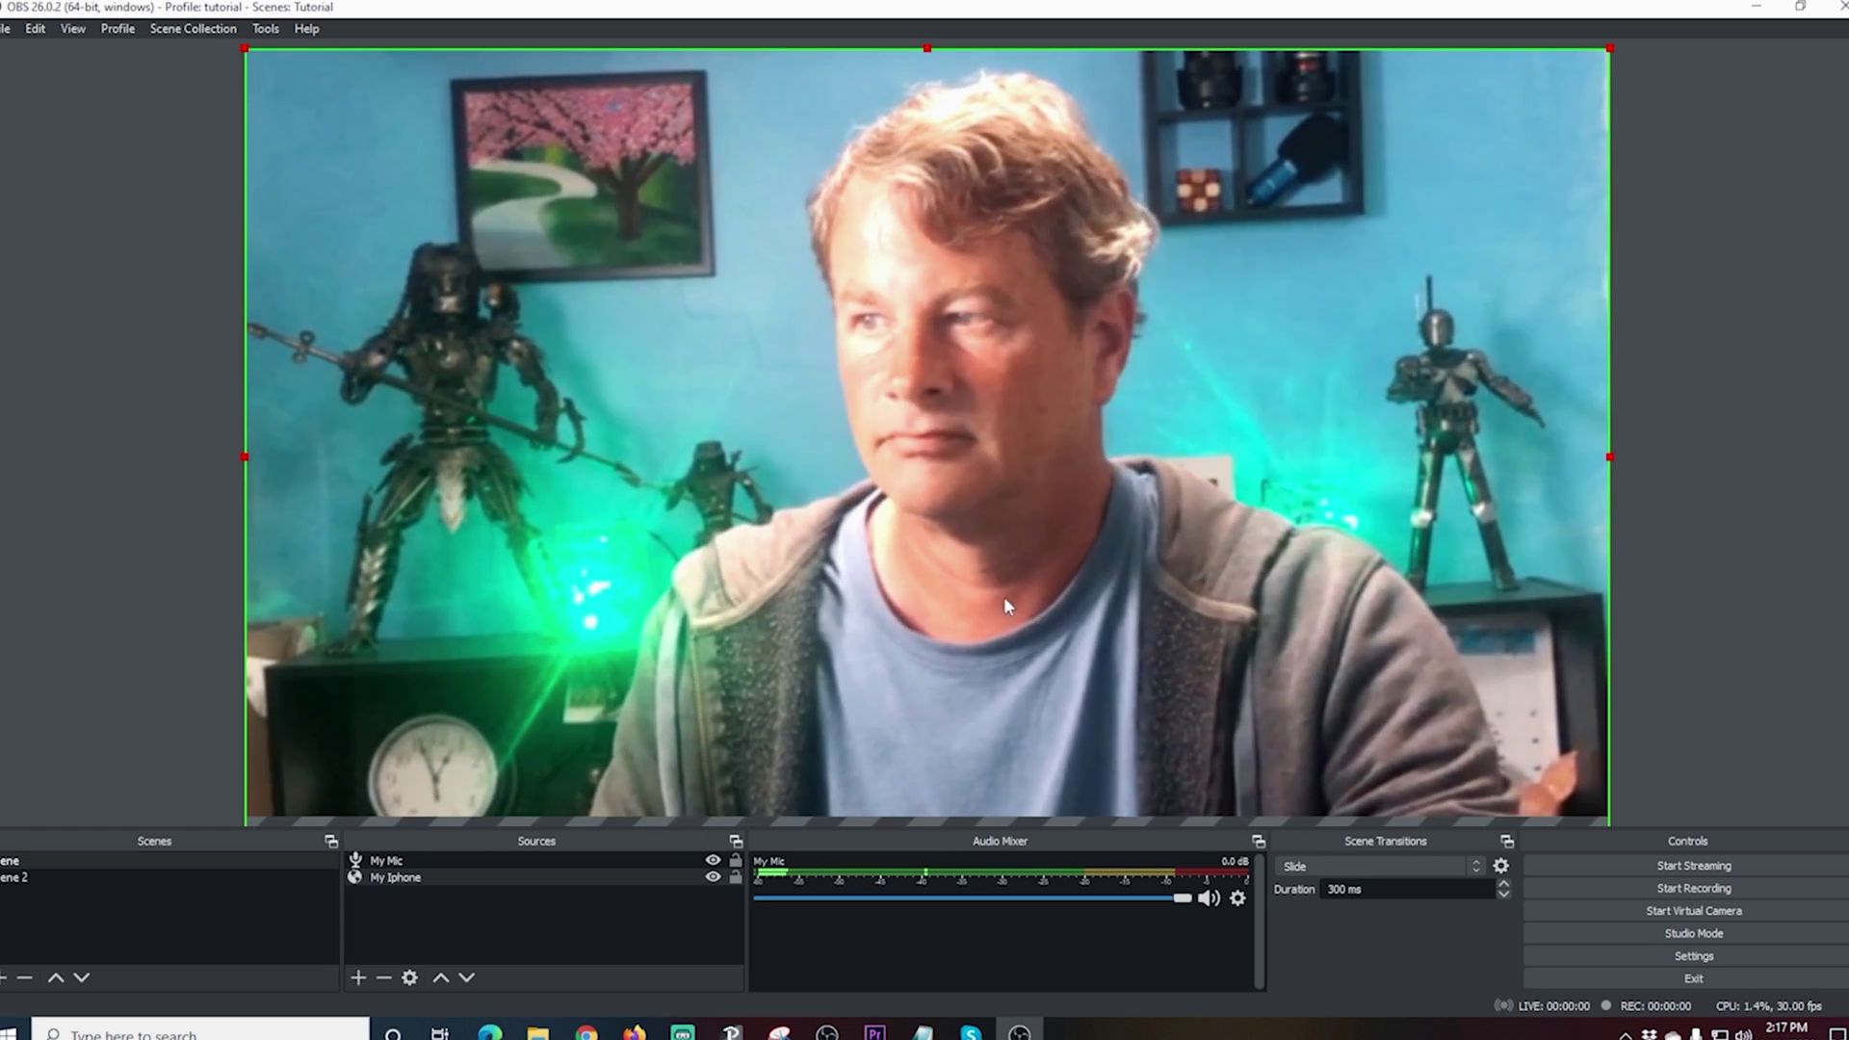
Step: Return to the iPhone scene and open the context menu of the My Iphone source
{"action": "left_click", "coordinate": [21, 879]}
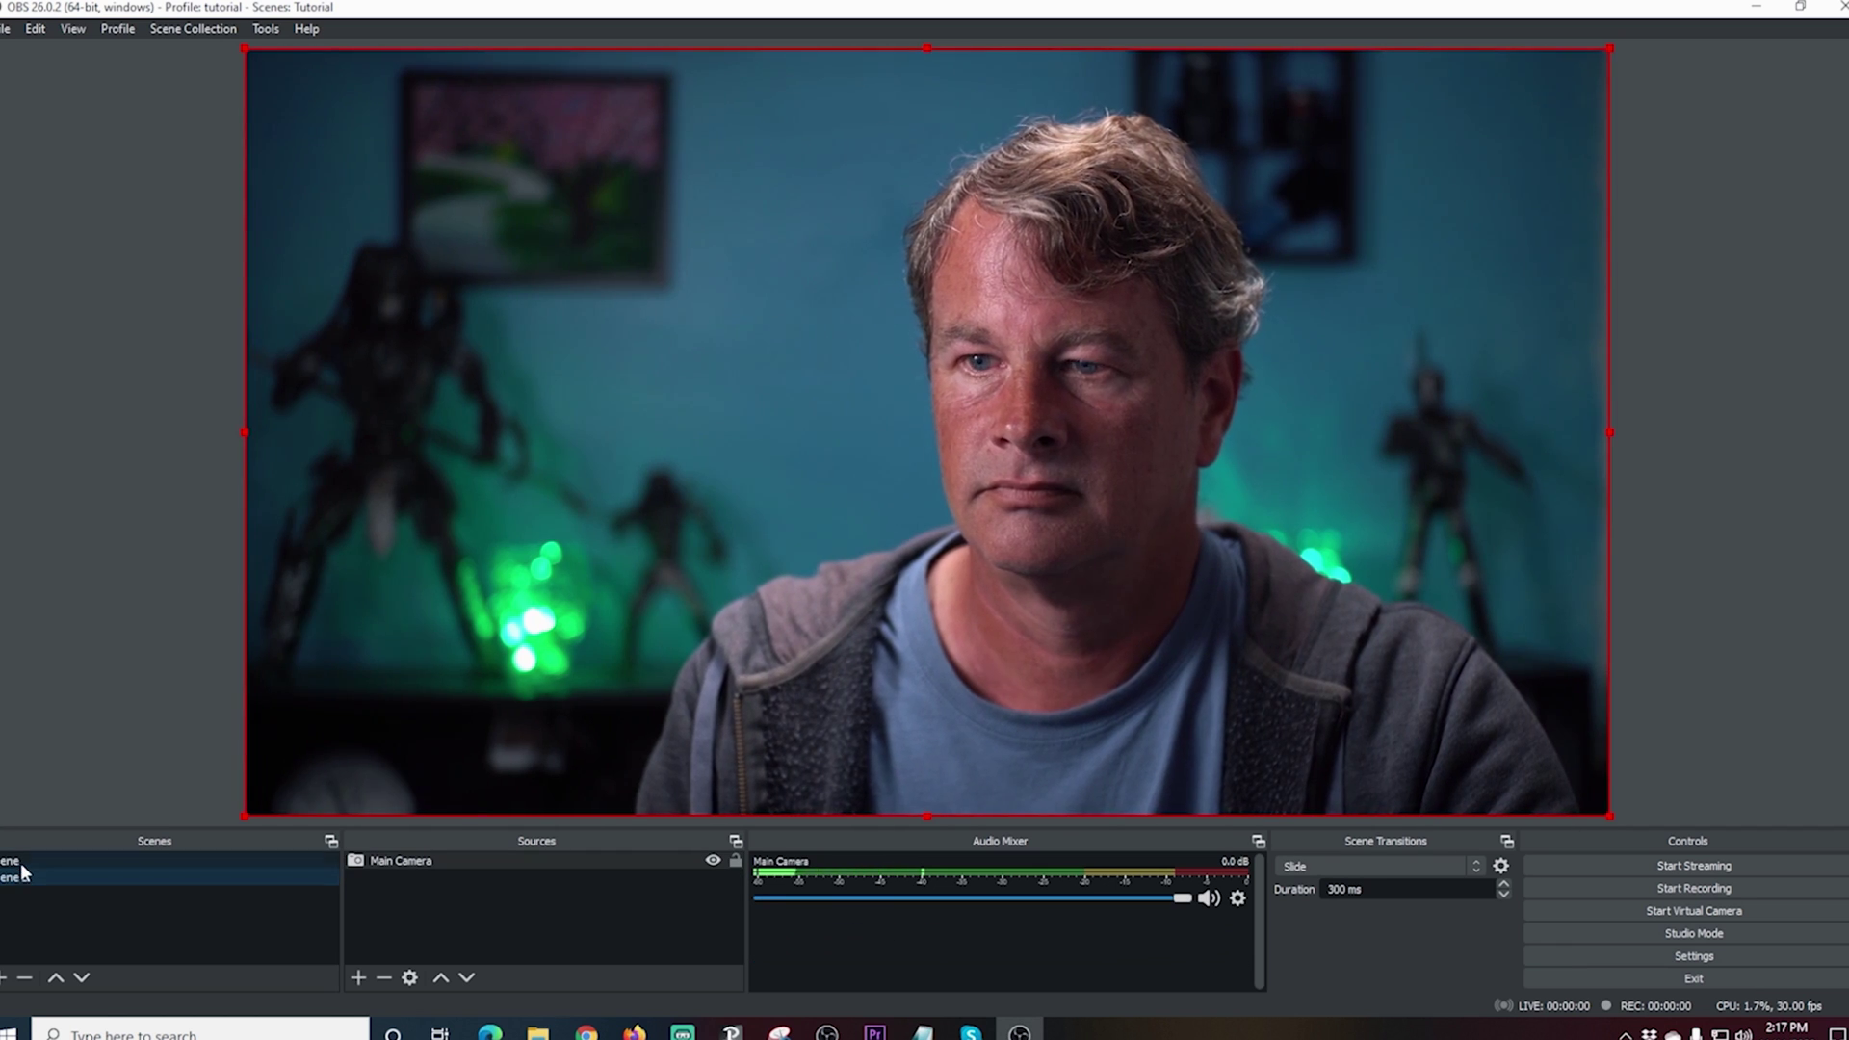
{"action": "left_click", "coordinate": [21, 865]}
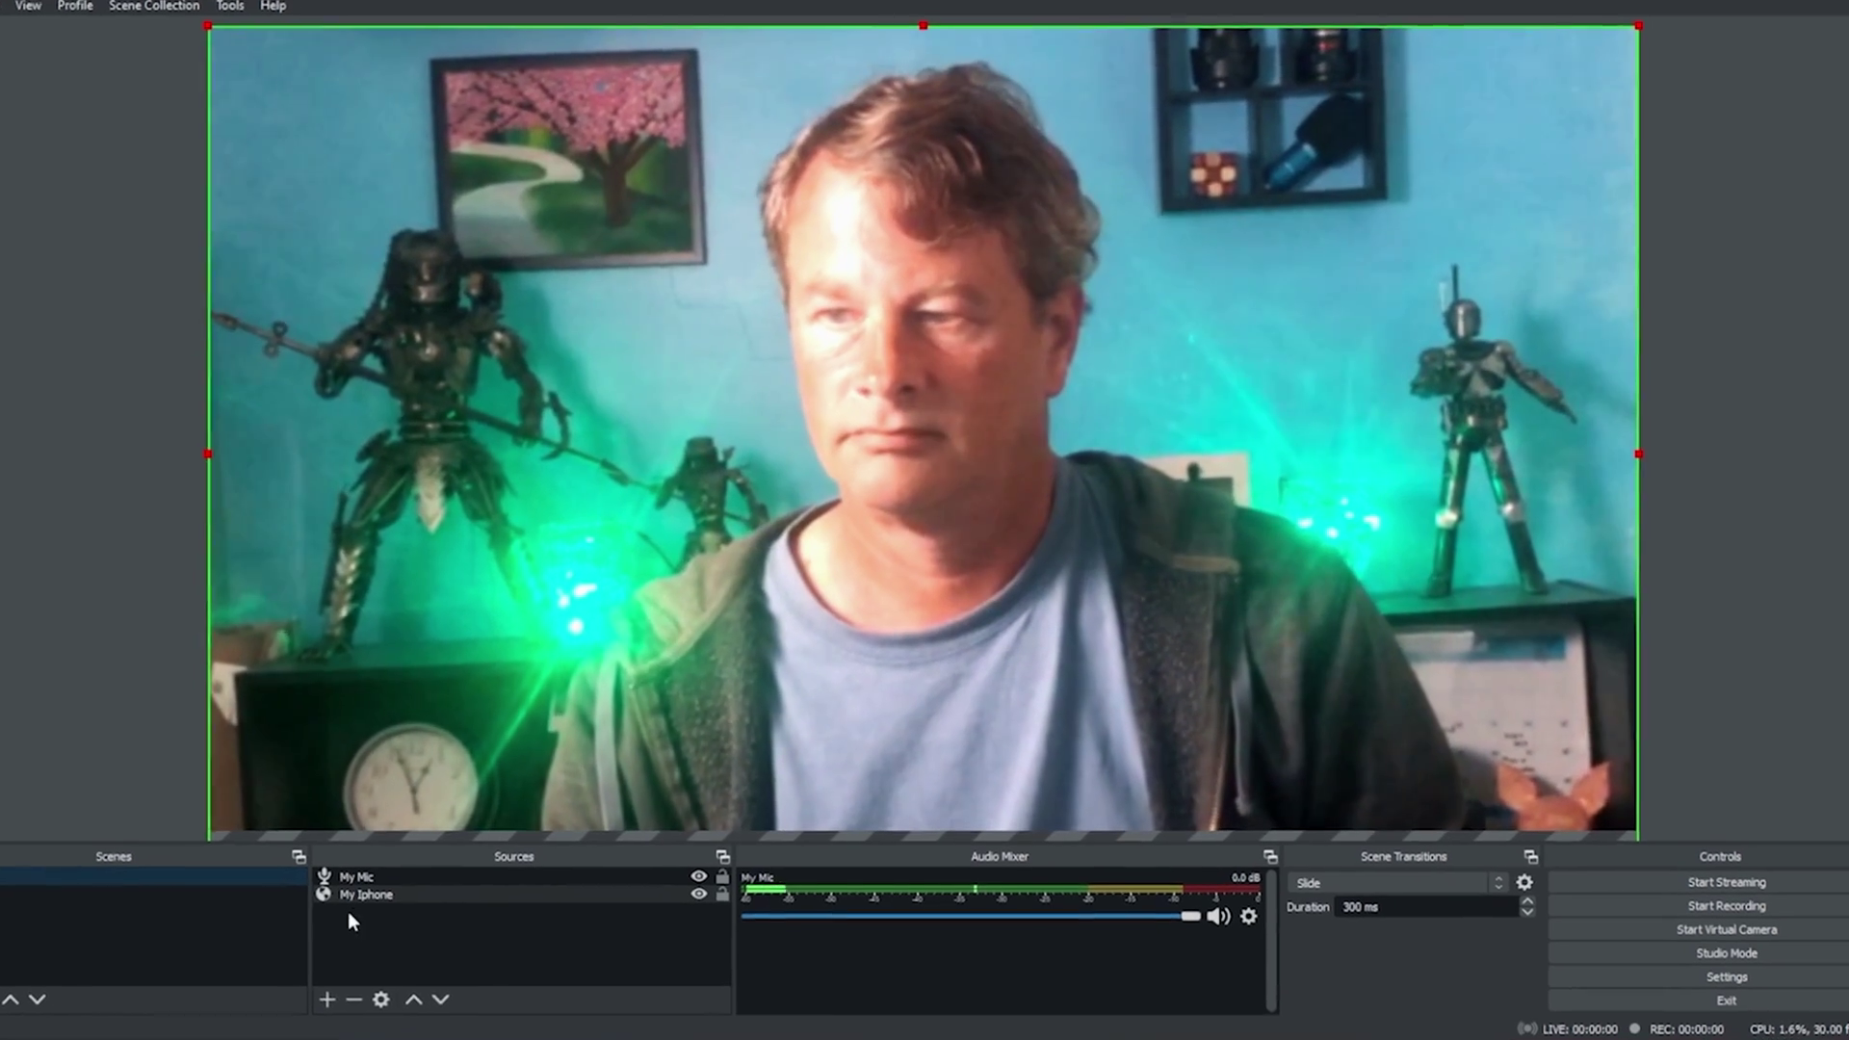
{"action": "left_click", "coordinate": [397, 877]}
{"action": "right_click", "coordinate": [300, 944]}
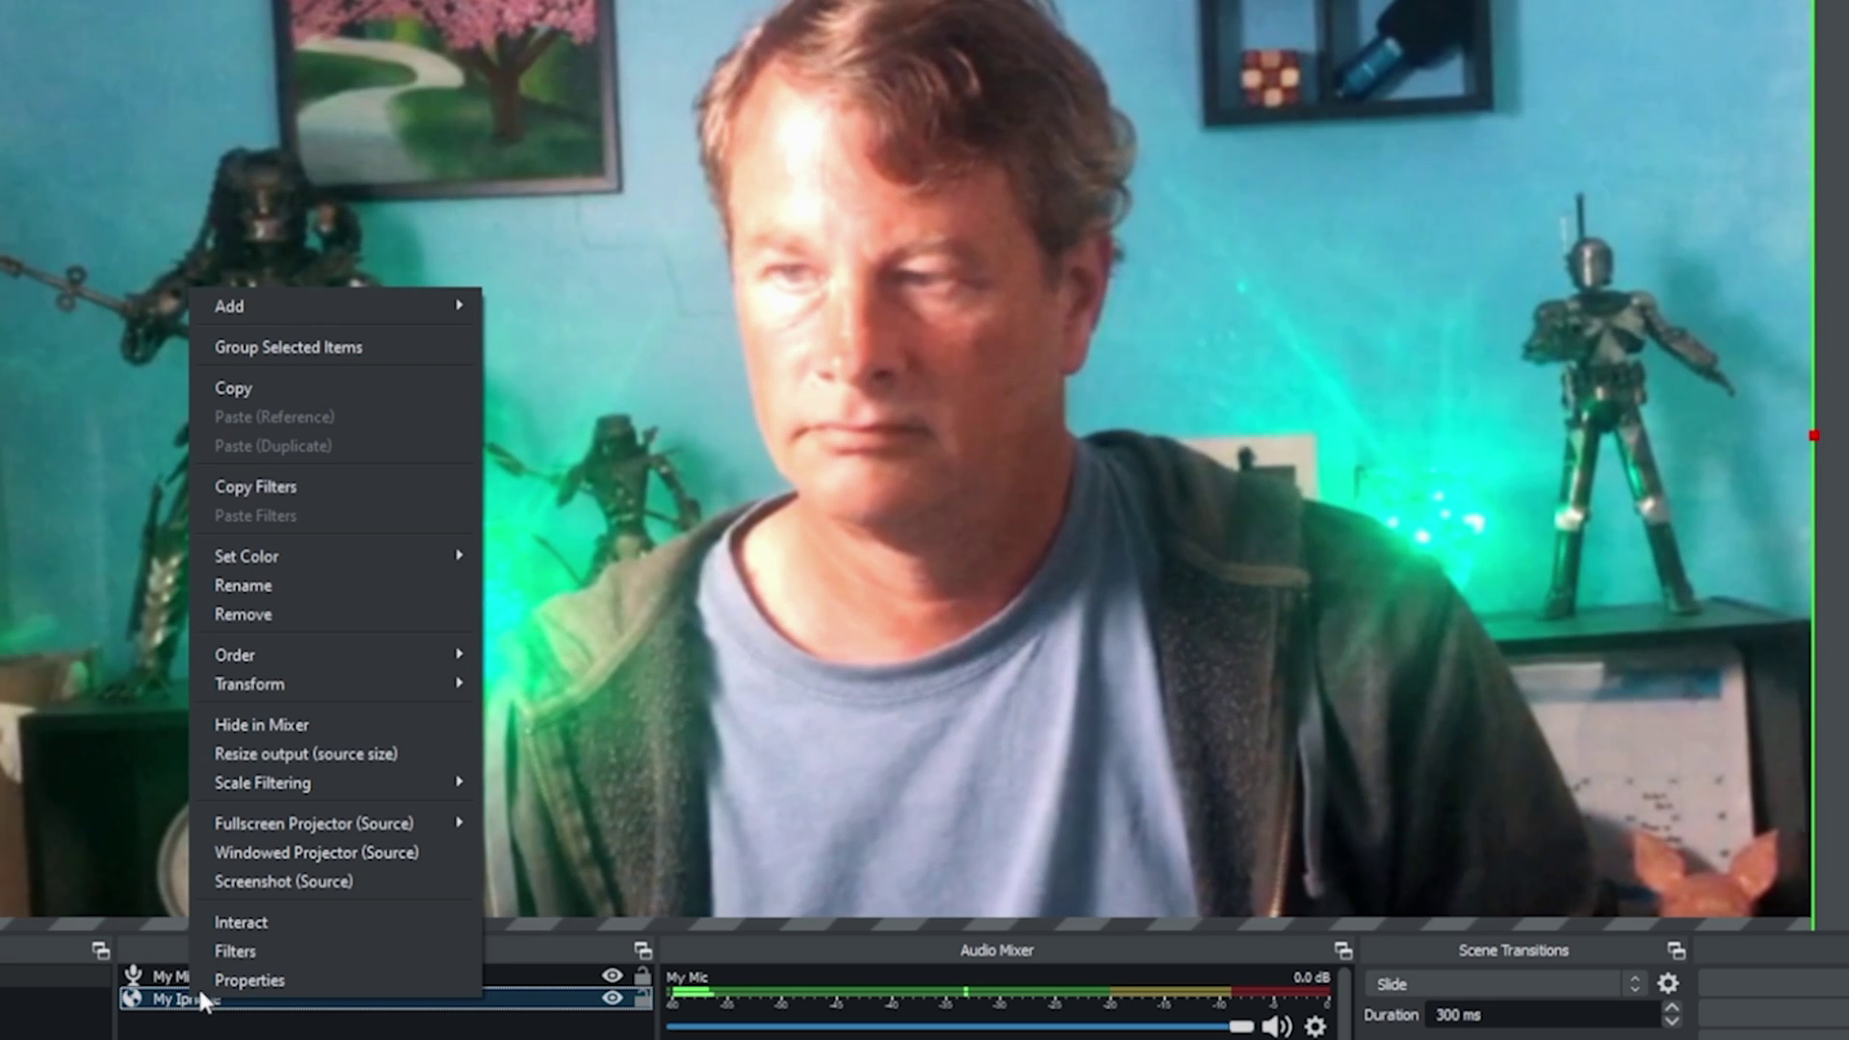
Step: Add a Color Correction filter to the My Iphone source
{"action": "left_click", "coordinate": [252, 941]}
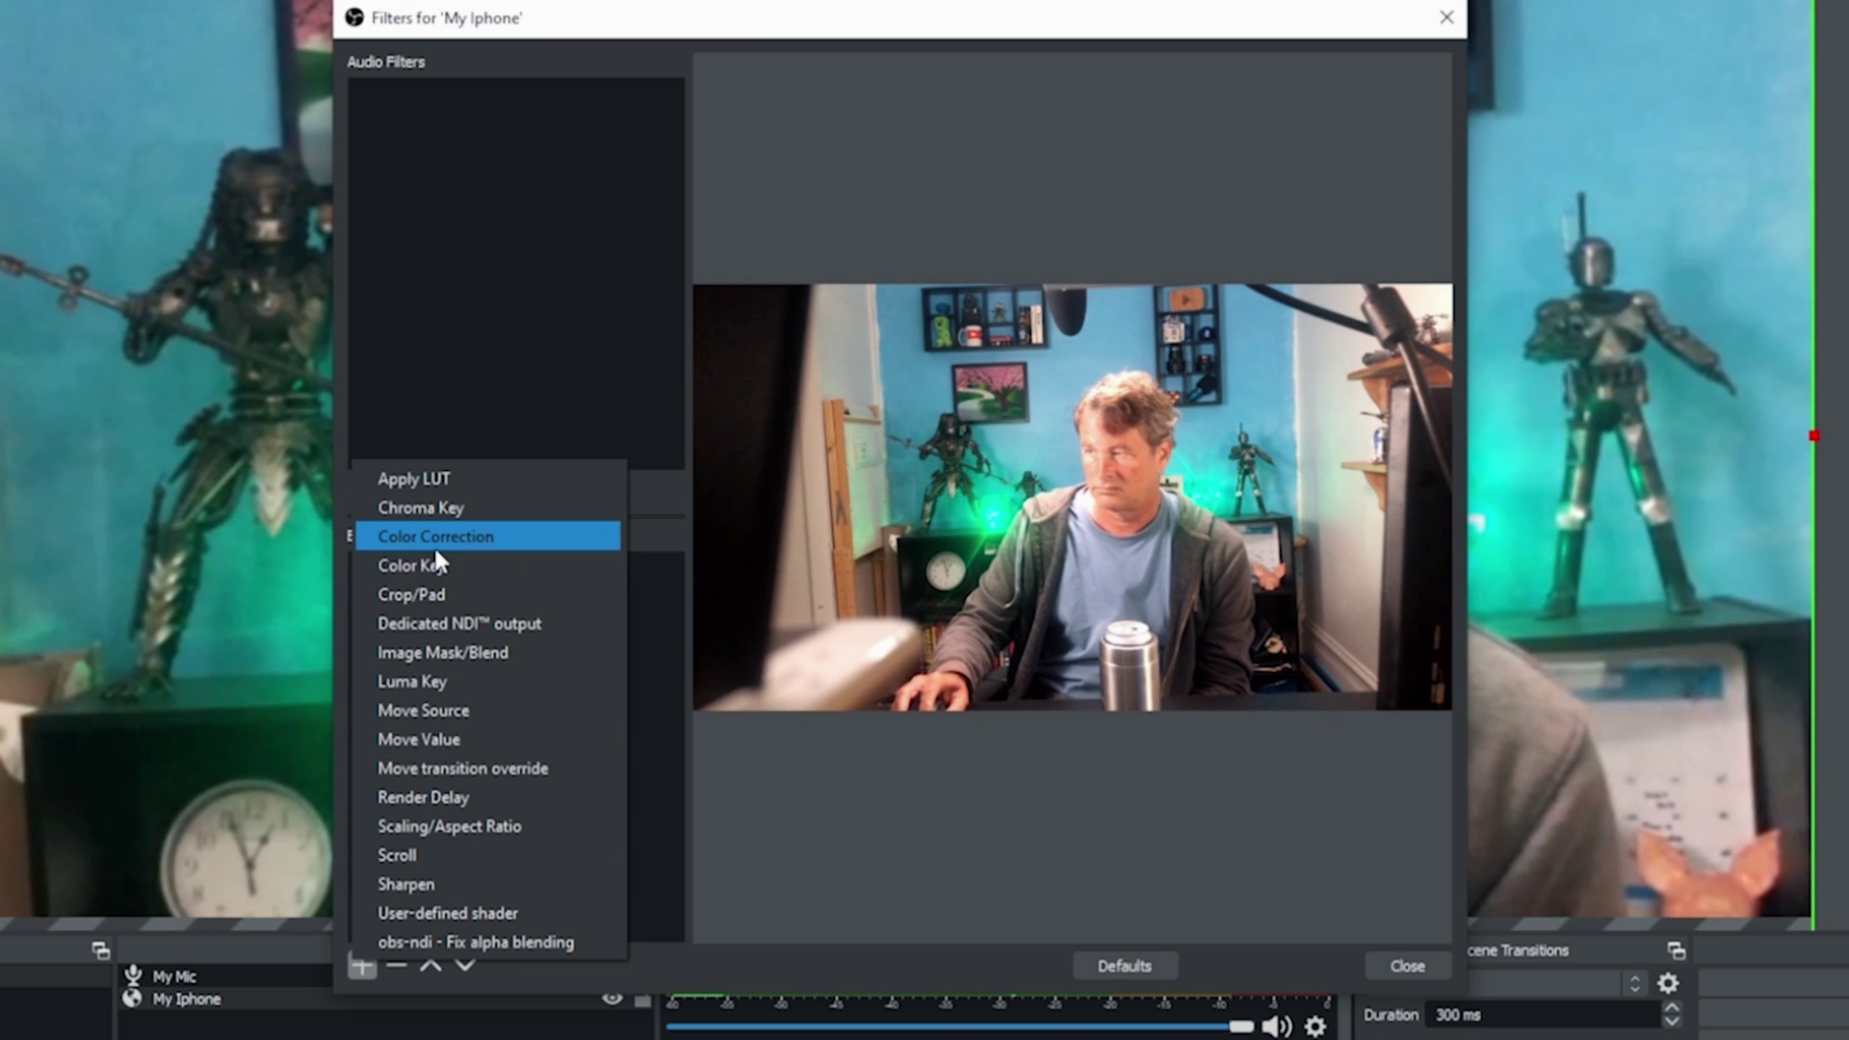
{"action": "left_click", "coordinate": [435, 547]}
{"action": "left_click", "coordinate": [848, 555]}
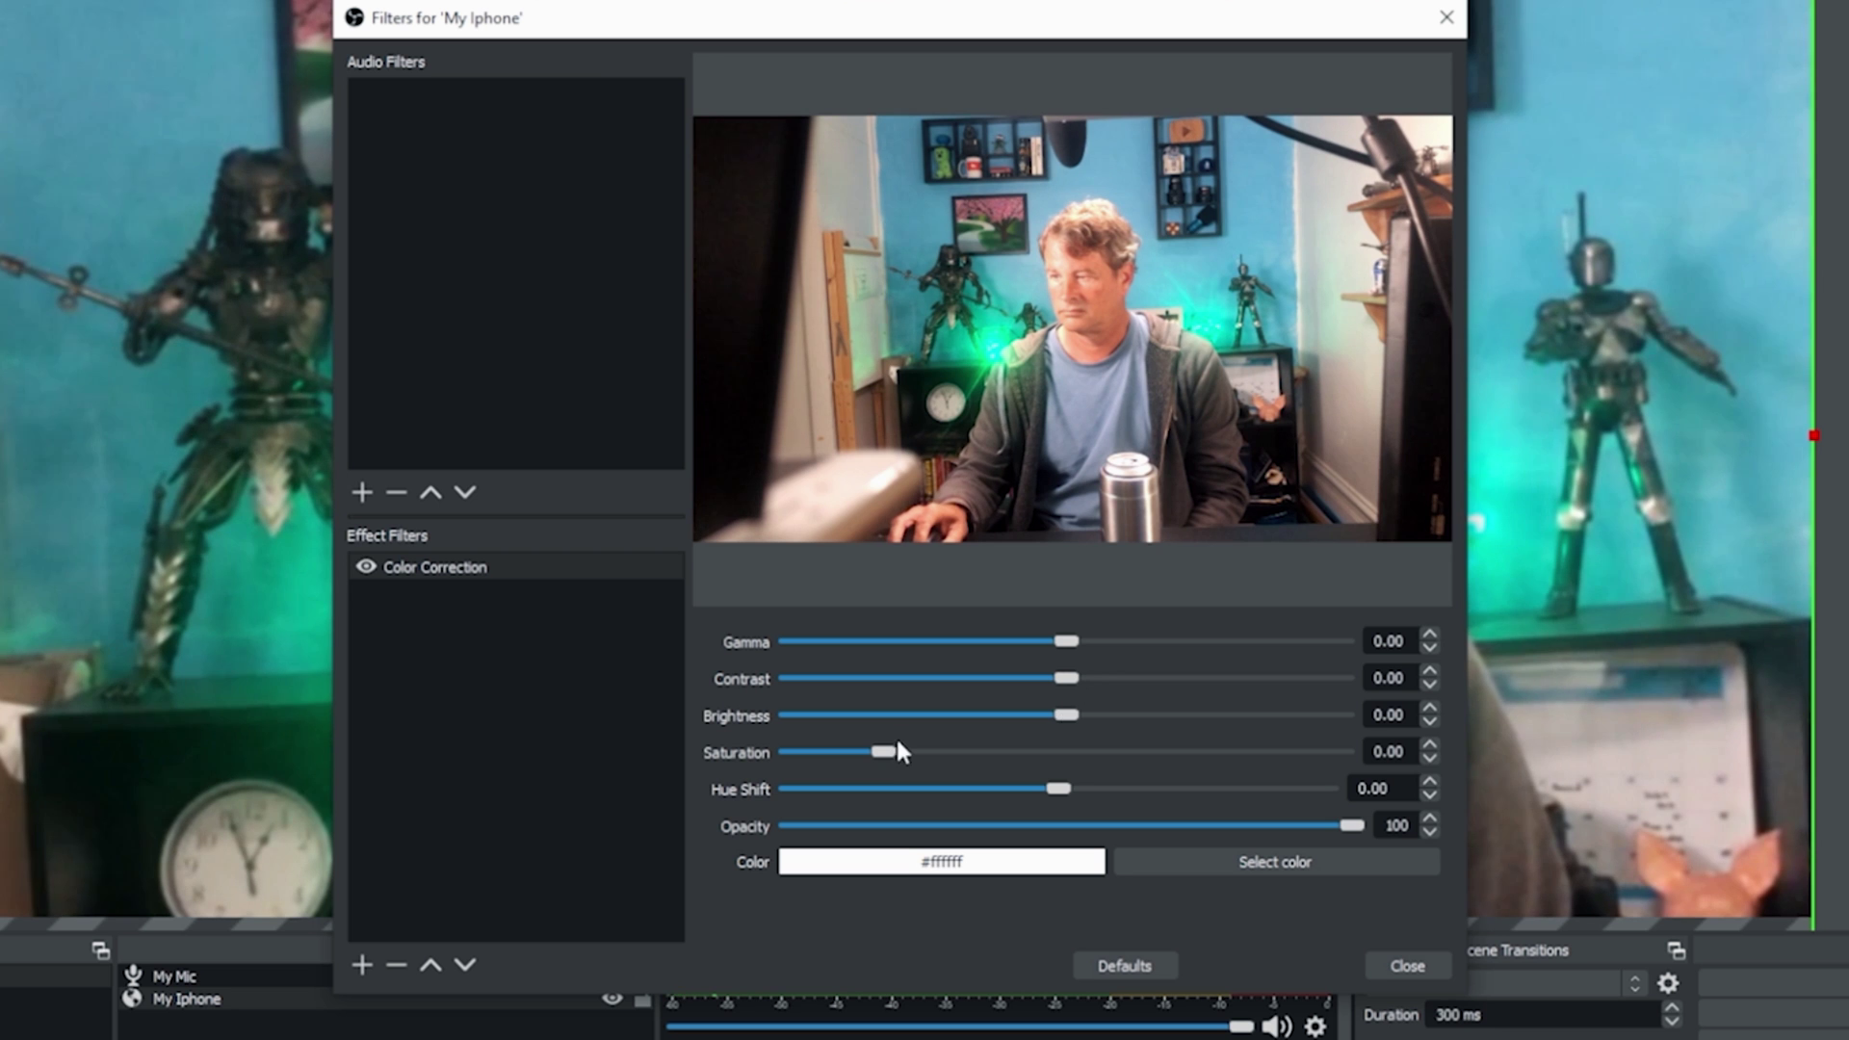
Step: Lower the filter's brightness and saturation and tweak gamma to darken and mute the iPhone feed
{"action": "left_click_drag", "start_coordinate": [1062, 717], "coordinate": [982, 717]}
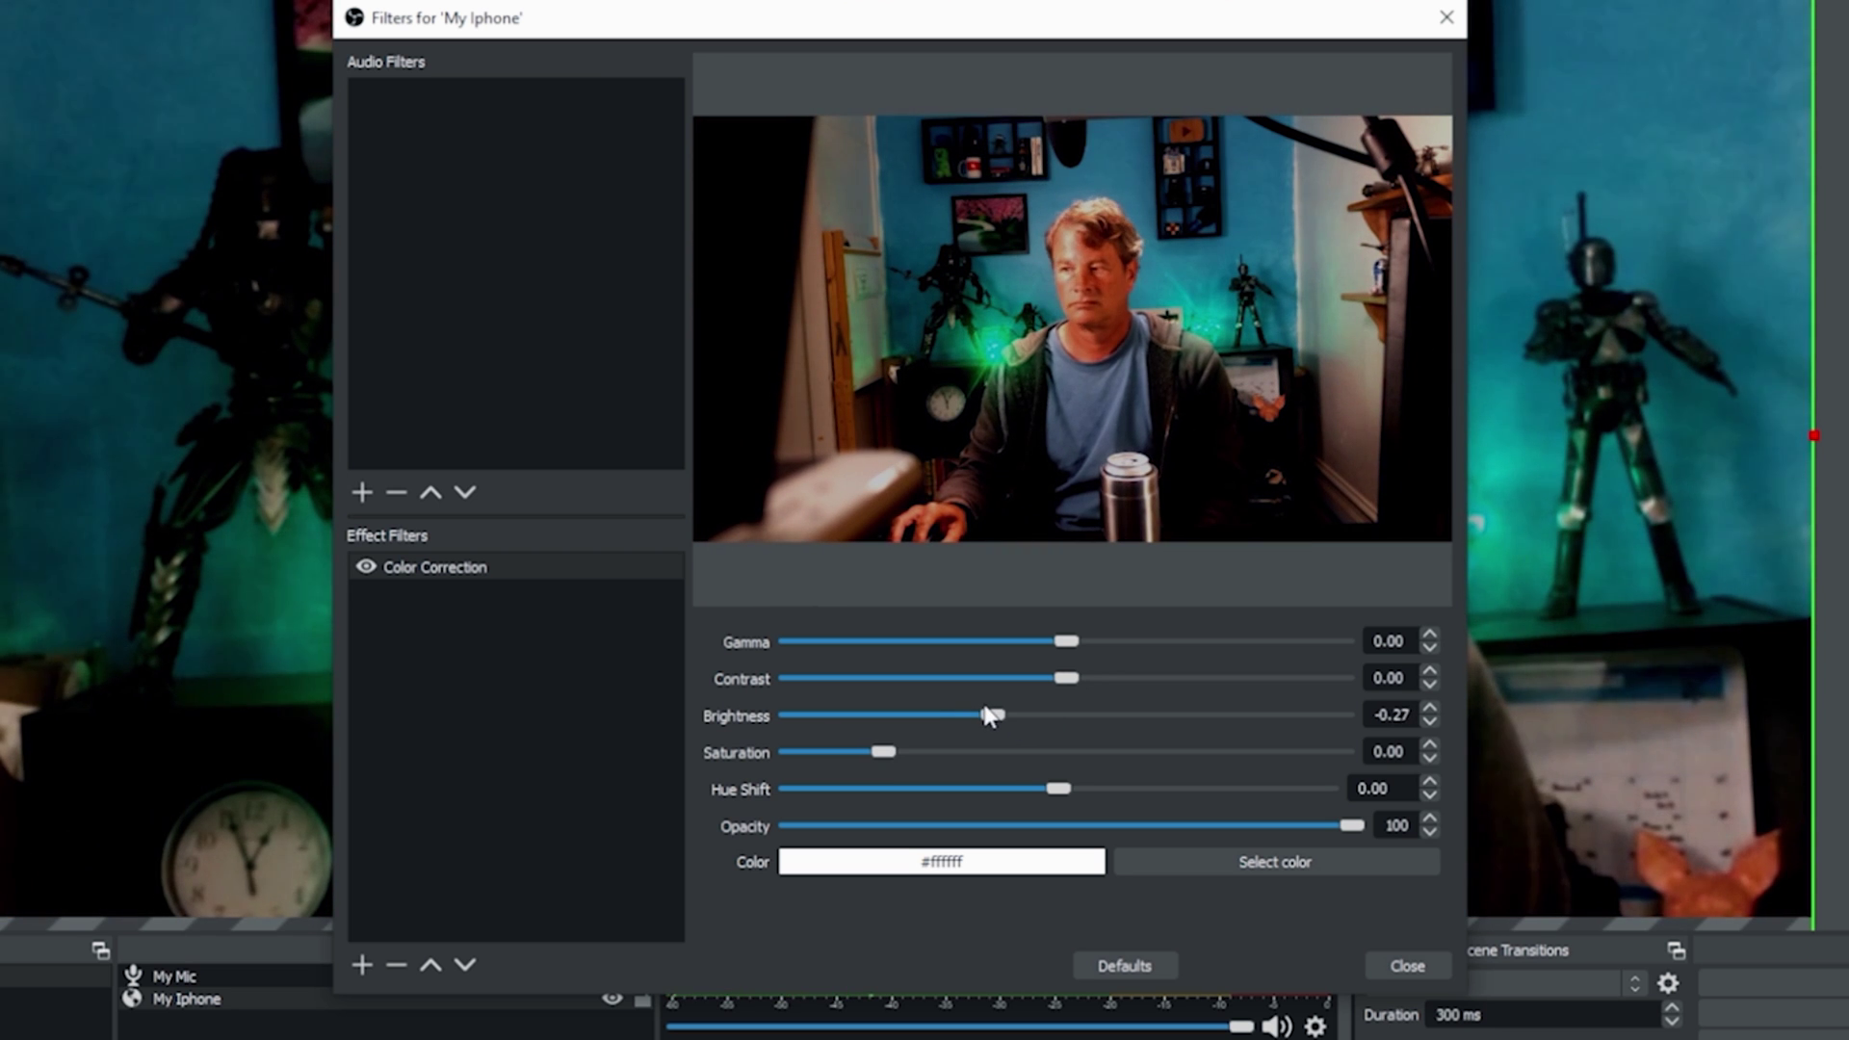
{"action": "left_click_drag", "start_coordinate": [873, 754], "coordinate": [840, 755]}
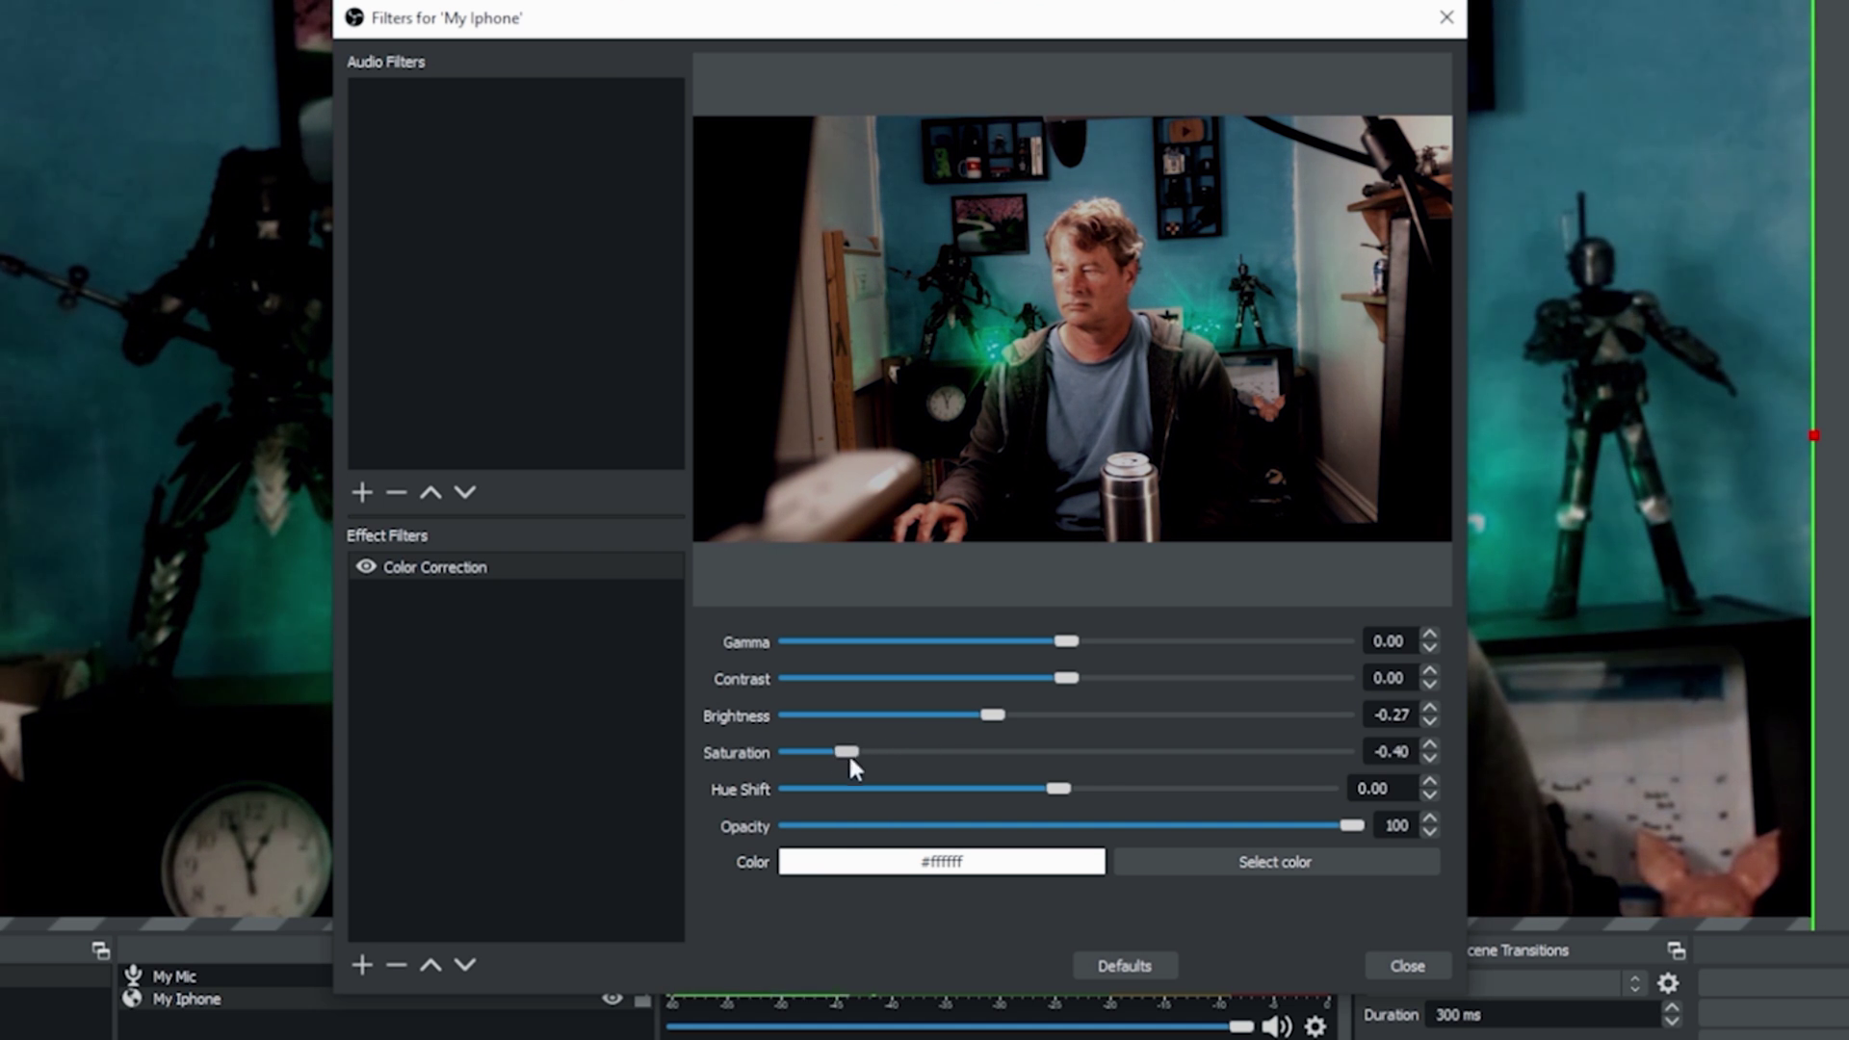
{"action": "left_click_drag", "start_coordinate": [1086, 29], "coordinate": [1839, 11]}
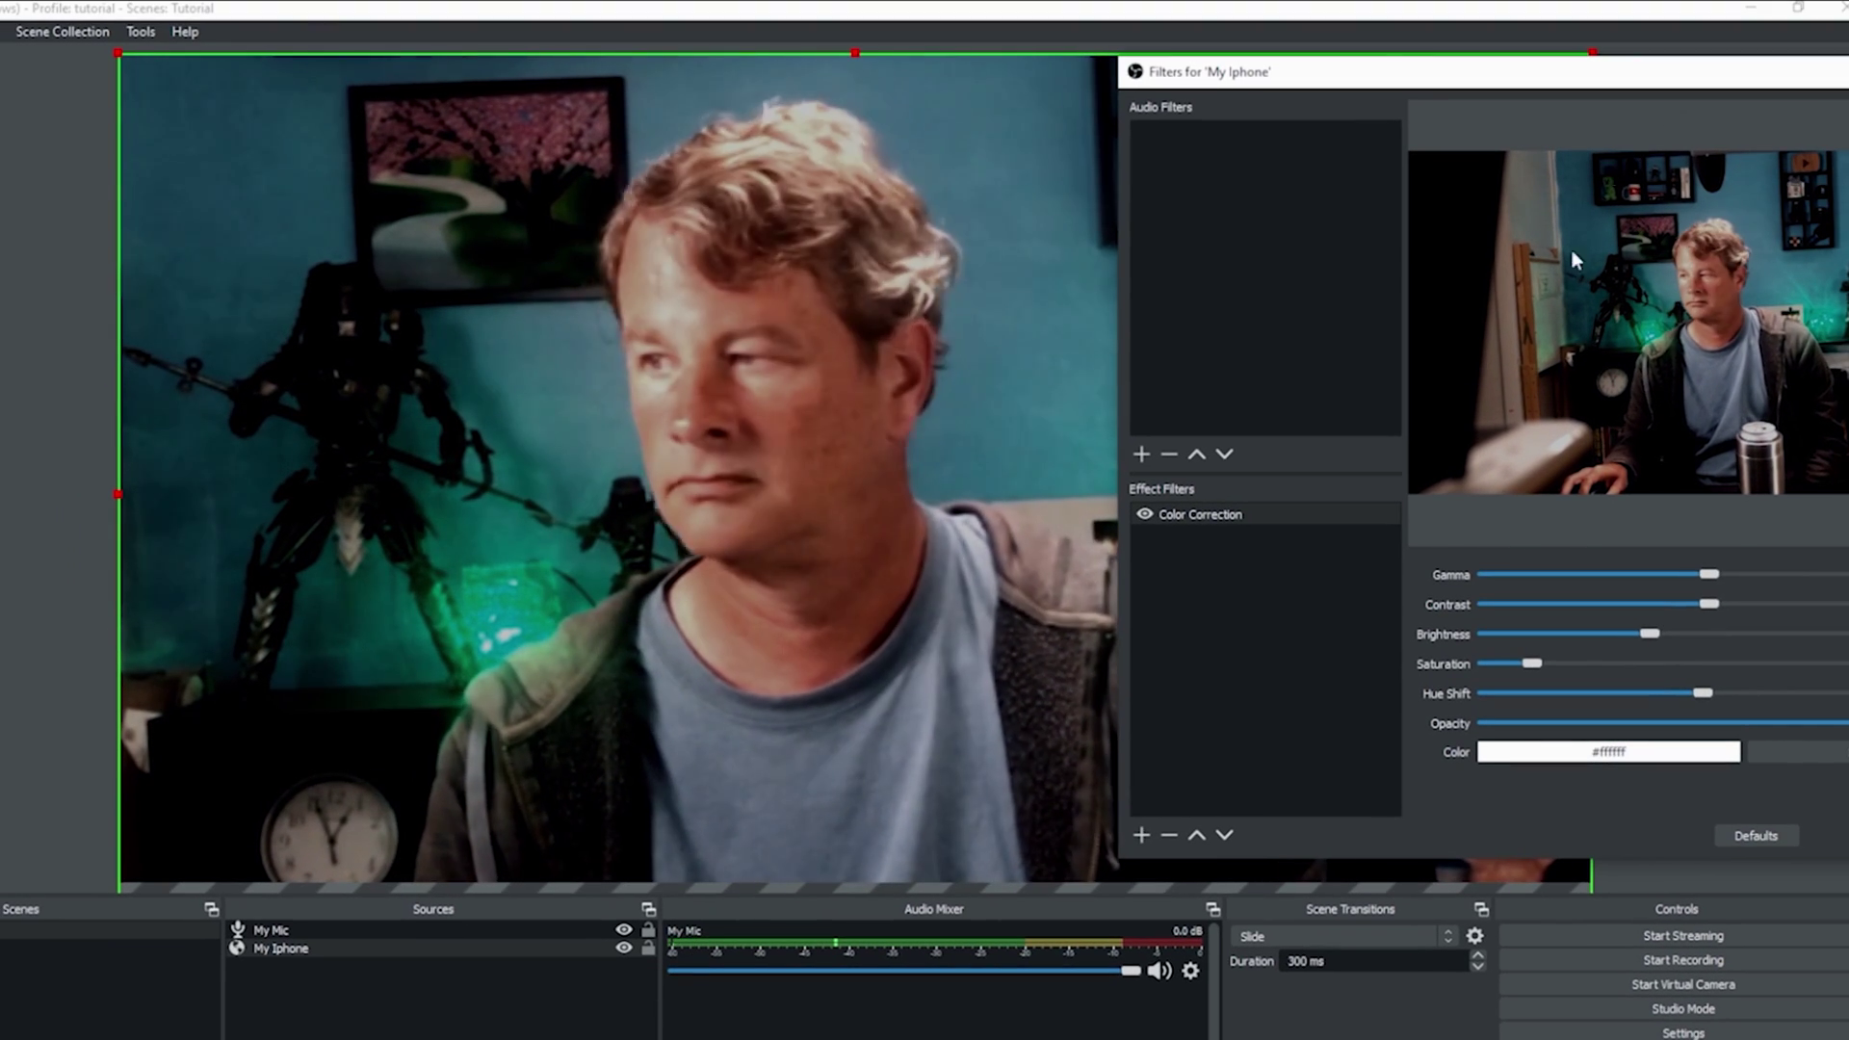
{"action": "left_click_drag", "start_coordinate": [1646, 634], "coordinate": [1626, 637]}
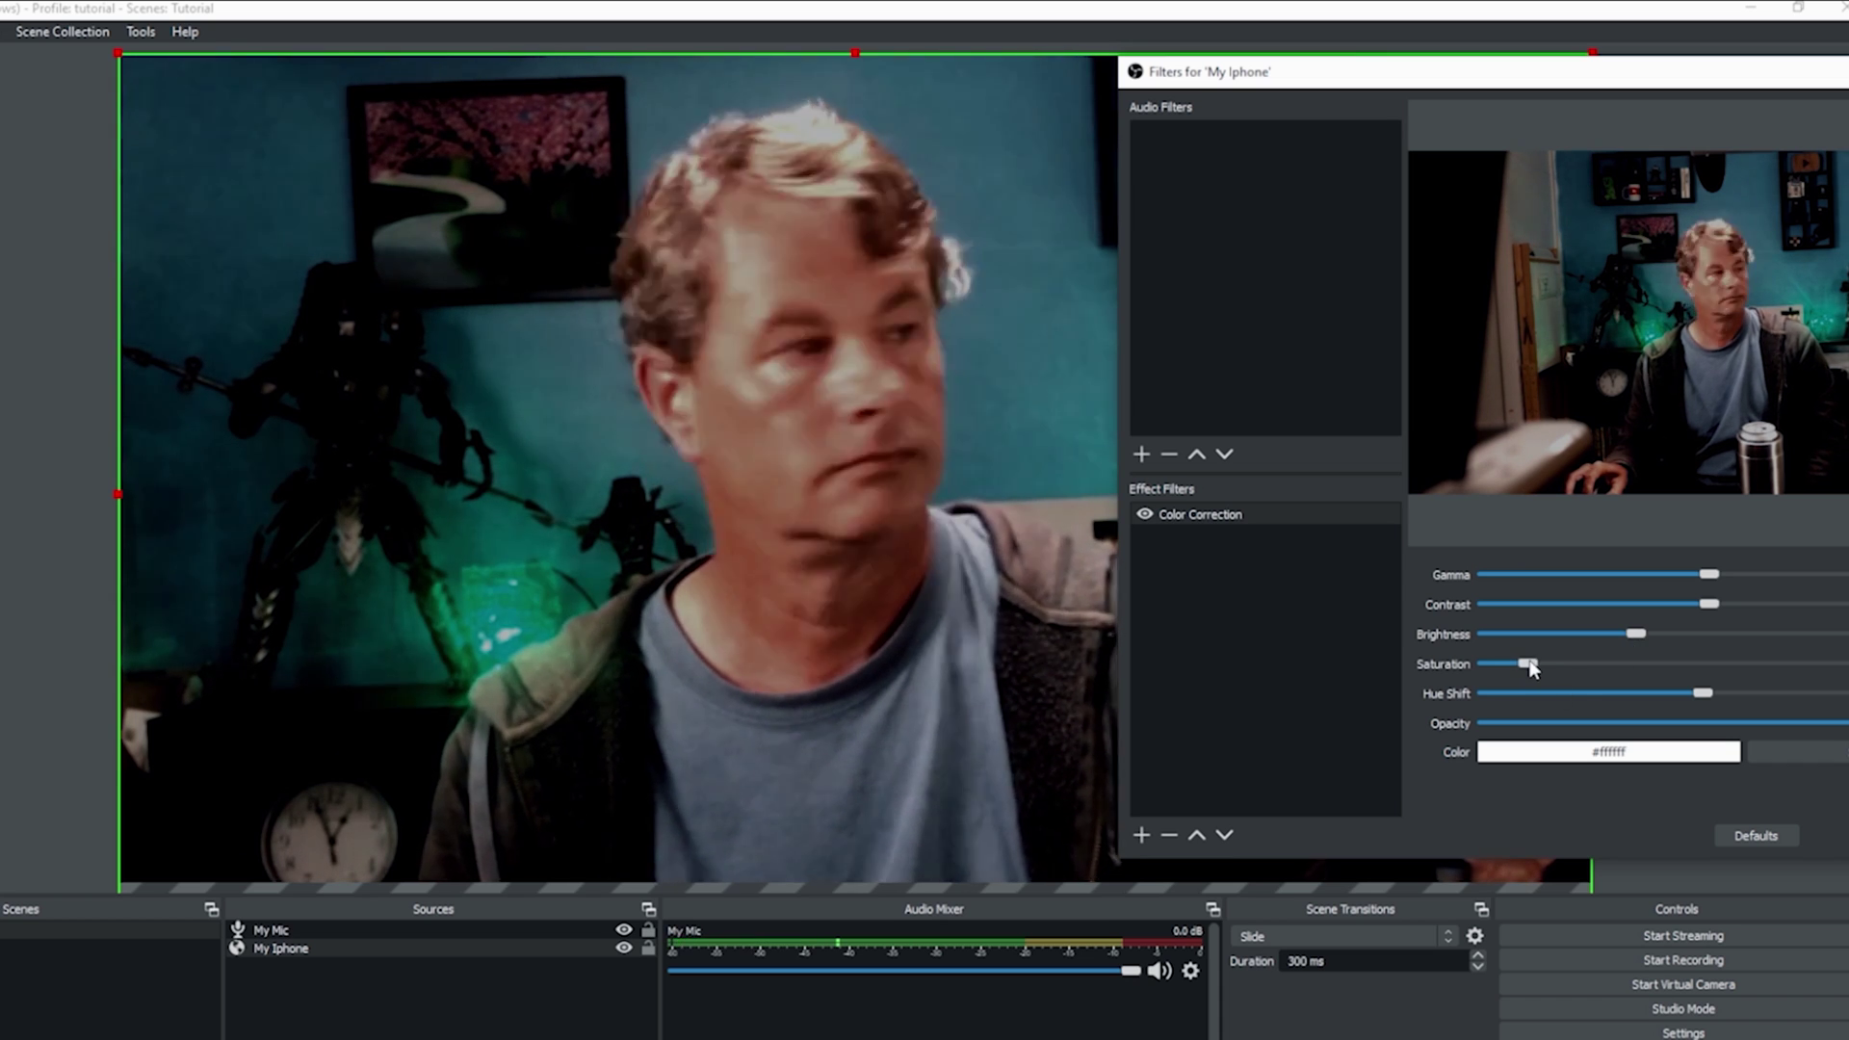
{"action": "mouse_move", "coordinate": [1708, 574]}
{"action": "left_mouse_down"}
{"action": "mouse_move", "coordinate": [1577, 578]}
{"action": "mouse_move", "coordinate": [1710, 599]}
{"action": "left_mouse_up"}
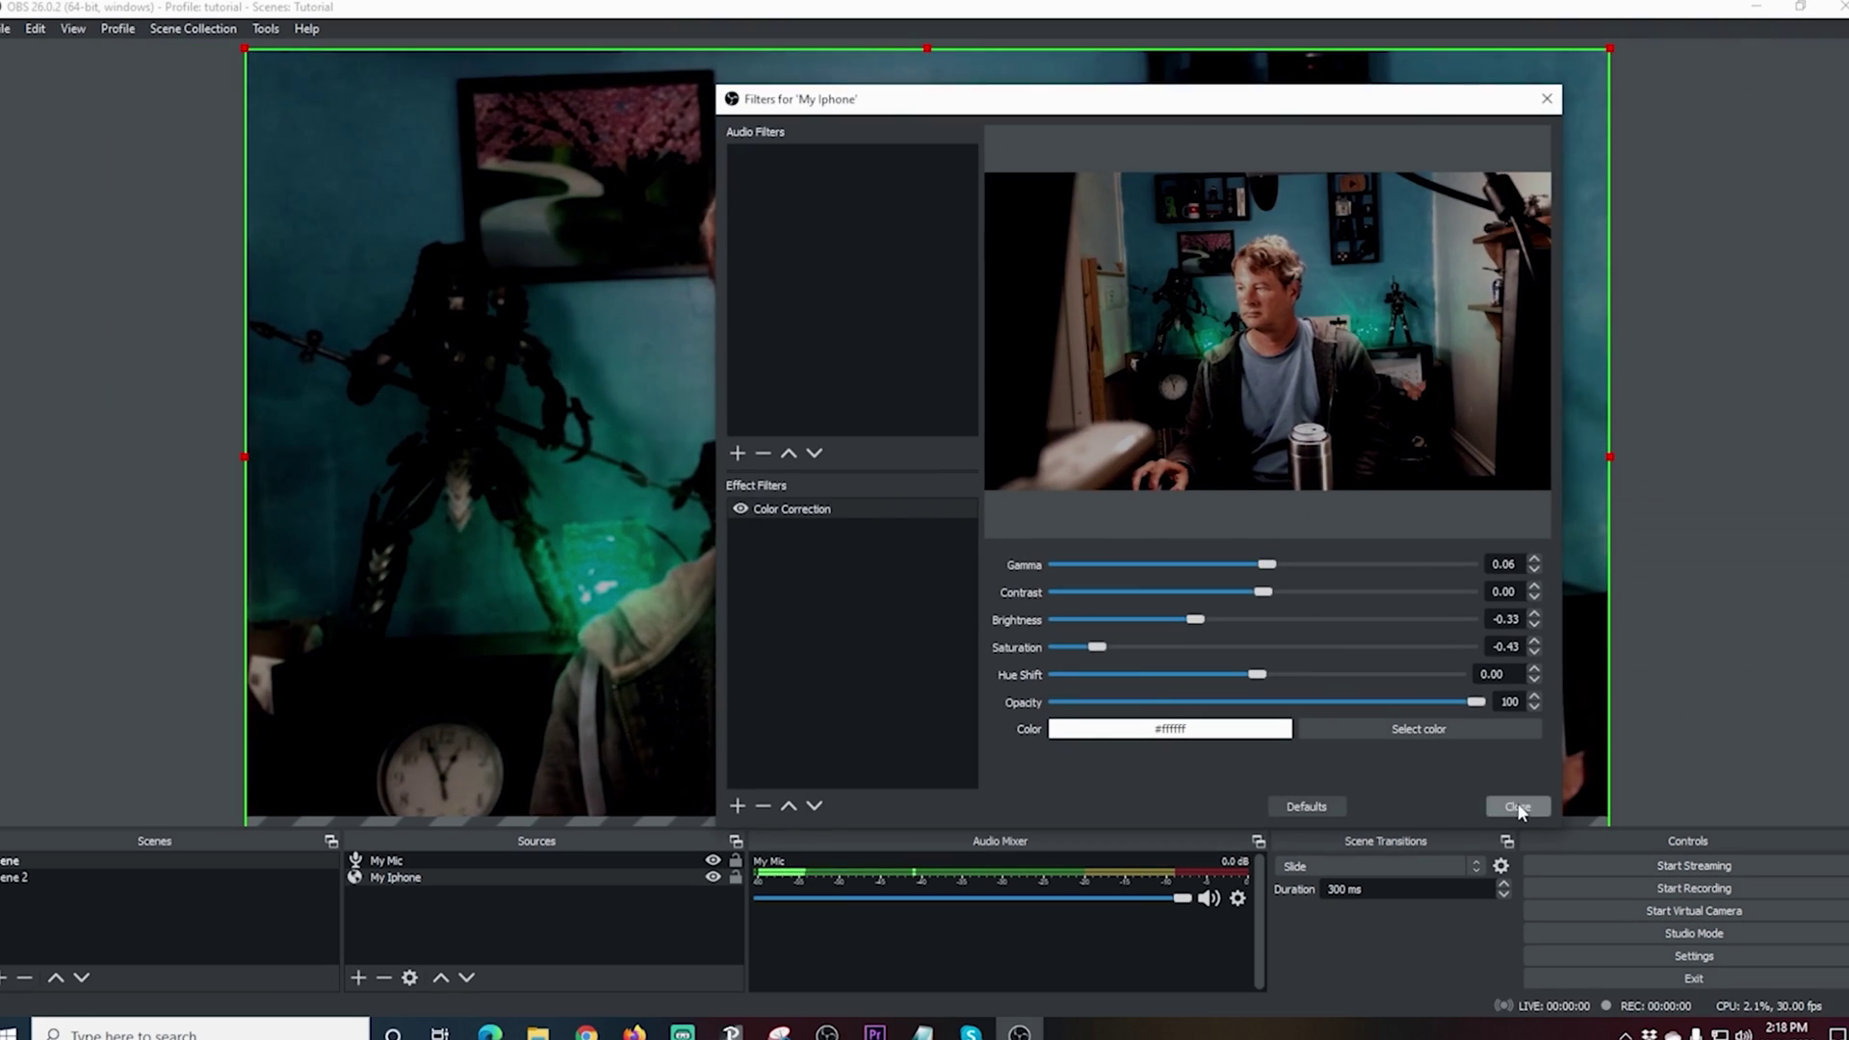
Step: Close the Filters dialog and switch to Scene 2 with the main camera
{"action": "left_click", "coordinate": [1531, 807]}
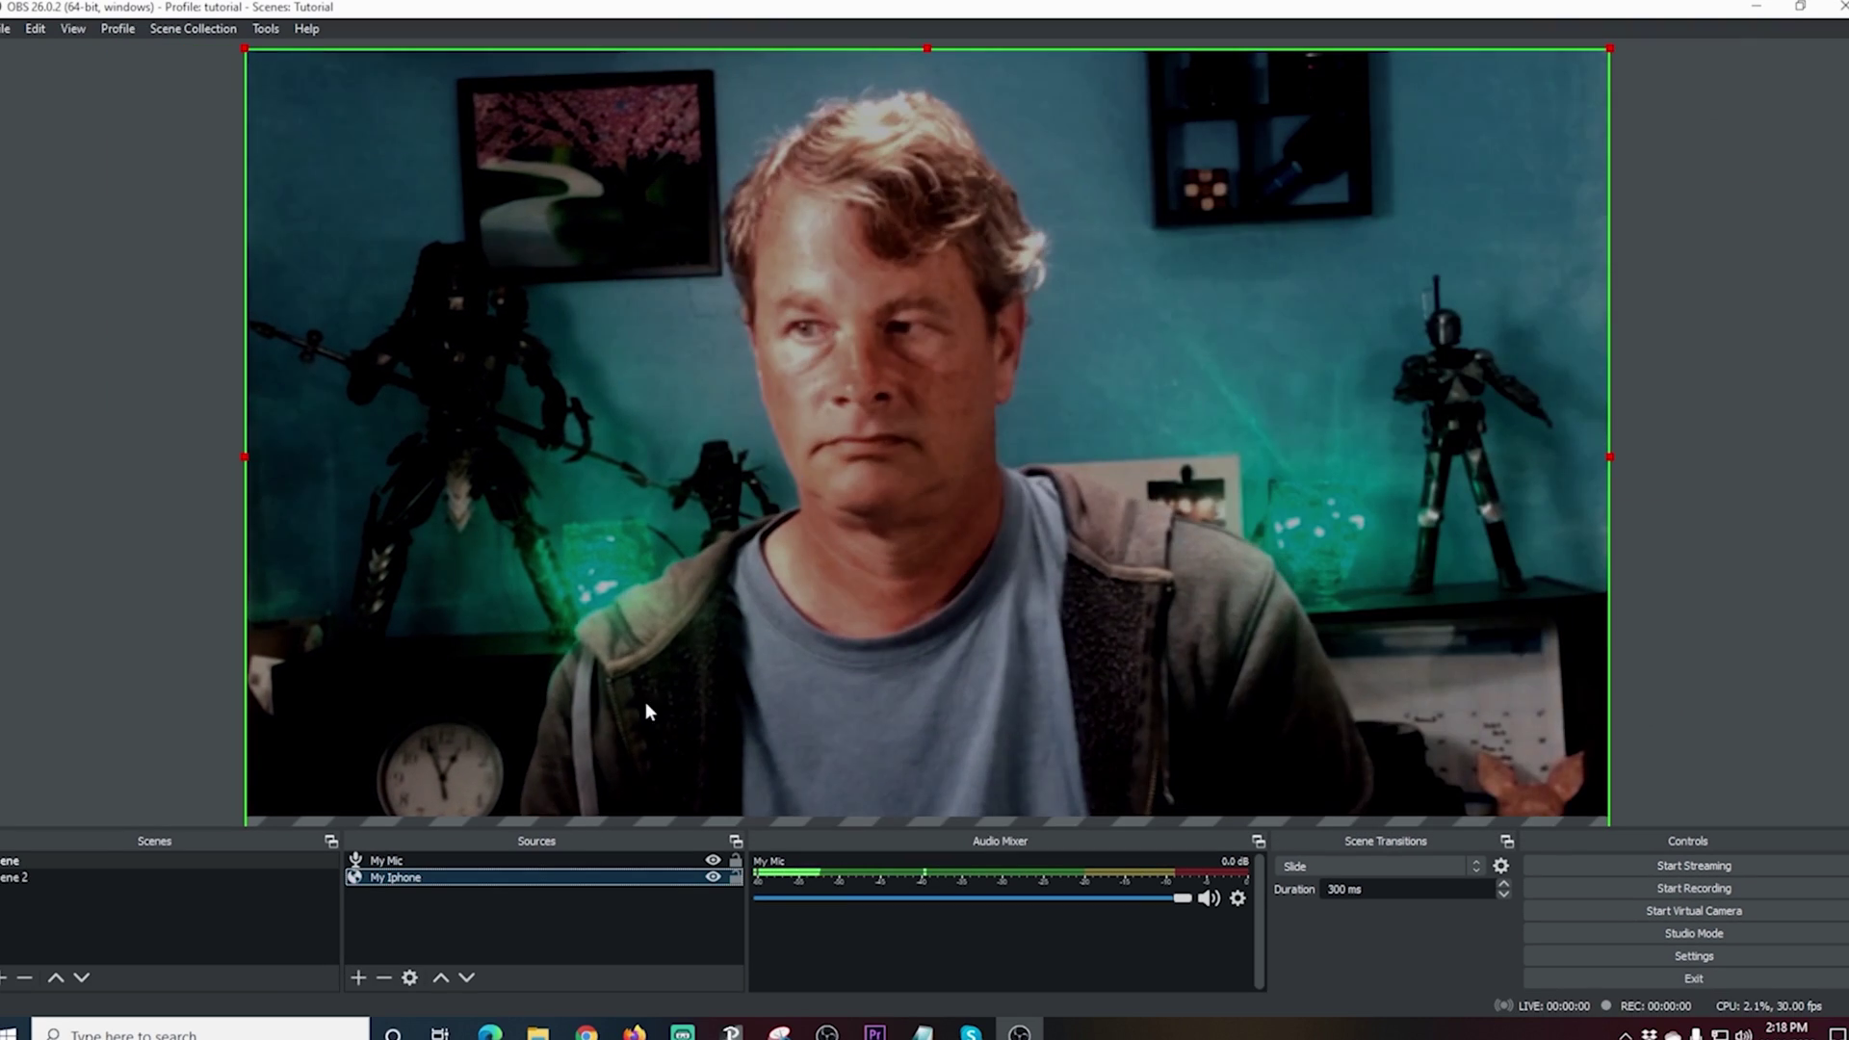
{"action": "left_click", "coordinate": [82, 859]}
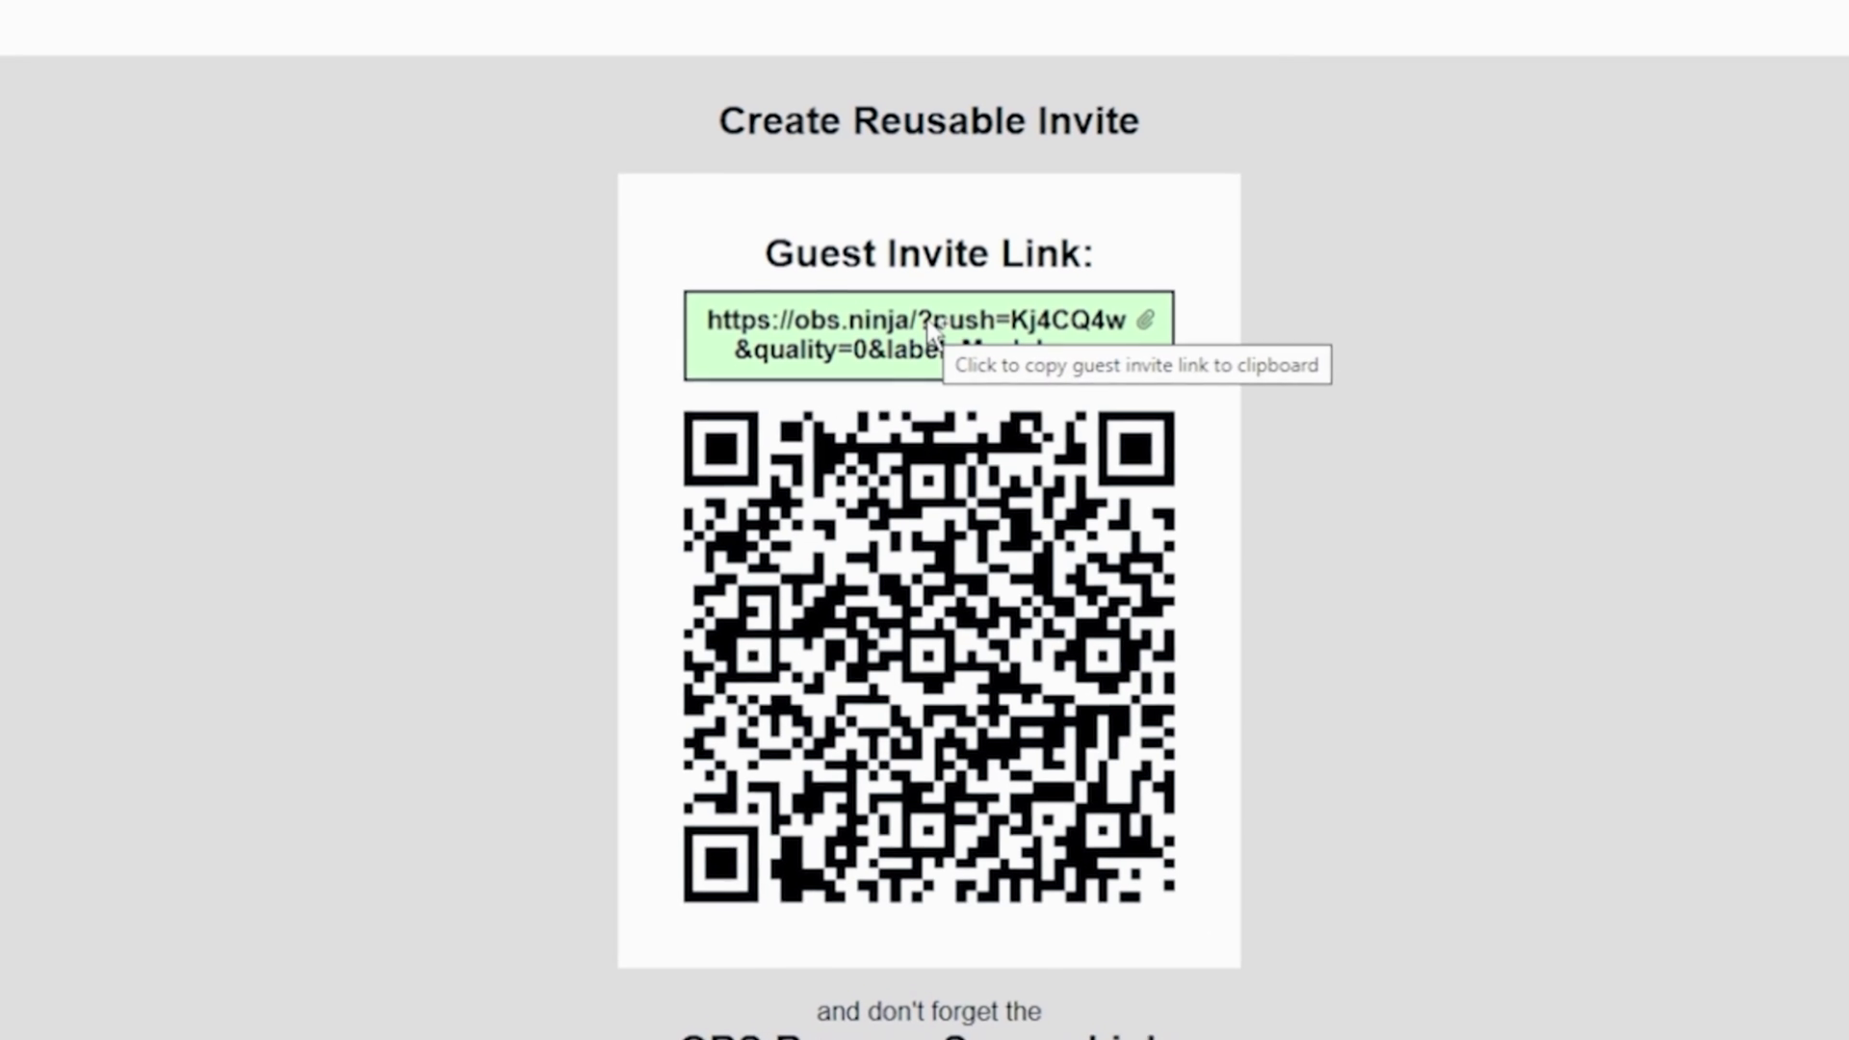
Step: Copy OBS.Ninja's green Guest Invite Link to the clipboard
{"action": "left_click", "coordinate": [929, 308]}
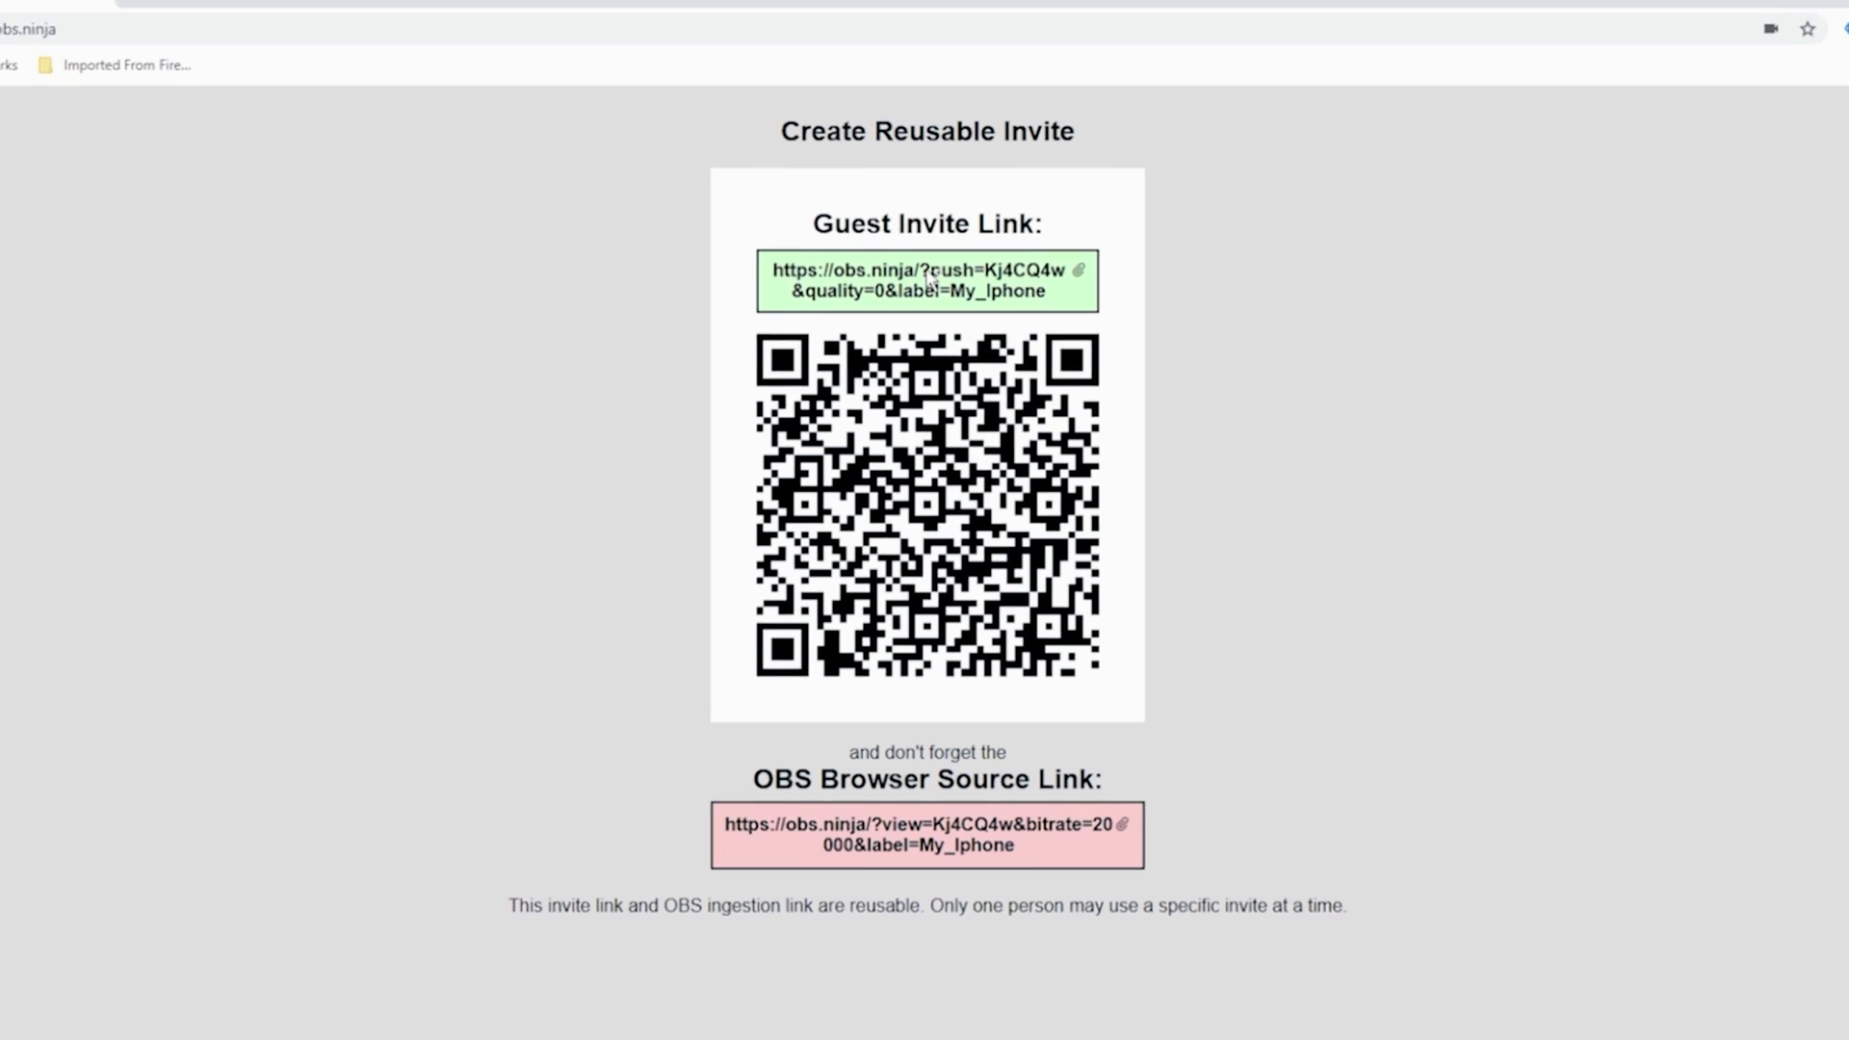
{"action": "left_click", "coordinate": [931, 310]}
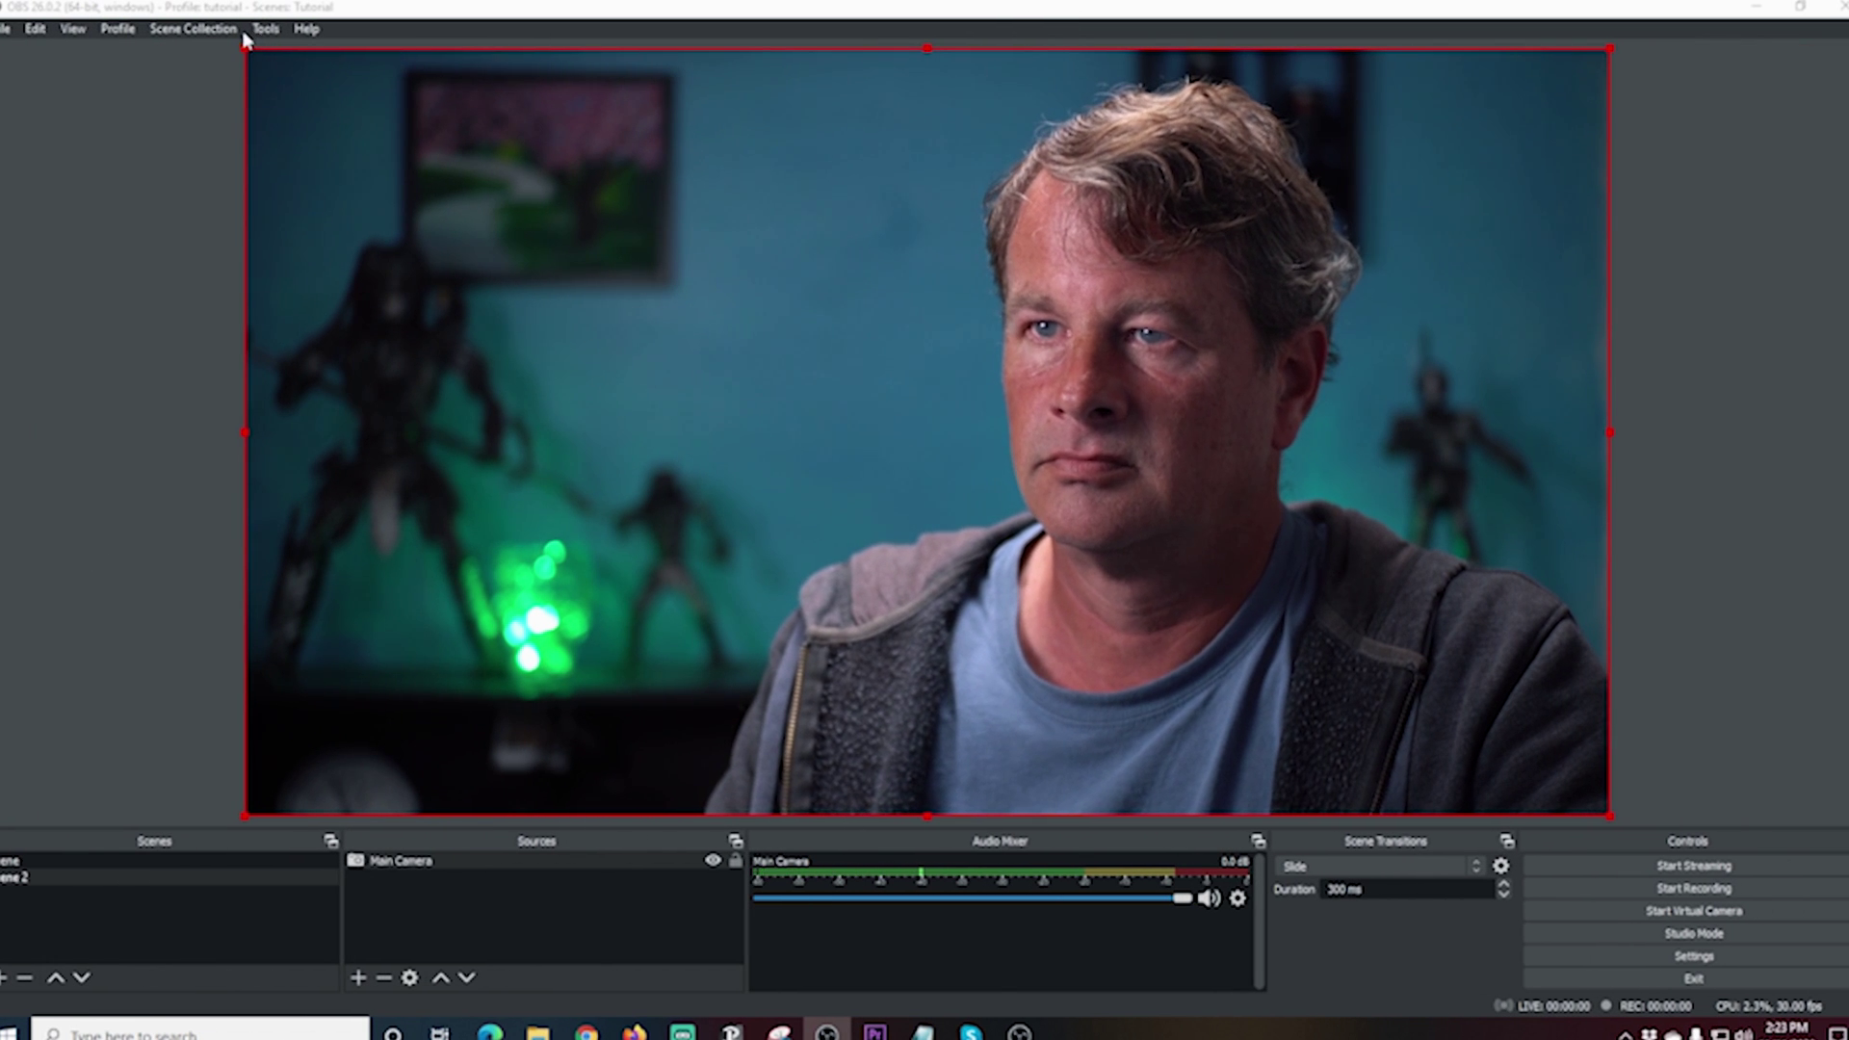
Step: Shrink the main camera feed toward the upper left and create a text source named ME
{"action": "left_click_drag", "start_coordinate": [245, 48], "coordinate": [1048, 608]}
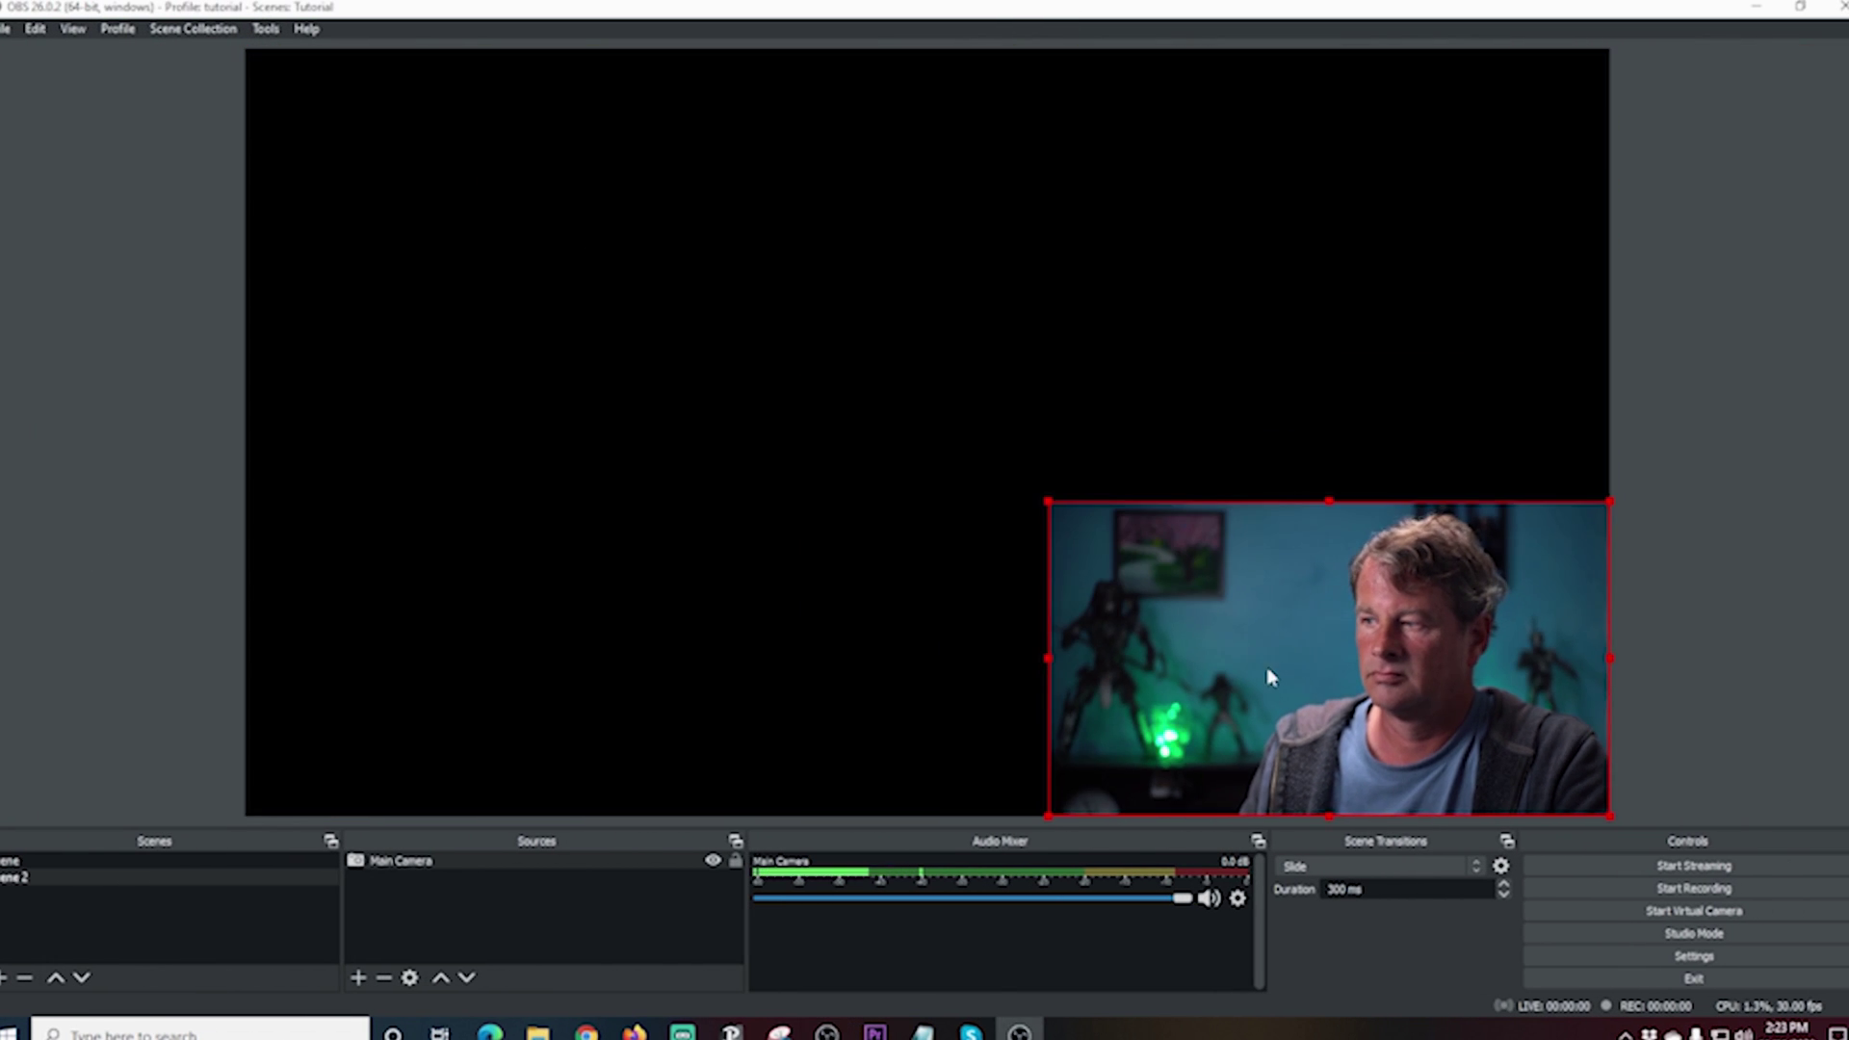
{"action": "left_click_drag", "start_coordinate": [1269, 677], "coordinate": [517, 431]}
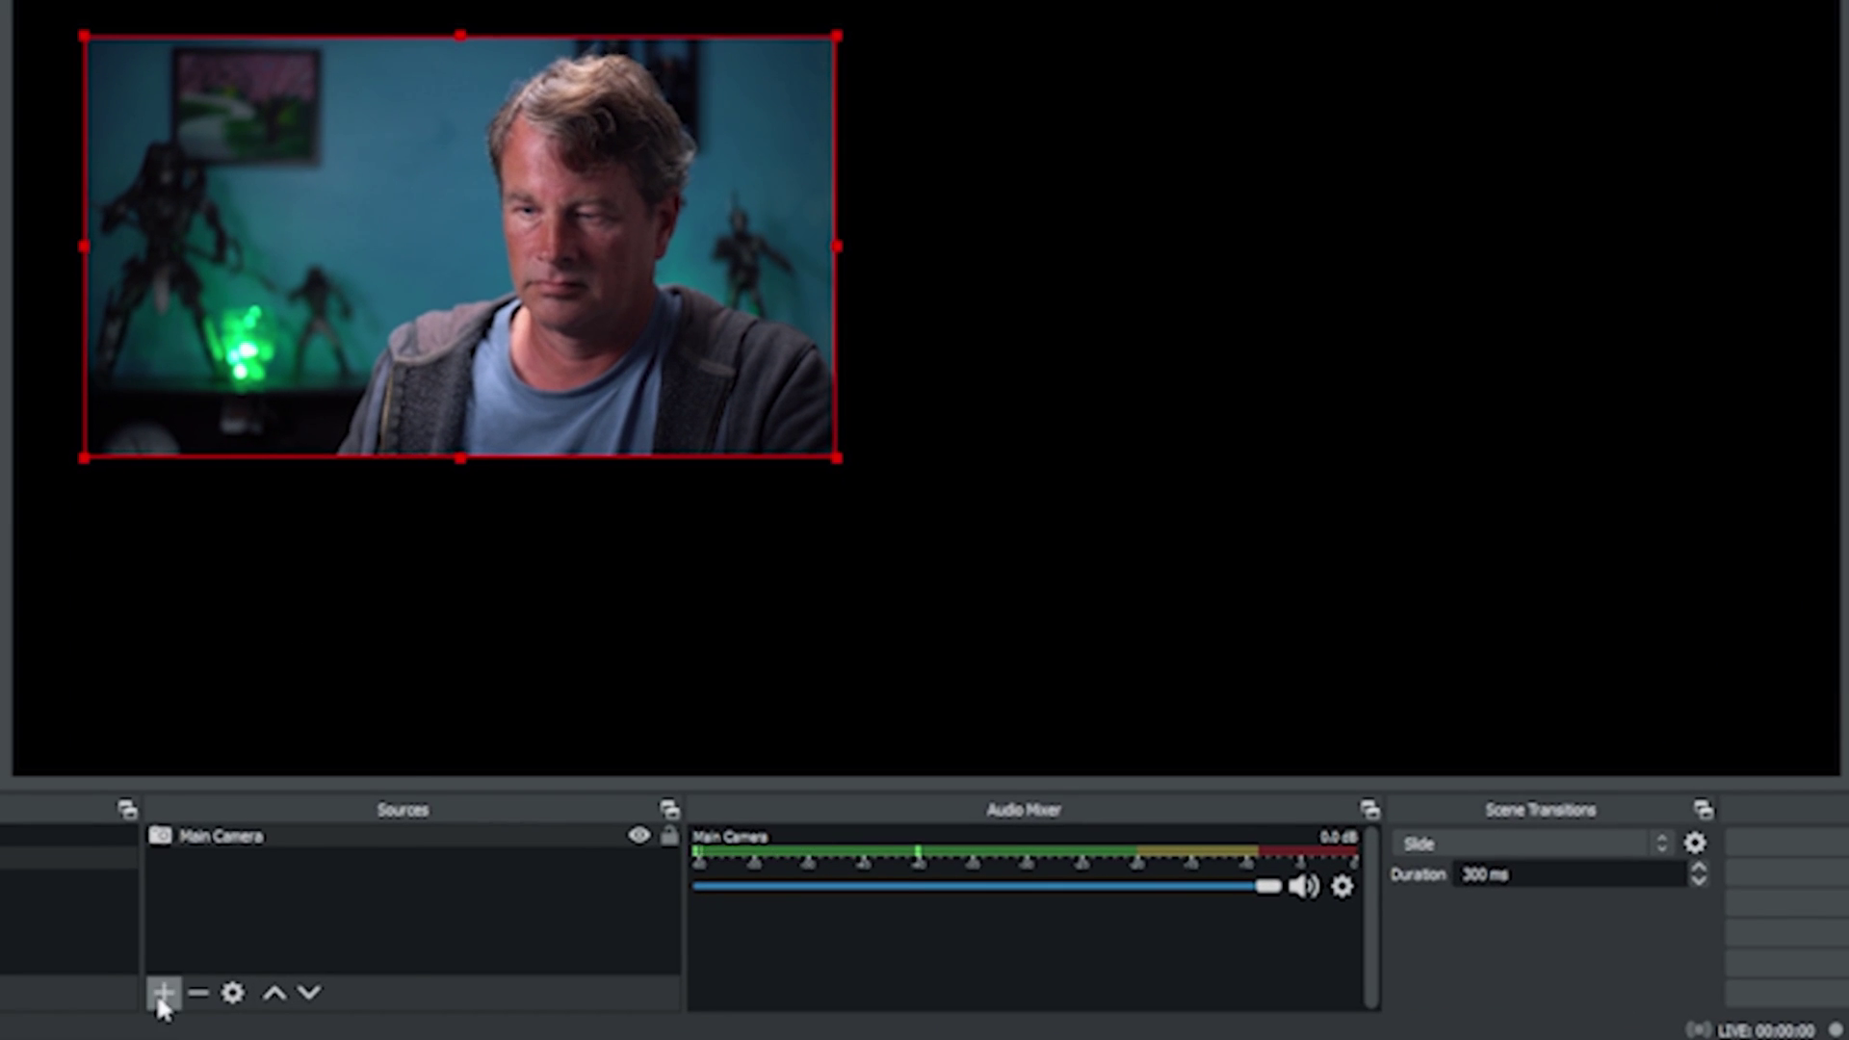
{"action": "left_click", "coordinate": [162, 997]}
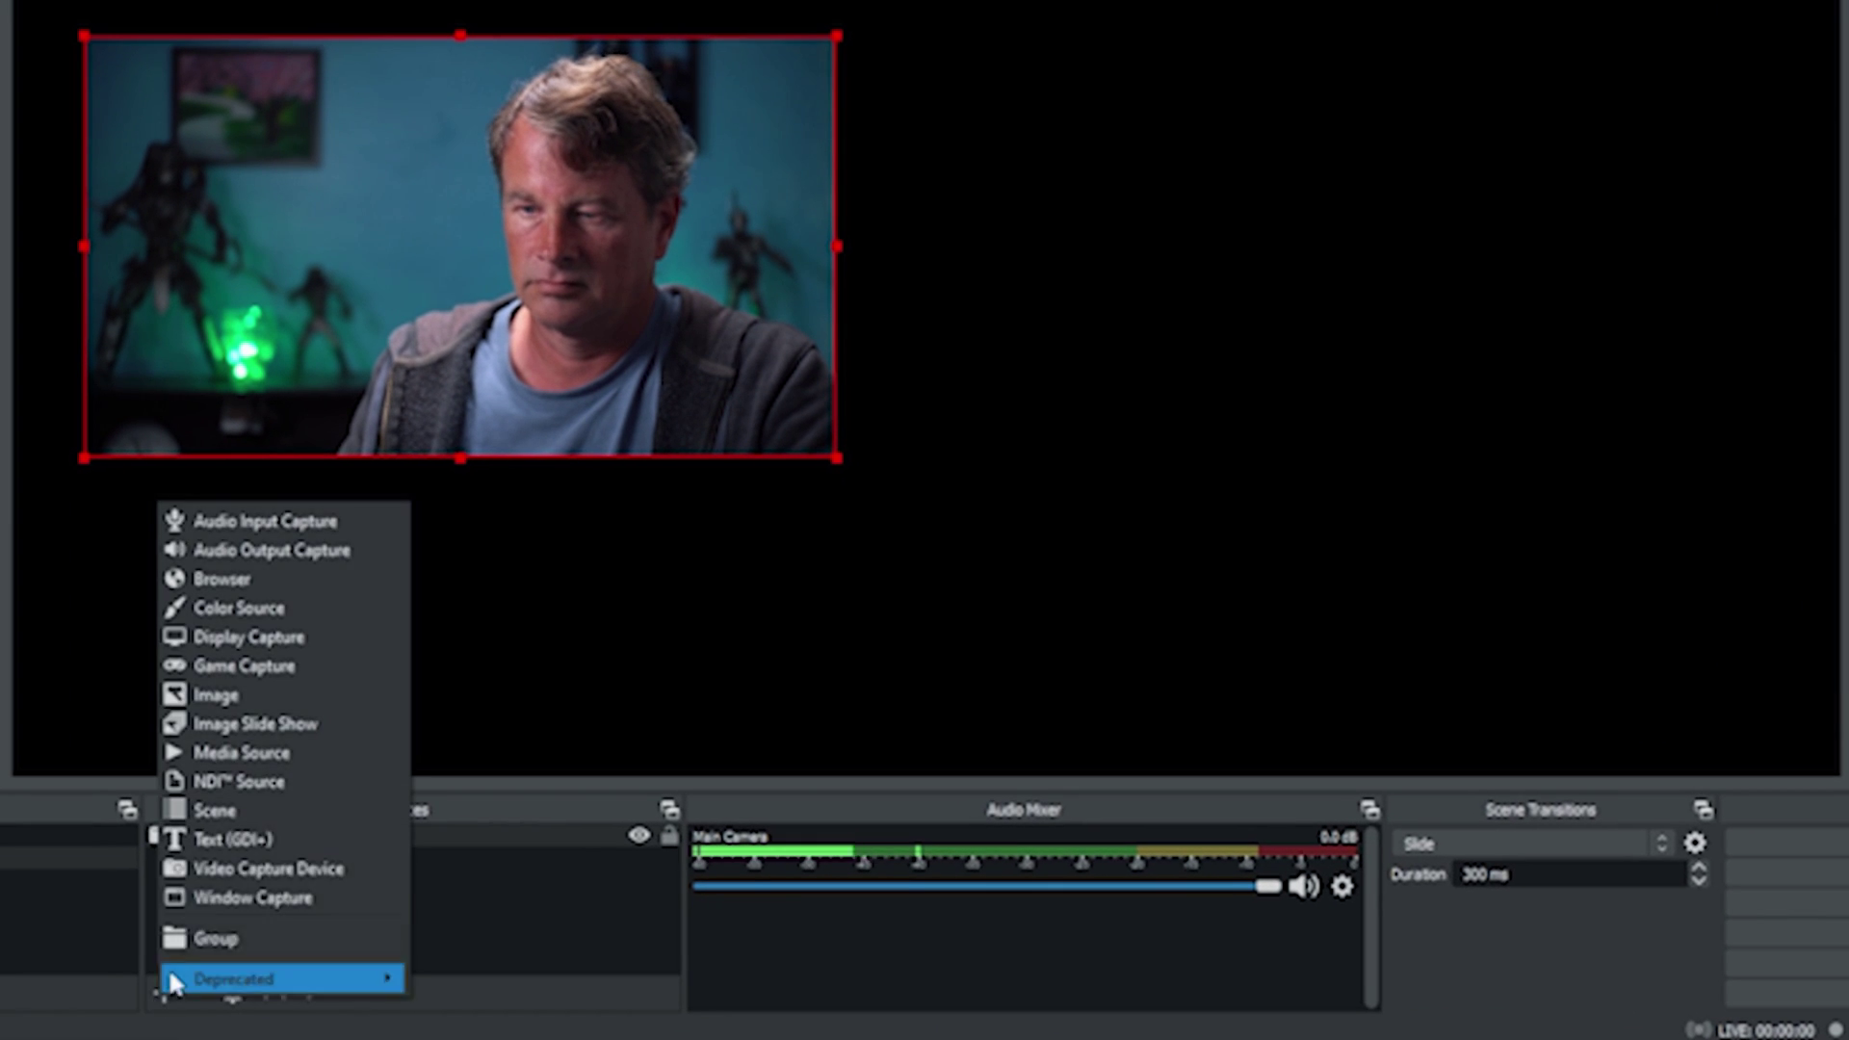
{"action": "left_click", "coordinate": [248, 836]}
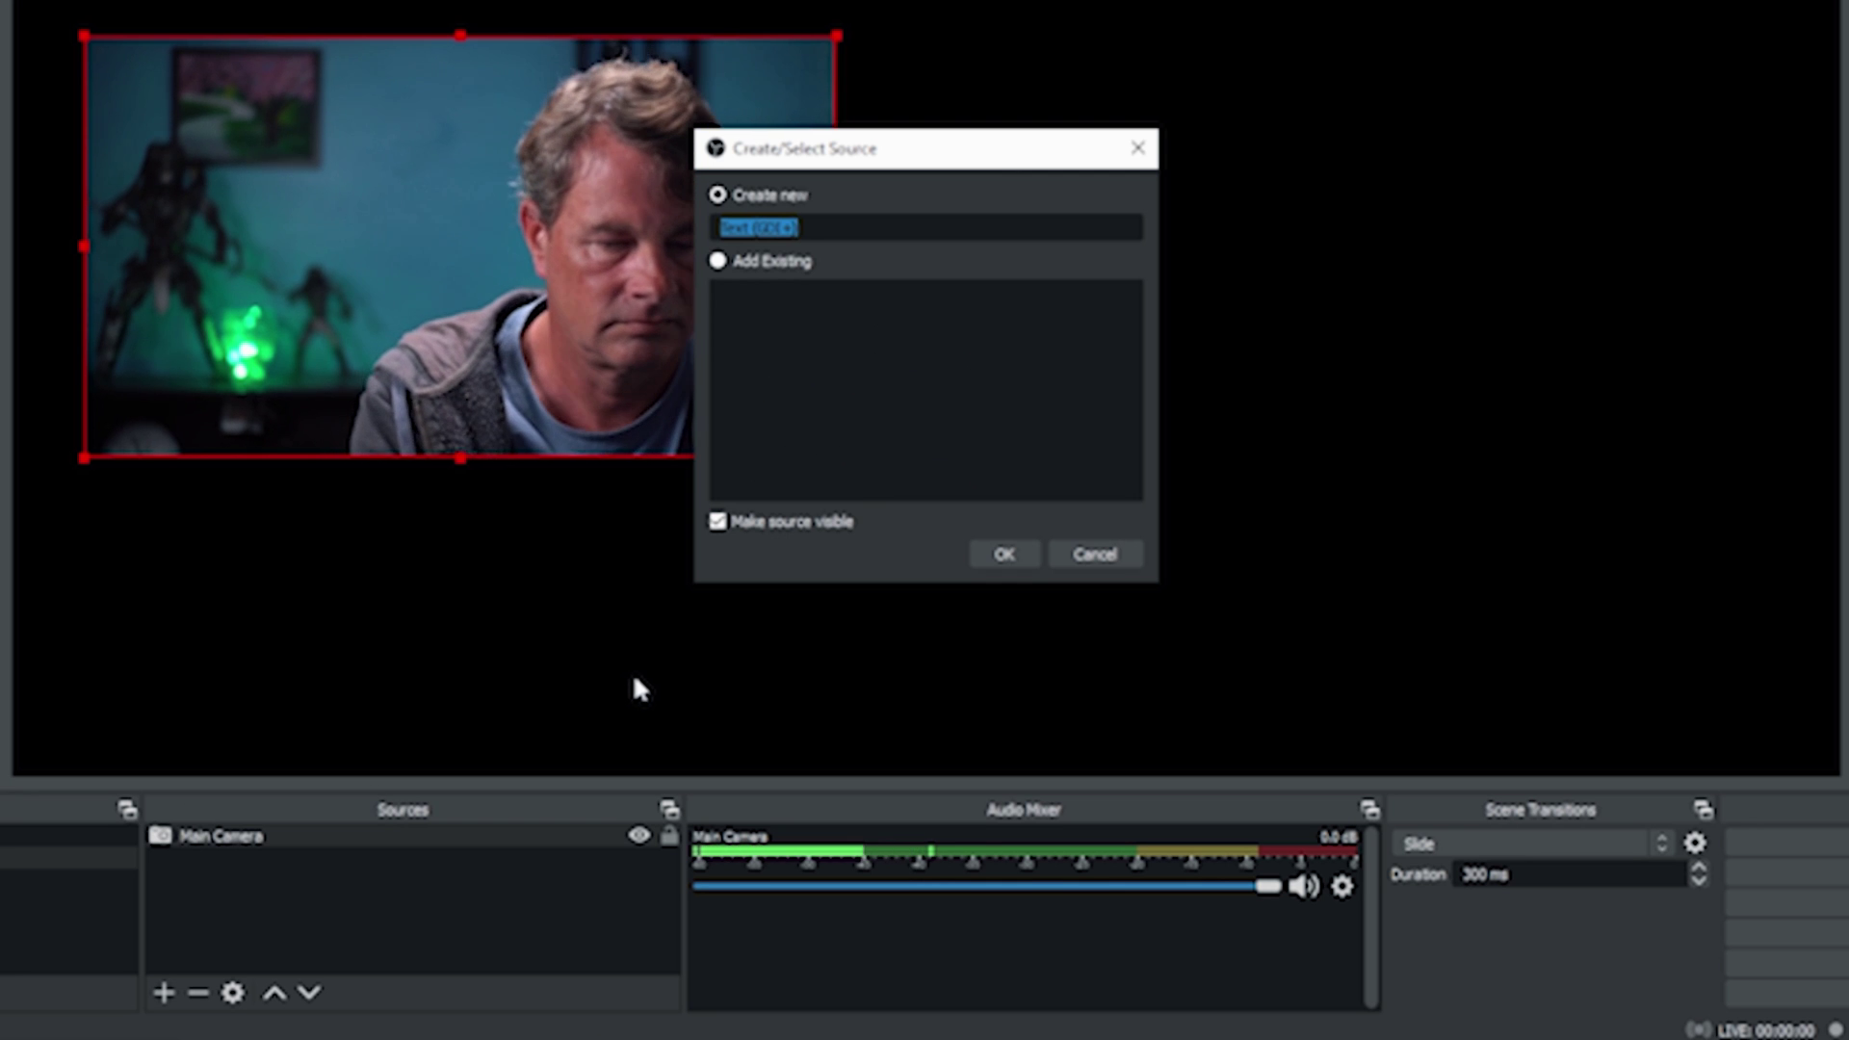
{"action": "type", "text": "ME"}
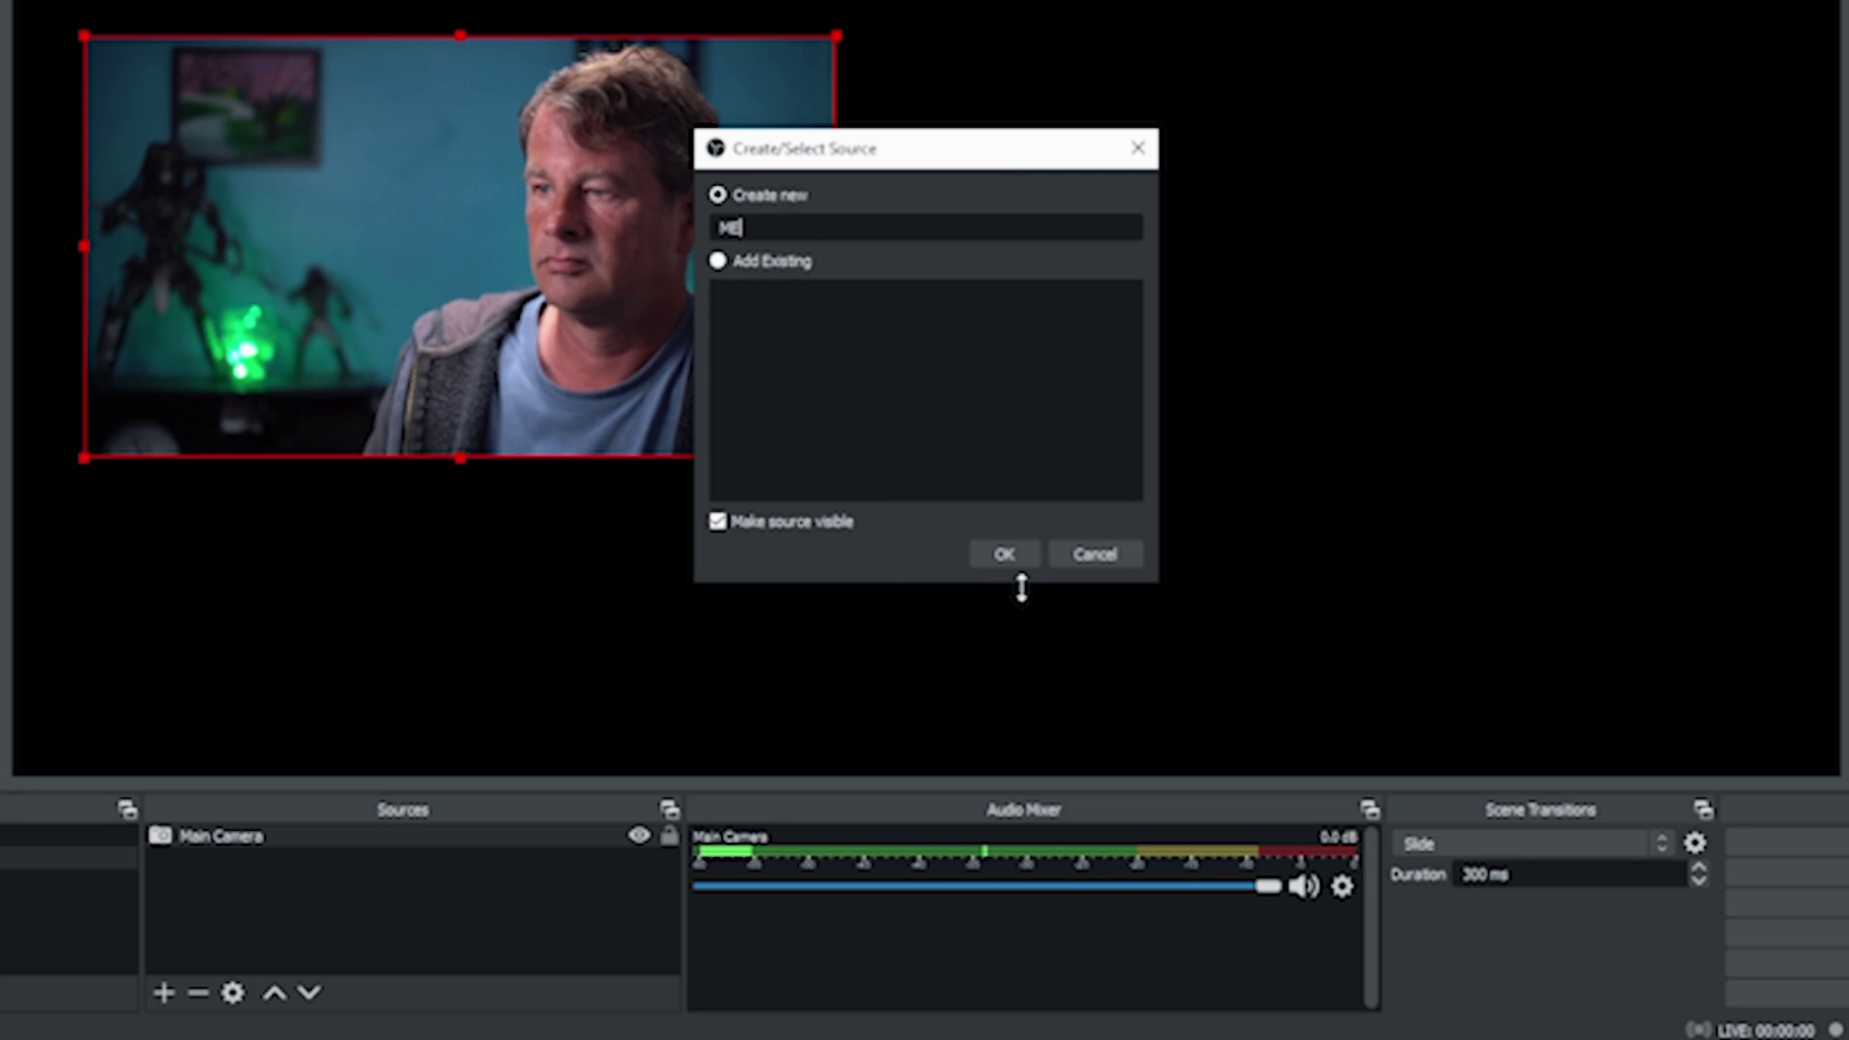
{"action": "left_click", "coordinate": [1003, 554]}
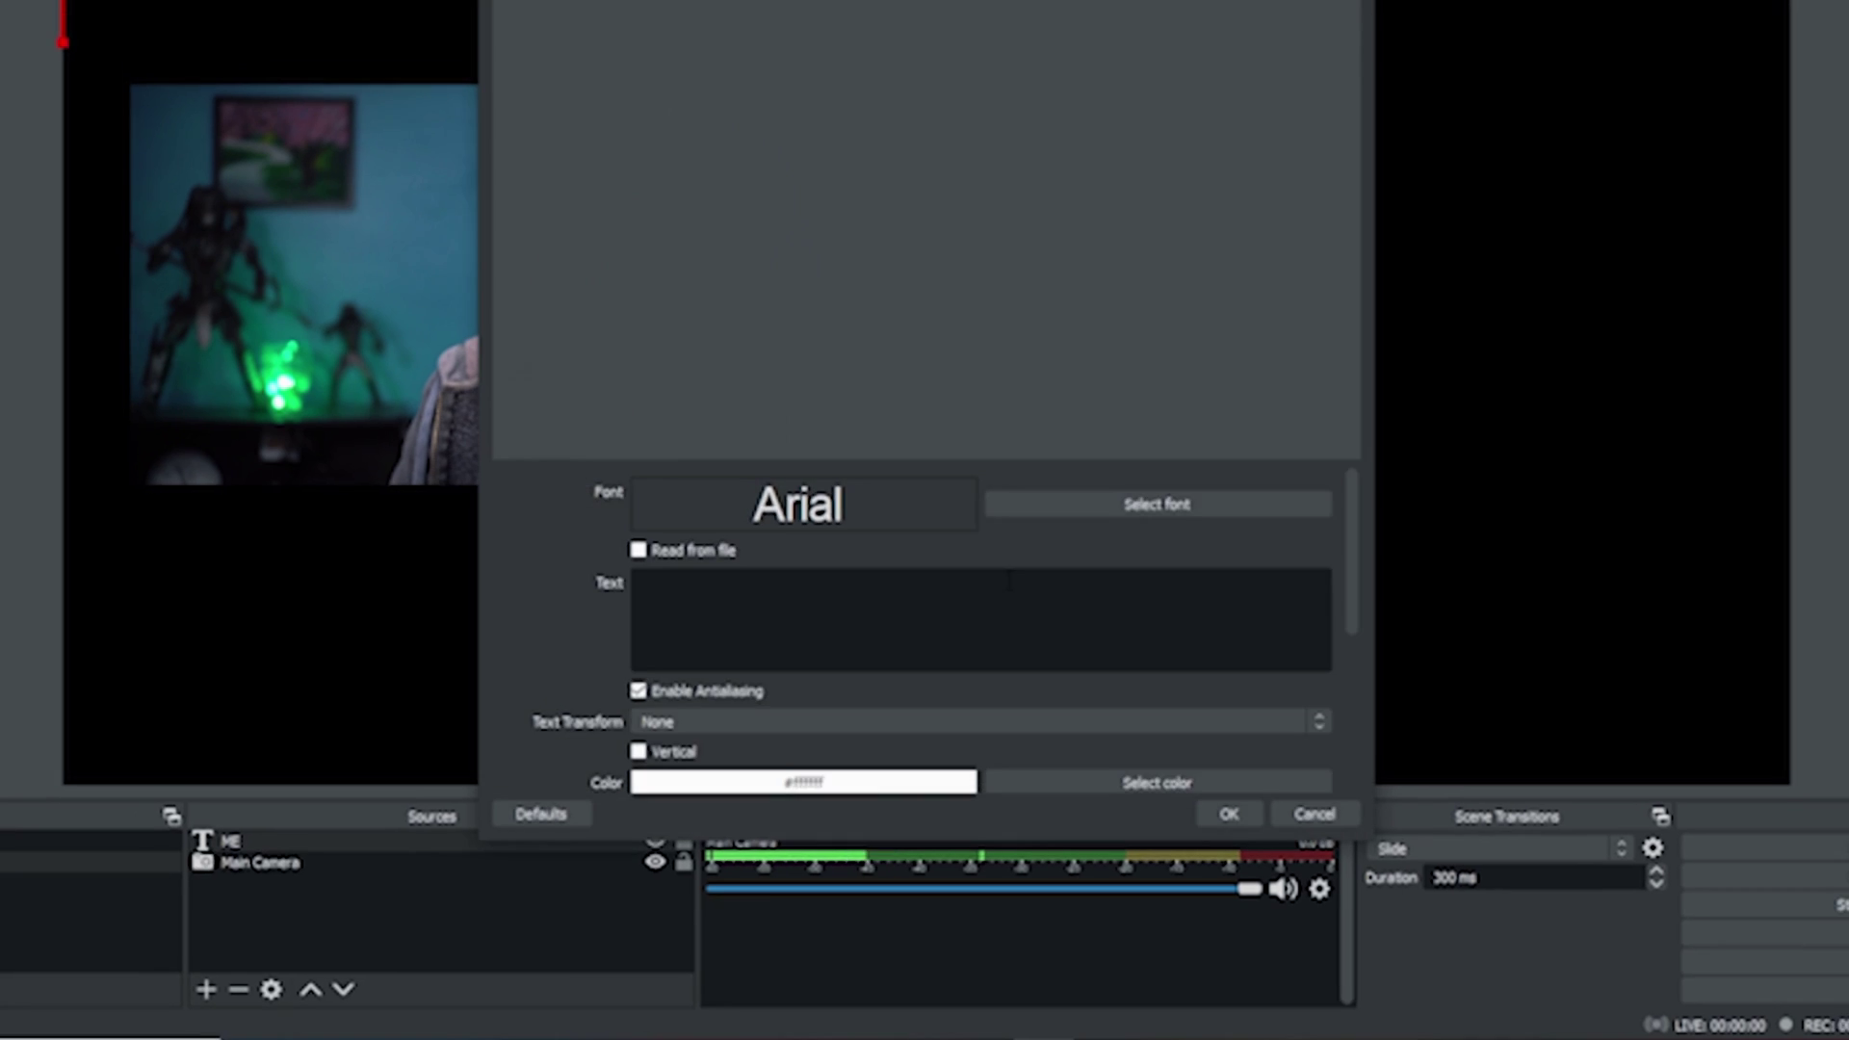
Step: Set the caption text to 'ME' and place it above the main camera feed
{"action": "left_click", "coordinate": [1081, 609]}
{"action": "type", "text": "ME"}
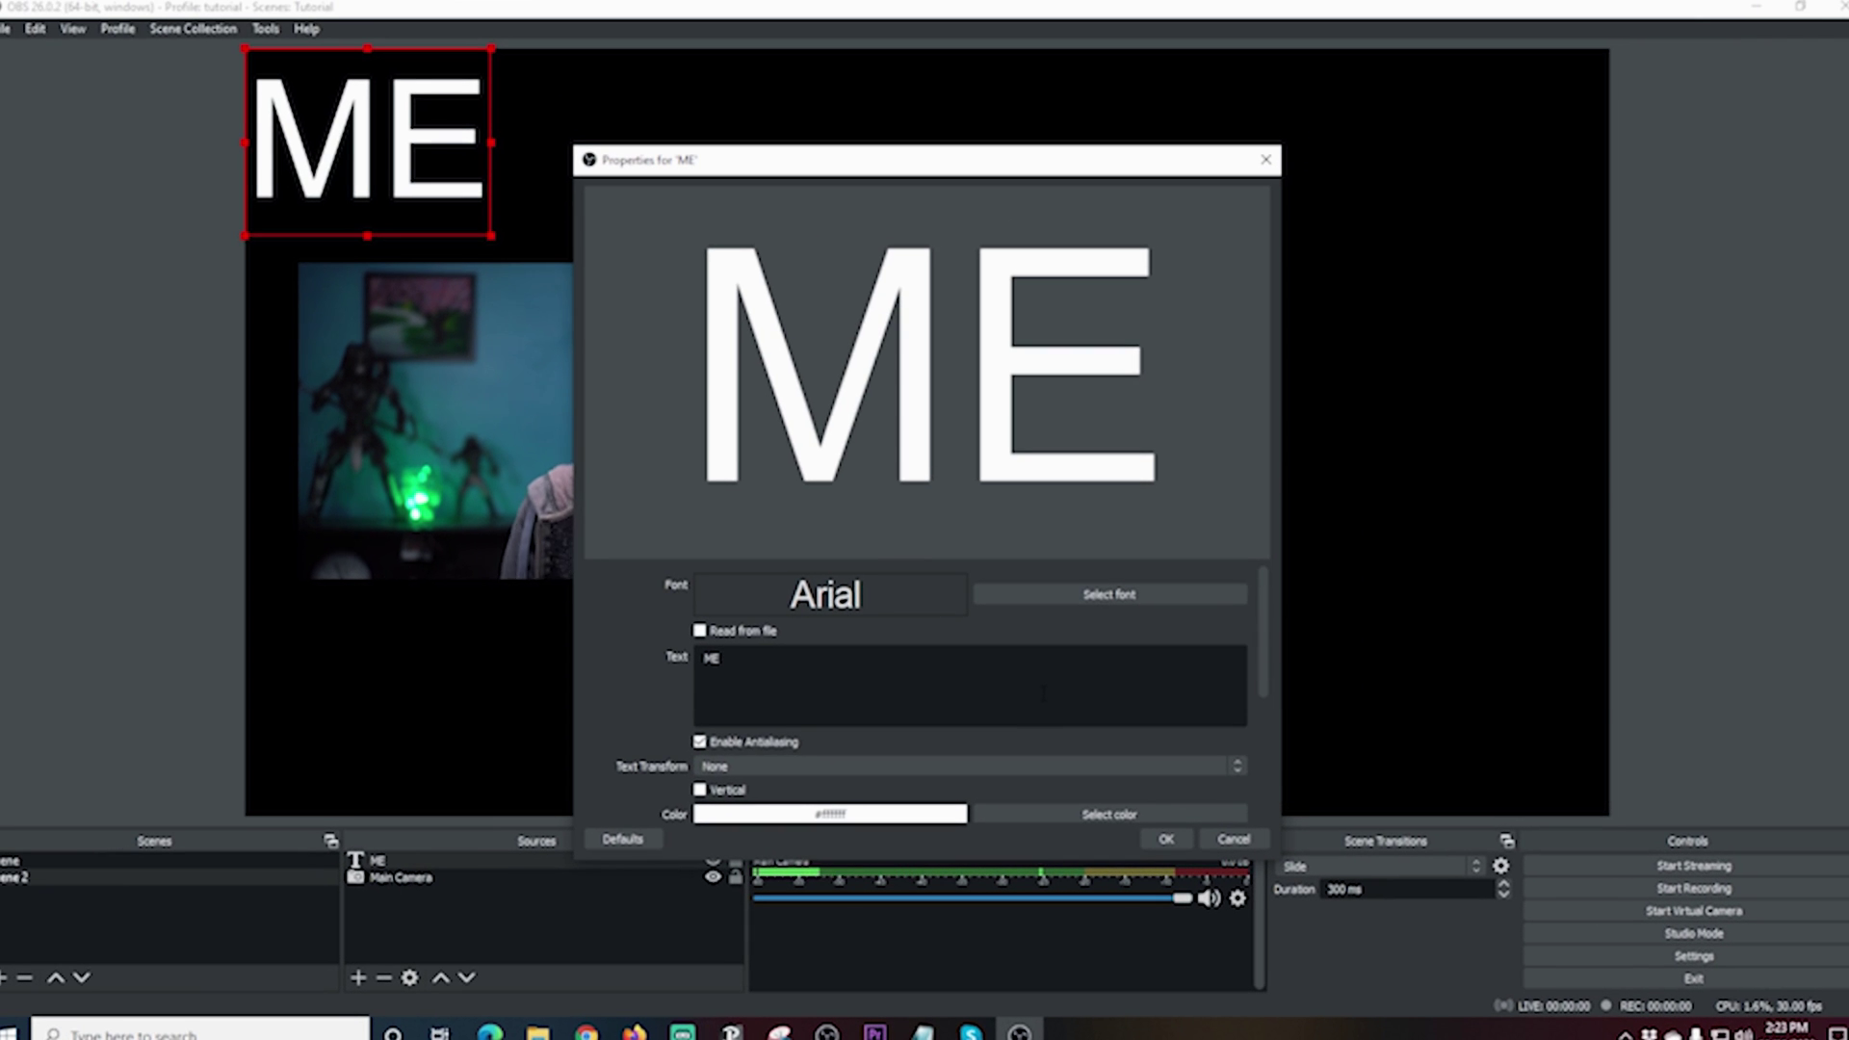
{"action": "left_click", "coordinate": [1167, 840]}
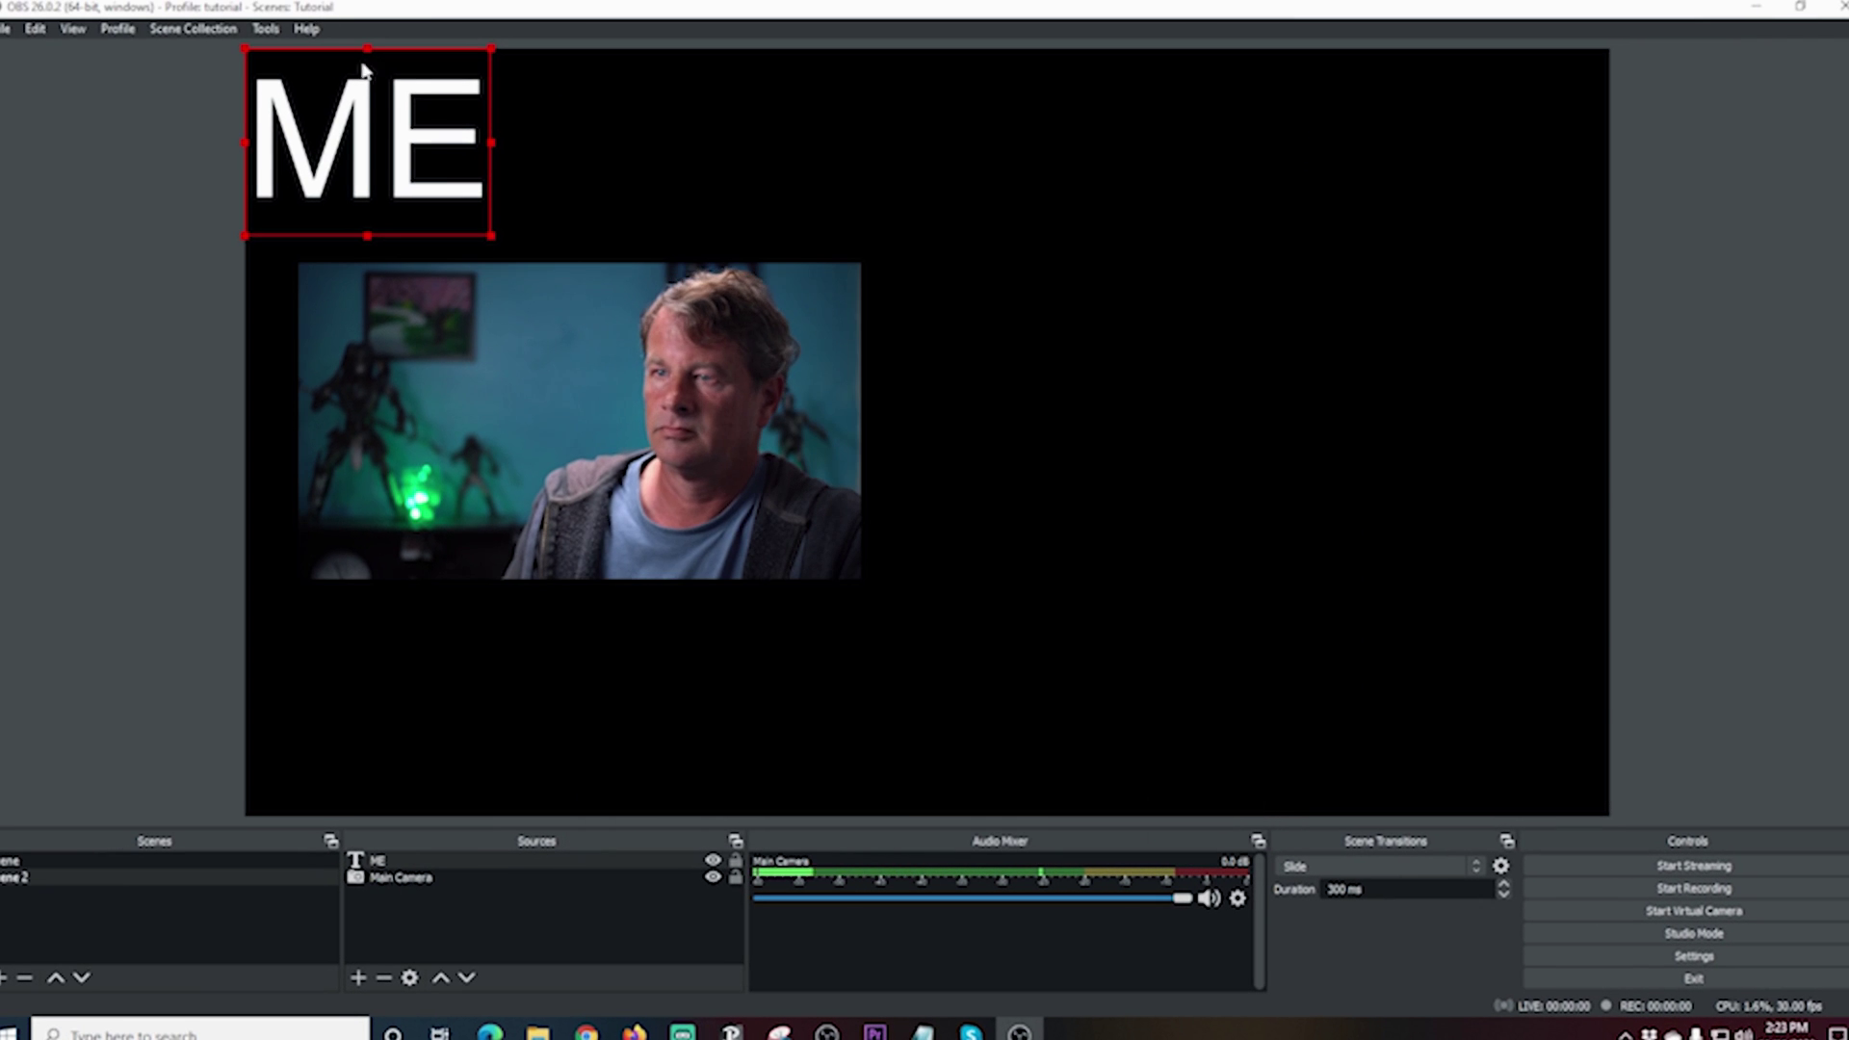
{"action": "left_click_drag", "start_coordinate": [406, 164], "coordinate": [624, 205]}
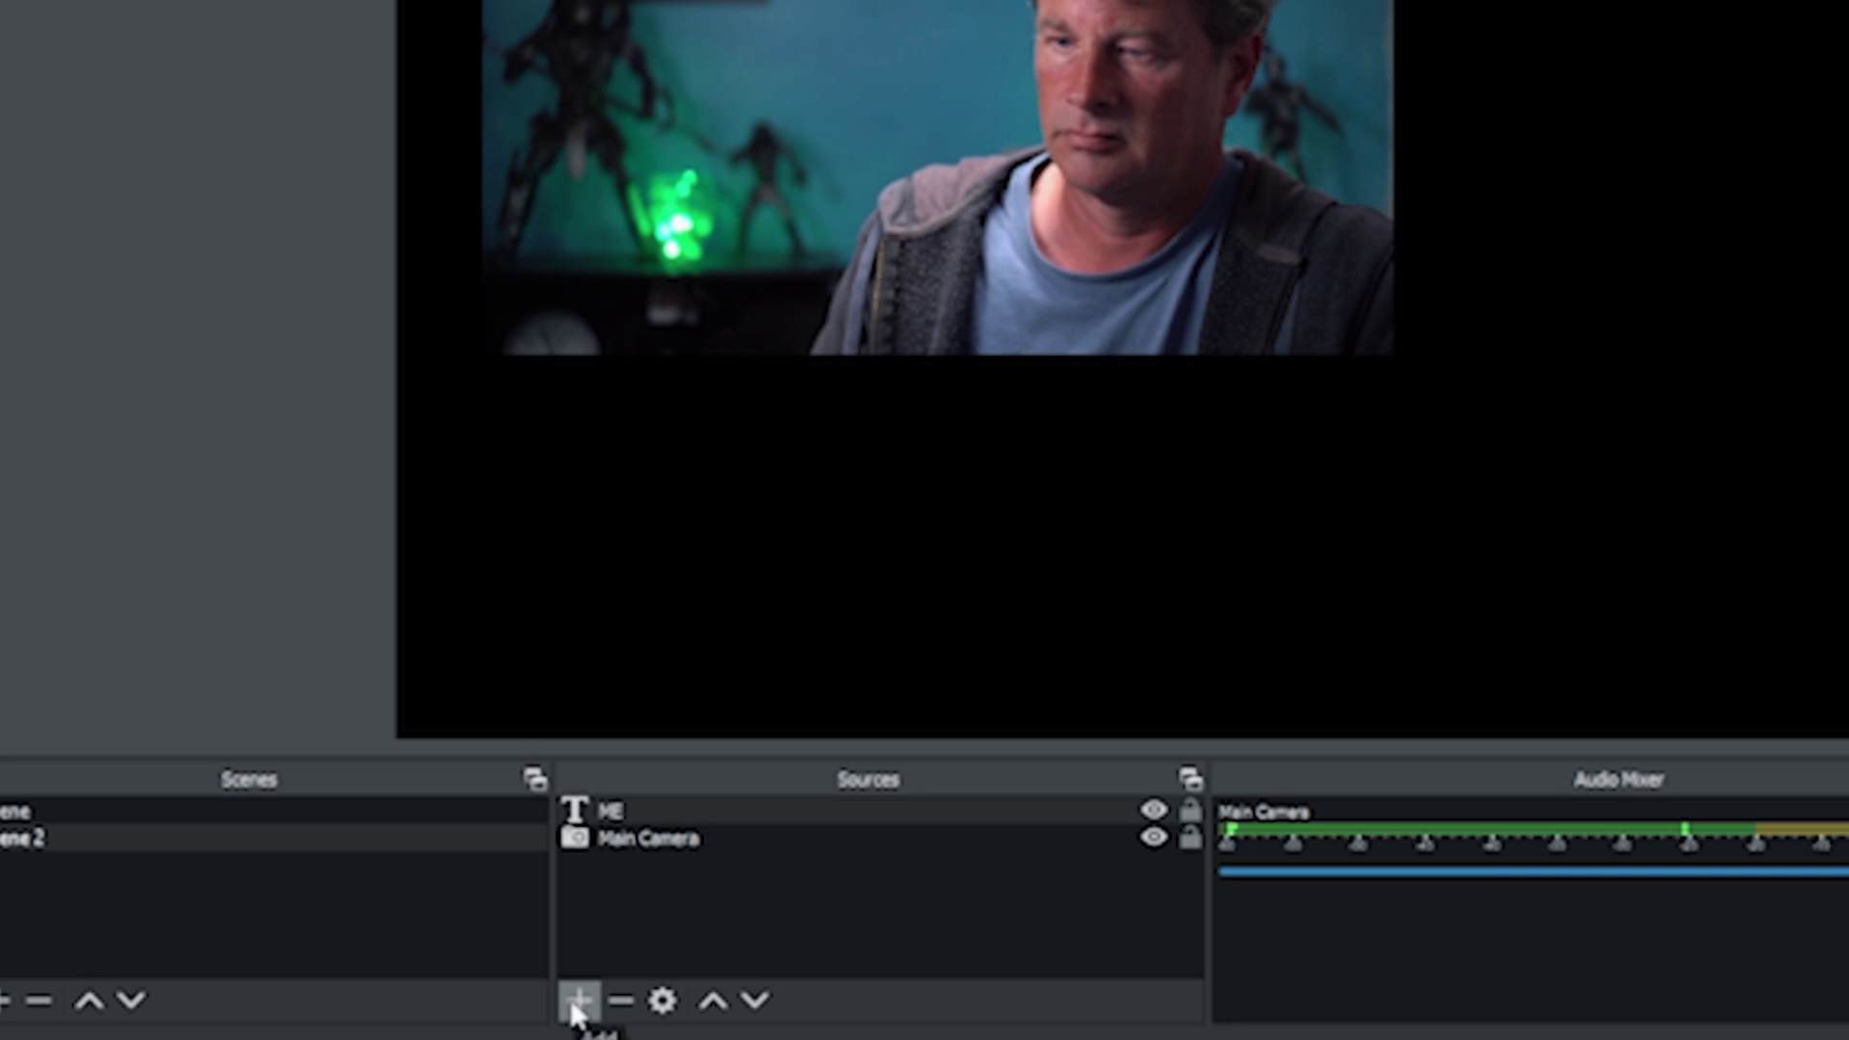
Step: Create a browser source named Guest and paste the OBS.Ninja guest view URL
{"action": "left_click", "coordinate": [578, 1004]}
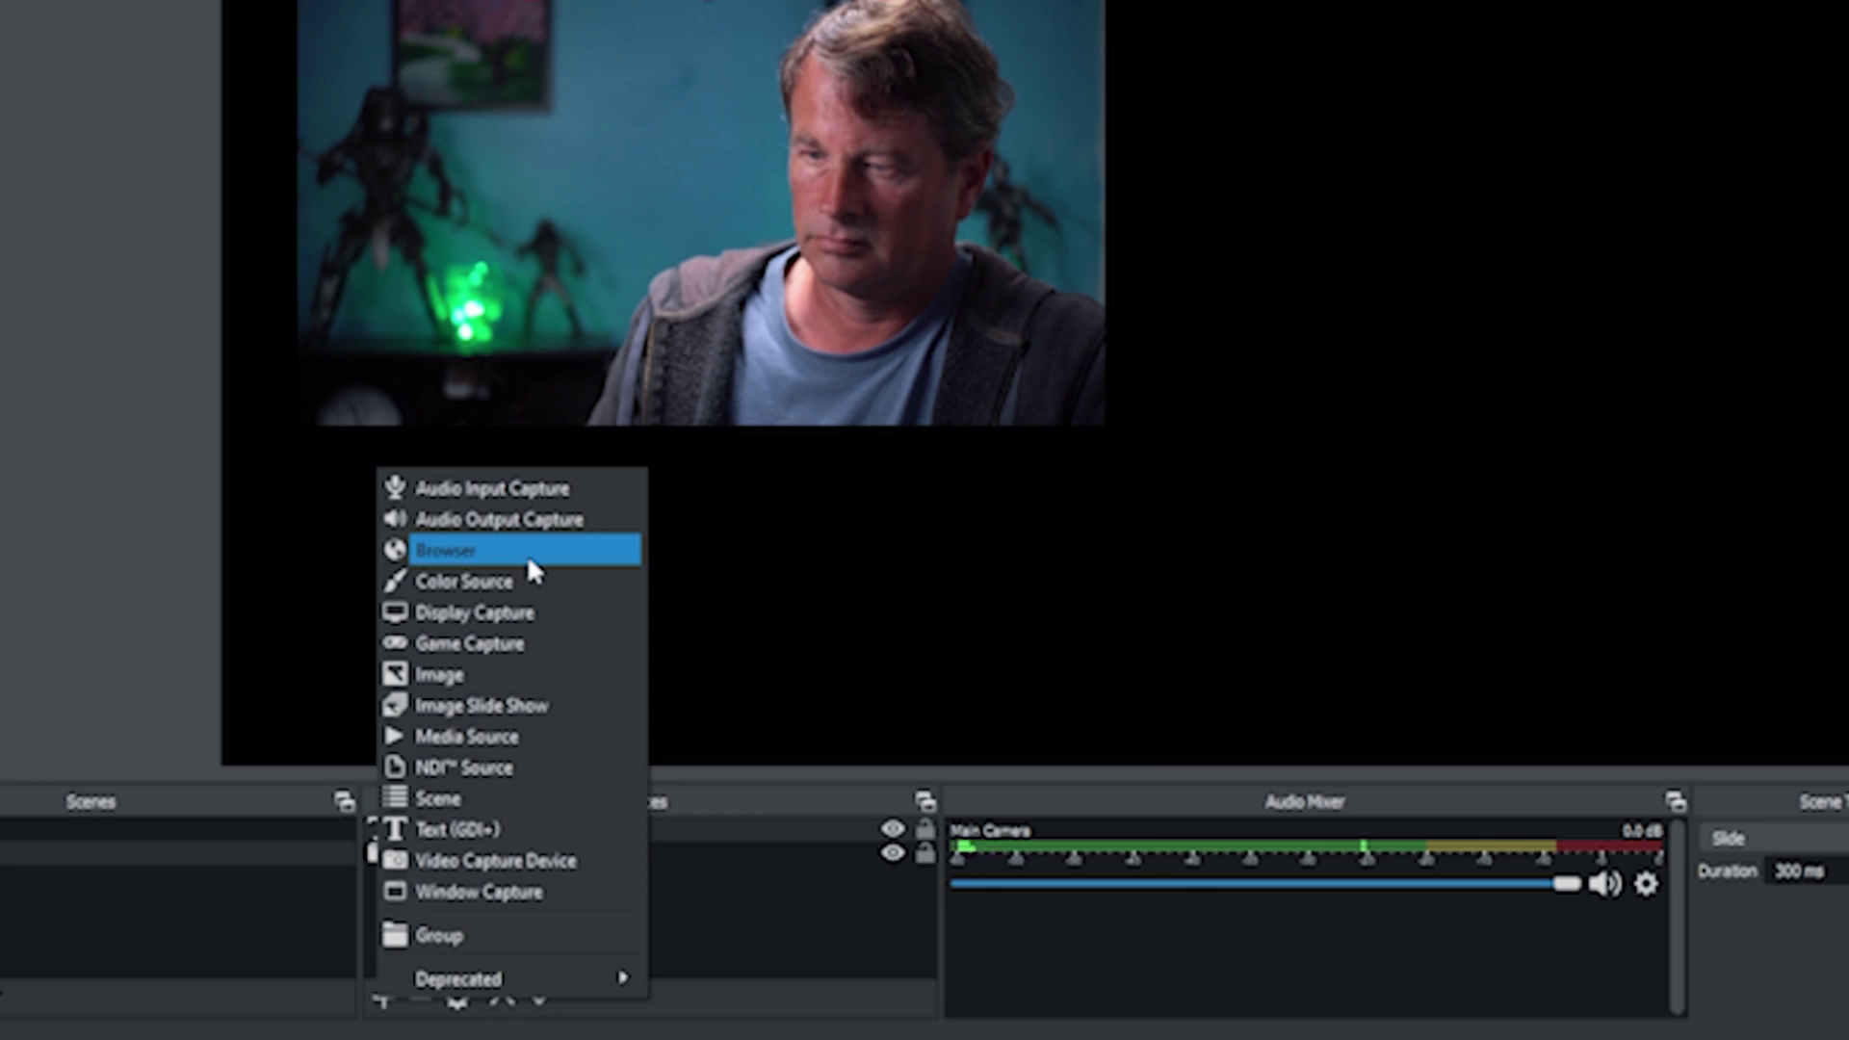
{"action": "left_click", "coordinate": [588, 535]}
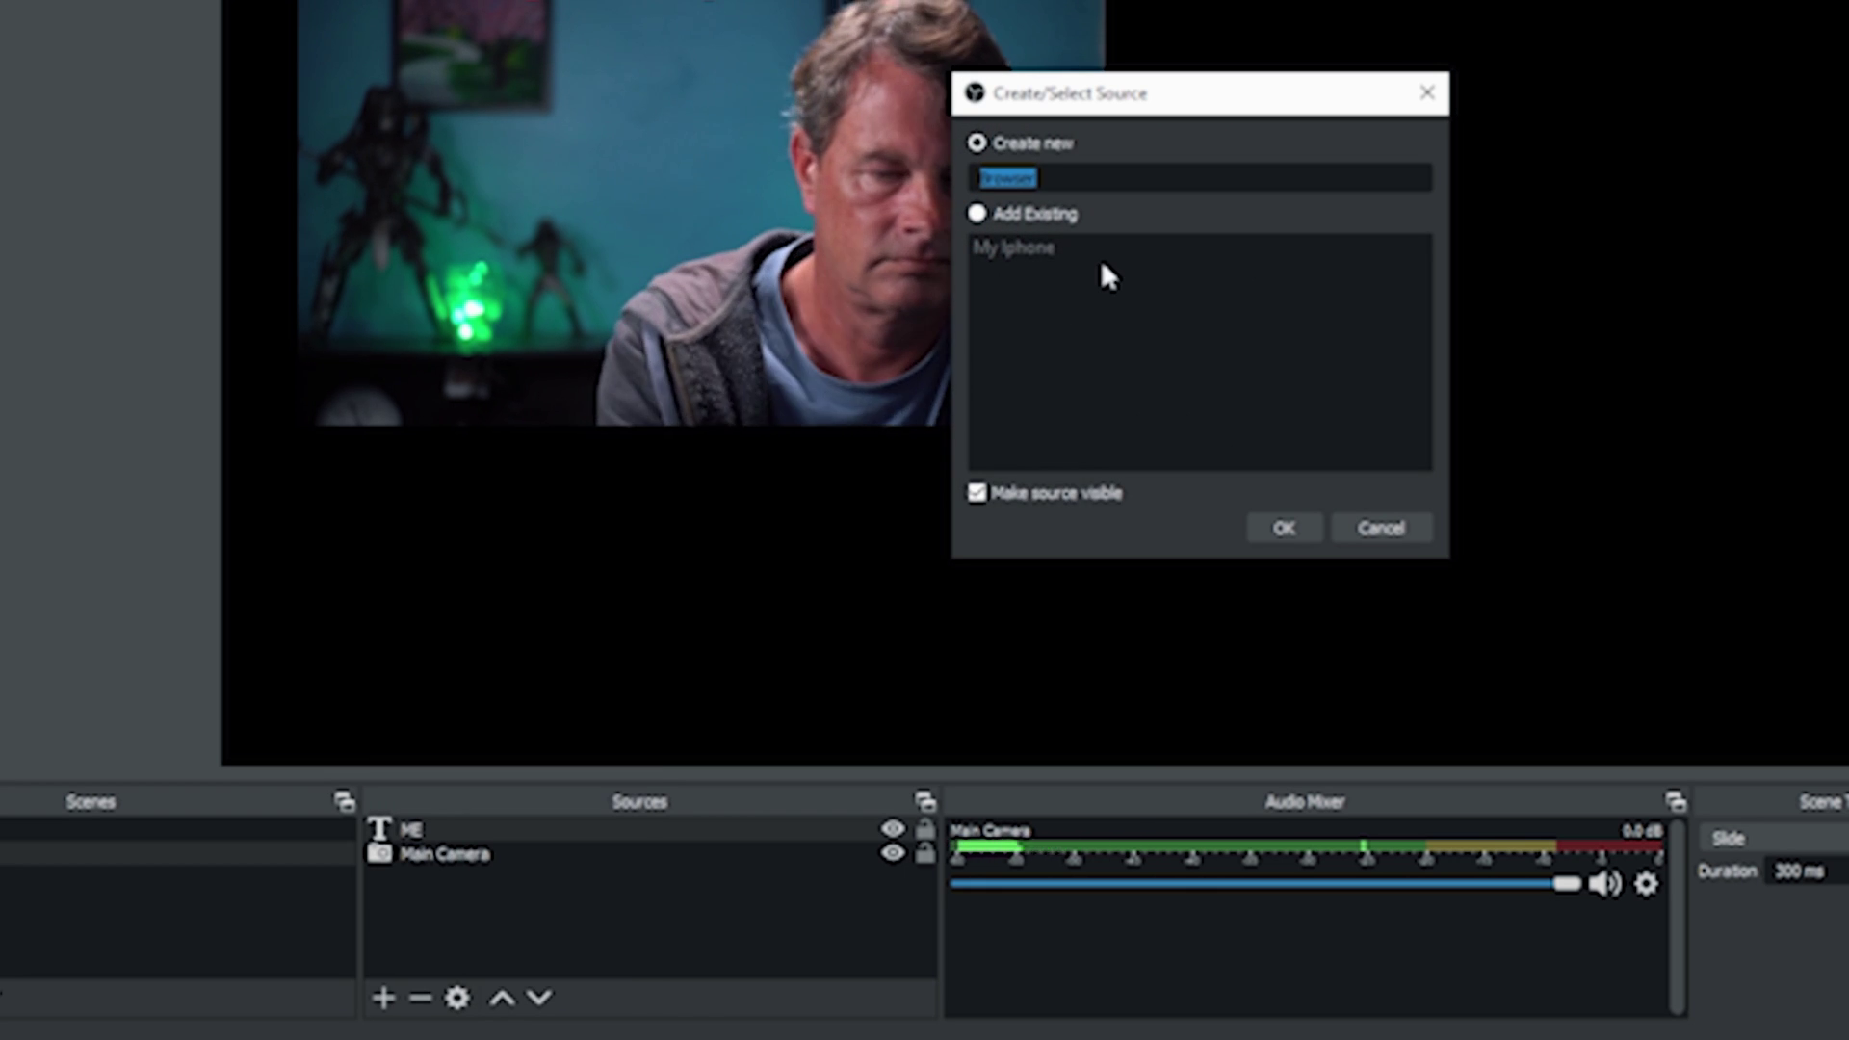
{"action": "type", "text": "Guest"}
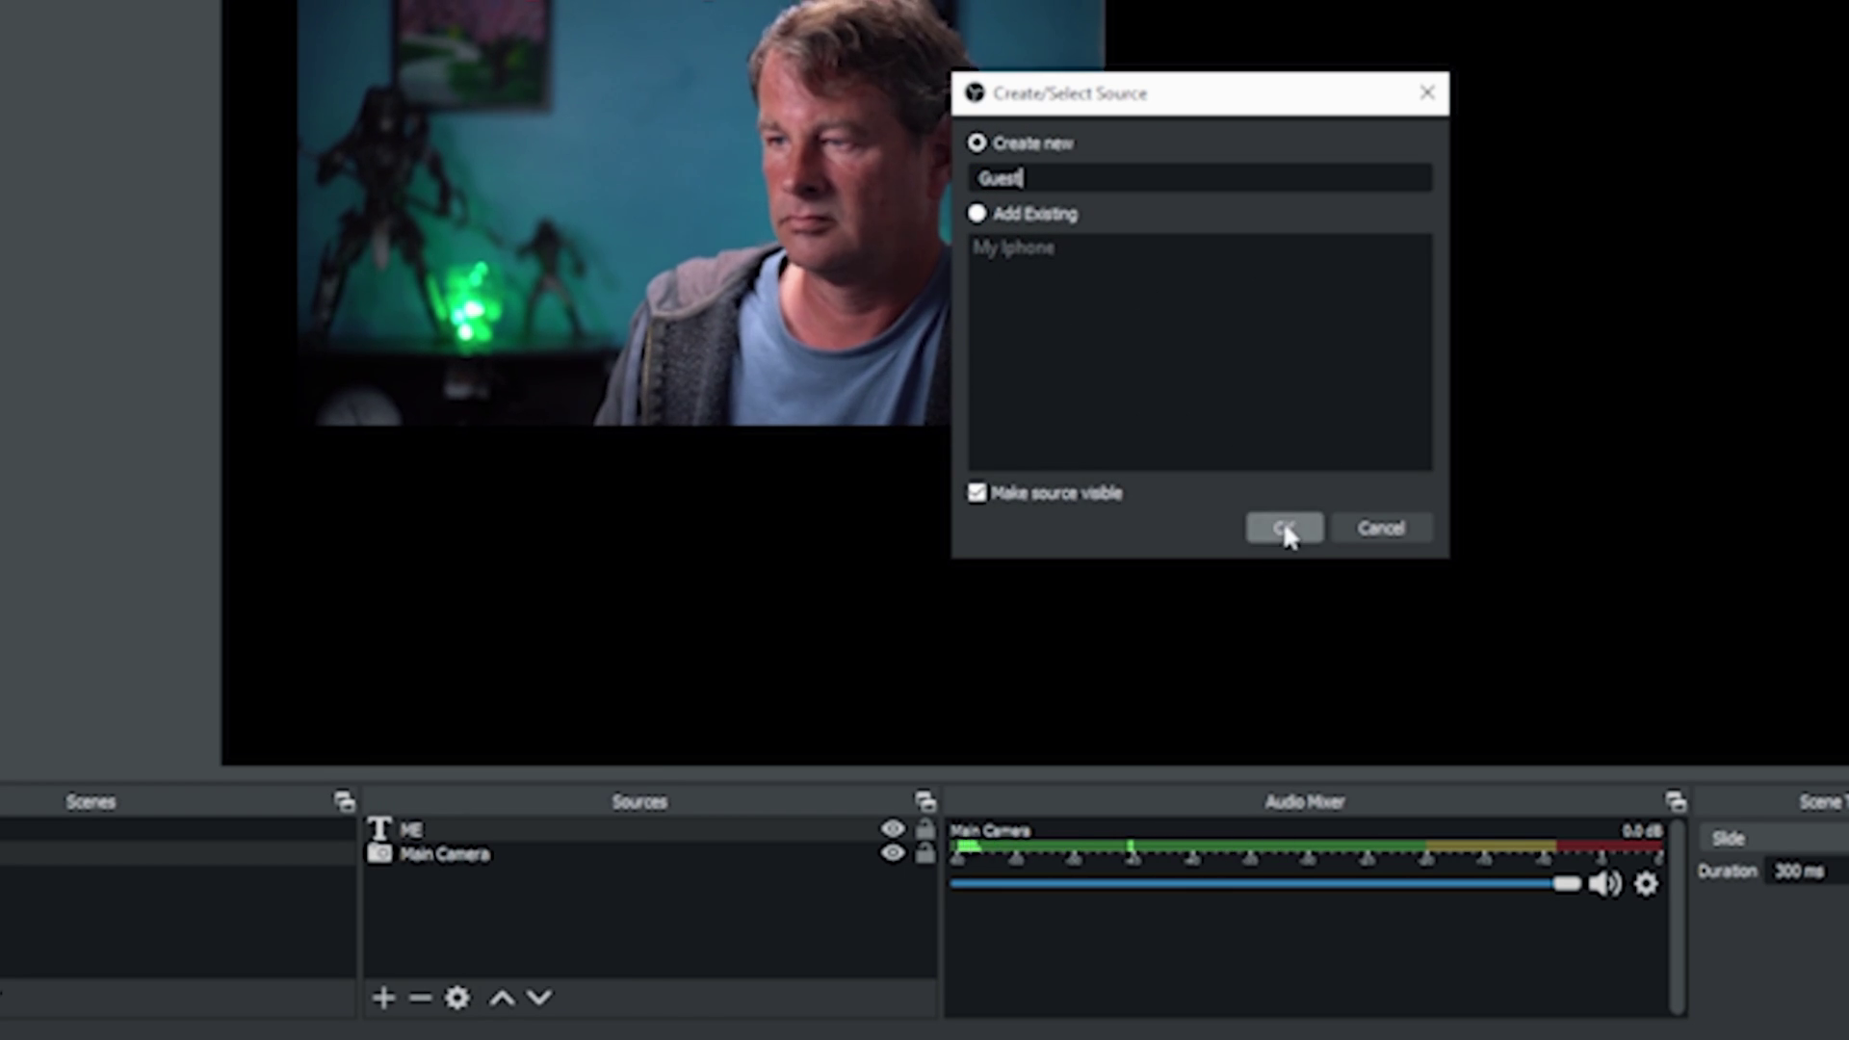
{"action": "left_click", "coordinate": [1286, 528]}
{"action": "triple_click", "coordinate": [863, 554]}
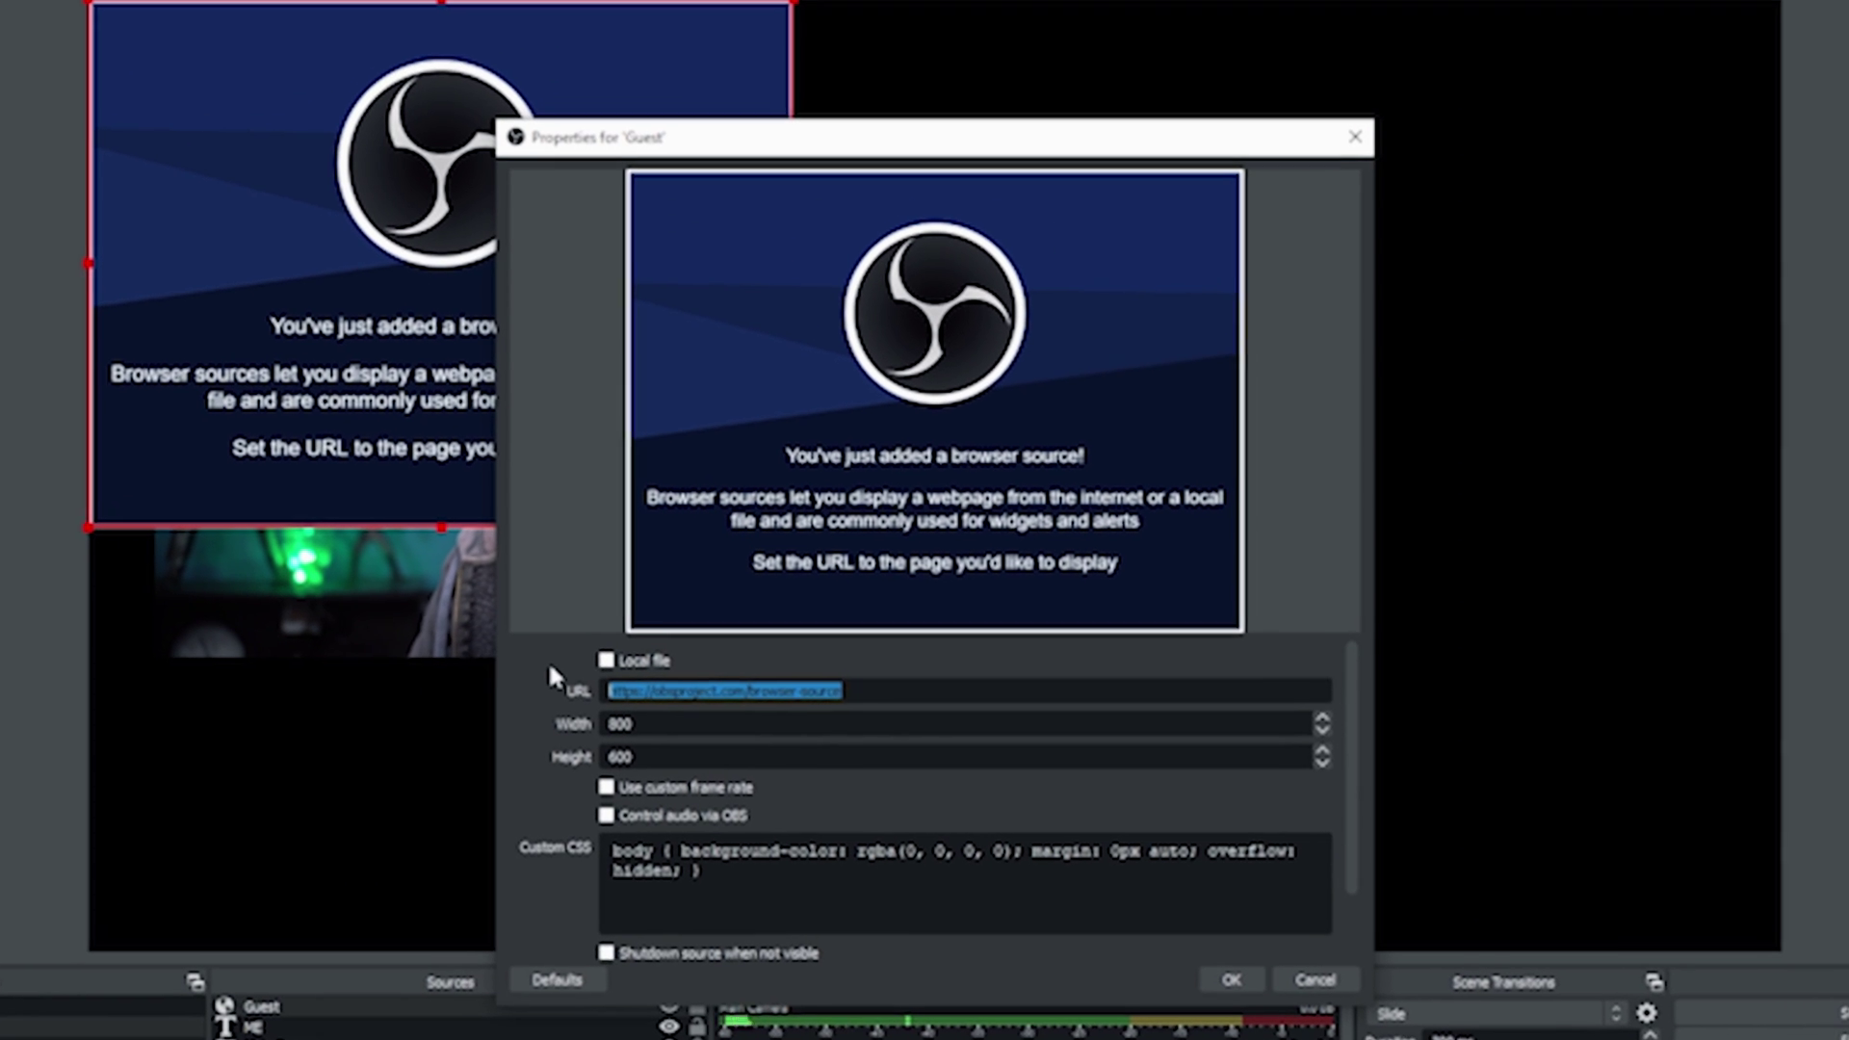
Step: Set the Guest source to 1920×1080 with Control audio via OBS enabled, and save
{"action": "key", "text": "Tab"}
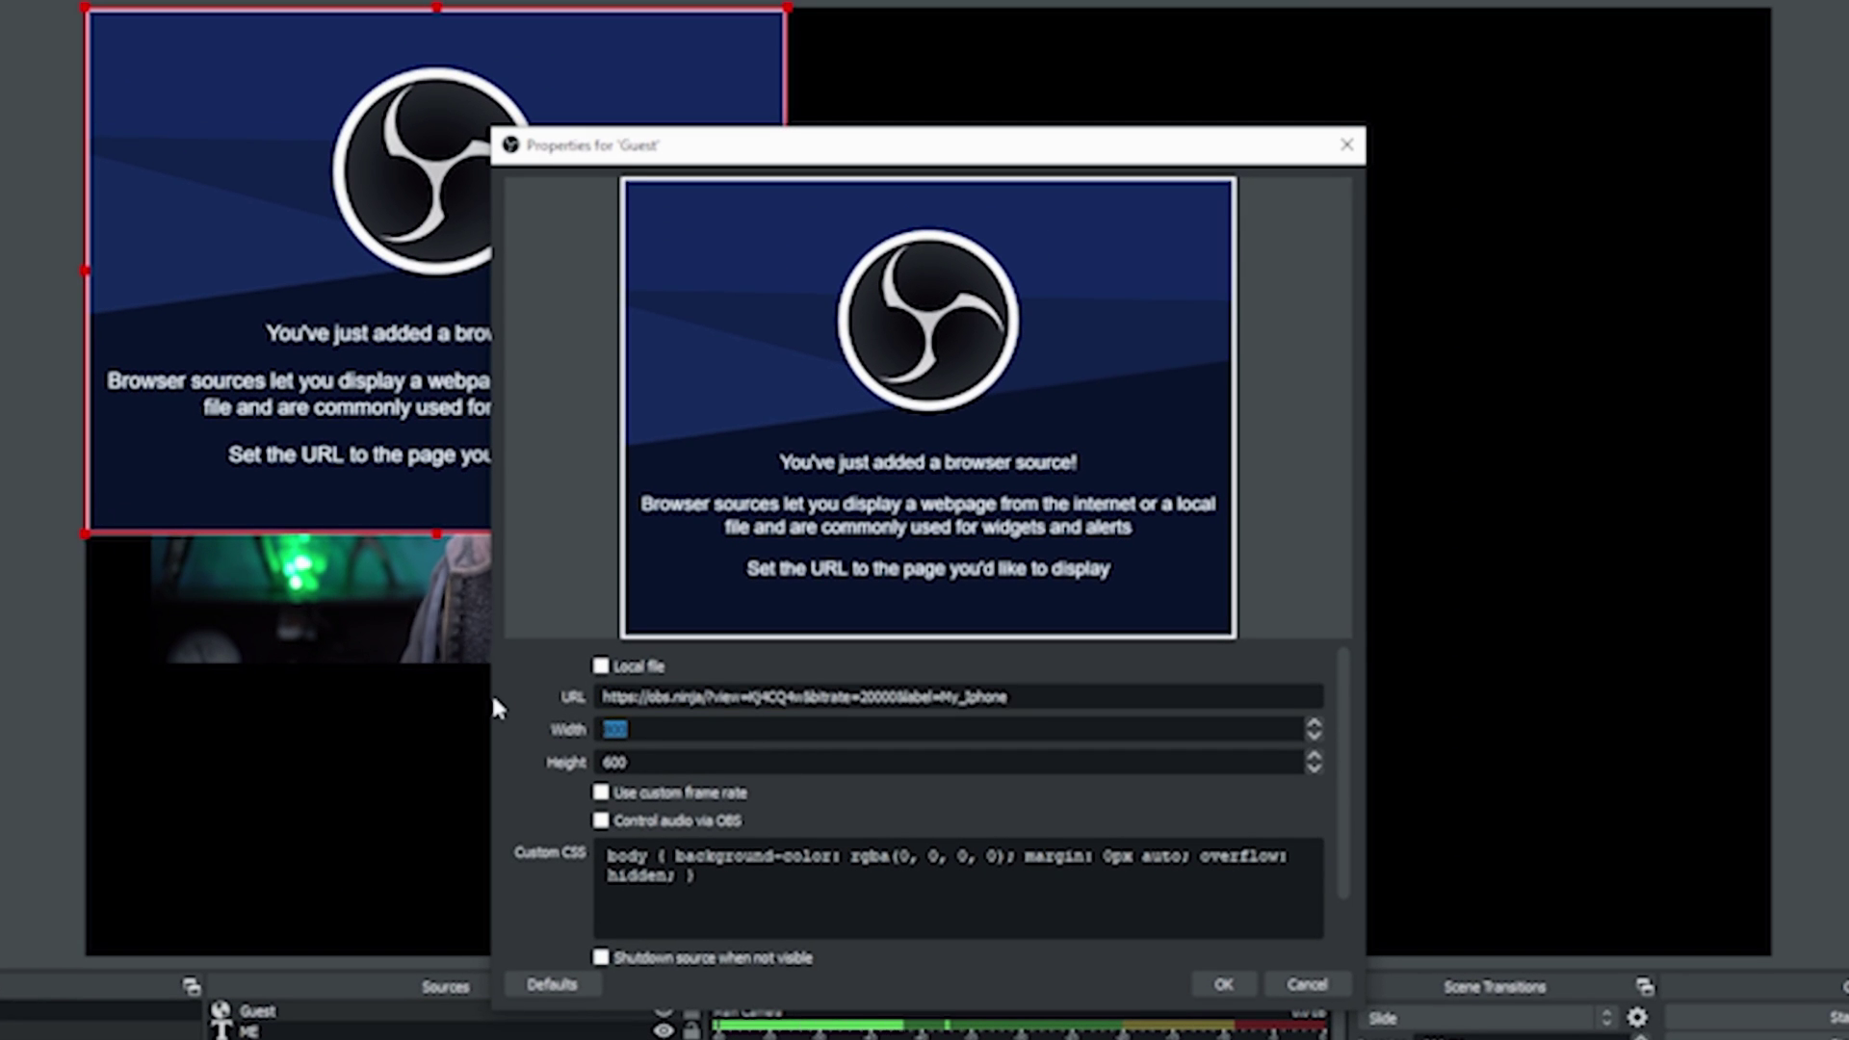
{"action": "type", "text": "1920"}
{"action": "key", "text": "Tab"}
{"action": "type", "text": "1080"}
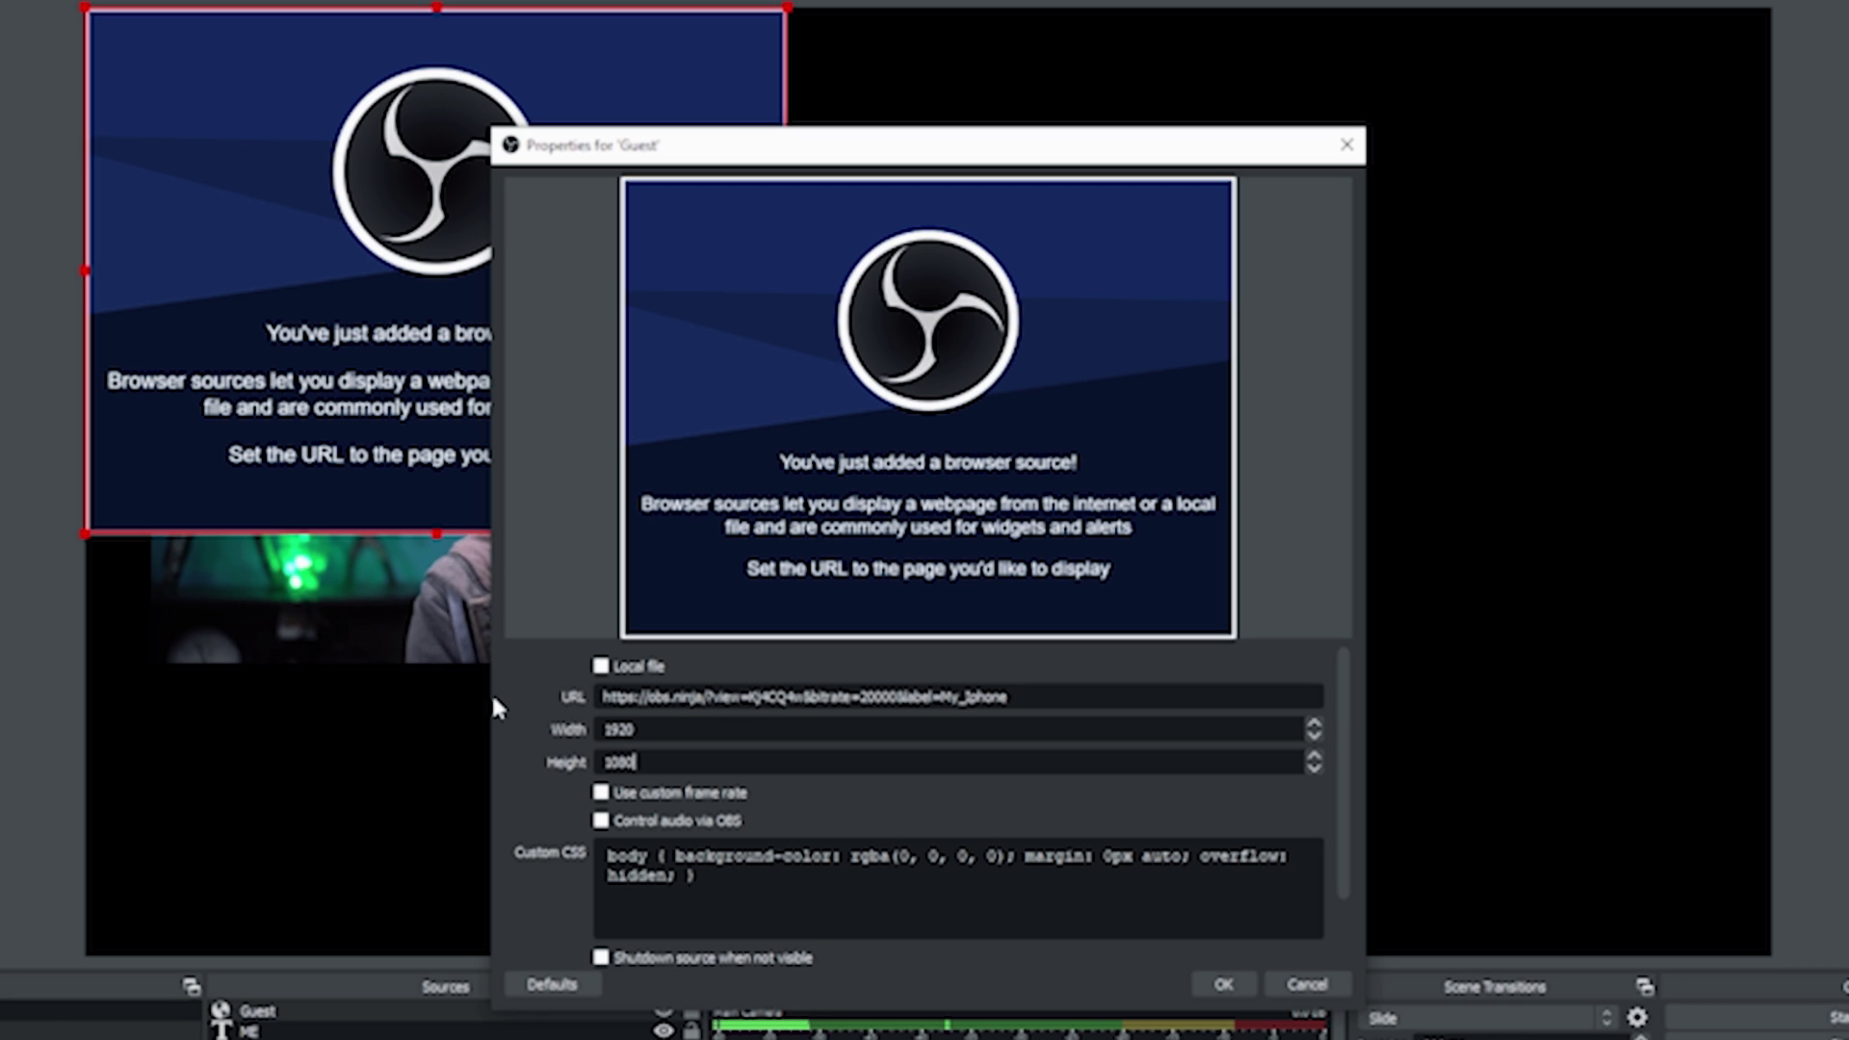
{"action": "key", "text": "Tab"}
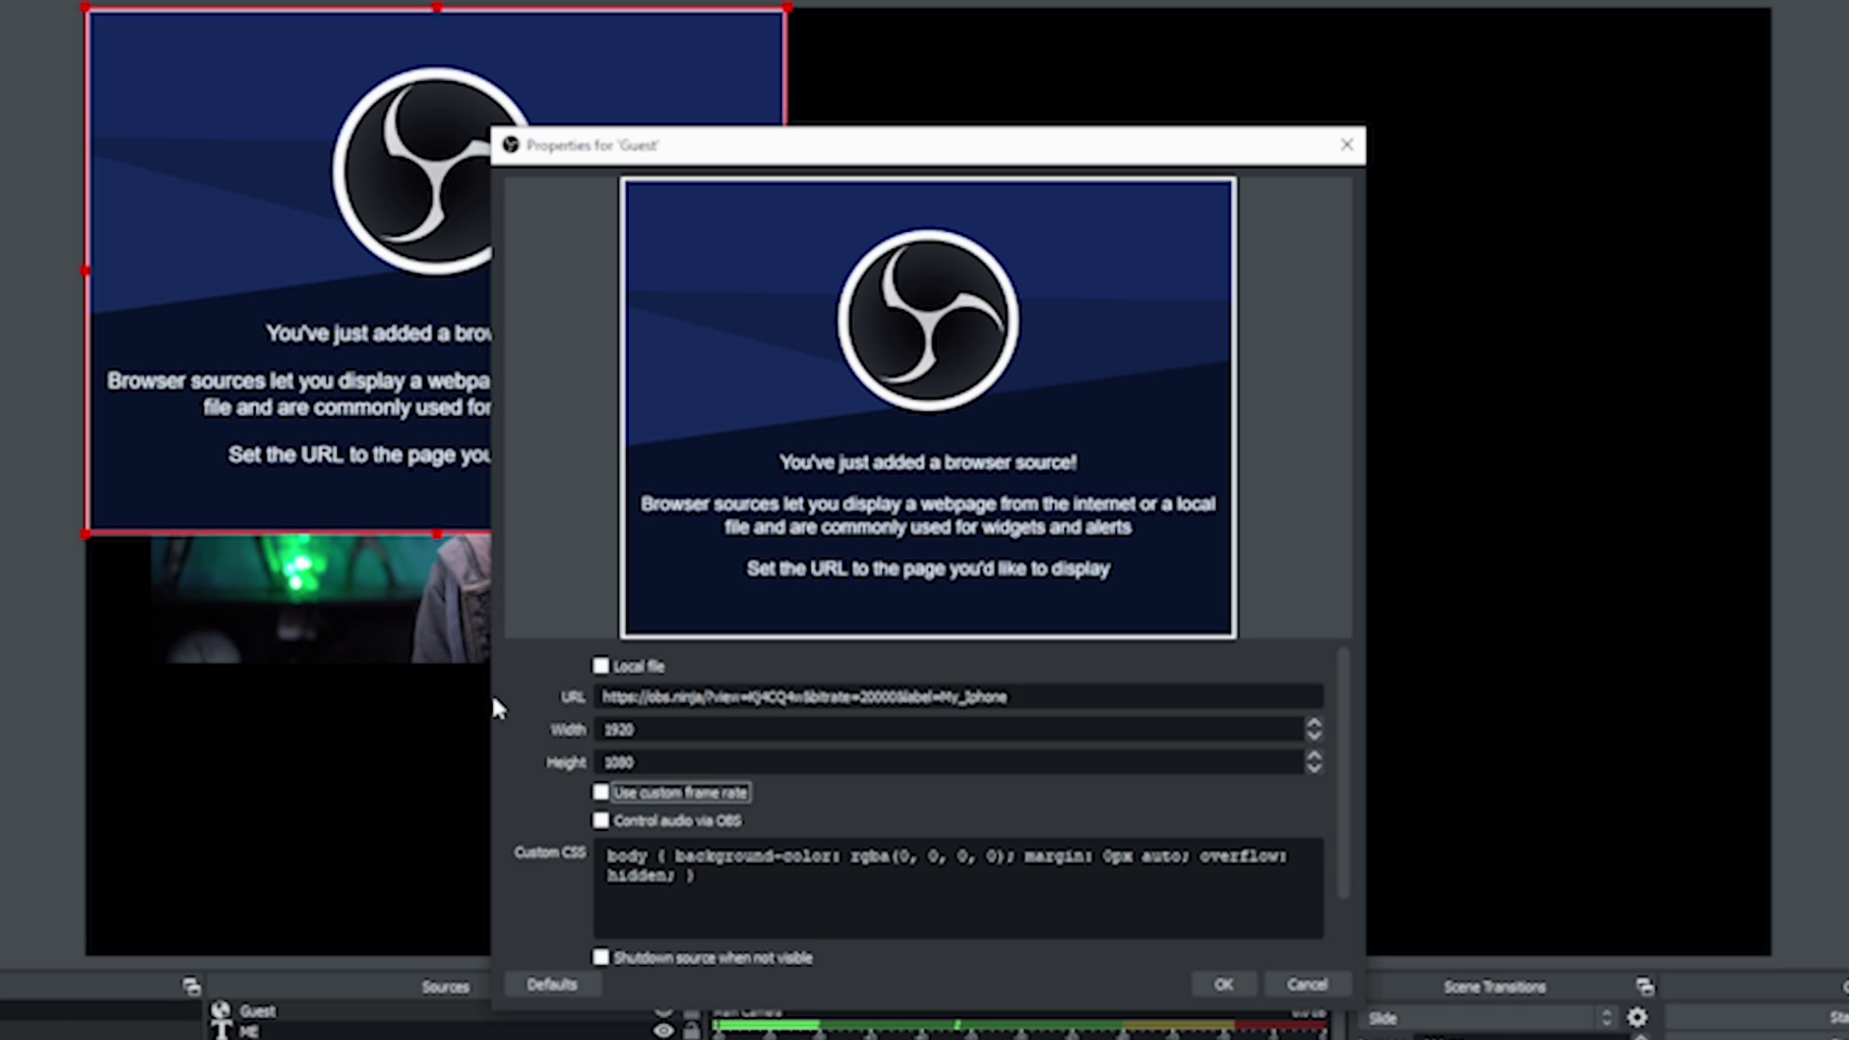
{"action": "scroll", "coordinate": [963, 799], "scroll_direction": "down", "scroll_amount": 3}
{"action": "scroll", "coordinate": [932, 803], "scroll_direction": "up", "scroll_amount": 3}
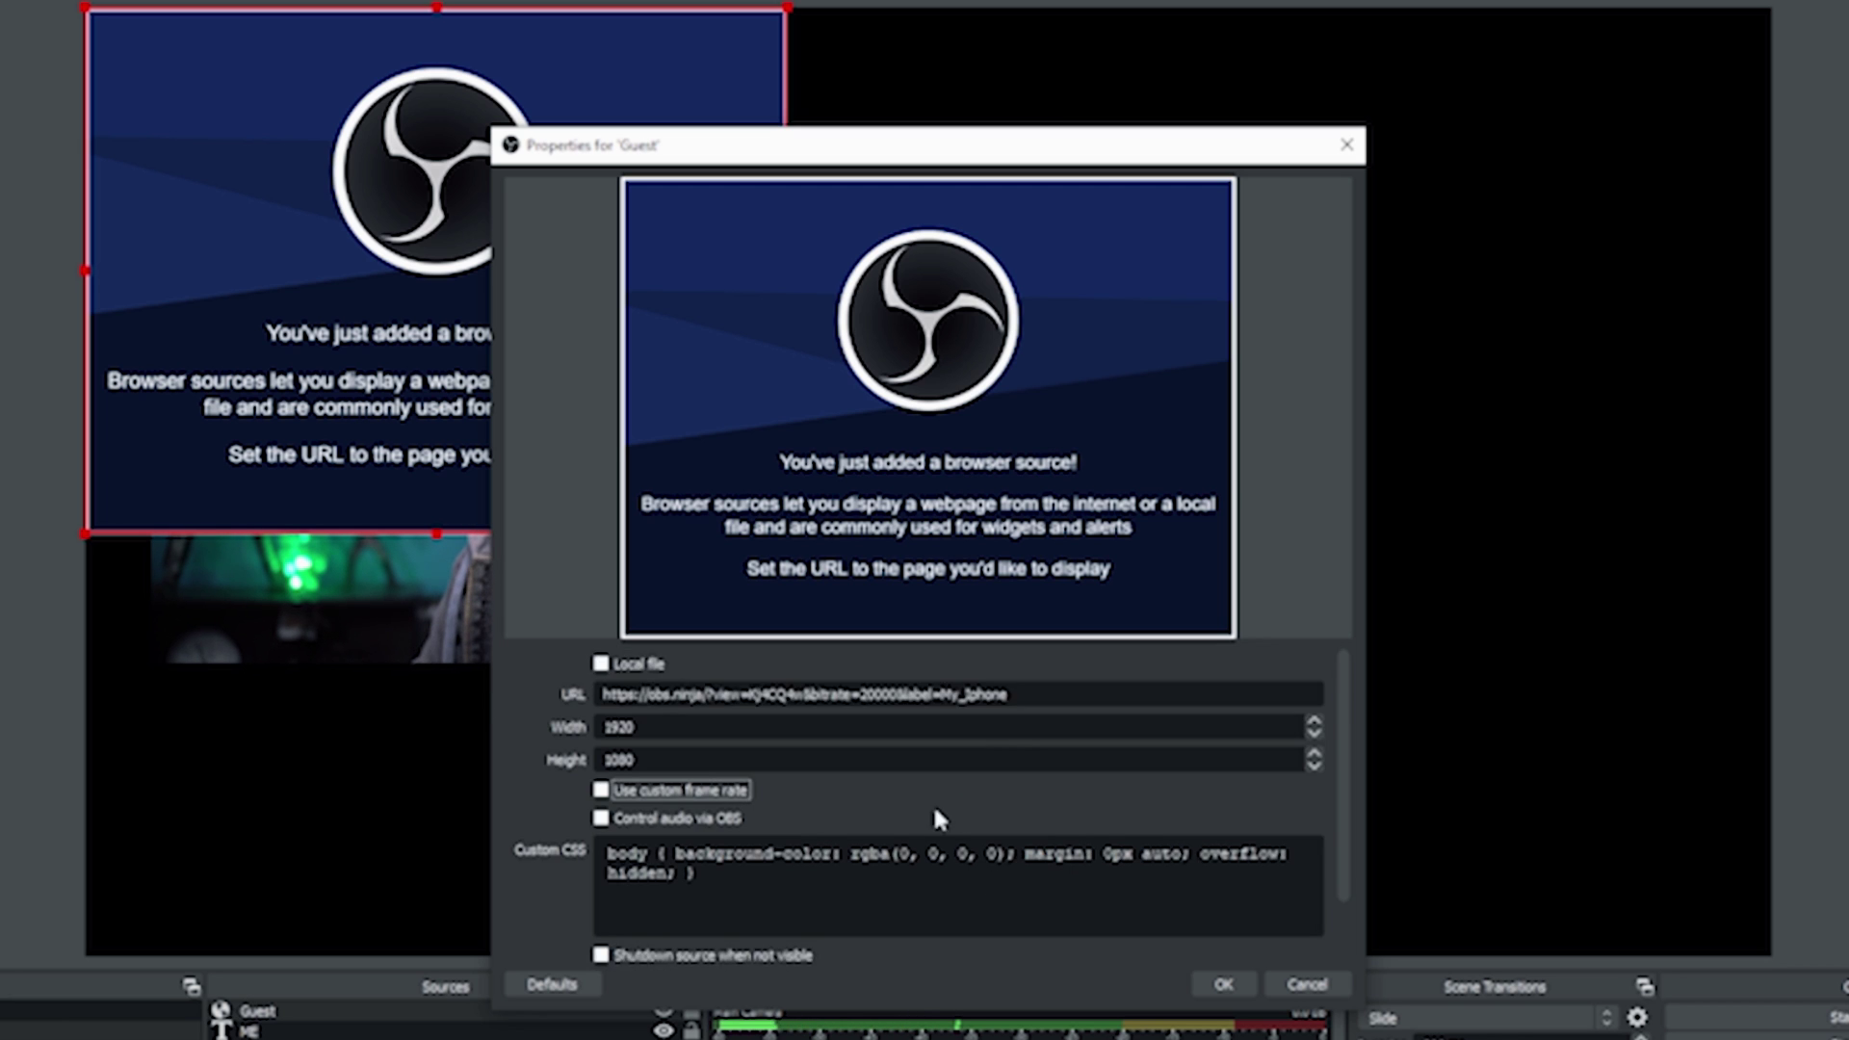
{"action": "scroll", "coordinate": [545, 799], "scroll_direction": "down", "scroll_amount": 3}
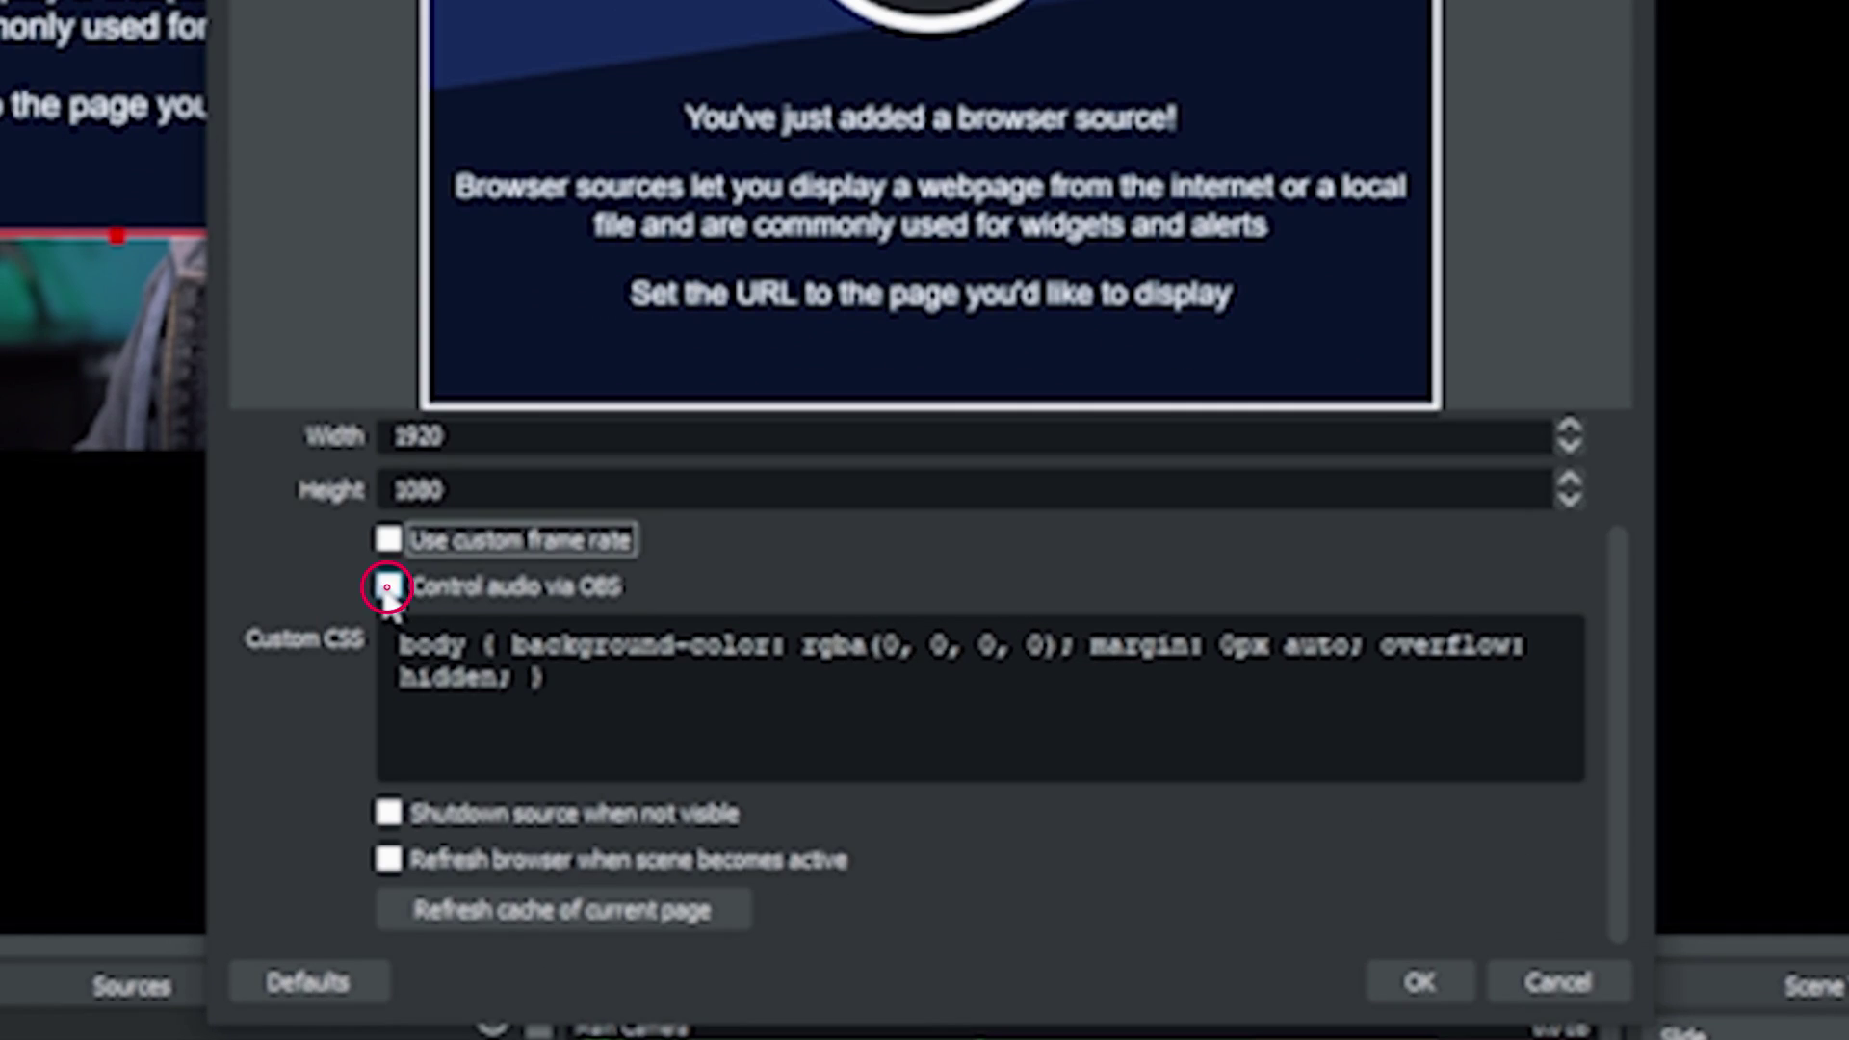
{"action": "left_click", "coordinate": [387, 586]}
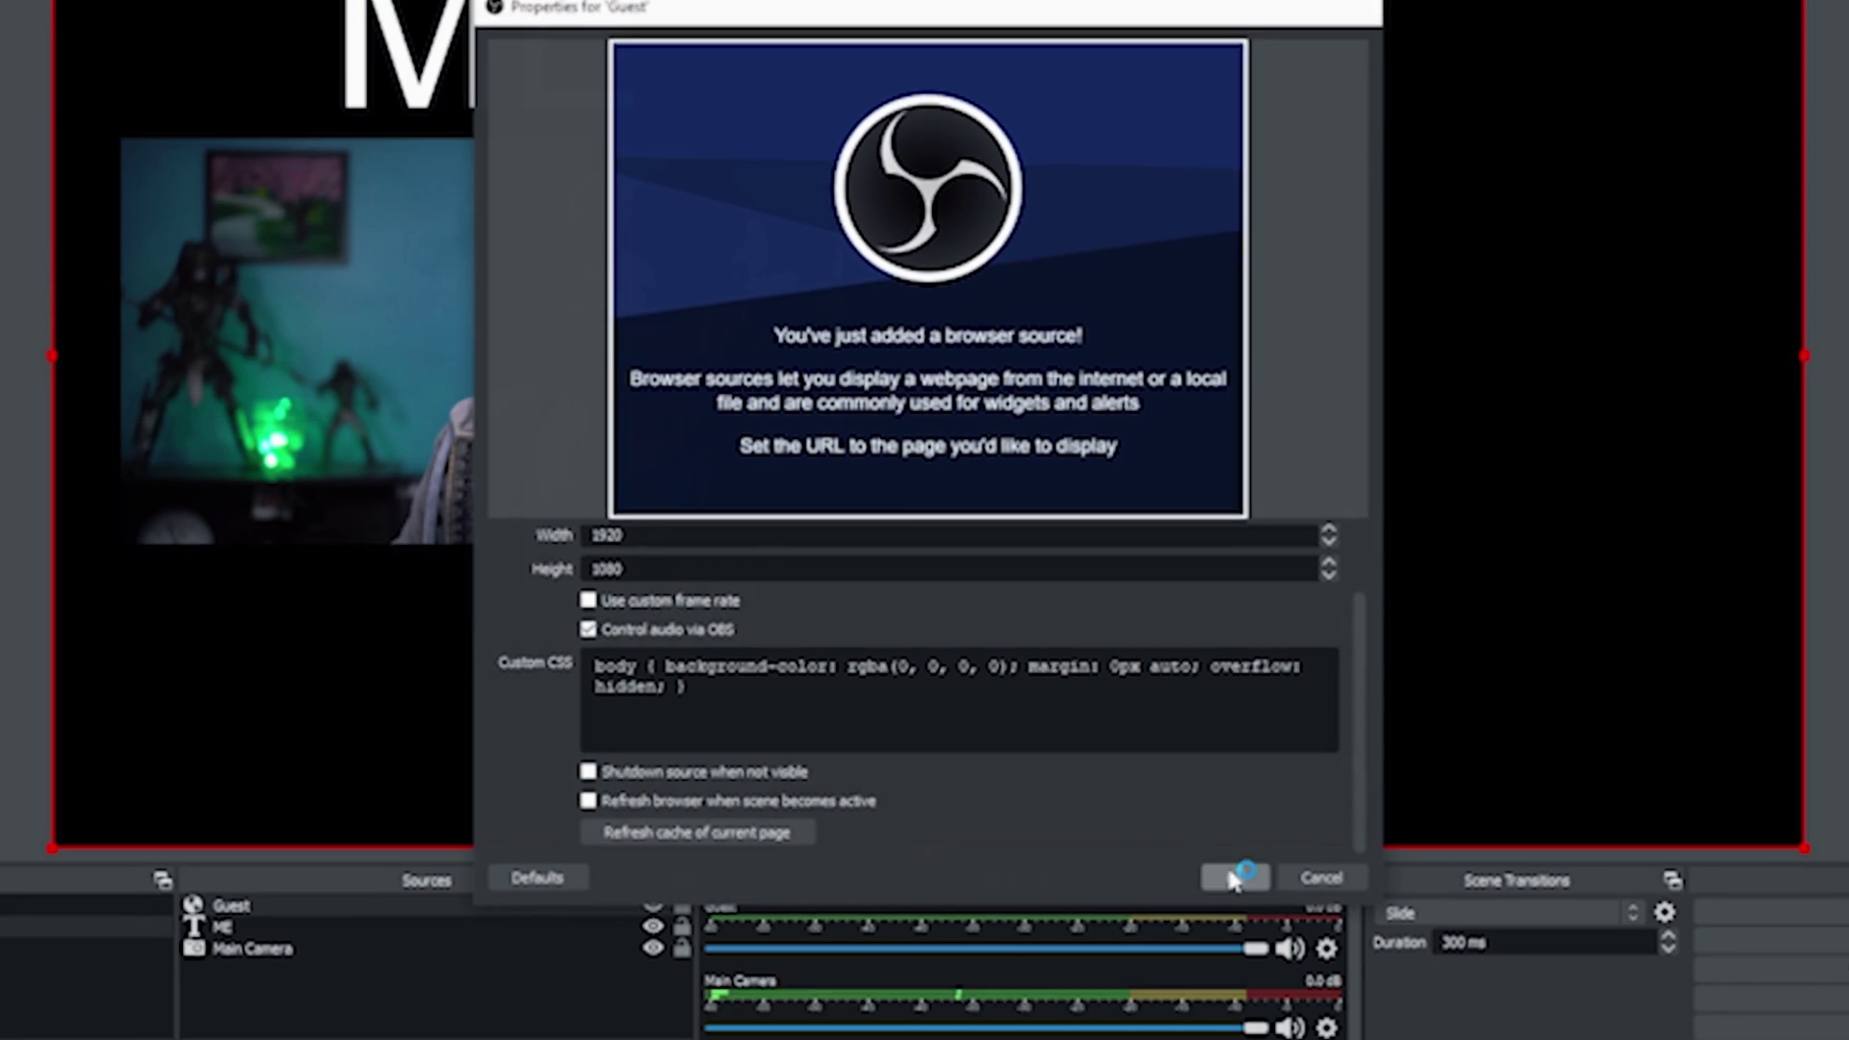
{"action": "left_click", "coordinate": [1322, 927]}
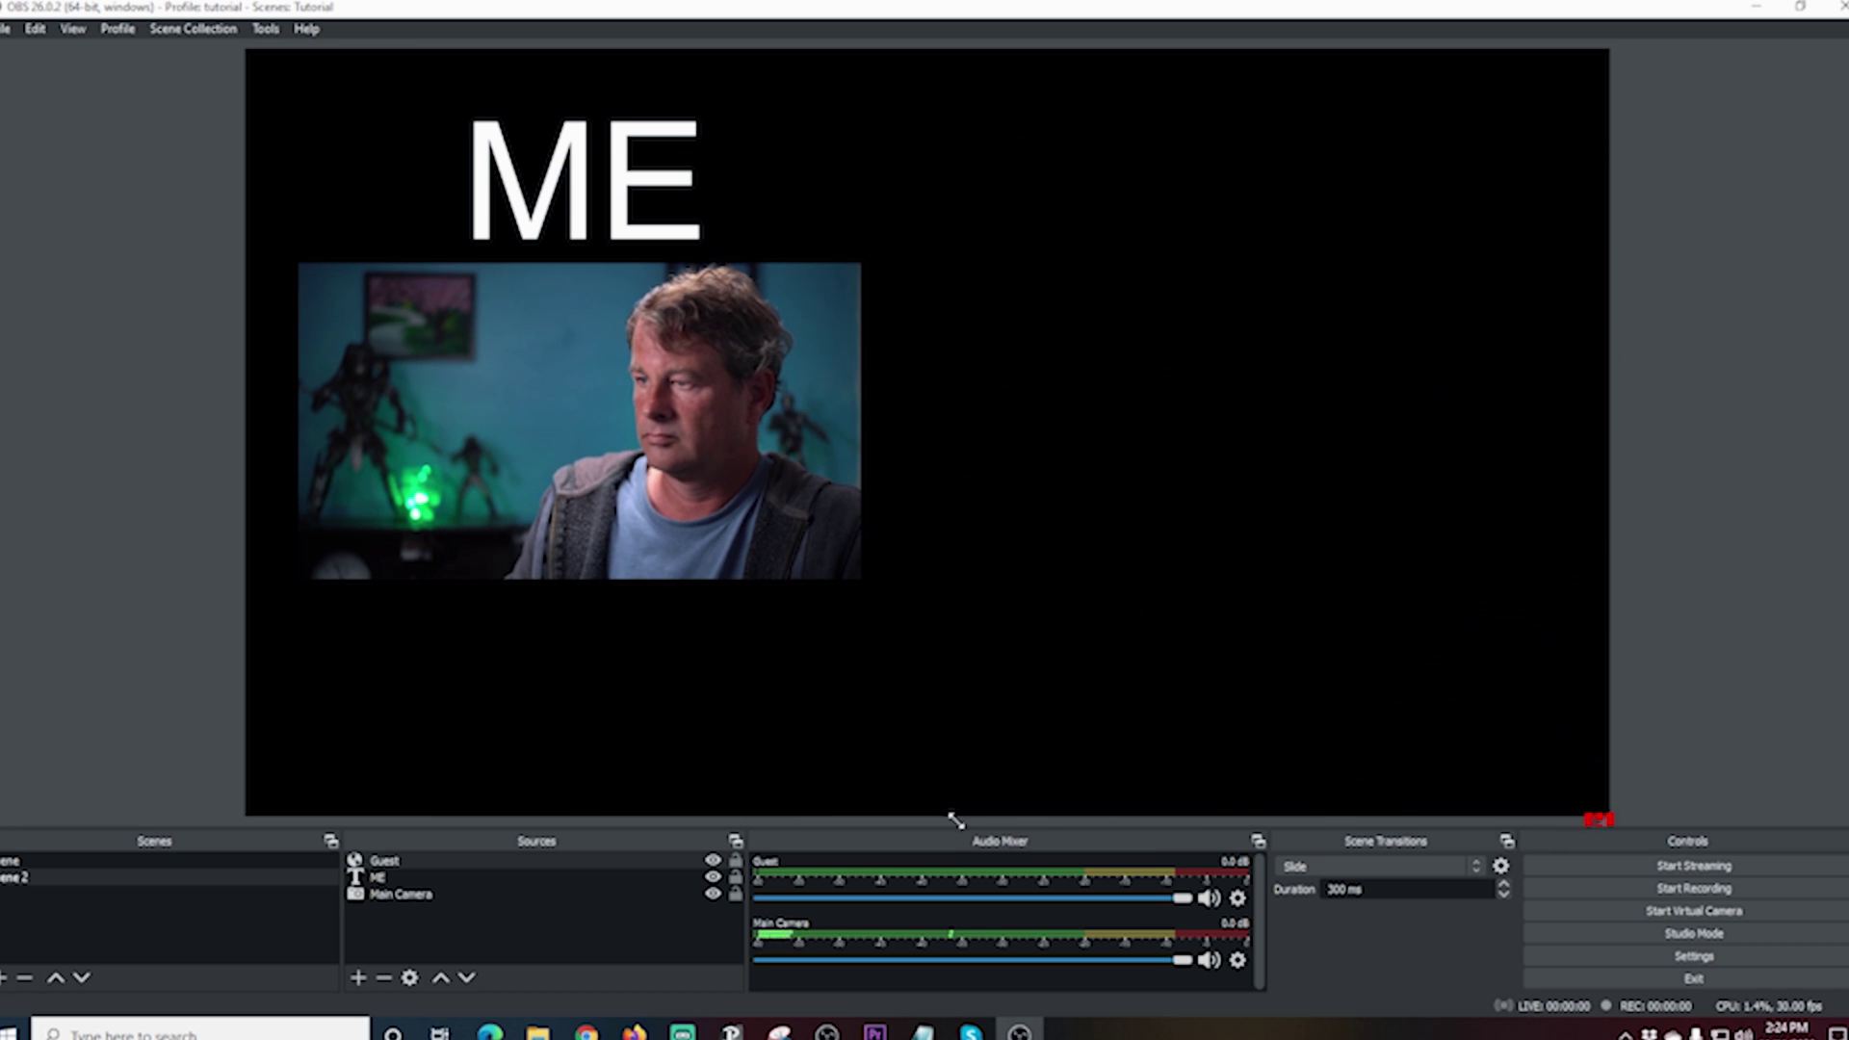
Step: Resize and position the Guest feed beside the main camera, matching its size
{"action": "left_click_drag", "start_coordinate": [955, 819], "coordinate": [934, 766]}
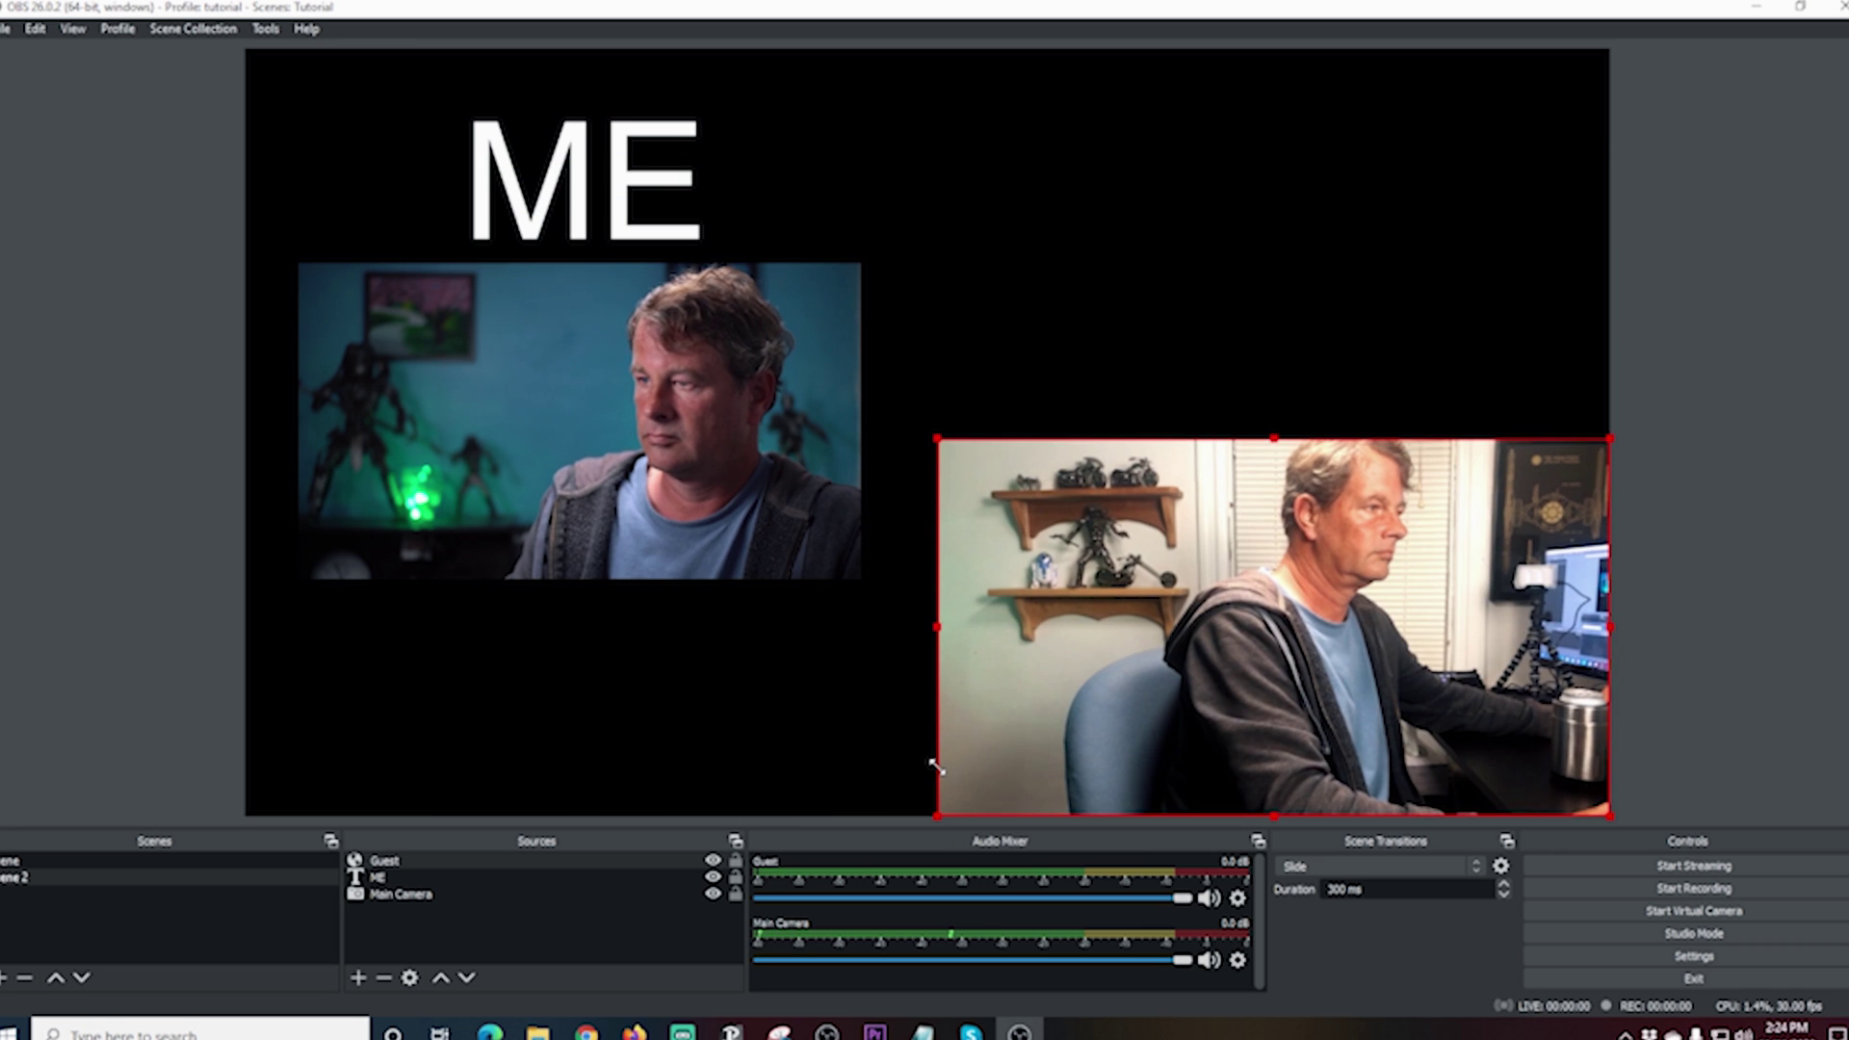
{"action": "left_click_drag", "start_coordinate": [1127, 754], "coordinate": [1037, 518]}
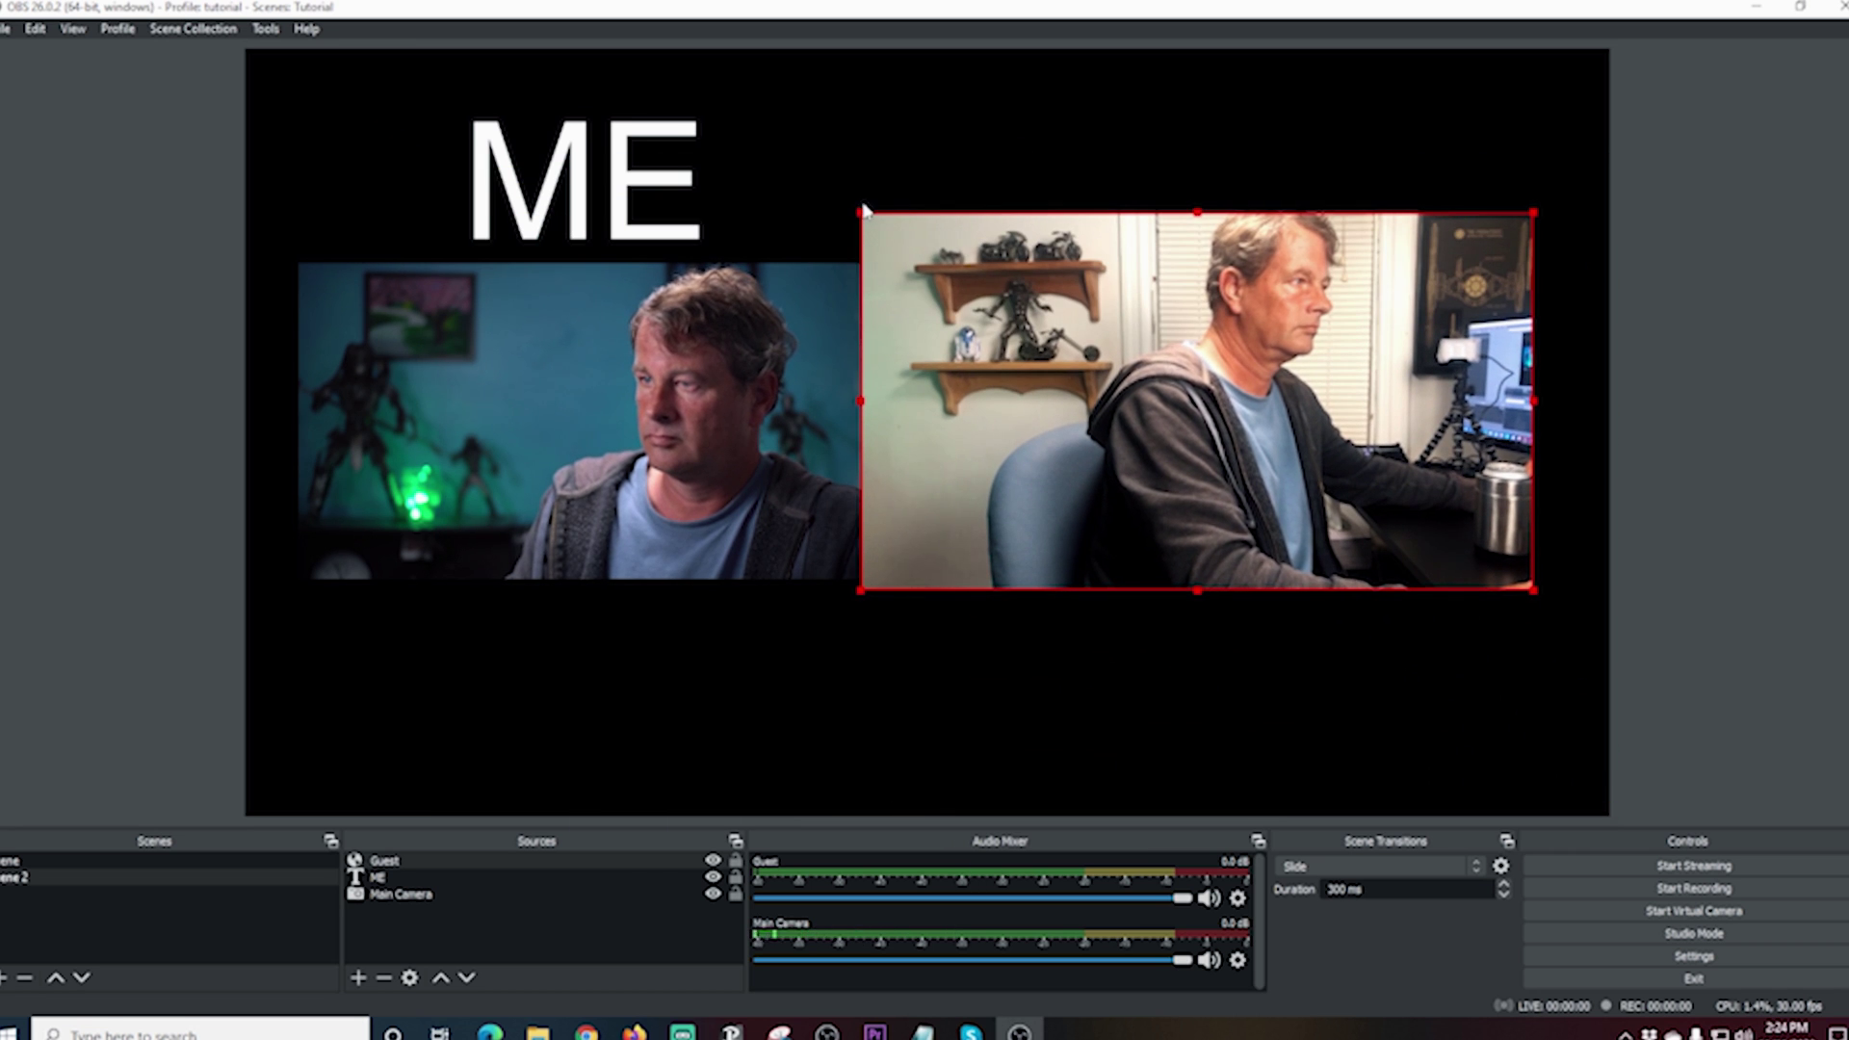
{"action": "left_click_drag", "start_coordinate": [856, 212], "coordinate": [965, 271]}
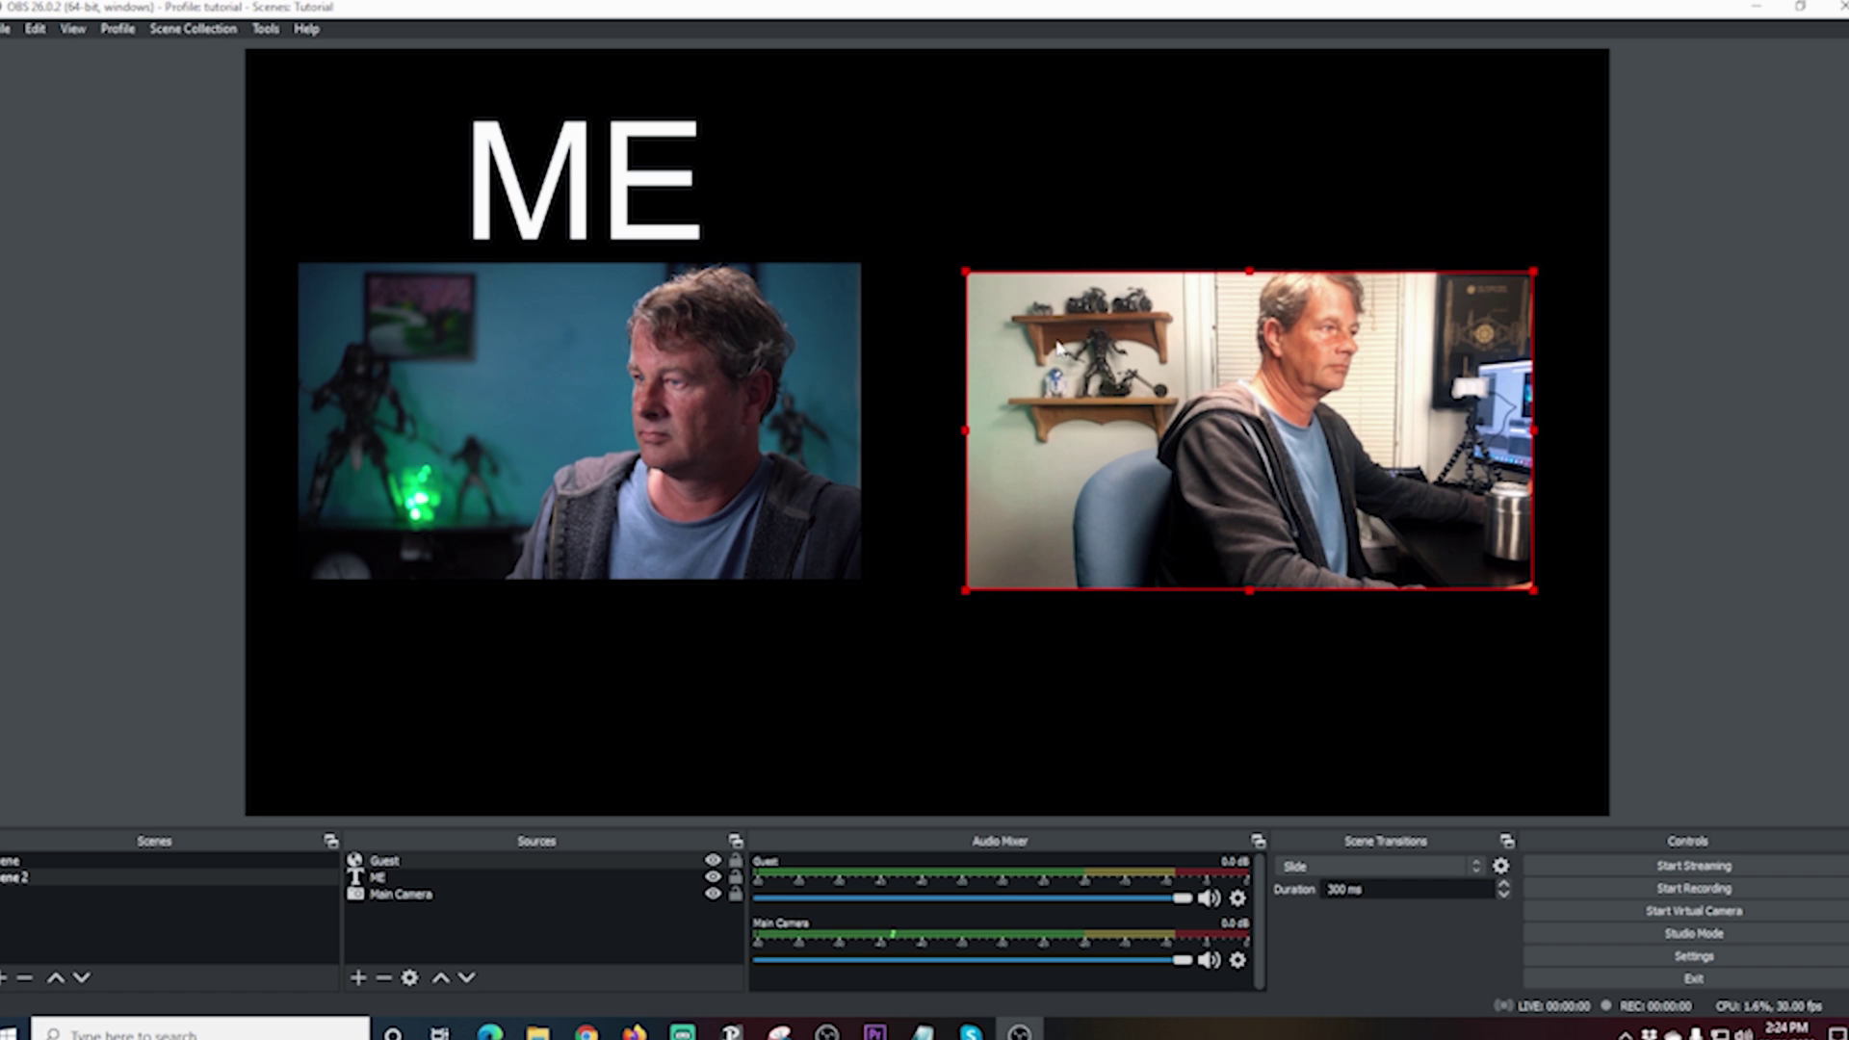
{"action": "left_click_drag", "start_coordinate": [1105, 389], "coordinate": [1079, 378]}
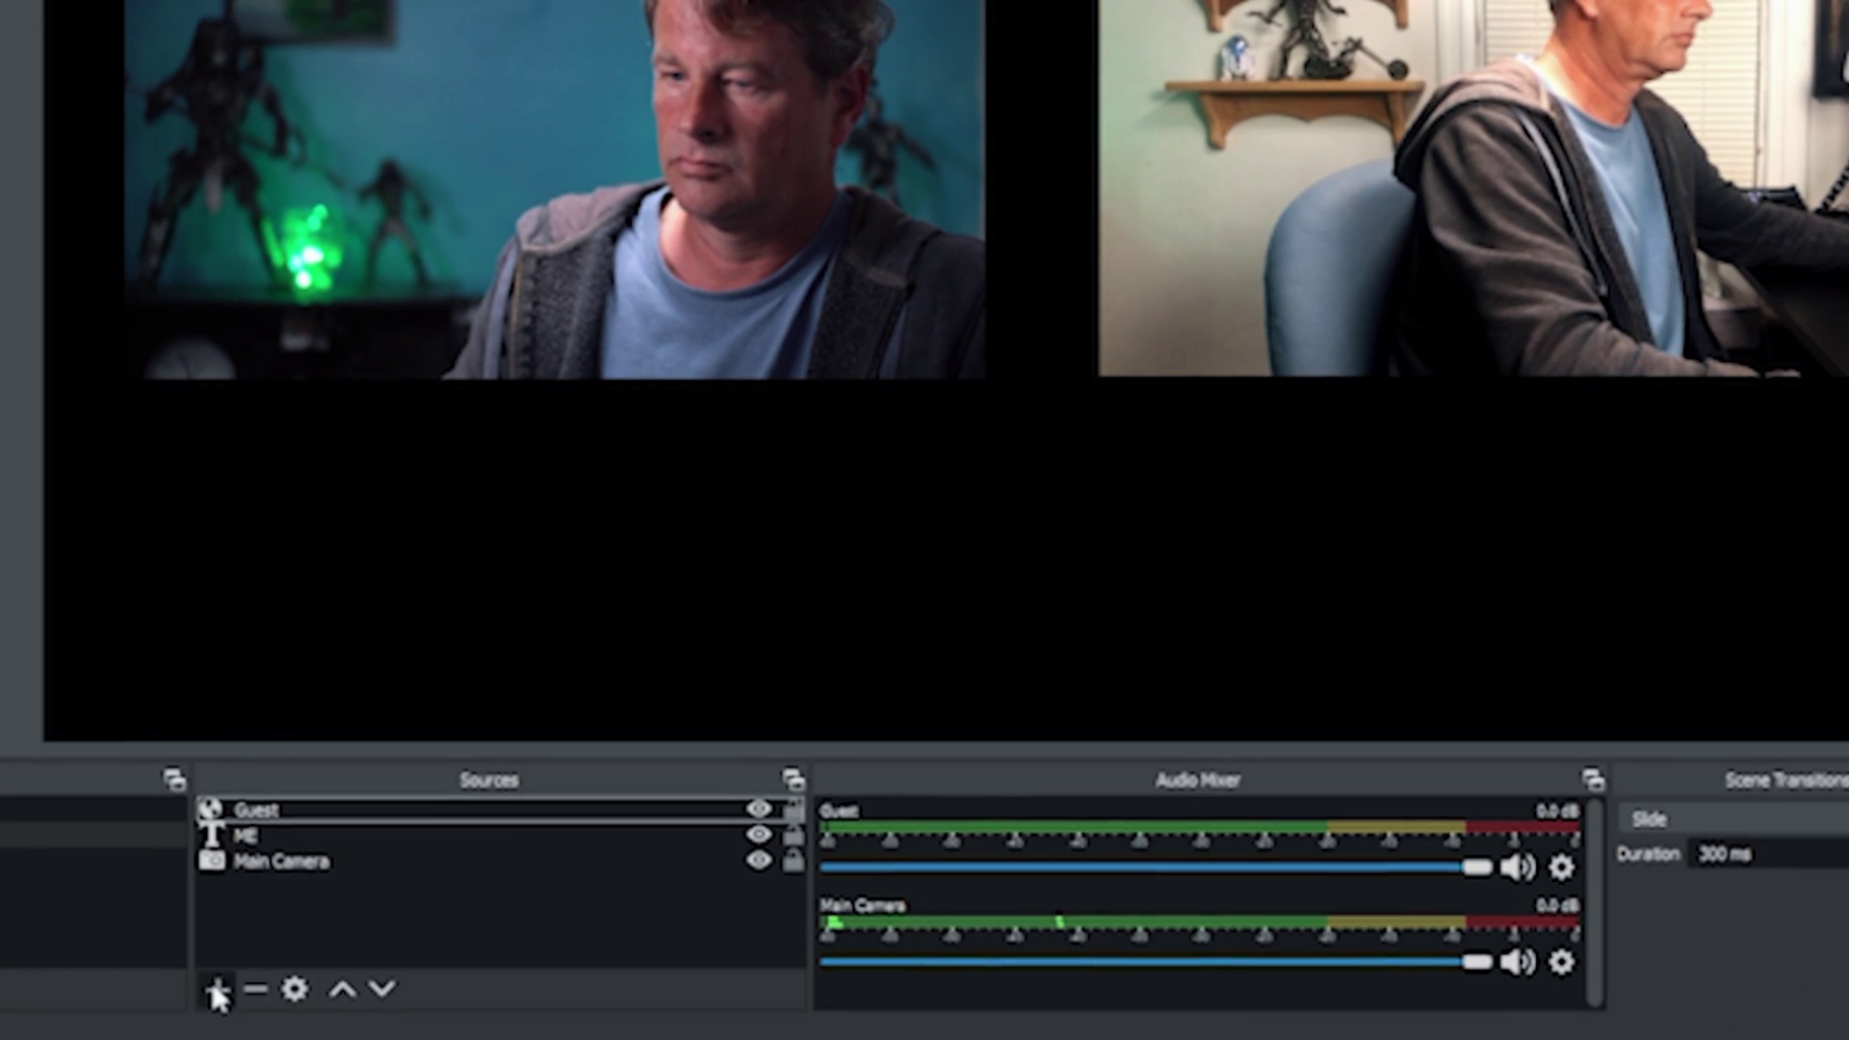
Step: Add a 'Guest text' source reading 'Guest' and move it toward the guest feed
{"action": "left_click", "coordinate": [358, 977]}
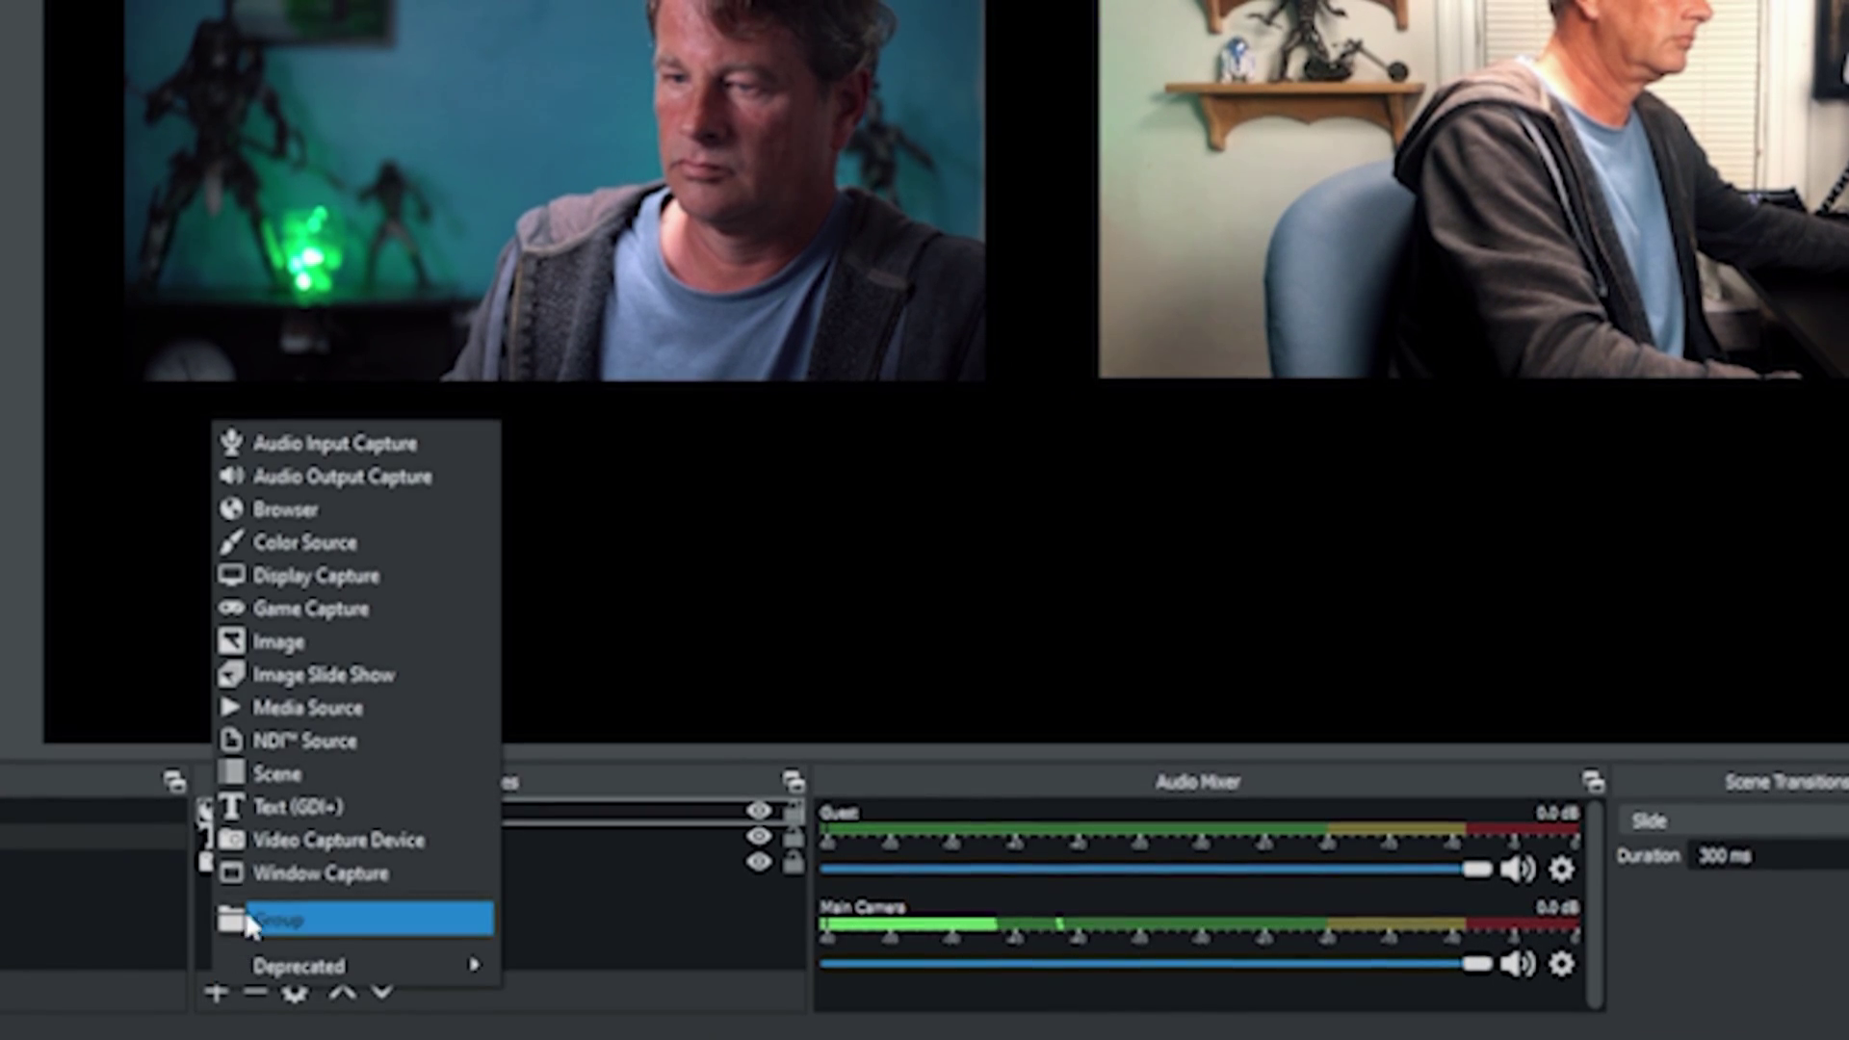
{"action": "left_click", "coordinate": [292, 811]}
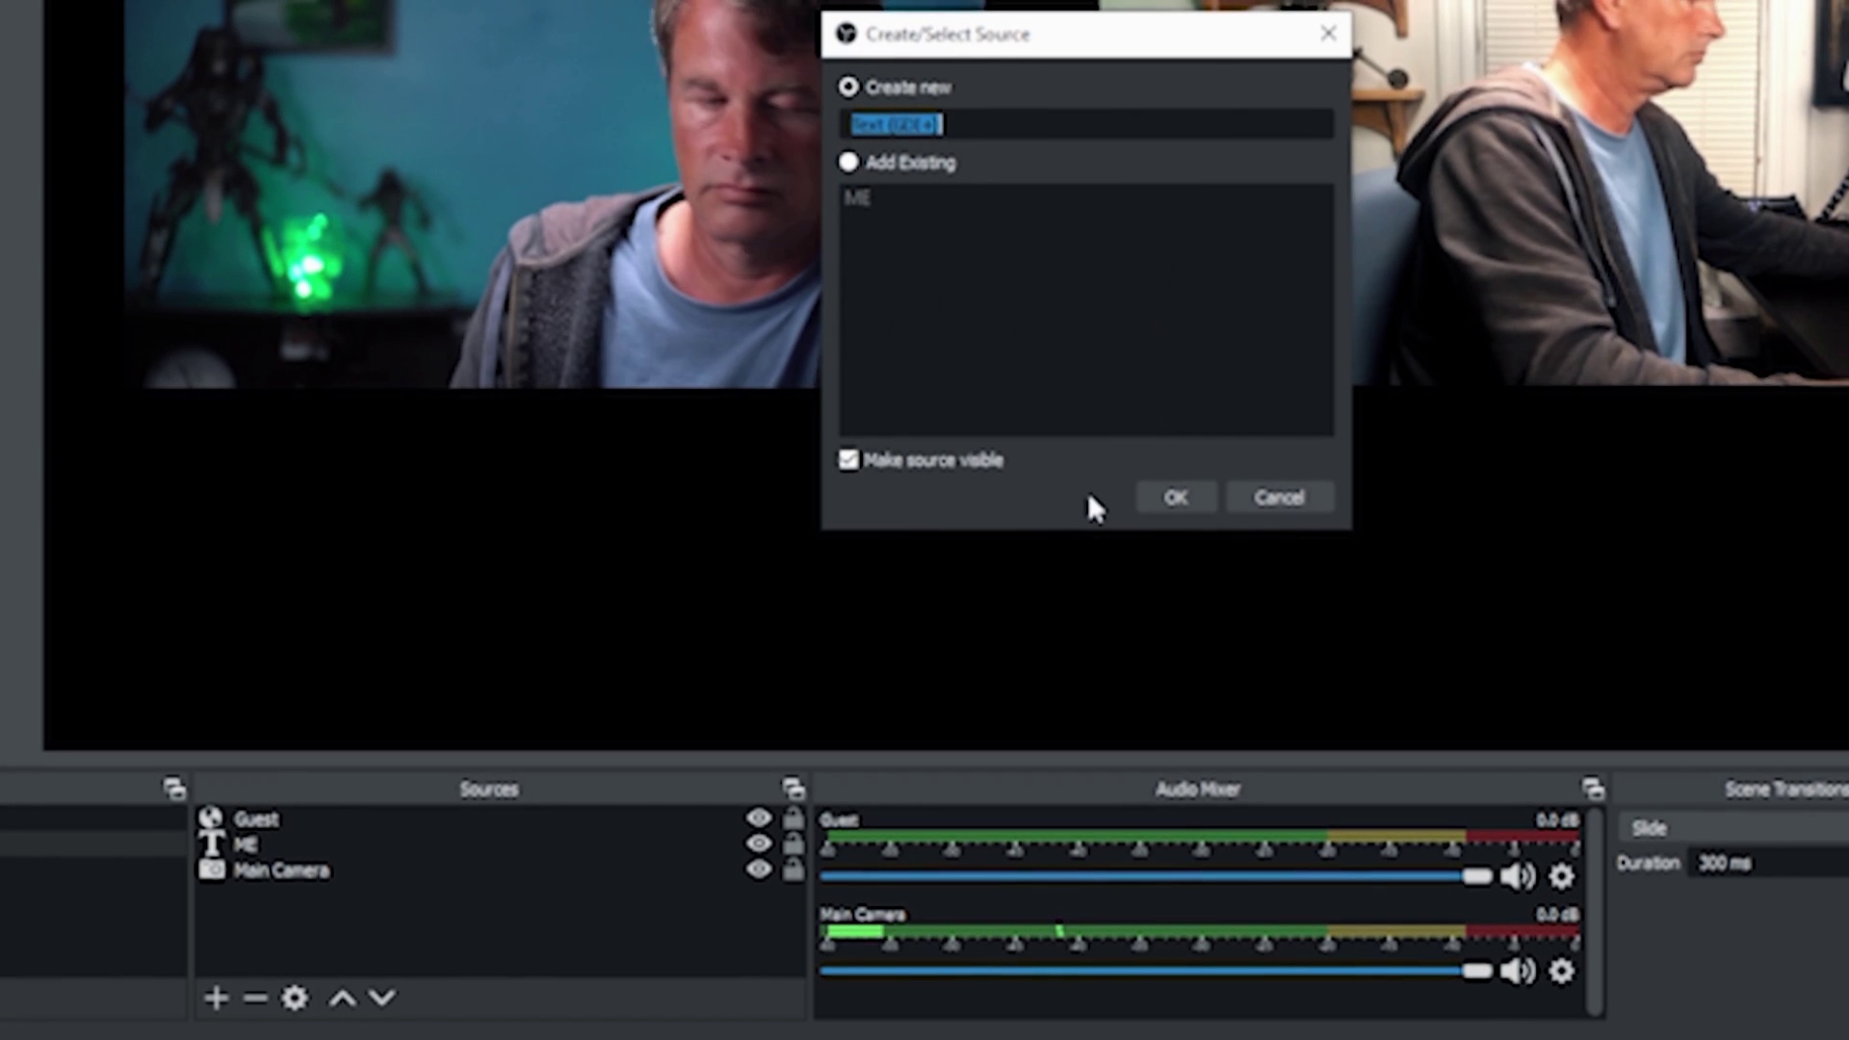
{"action": "type", "text": "Guest tex"}
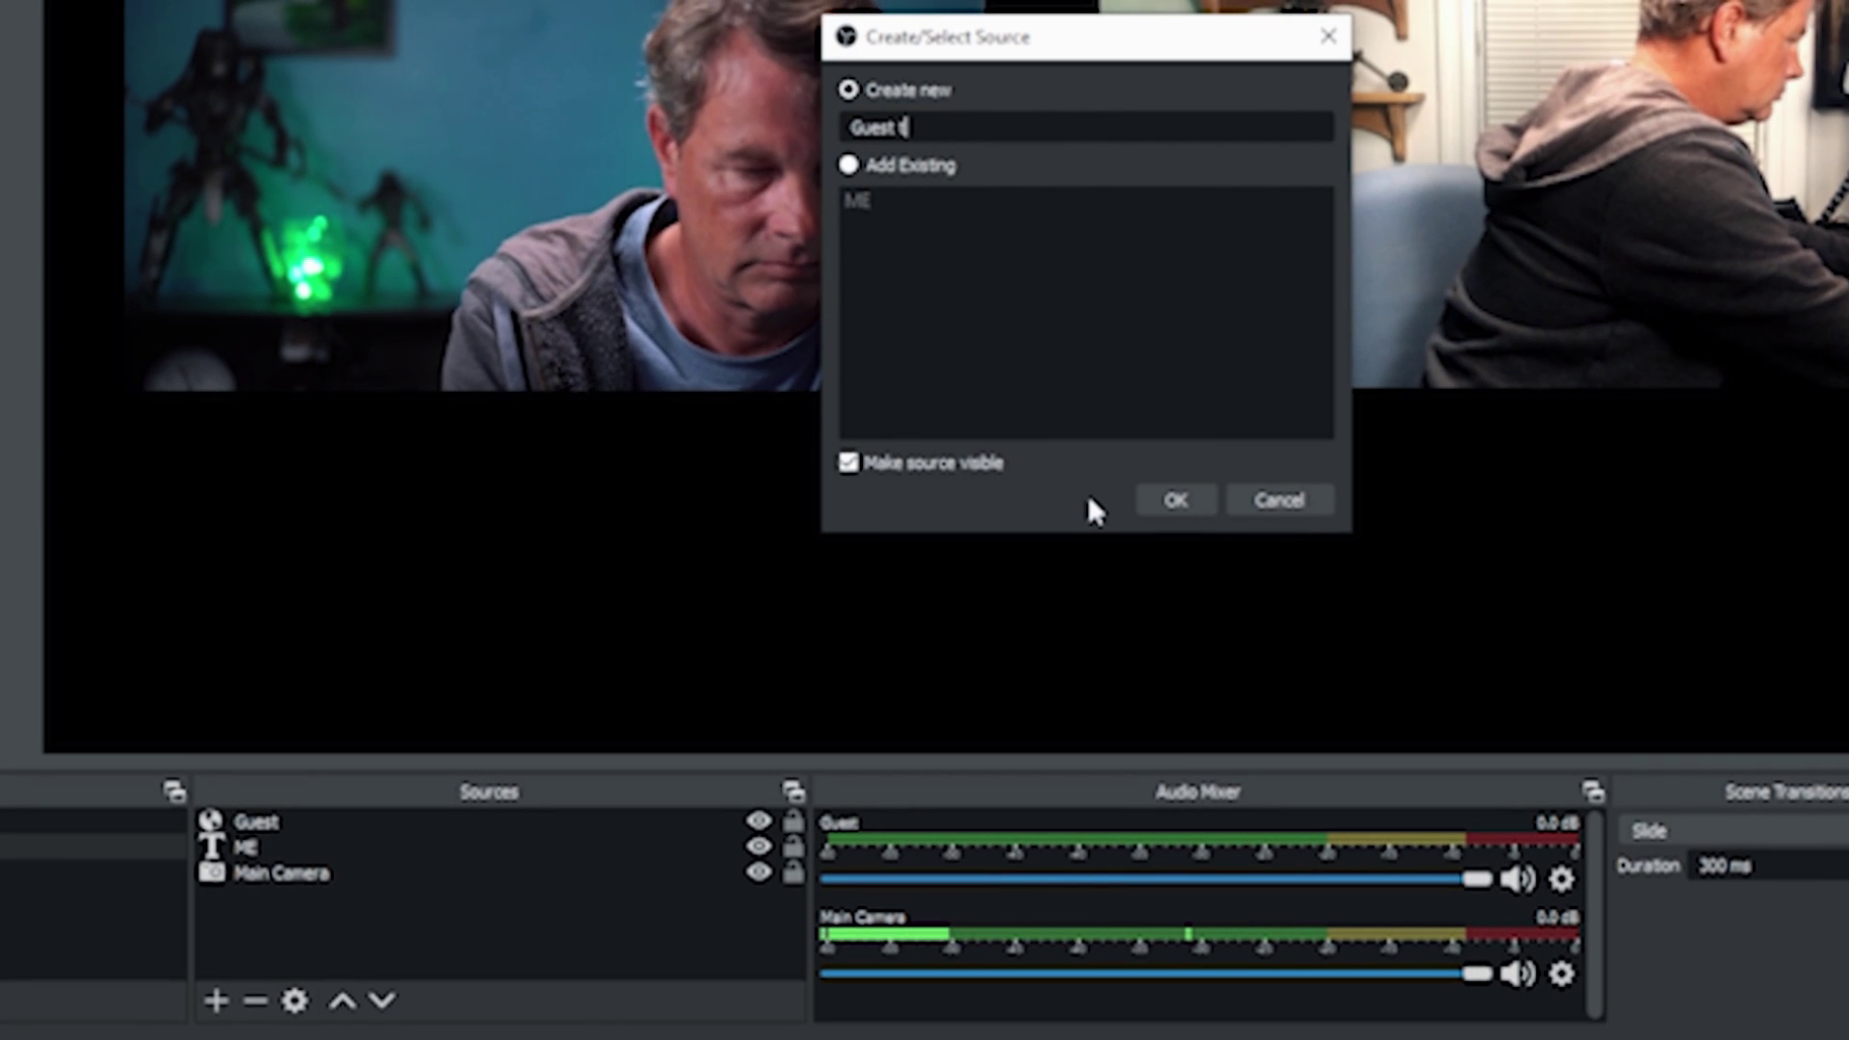
{"action": "type", "text": "t"}
{"action": "left_click", "coordinate": [1168, 508]}
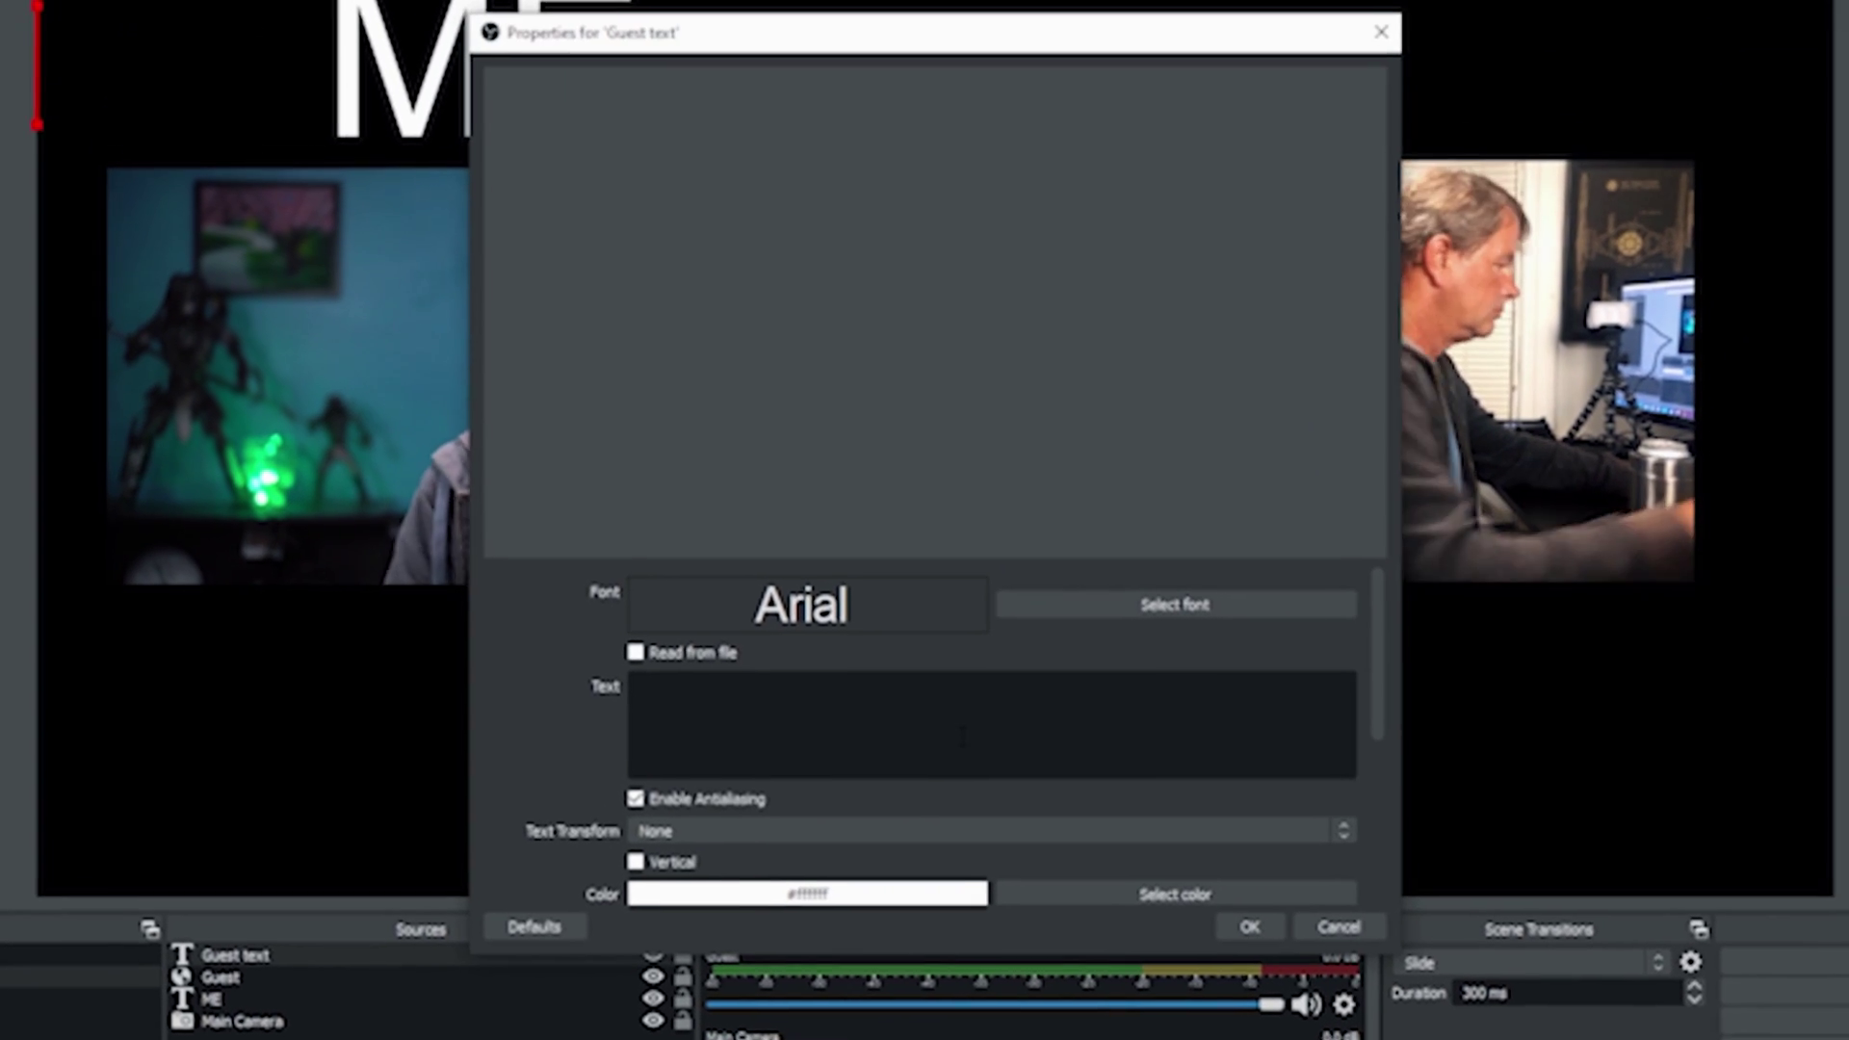
{"action": "type", "text": "Guest"}
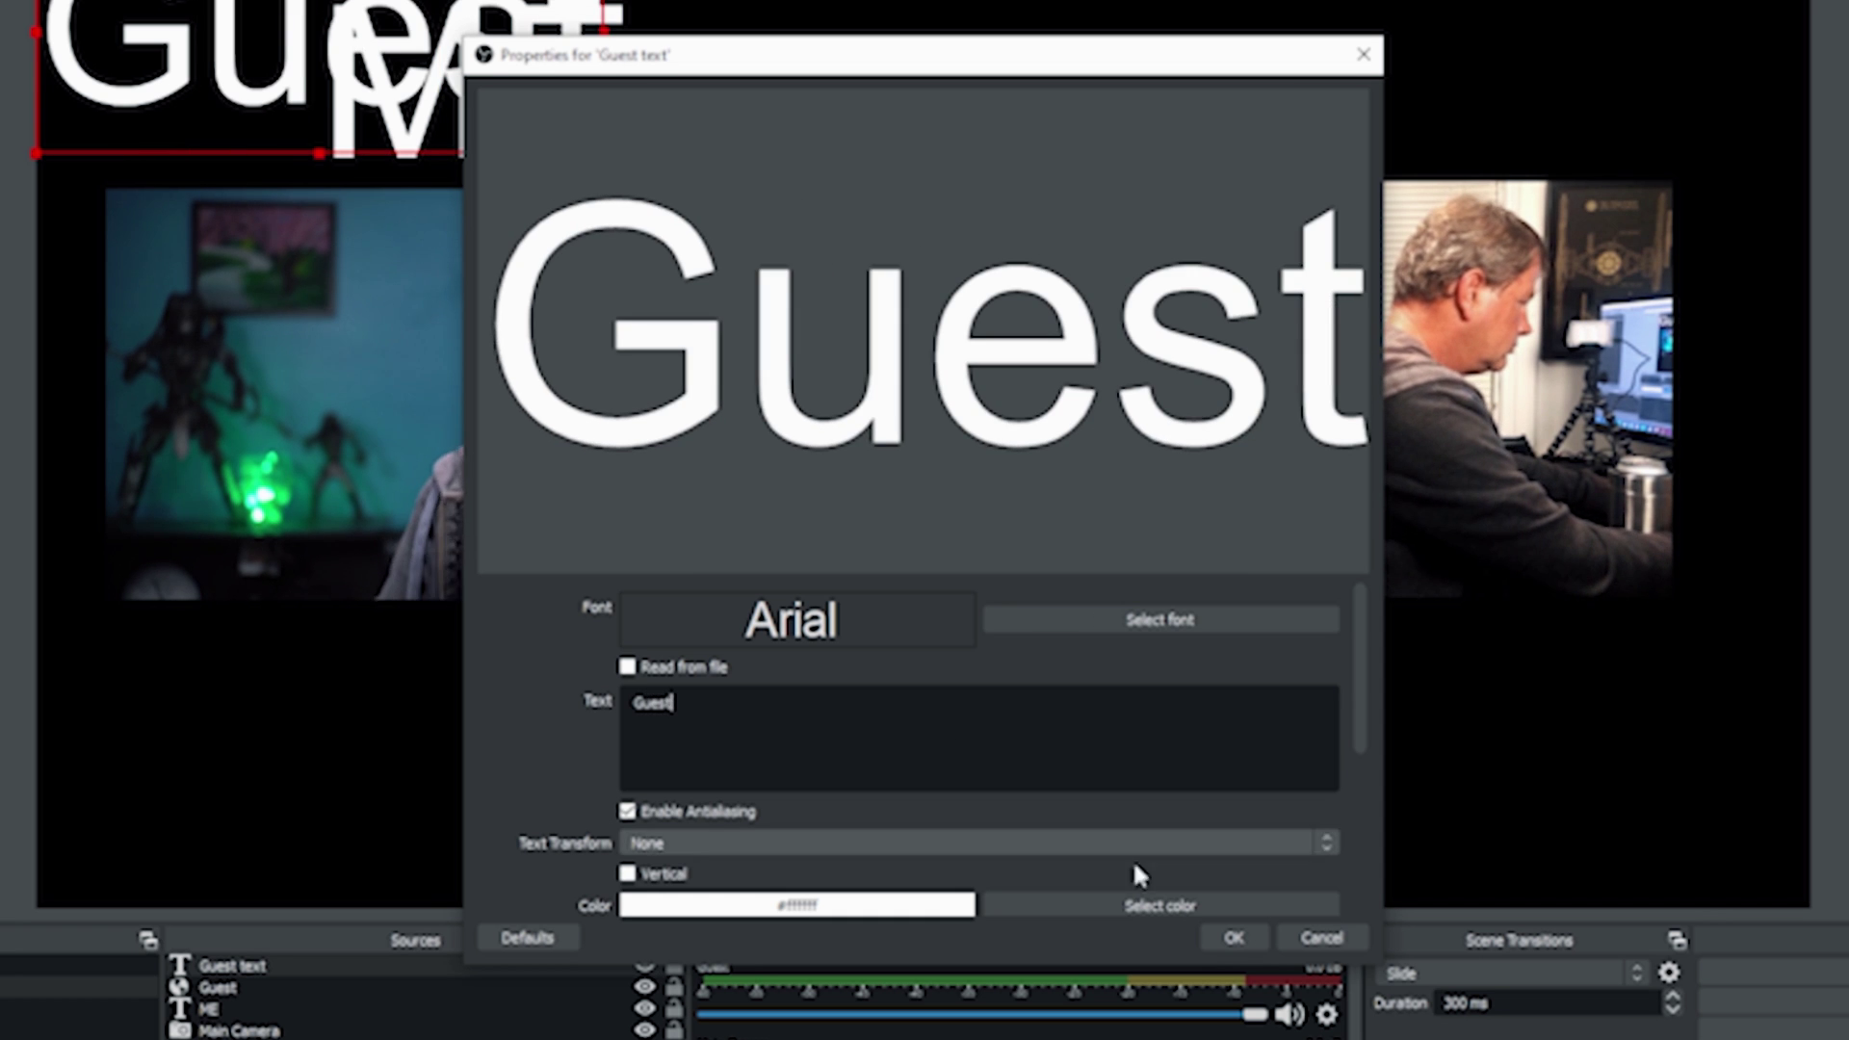
{"action": "left_click", "coordinate": [1226, 927]}
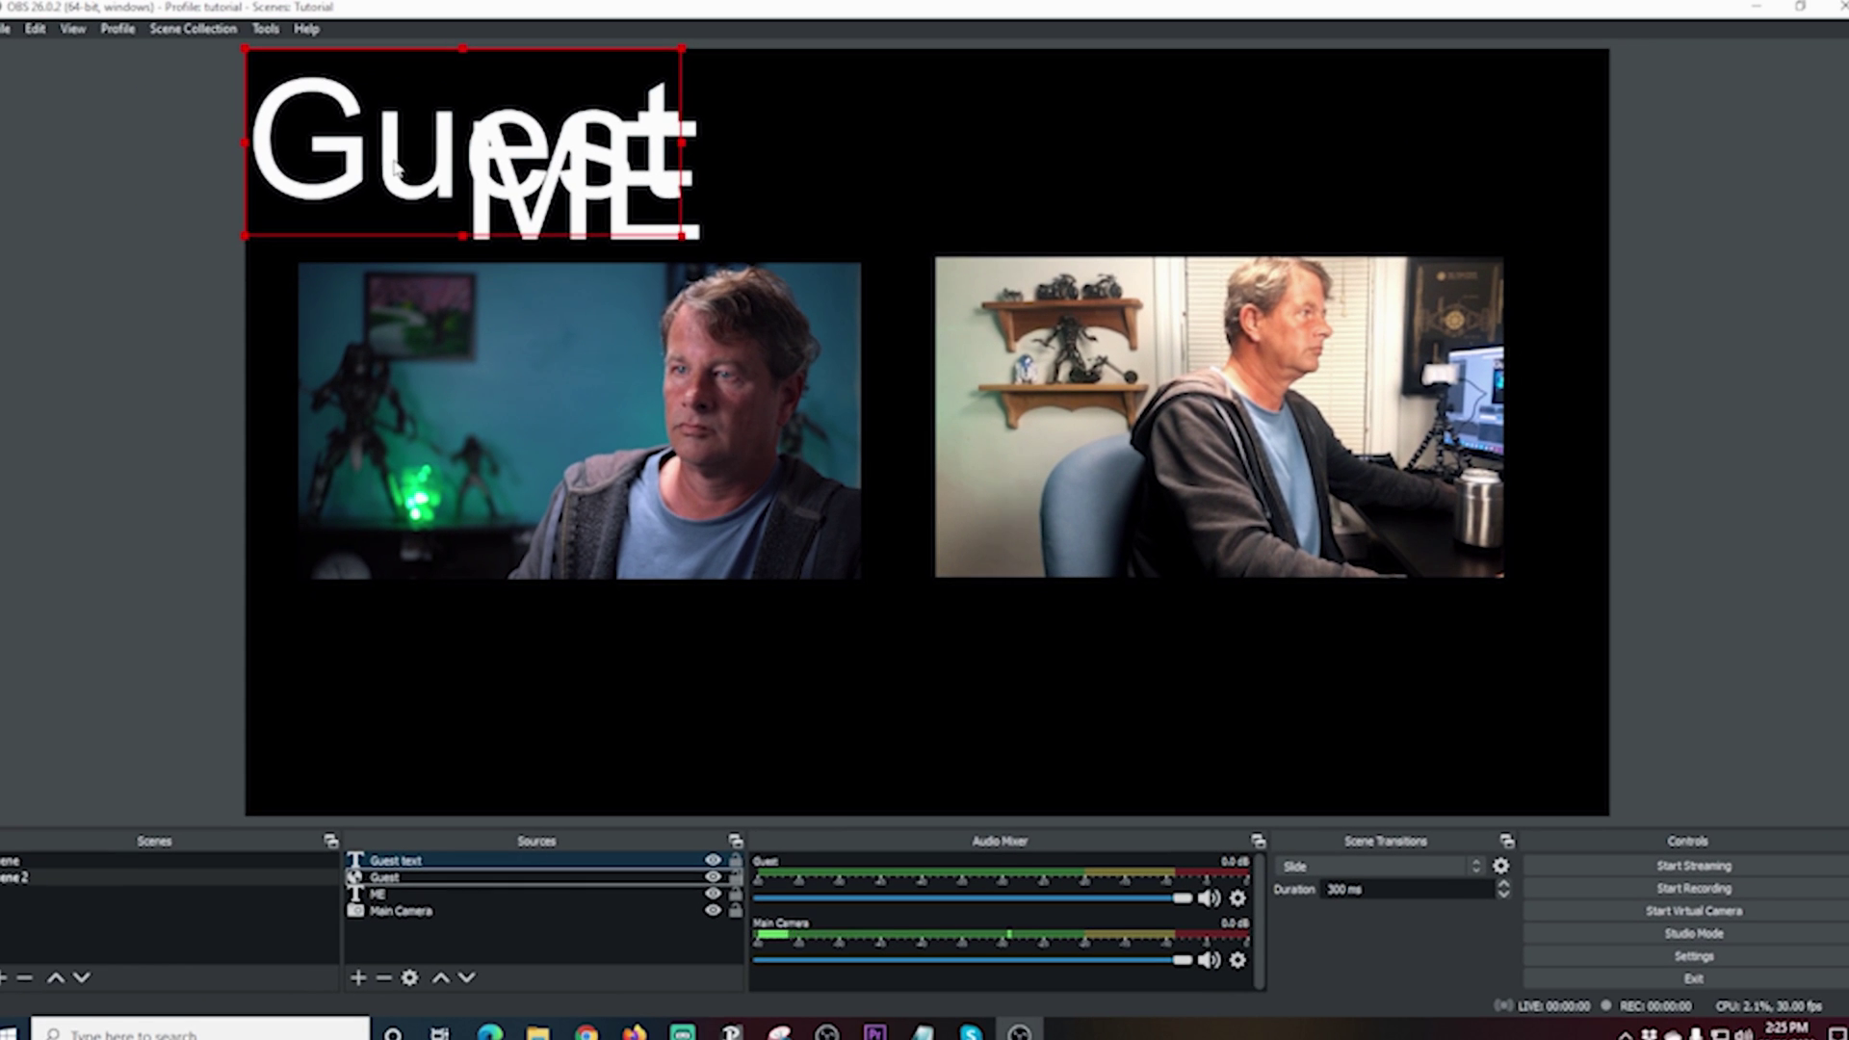
{"action": "left_click_drag", "start_coordinate": [481, 164], "coordinate": [1154, 185]}
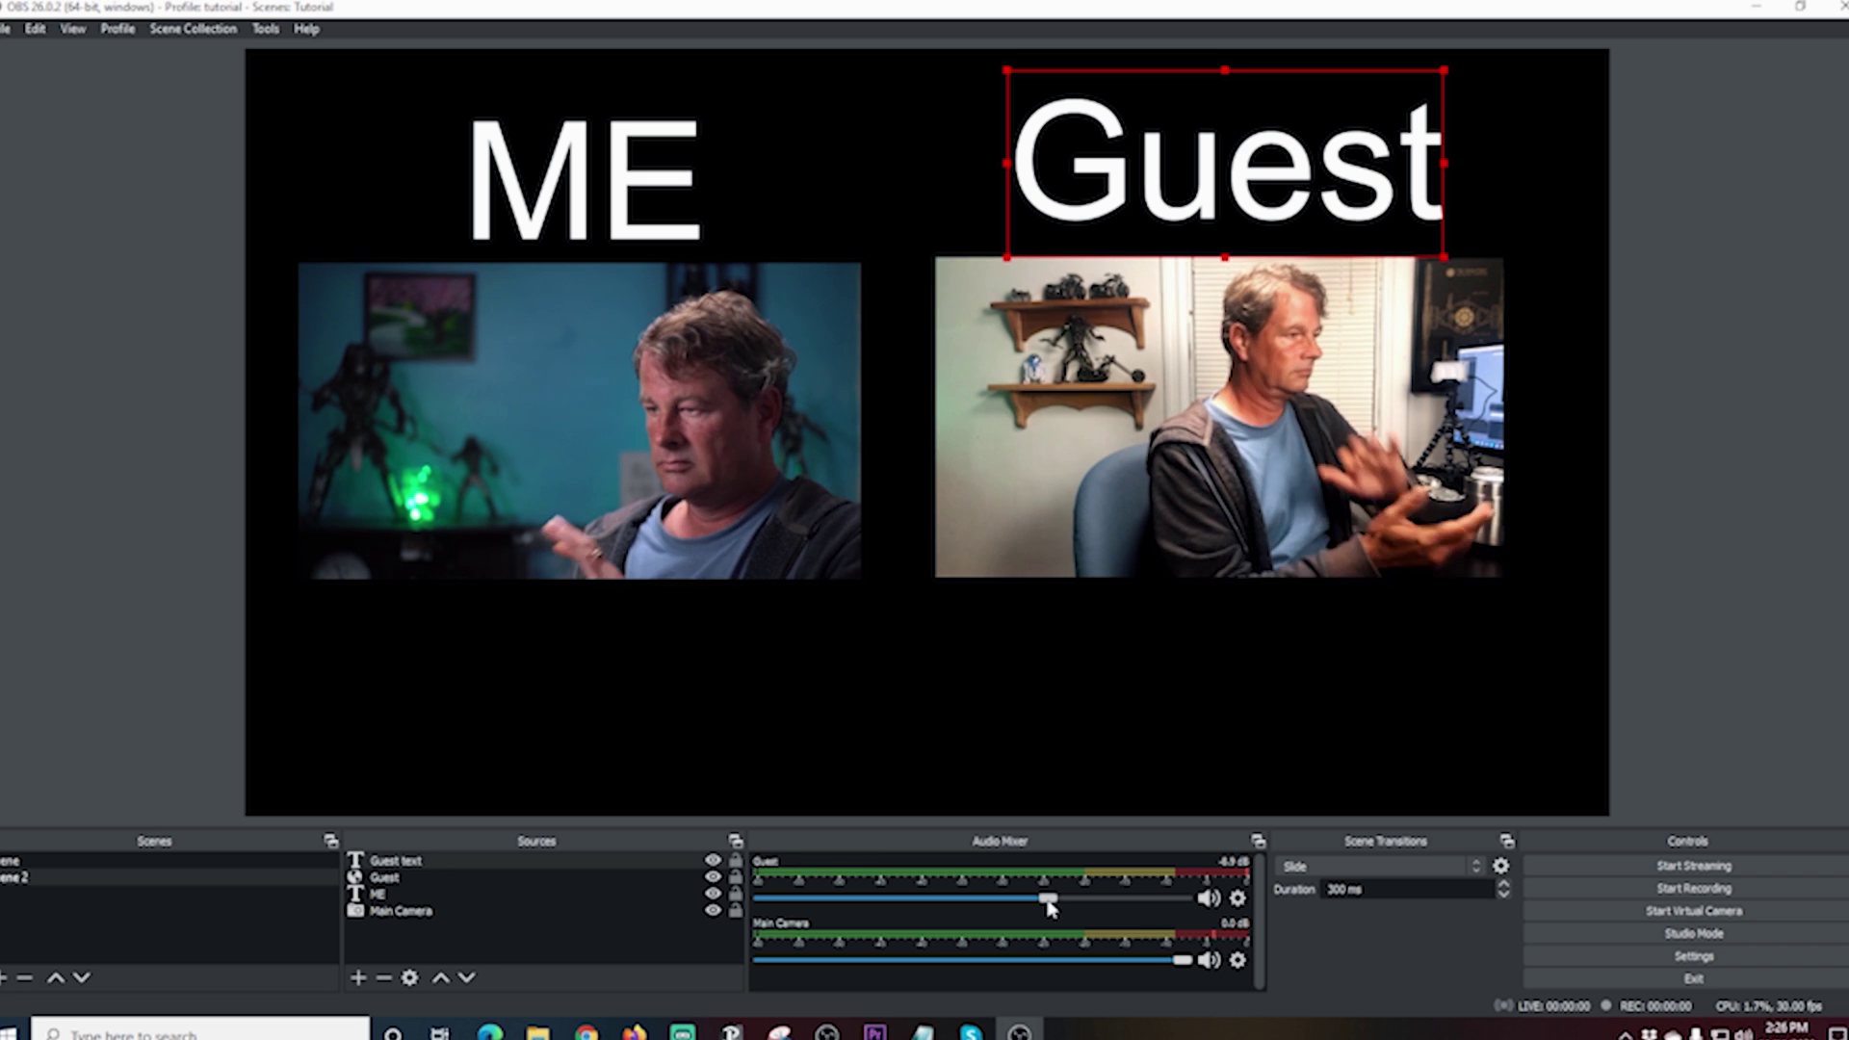
Step: Open Advanced Audio Properties from the Guest mixer options and select the Guest Sync Offset field
{"action": "left_click", "coordinate": [541, 878]}
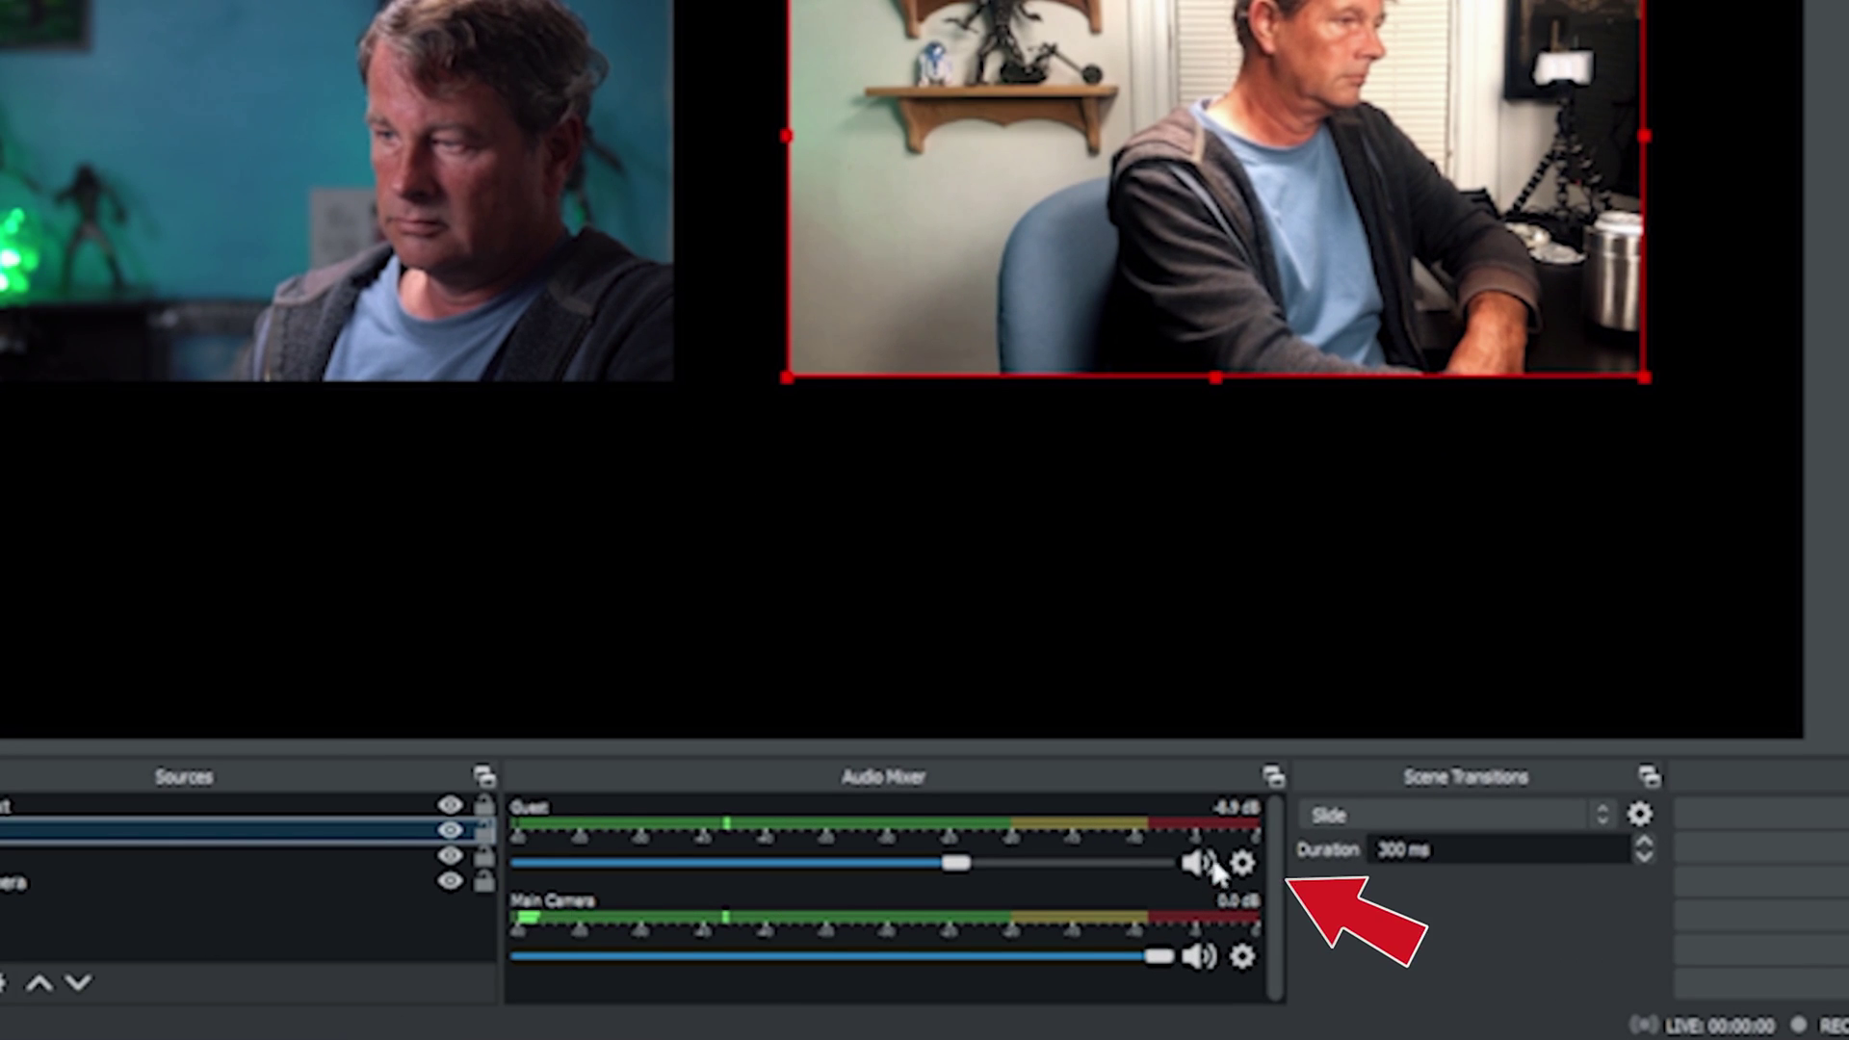
{"action": "left_click", "coordinate": [1243, 863]}
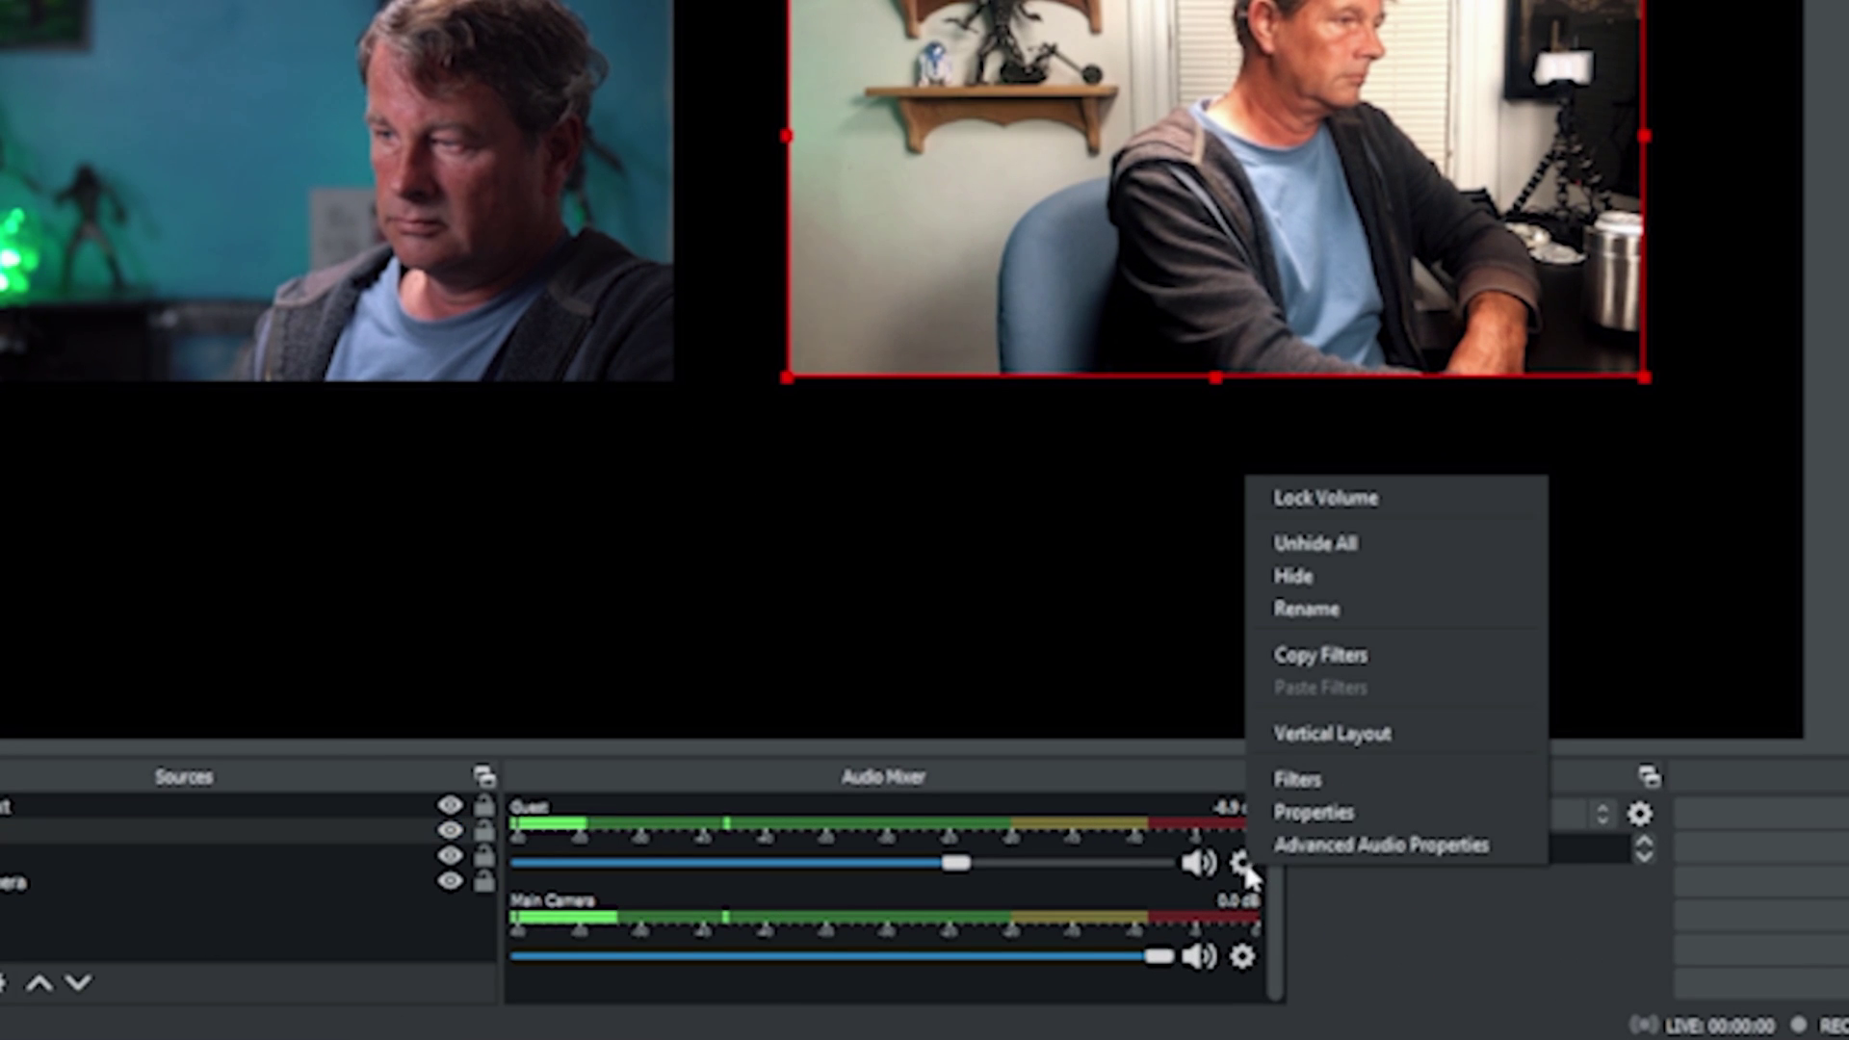
{"action": "left_click", "coordinate": [1315, 846]}
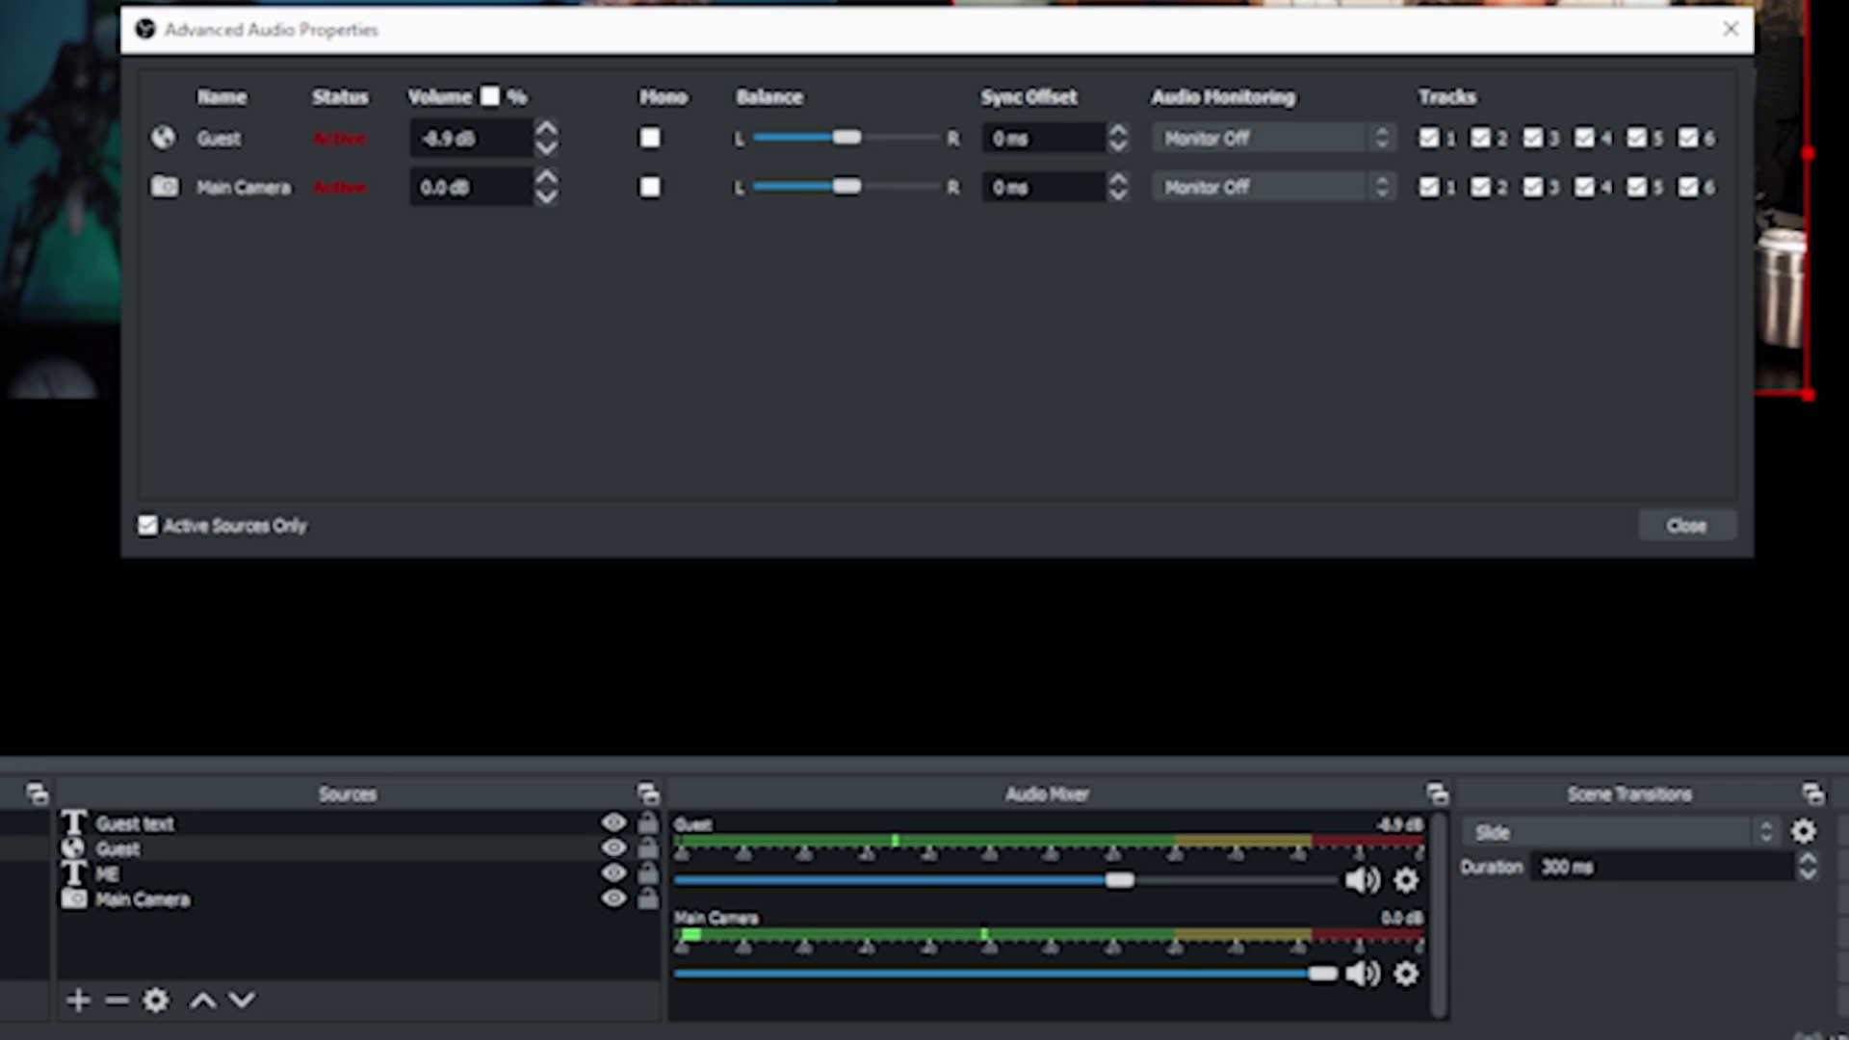
{"action": "left_click", "coordinate": [1117, 137]}
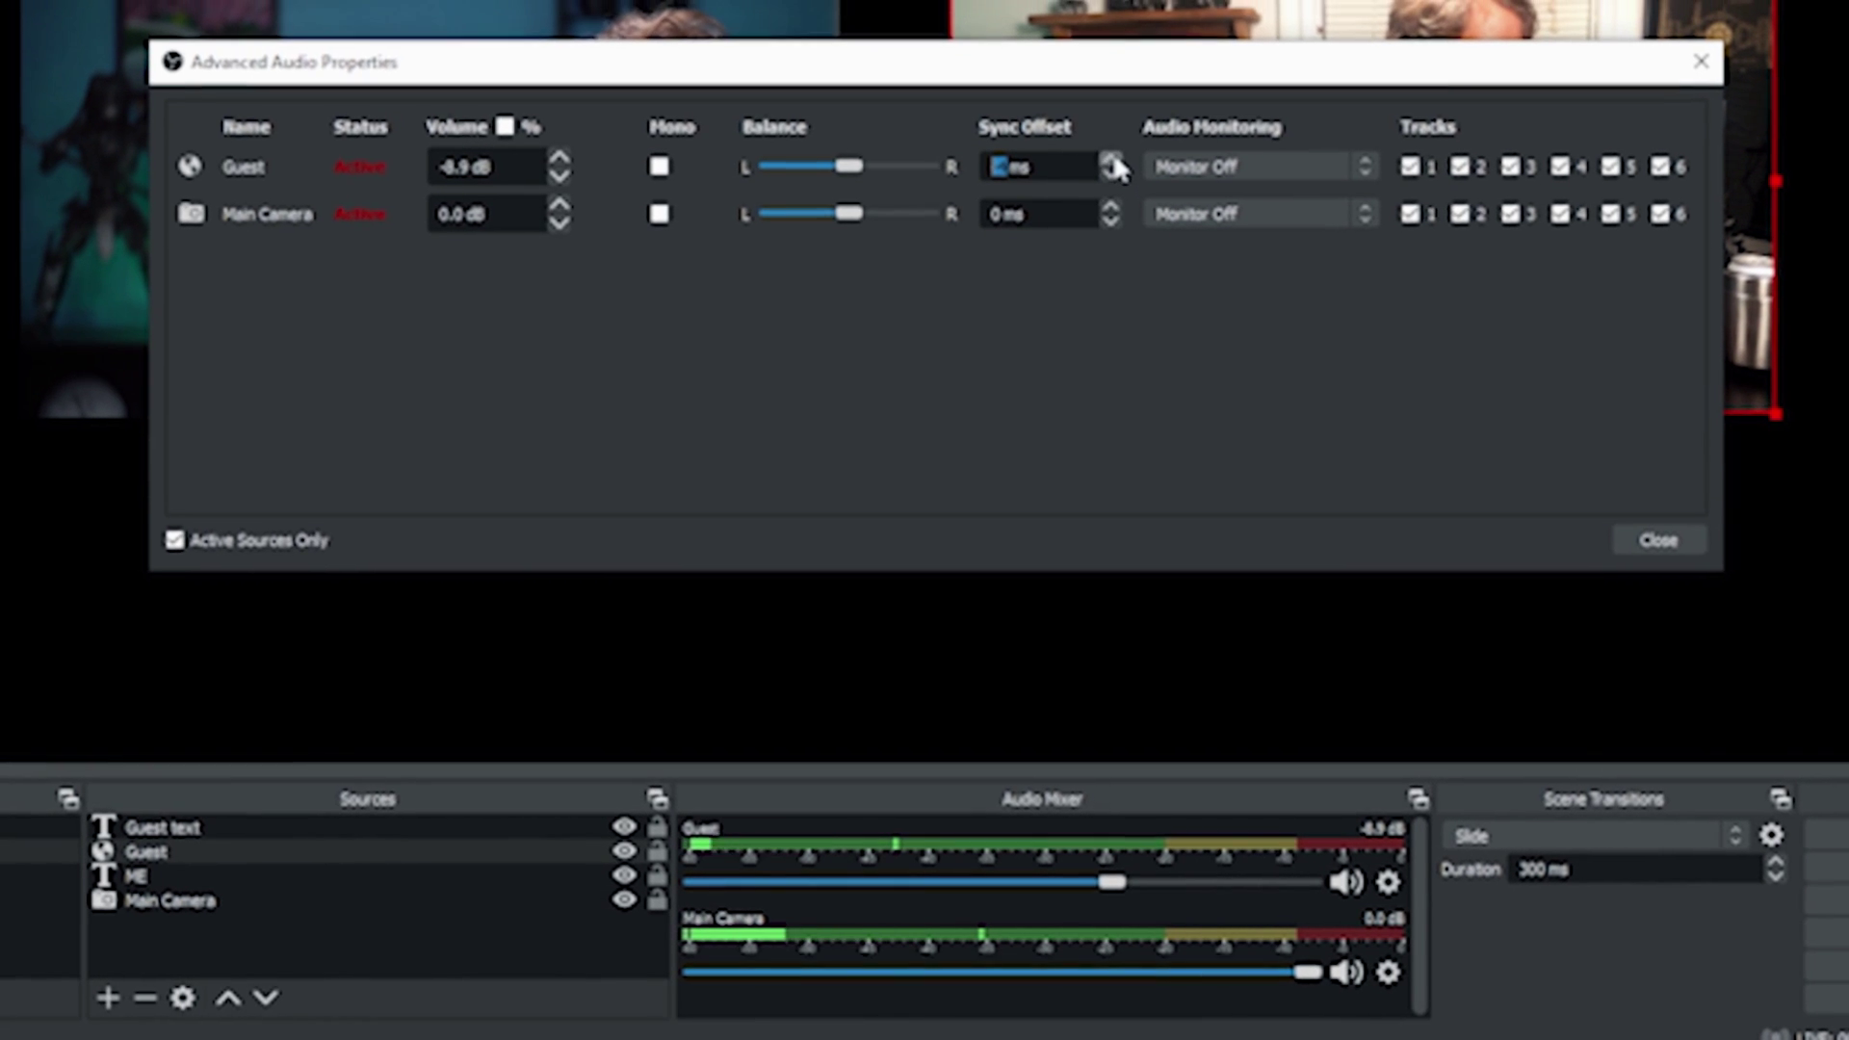